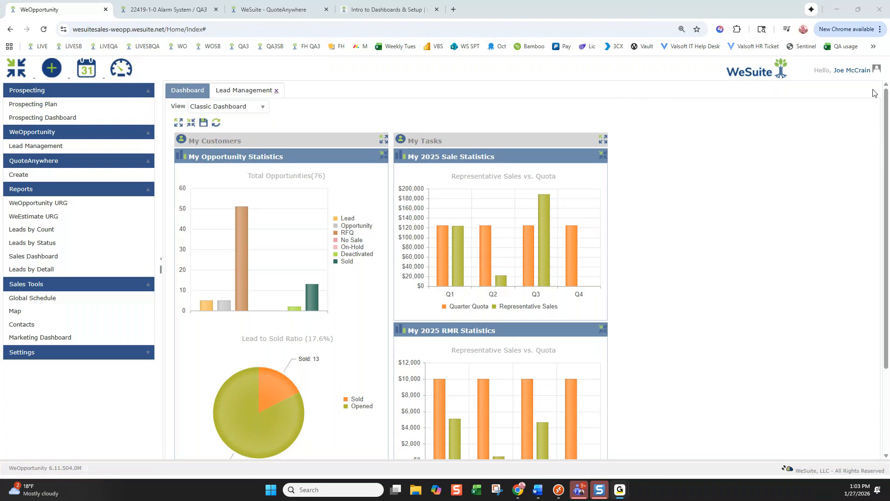
Open My Settings from the user name menu and scroll through the personal and calendar preferences
{"action": "left_click", "coordinate": [857, 70]}
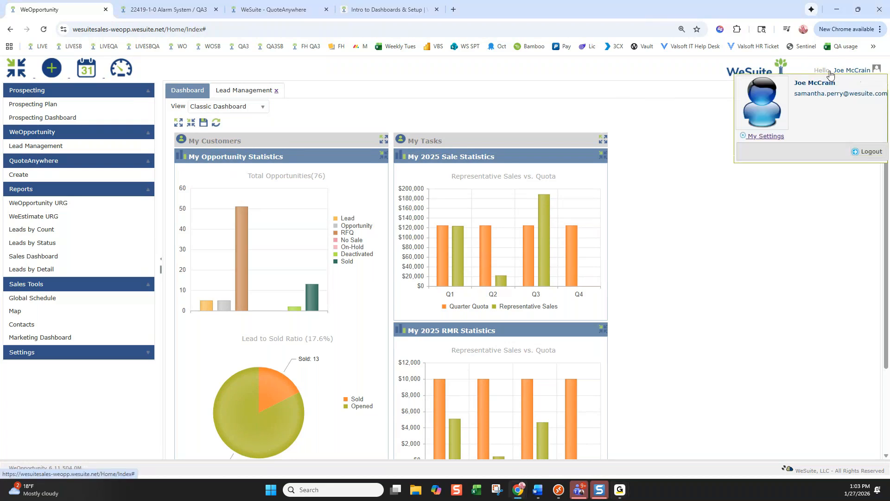
{"action": "left_click", "coordinate": [778, 136]}
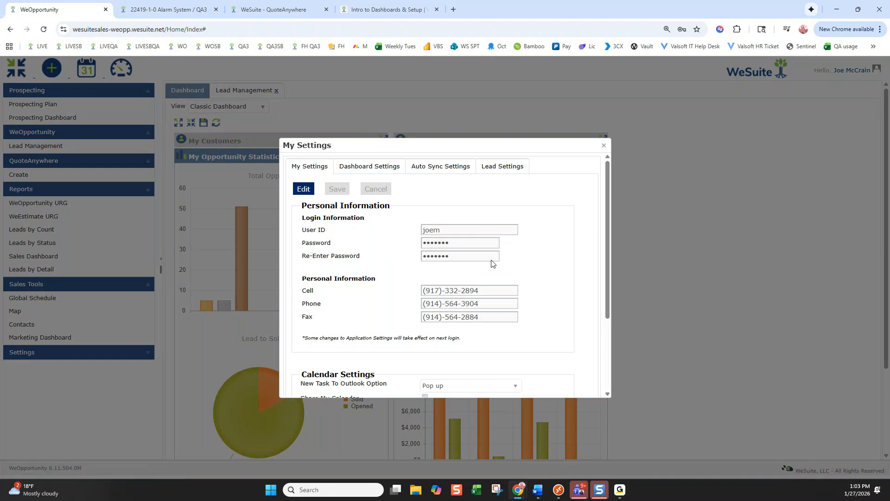
{"action": "scroll", "coordinate": [485, 262], "scroll_direction": "down", "scroll_amount": 3}
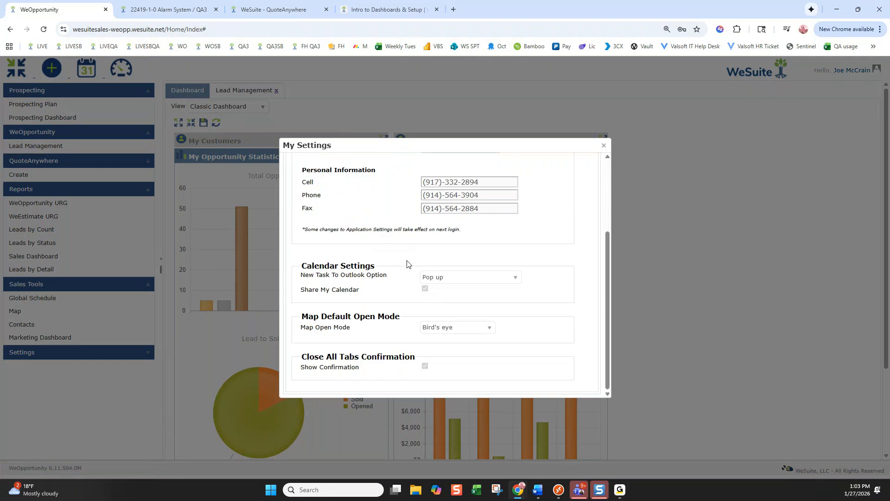
{"action": "scroll", "coordinate": [409, 276], "scroll_direction": "up", "scroll_amount": 5}
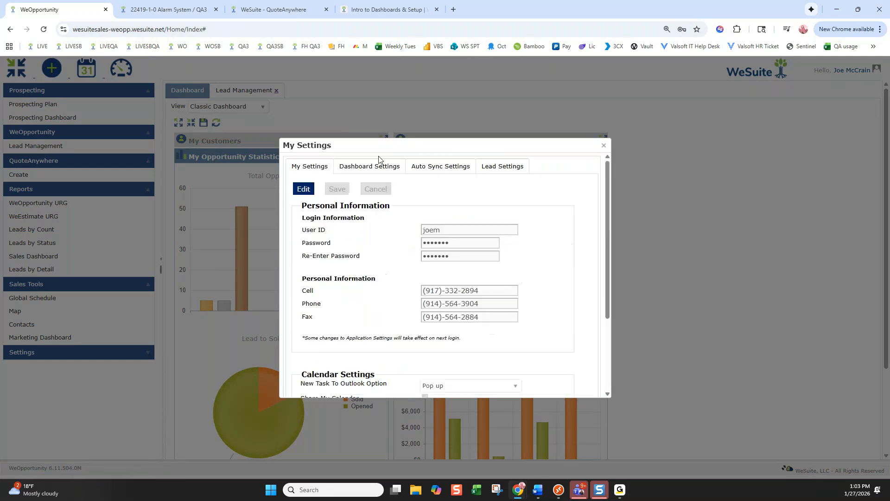
Switch to Dashboard Settings and make them editable
{"action": "left_click", "coordinate": [370, 162]}
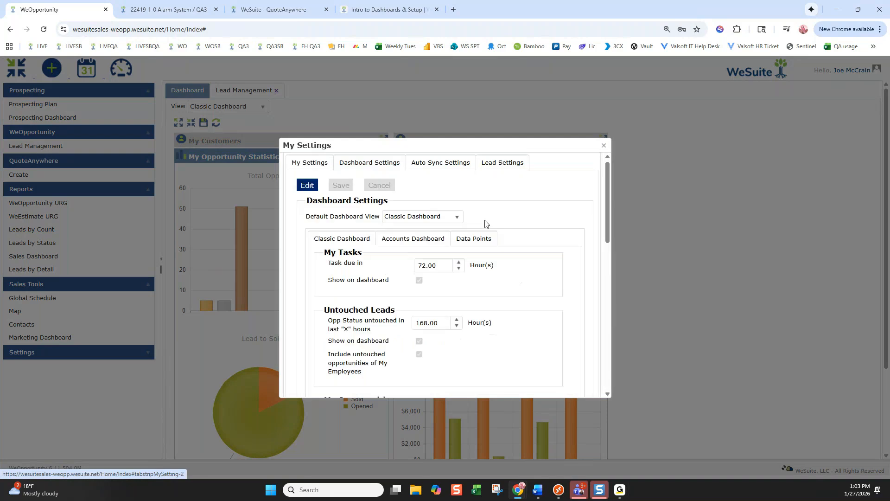
{"action": "left_click", "coordinate": [309, 187]}
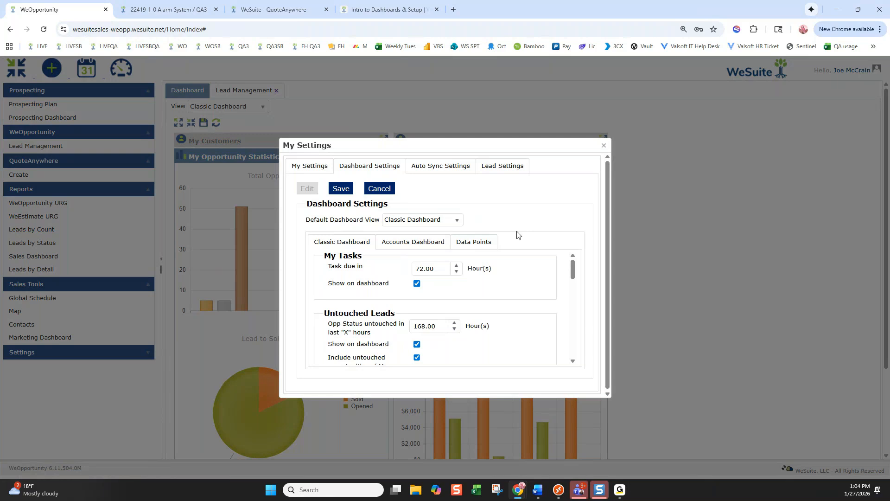
{"action": "scroll", "coordinate": [526, 259], "scroll_direction": "down", "scroll_amount": 1}
{"action": "scroll", "coordinate": [527, 258], "scroll_direction": "up", "scroll_amount": 1}
{"action": "scroll", "coordinate": [508, 315], "scroll_direction": "down", "scroll_amount": 5}
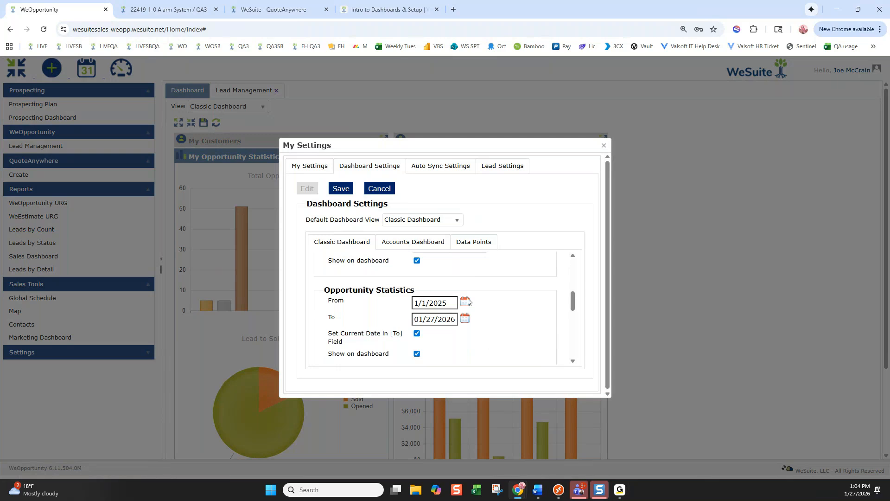
Change the statistics From dates to 1/1/2026
{"action": "left_click", "coordinate": [448, 302]}
{"action": "key", "text": "BackSpace"}
{"action": "type", "text": "6"}
{"action": "scroll", "coordinate": [447, 302], "scroll_direction": "down", "scroll_amount": 2}
{"action": "left_click", "coordinate": [449, 304]}
{"action": "type", "text": "6"}
{"action": "key", "text": "Left"}
{"action": "key", "text": "BackSpace"}
{"action": "scroll", "coordinate": [452, 304], "scroll_direction": "down", "scroll_amount": 1}
Set both Sale and RMR Statistics Year to 2026 and save the dashboard settings
{"action": "left_click", "coordinate": [463, 299]}
{"action": "left_click", "coordinate": [431, 372]}
{"action": "left_click", "coordinate": [438, 354]}
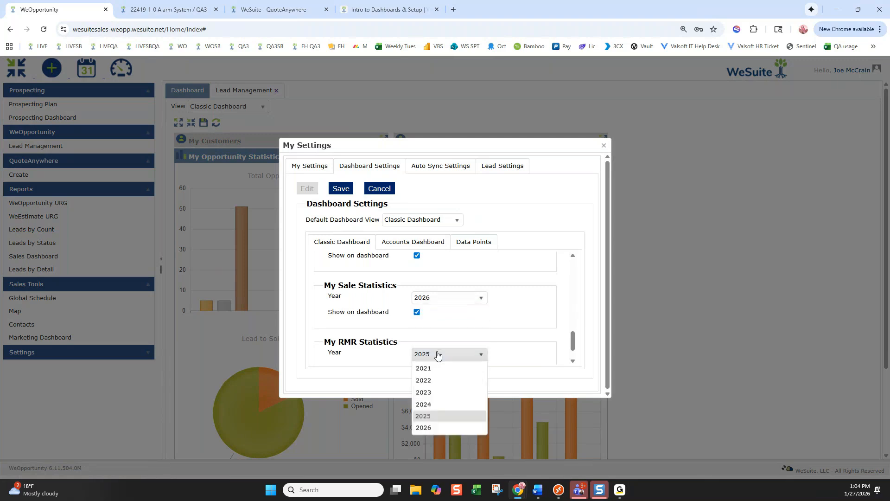
{"action": "left_click", "coordinate": [430, 427]}
{"action": "scroll", "coordinate": [498, 285], "scroll_direction": "down", "scroll_amount": 2}
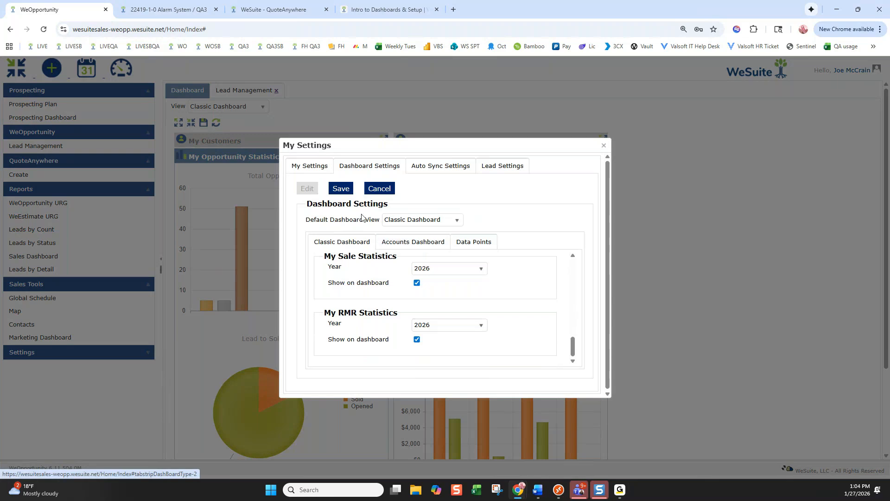
{"action": "left_click", "coordinate": [340, 188]}
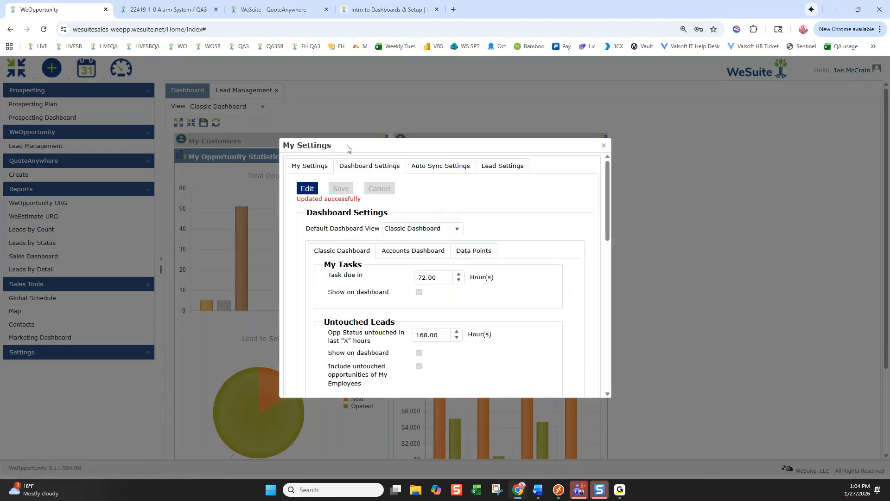
Move the settings dialog aside and back, then view the Accounts Dashboard and Data Points options
{"action": "left_click_drag", "start_coordinate": [347, 148], "coordinate": [635, 120]}
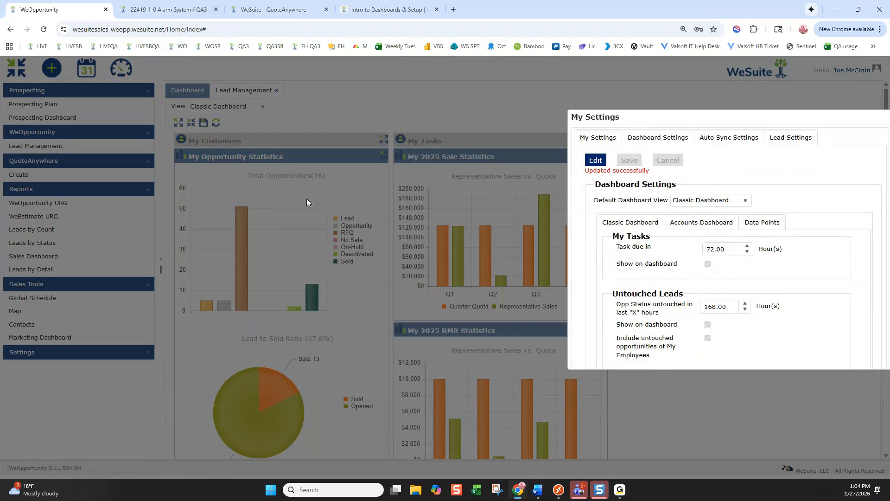
{"action": "left_click_drag", "start_coordinate": [729, 118], "coordinate": [577, 122]}
{"action": "left_click", "coordinate": [549, 228]}
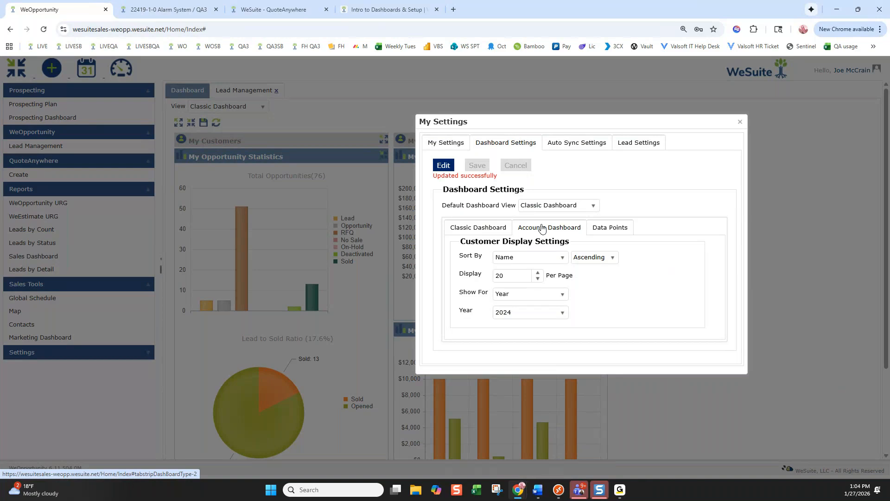
{"action": "left_click", "coordinate": [609, 230]}
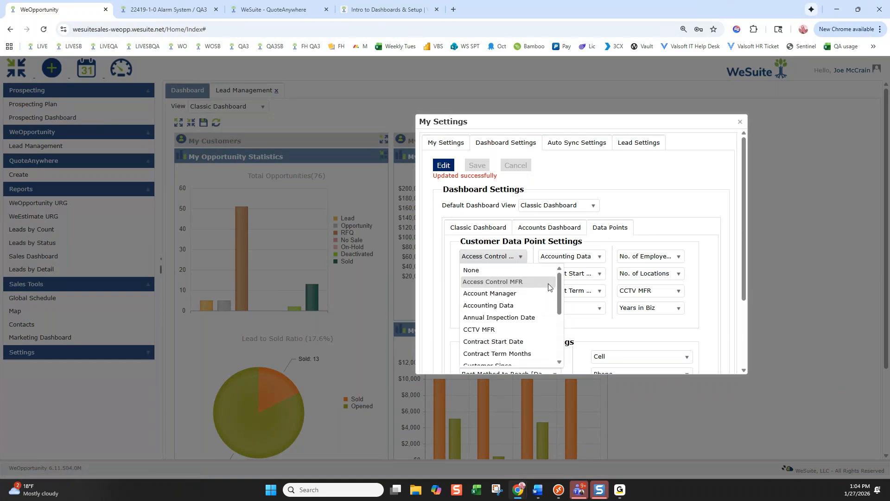
Close the data point list and show the Auto Sync Settings with Microsoft Exchange mail server
{"action": "mouse_move", "coordinate": [558, 278]}
{"action": "left_mouse_down"}
{"action": "mouse_move", "coordinate": [557, 343]}
{"action": "mouse_move", "coordinate": [555, 275]}
{"action": "left_mouse_up"}
{"action": "mouse_move", "coordinate": [560, 283]}
{"action": "left_mouse_down"}
{"action": "mouse_move", "coordinate": [557, 330]}
{"action": "mouse_move", "coordinate": [556, 281]}
{"action": "left_mouse_up"}
{"action": "left_click", "coordinate": [690, 208]}
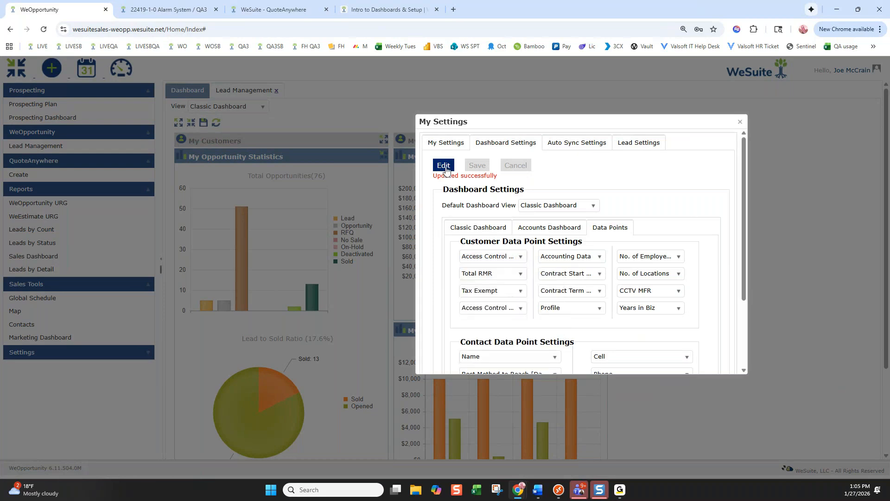
{"action": "left_click", "coordinate": [569, 144]}
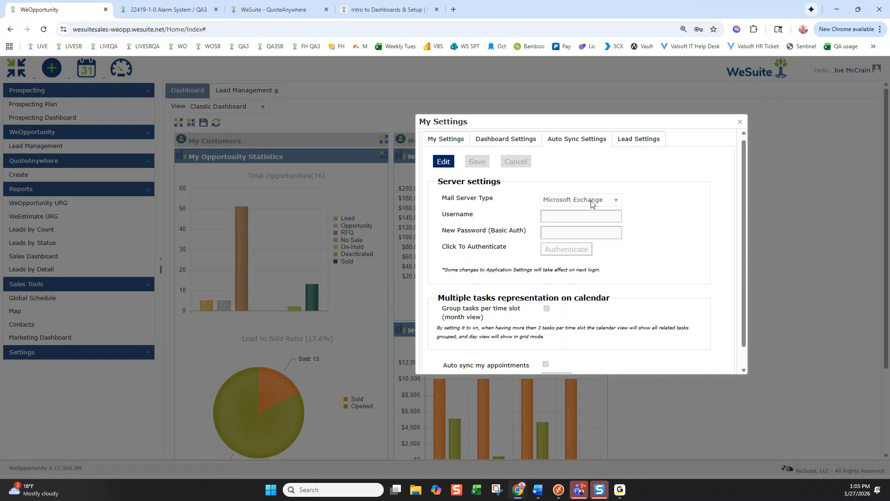
Check Lead Settings, leaving the lead duration on All, and close My Settings
{"action": "left_click", "coordinate": [647, 139]}
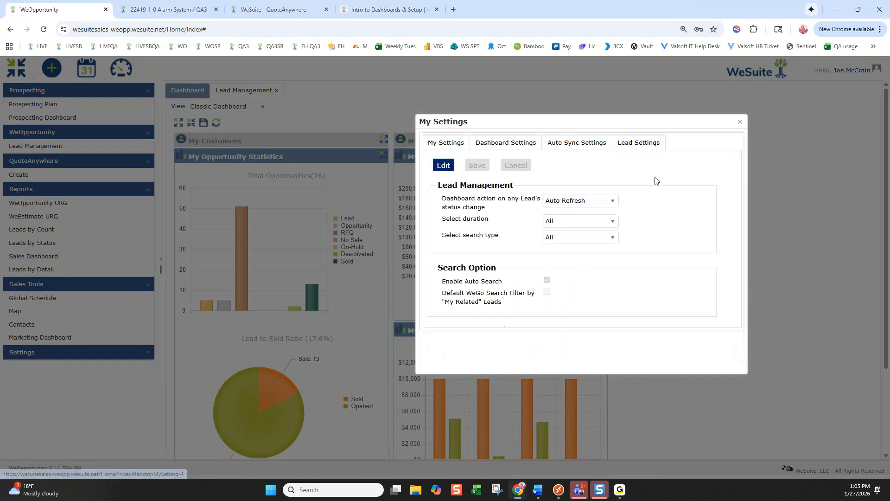
{"action": "left_click", "coordinate": [613, 221]}
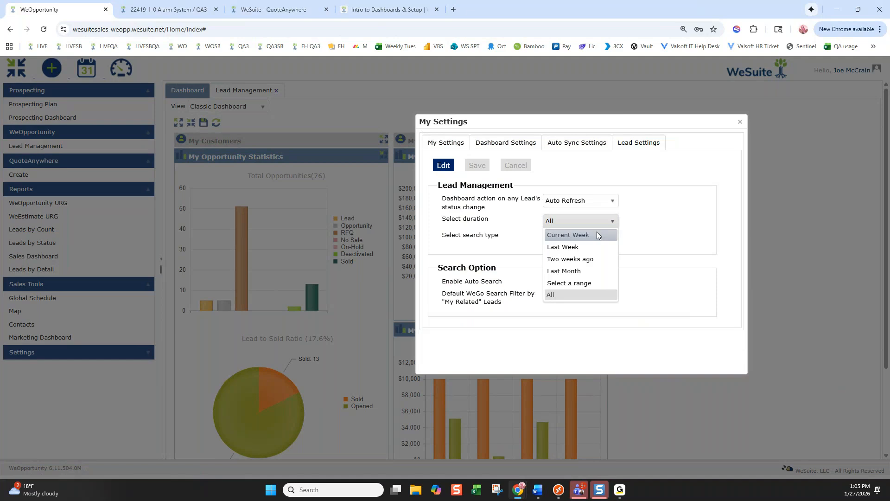
{"action": "left_click", "coordinate": [630, 220]}
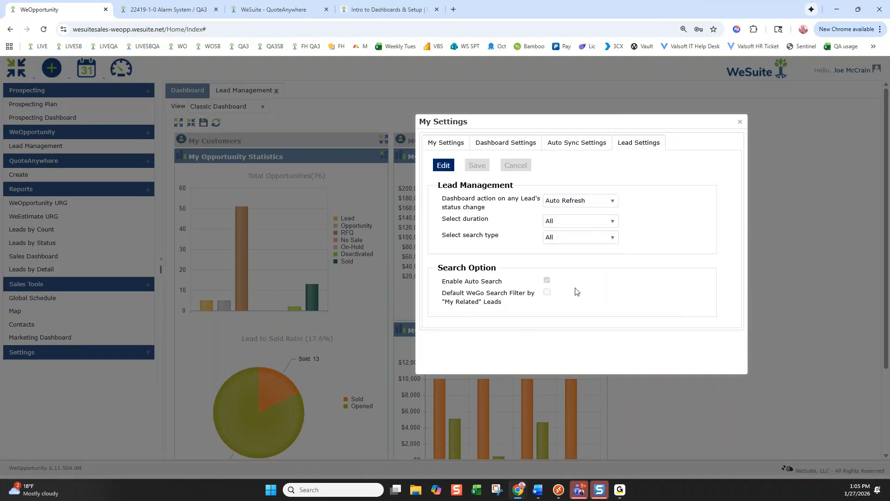
{"action": "left_click", "coordinate": [740, 124]}
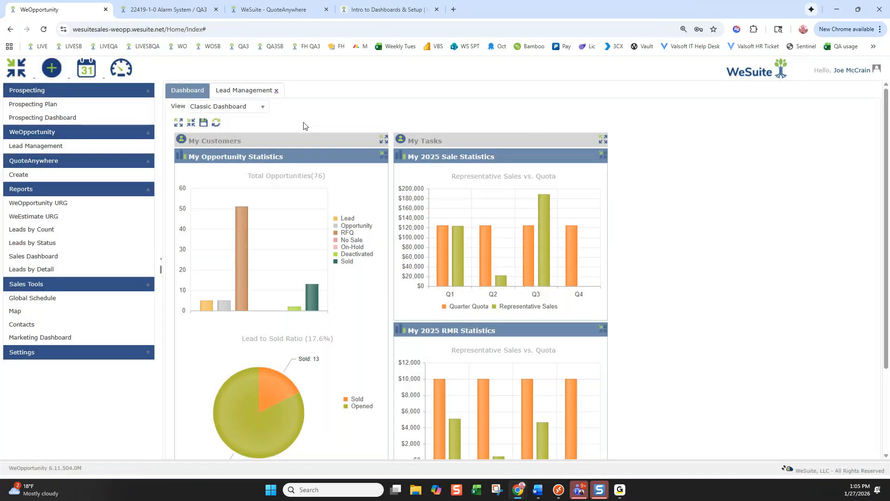
Review the Default Dashboard View setting unchanged, then keep the dashboard on Classic Dashboard
{"action": "left_click", "coordinate": [847, 74]}
{"action": "left_click", "coordinate": [831, 89]}
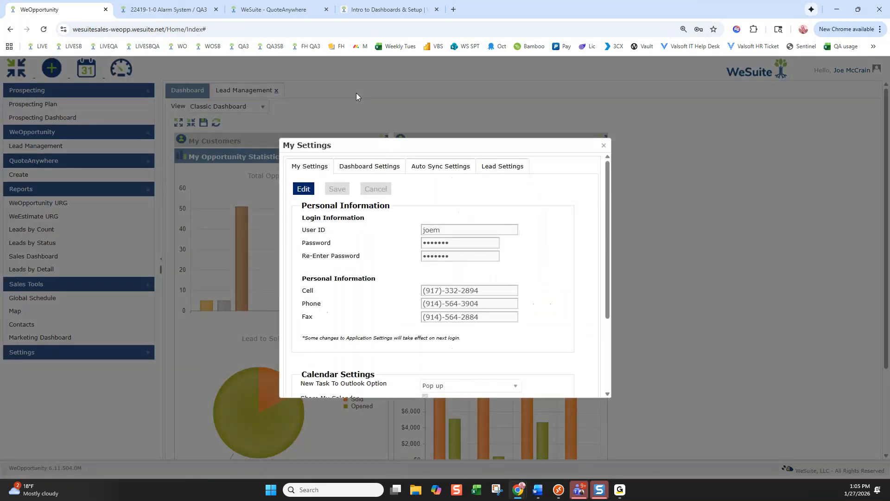
{"action": "left_click", "coordinate": [365, 163]}
{"action": "left_click_drag", "start_coordinate": [314, 217], "coordinate": [413, 219]}
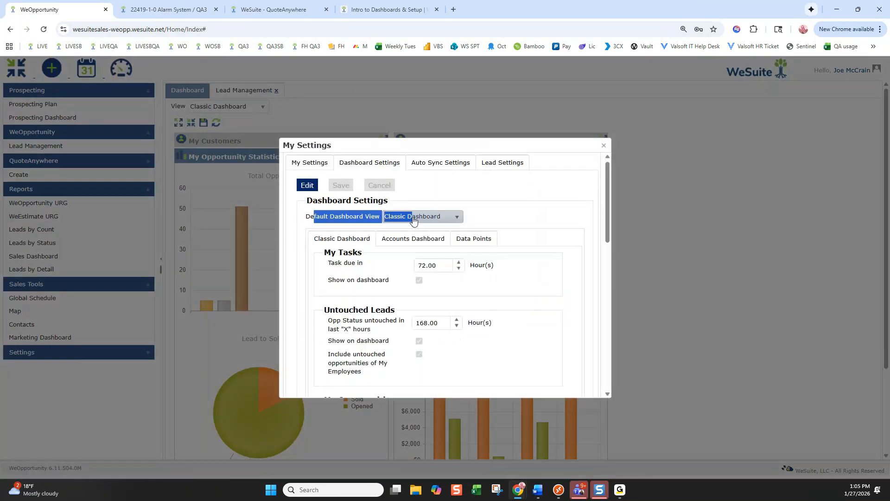
{"action": "left_click", "coordinate": [438, 216]}
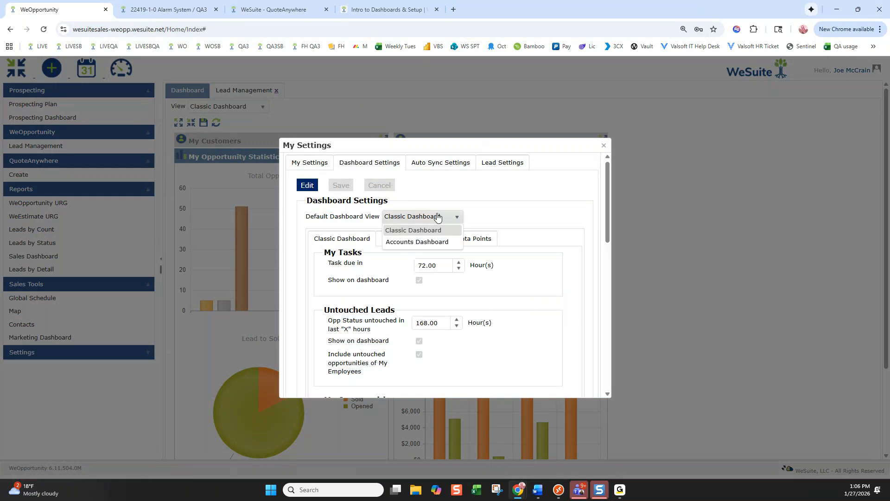
{"action": "left_click", "coordinate": [650, 163]}
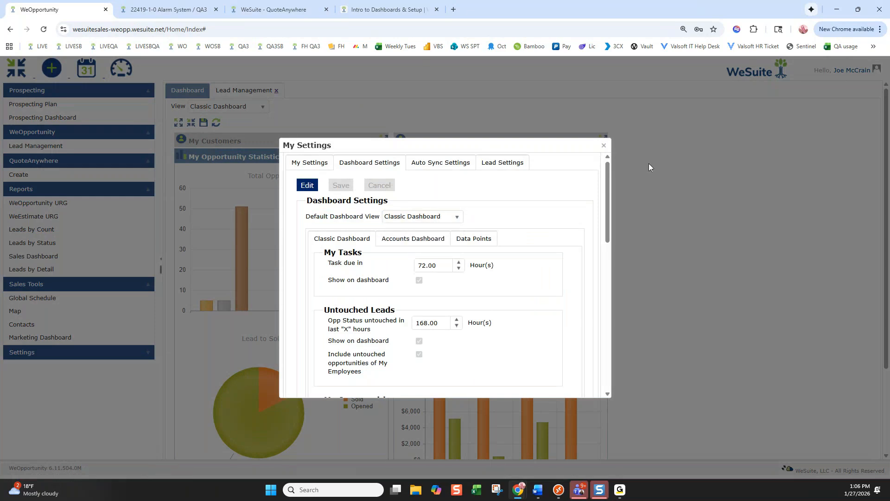
{"action": "left_click", "coordinate": [604, 146]}
{"action": "left_click", "coordinate": [227, 106]}
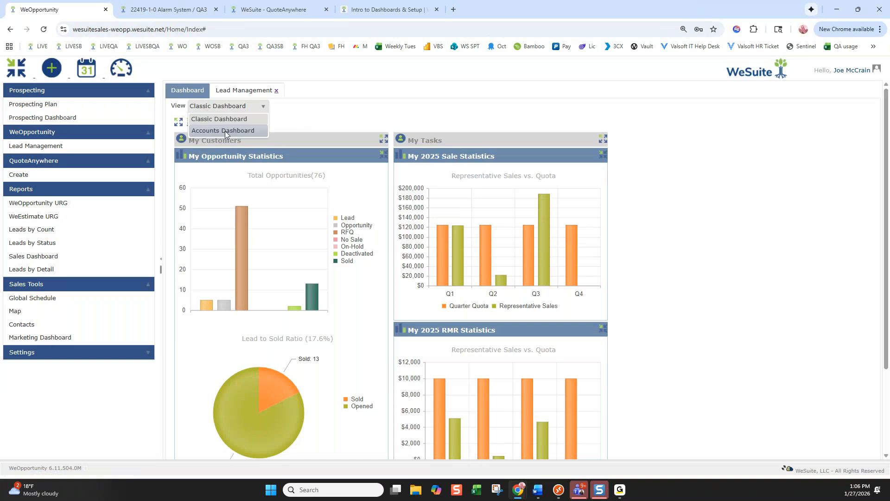
{"action": "left_click", "coordinate": [294, 118]}
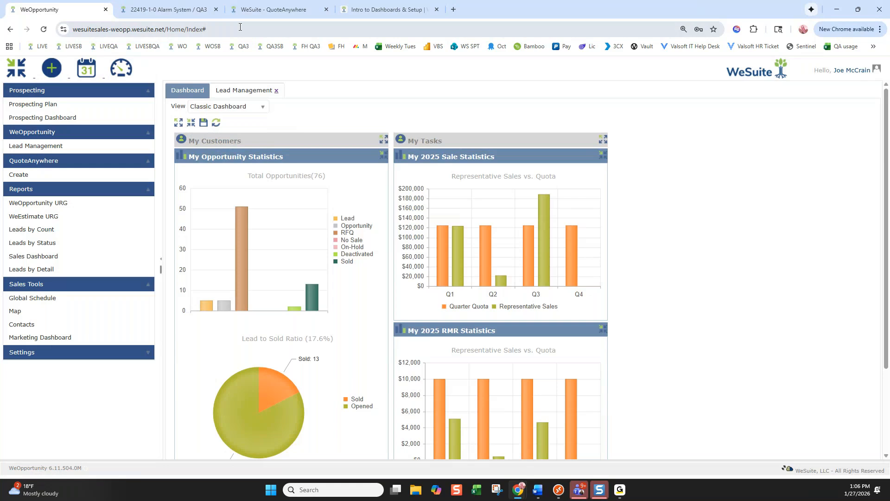
Browse the Dashboards & Setup course page and go back to the academy's enrolled courses
{"action": "left_click", "coordinate": [407, 9]}
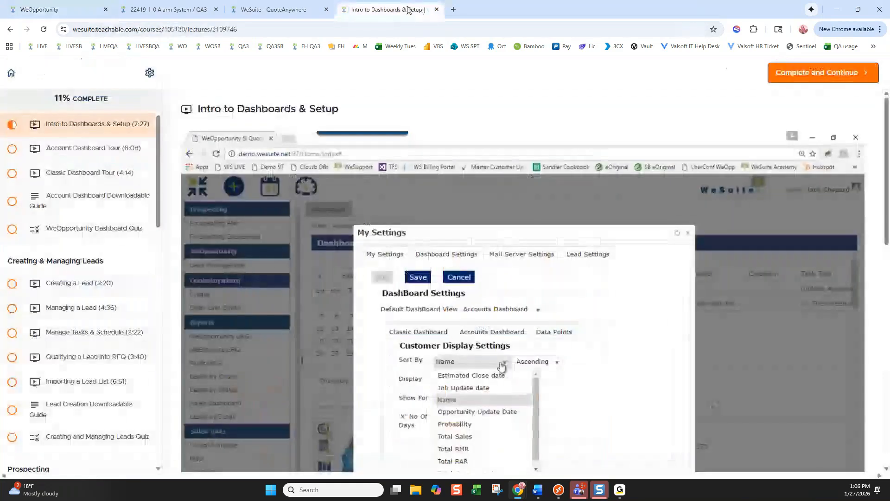
{"action": "left_click", "coordinate": [81, 31]}
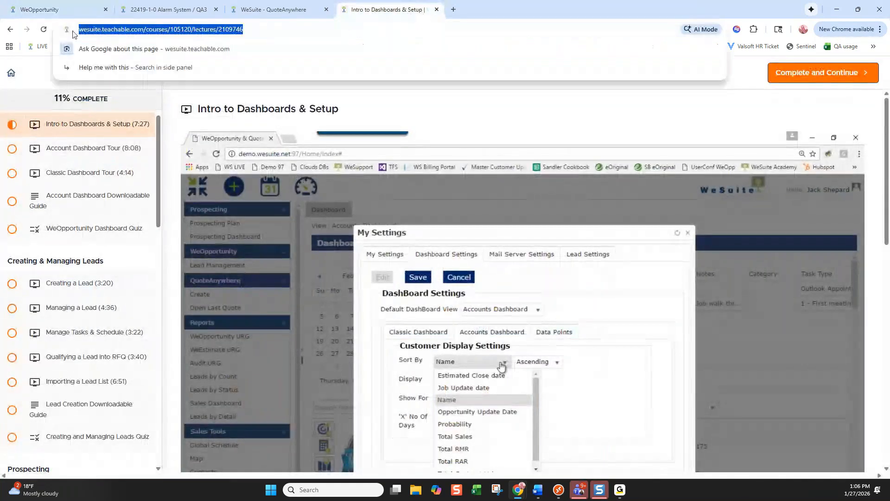
{"action": "left_click", "coordinate": [144, 32]}
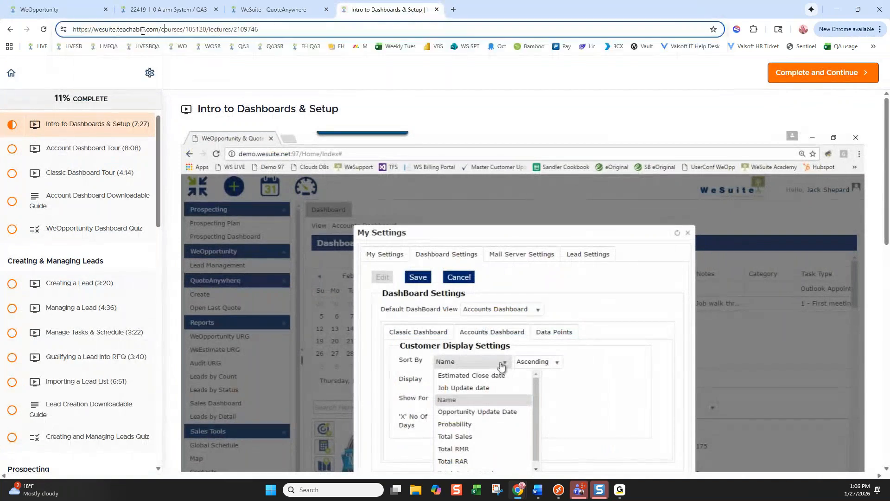
{"action": "left_click", "coordinate": [11, 73]}
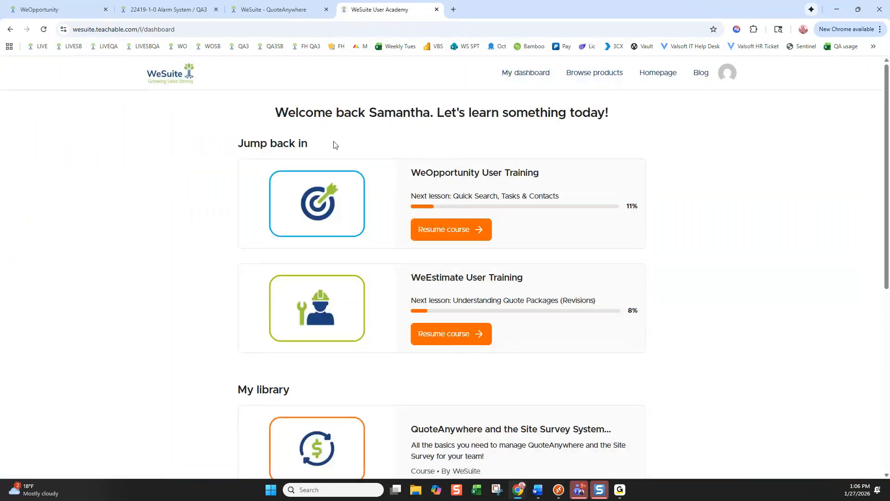
Reopen the Intro to Dashboards & Setup lesson in WeOpportunity User Training, then return to WeOpportunity
{"action": "left_click", "coordinate": [326, 168]}
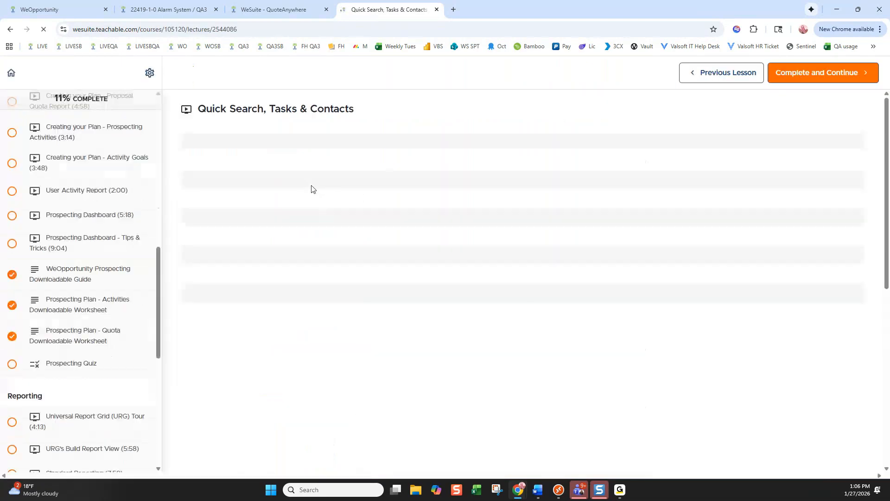
{"action": "scroll", "coordinate": [122, 185], "scroll_direction": "up", "scroll_amount": 5}
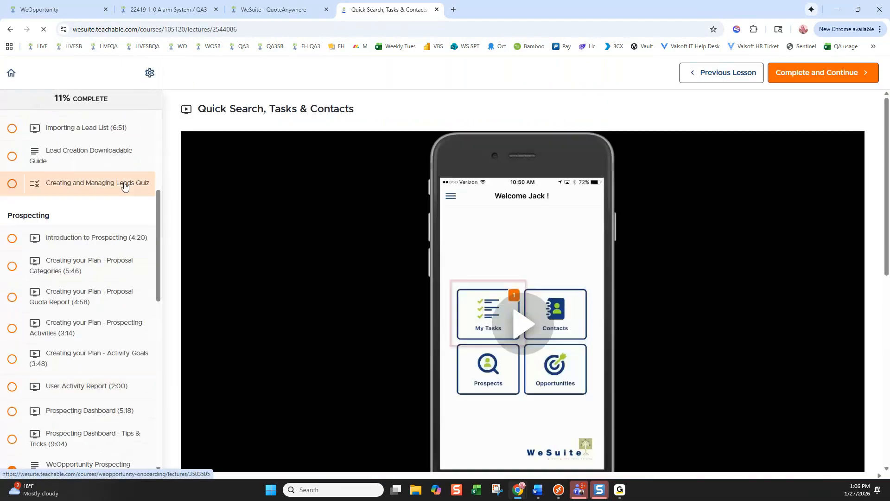
{"action": "scroll", "coordinate": [125, 185], "scroll_direction": "up", "scroll_amount": 6}
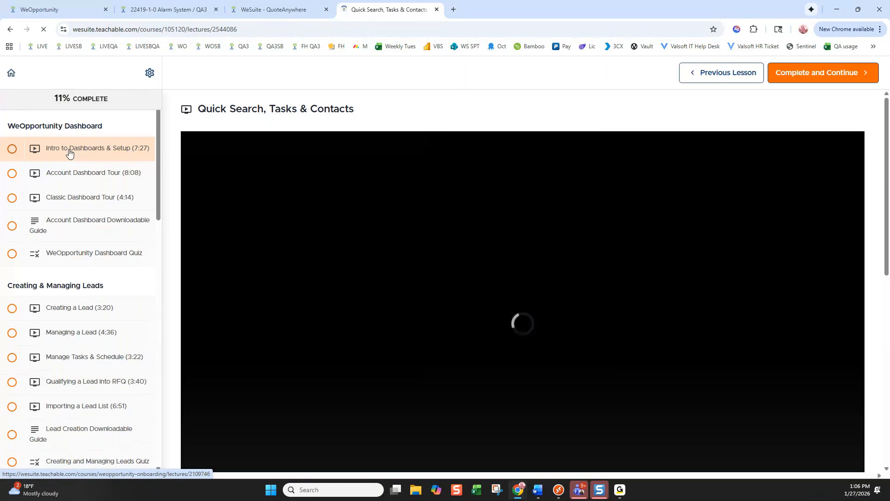
{"action": "left_click", "coordinate": [70, 151]}
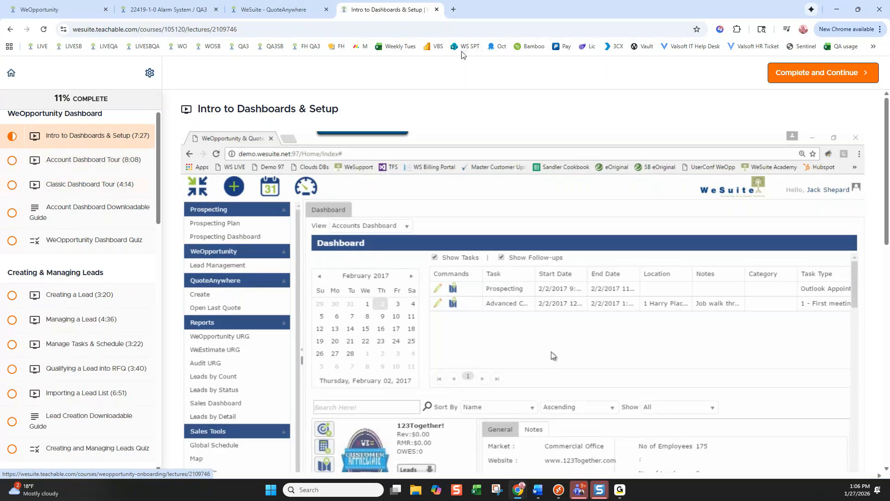
{"action": "left_click", "coordinate": [48, 11]}
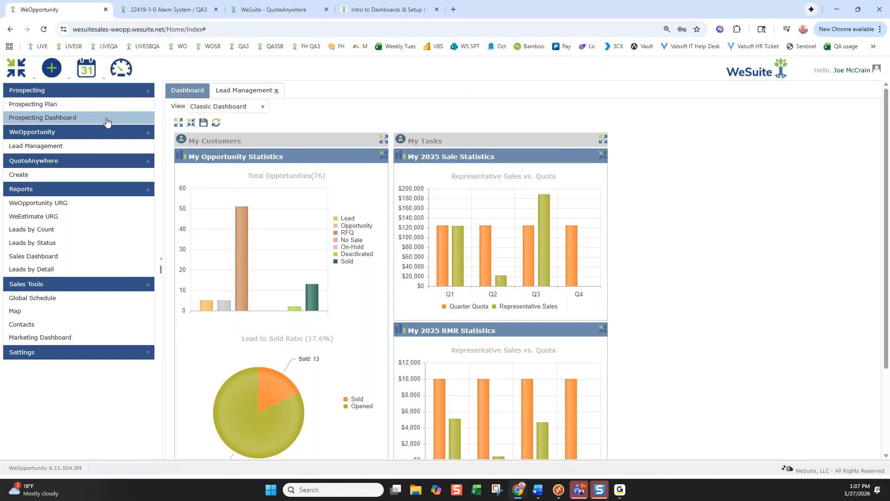
Run the Prospecting Plan User Activity Report for December 2025
{"action": "left_click", "coordinate": [80, 104]}
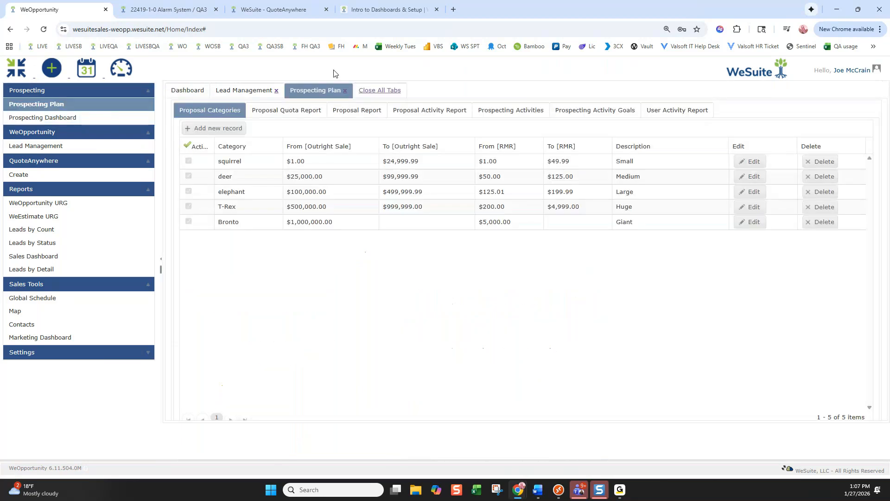
{"action": "left_click", "coordinate": [670, 114]}
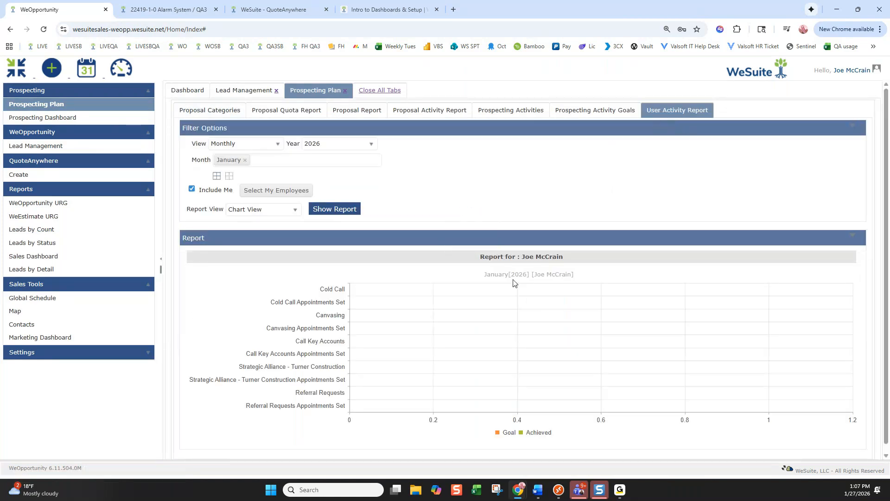
{"action": "left_click", "coordinate": [338, 144]}
{"action": "left_click", "coordinate": [320, 180]}
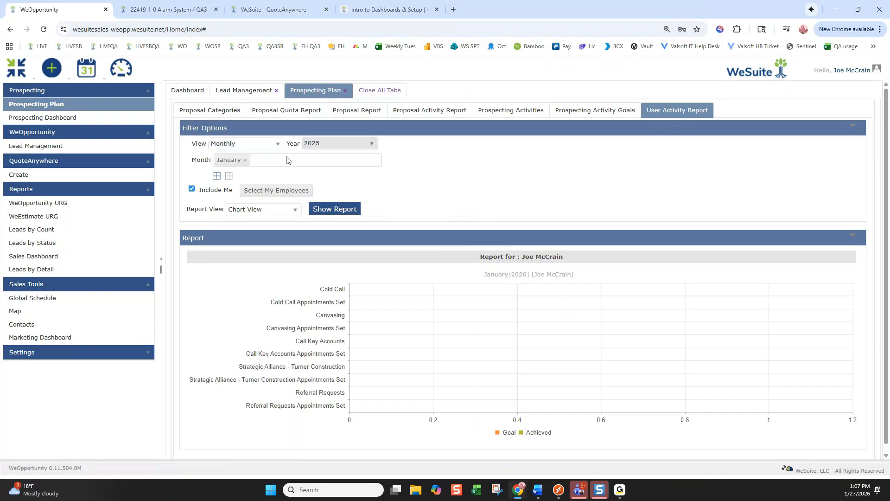
{"action": "left_click", "coordinate": [243, 160]}
{"action": "left_click", "coordinate": [239, 260]}
{"action": "left_click", "coordinate": [332, 210]}
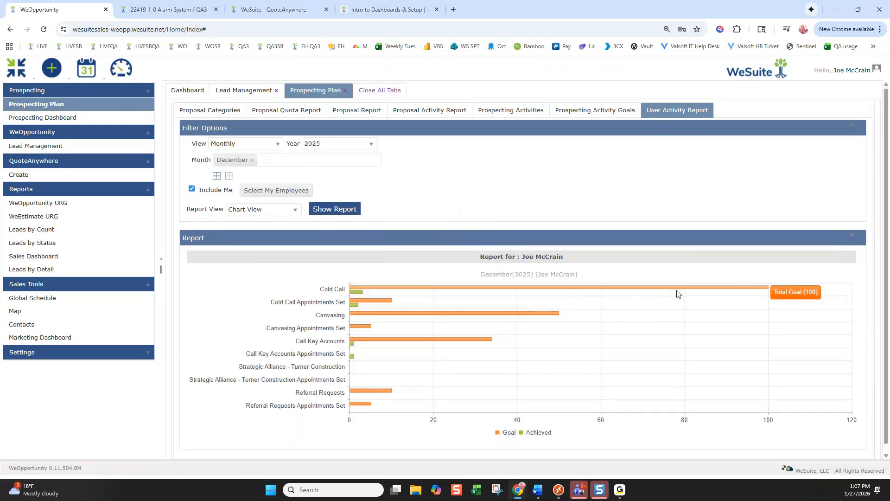
{"action": "mouse_move", "coordinate": [356, 296]}
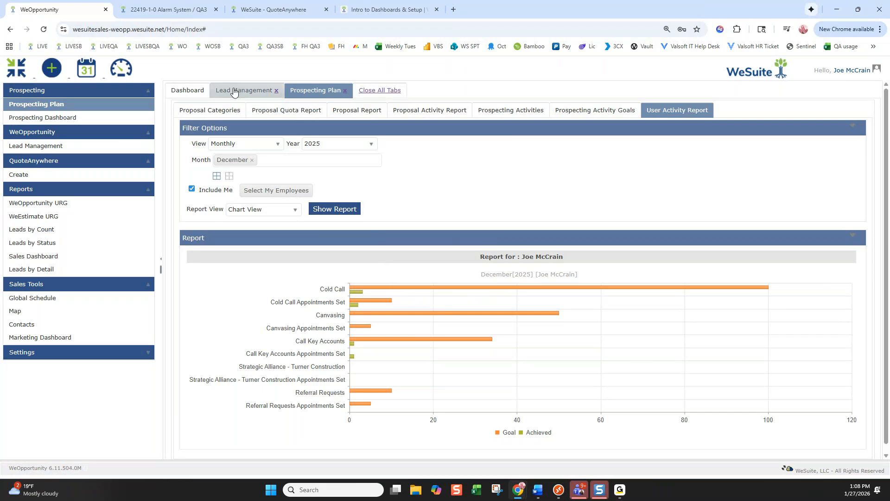
Visit Lead Management, collapse My Opportunities, and return to the Classic Dashboard
{"action": "left_click", "coordinate": [244, 90]}
{"action": "left_click", "coordinate": [183, 184]}
{"action": "left_click", "coordinate": [191, 92]}
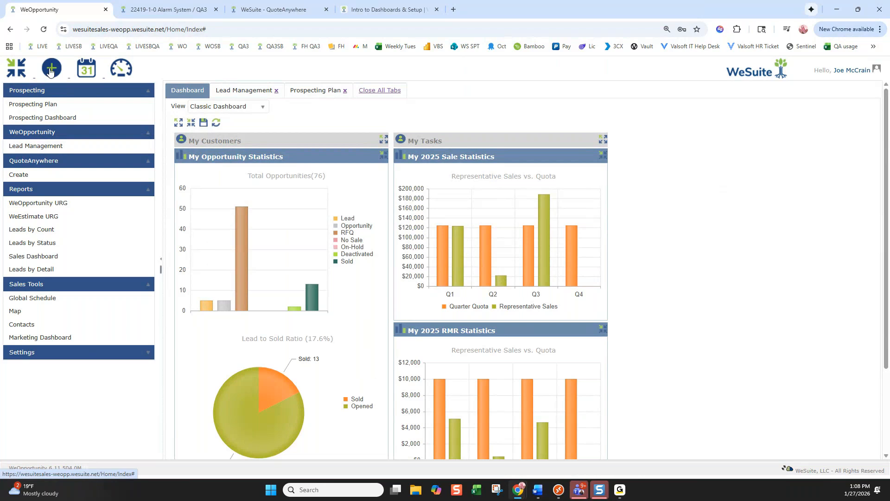
Choose Create New Lead from the plus Quick Create menu
{"action": "left_click", "coordinate": [51, 70]}
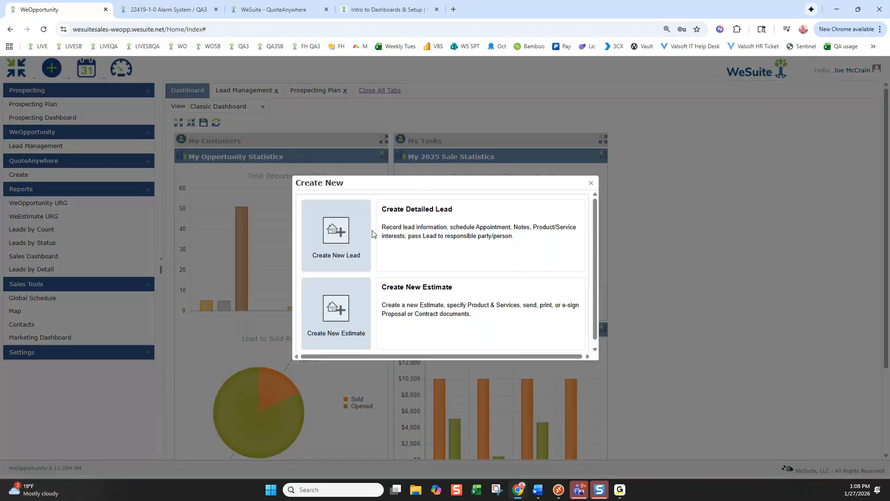
{"action": "left_click", "coordinate": [344, 227]}
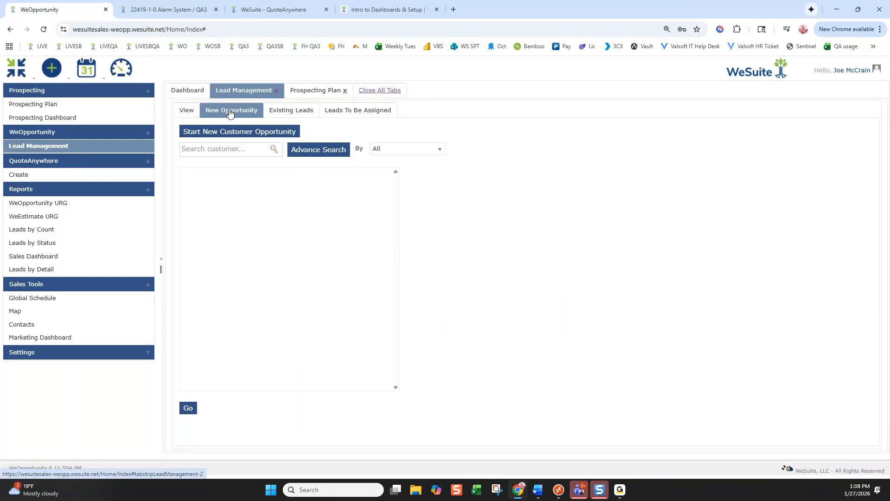
Type 'valley hospital' into the Search customer box
{"action": "left_click", "coordinate": [225, 149]}
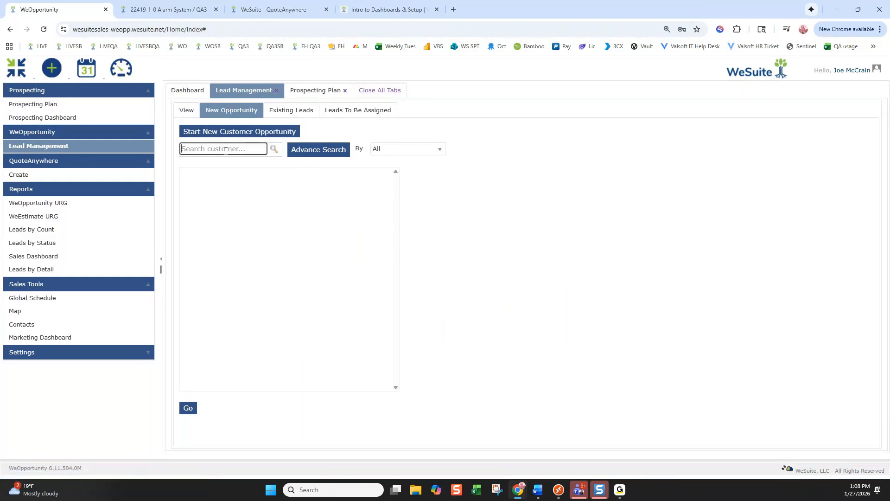
{"action": "type", "text": "valley hospit"}
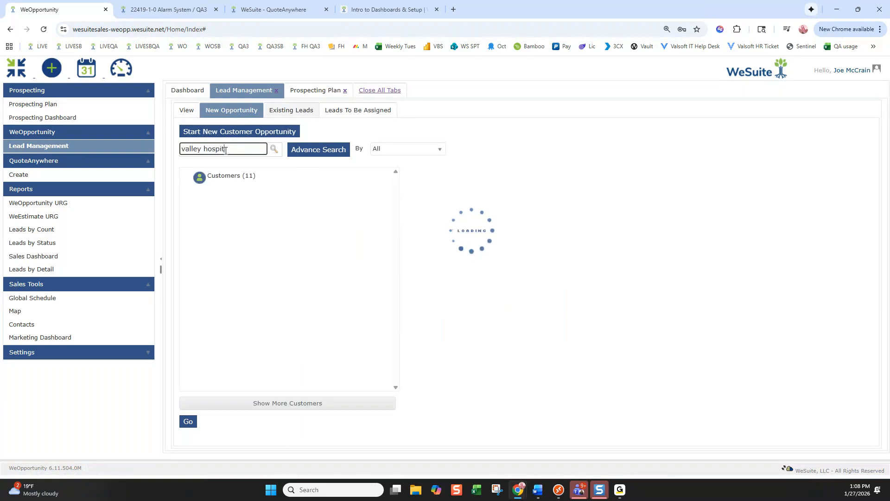
{"action": "type", "text": "al"}
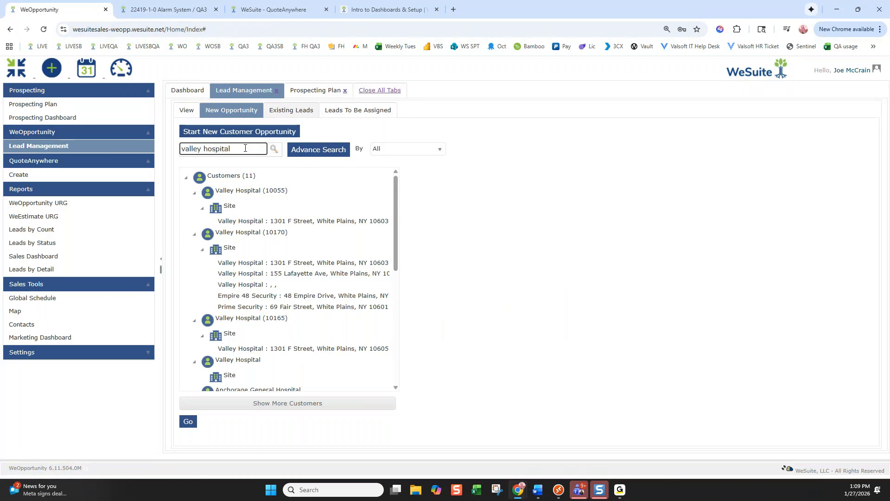
Pick Valley Hospital (10170) and its 155 Lafayette Ave site from the results tree
{"action": "left_click", "coordinate": [244, 194]}
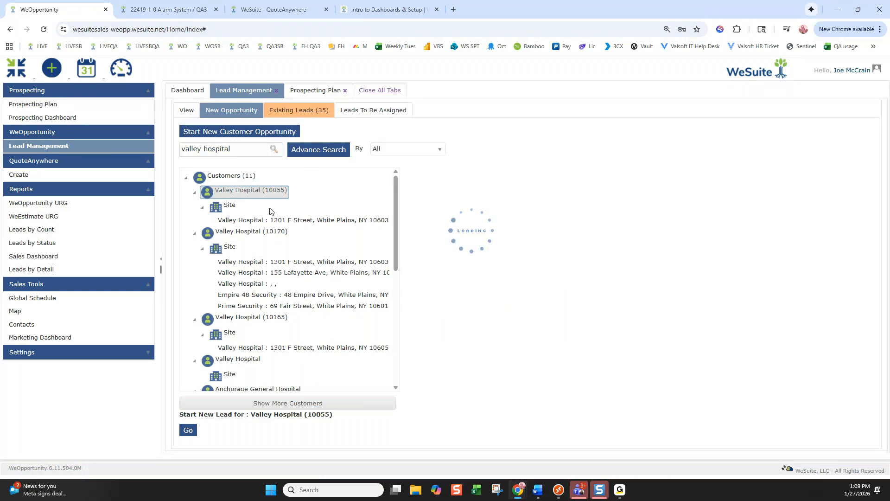
{"action": "left_click", "coordinate": [260, 220]}
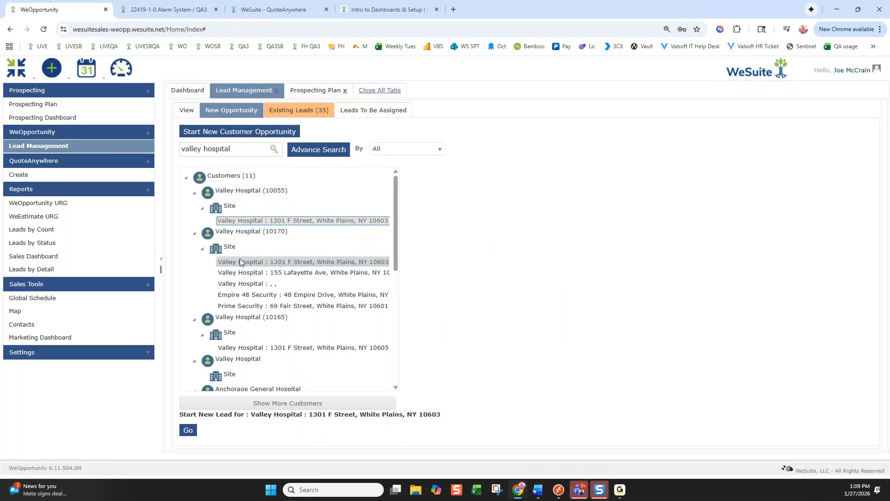
{"action": "left_click", "coordinate": [243, 193]}
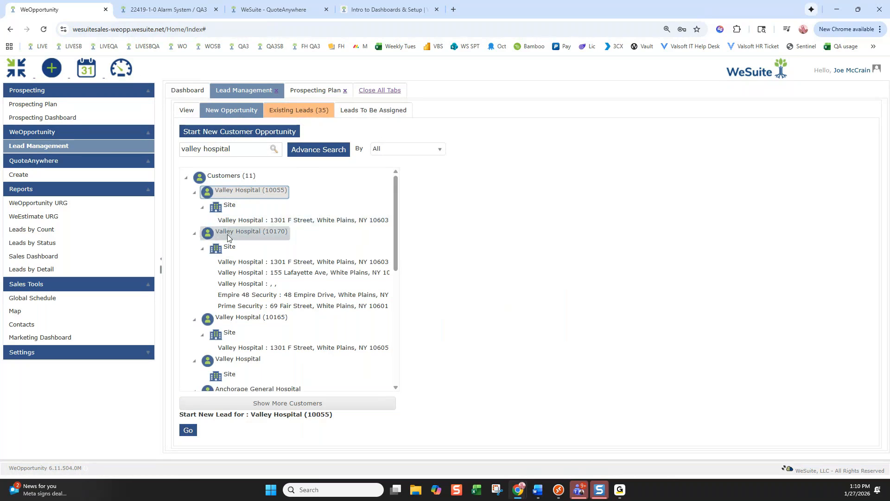
{"action": "left_click", "coordinate": [245, 234]}
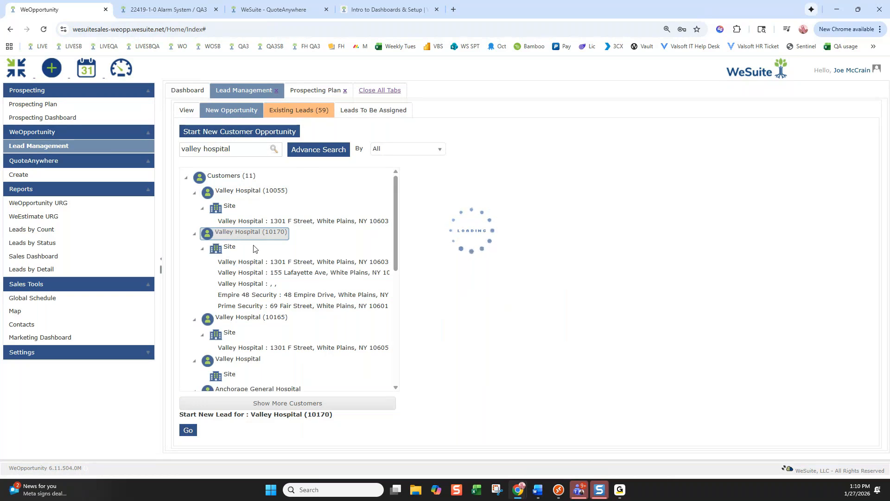
{"action": "left_click", "coordinate": [260, 274]}
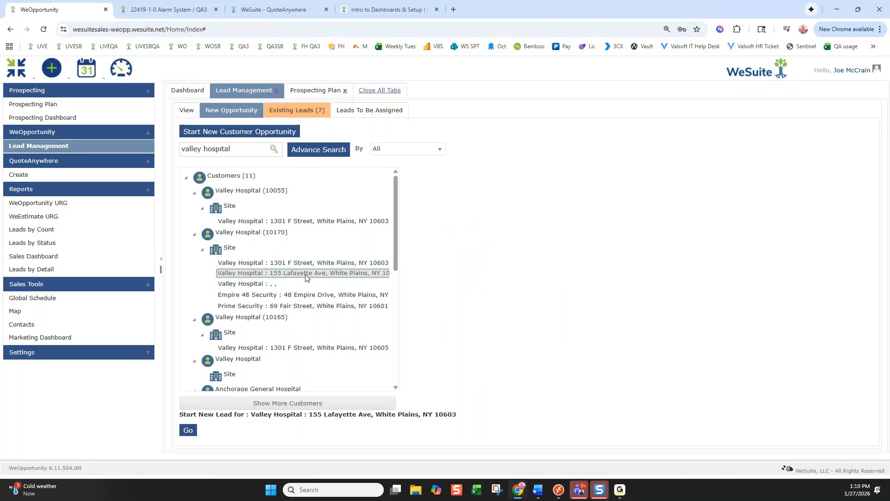
Keep the search matching all fields and start the new lead with Go
{"action": "left_click", "coordinate": [392, 152]}
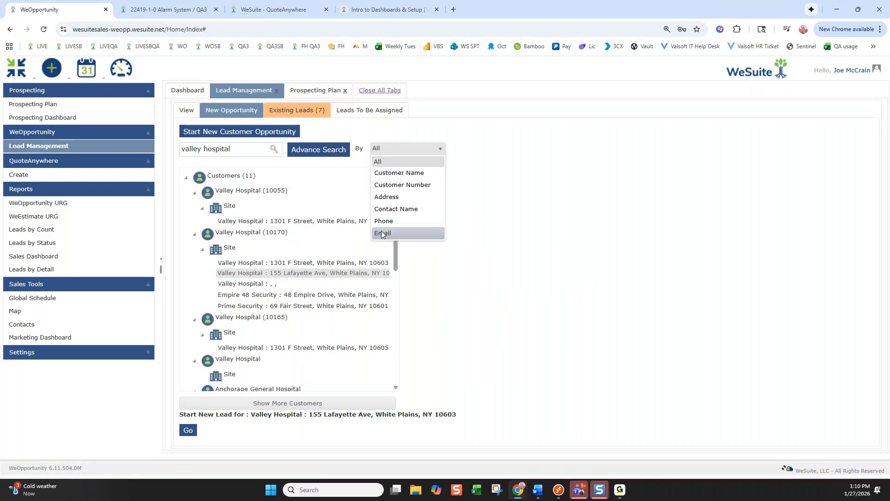
{"action": "left_click", "coordinate": [324, 134]}
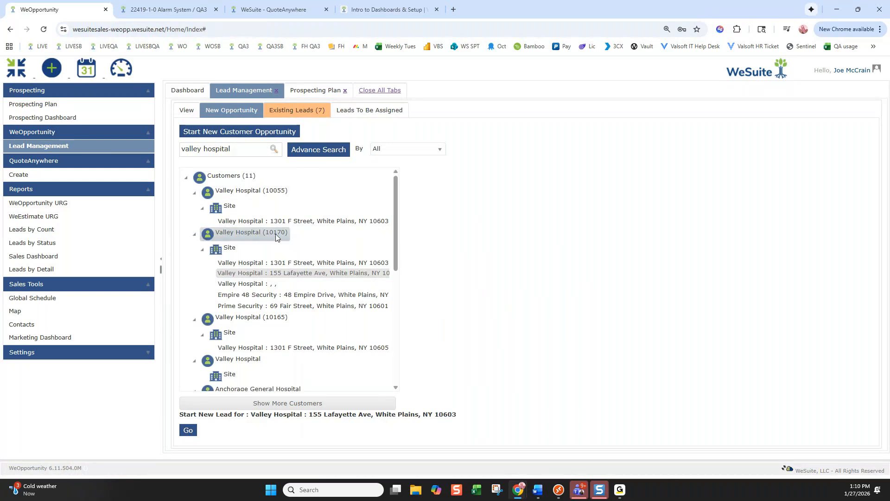
{"action": "left_click", "coordinate": [188, 430]}
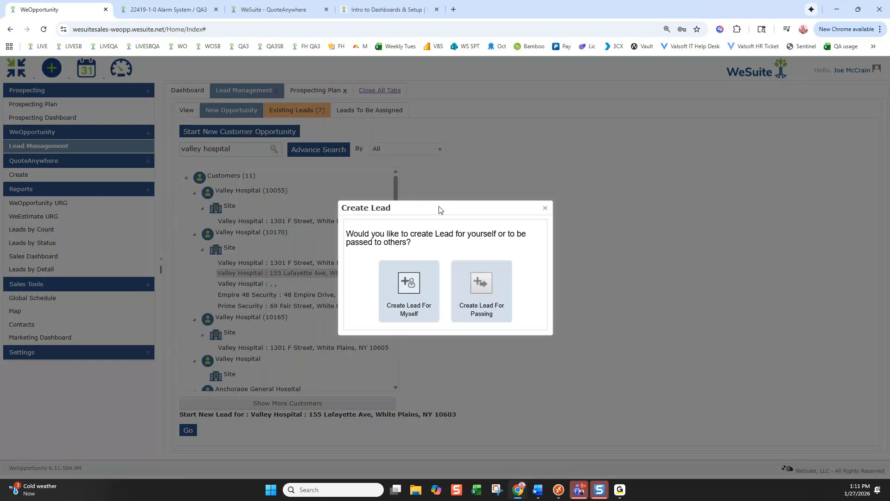
{"action": "left_click", "coordinate": [414, 305]}
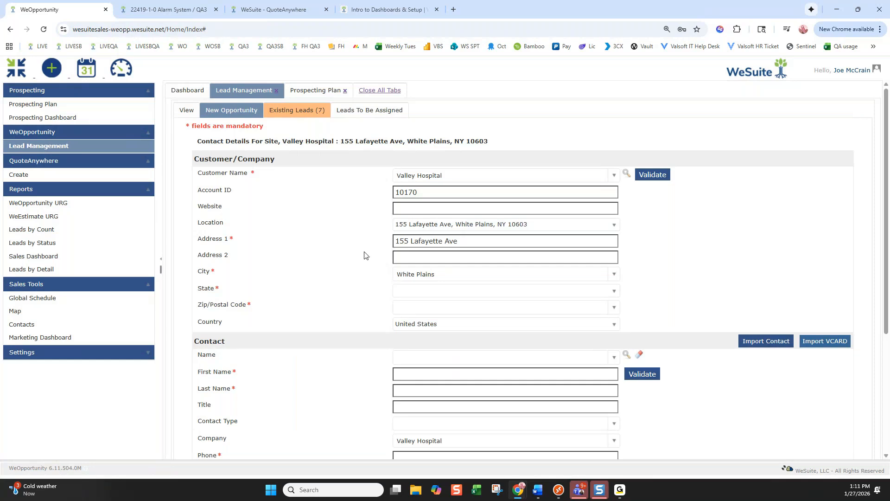
{"action": "left_click", "coordinate": [614, 225]}
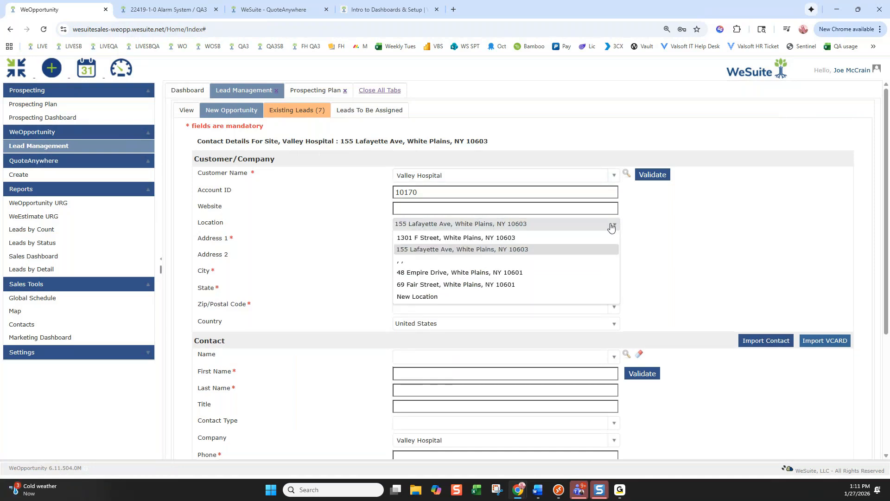
{"action": "left_click", "coordinate": [442, 297]}
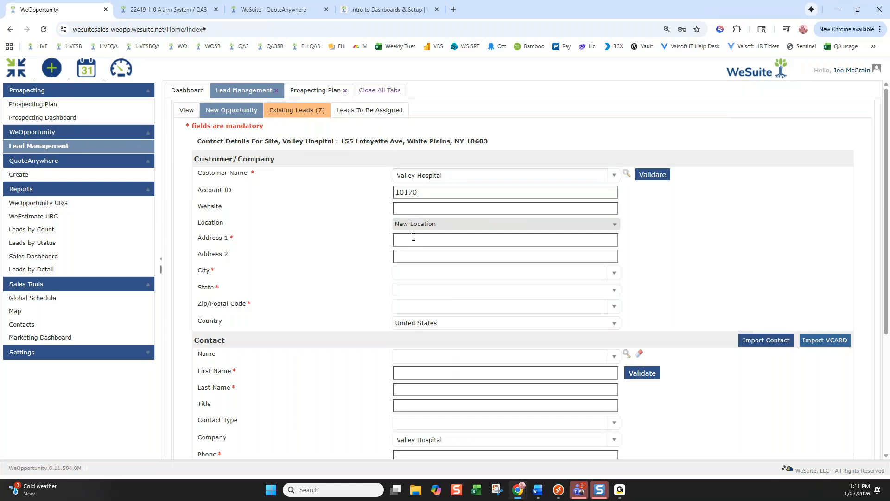
{"action": "left_click", "coordinate": [428, 225]}
{"action": "left_click", "coordinate": [453, 239]}
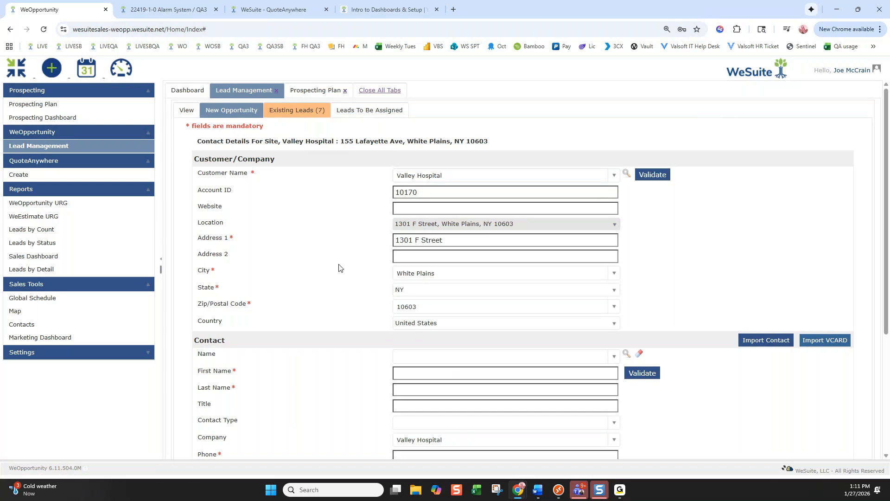
{"action": "scroll", "coordinate": [338, 268], "scroll_direction": "down", "scroll_amount": 1}
{"action": "left_click", "coordinate": [615, 311]}
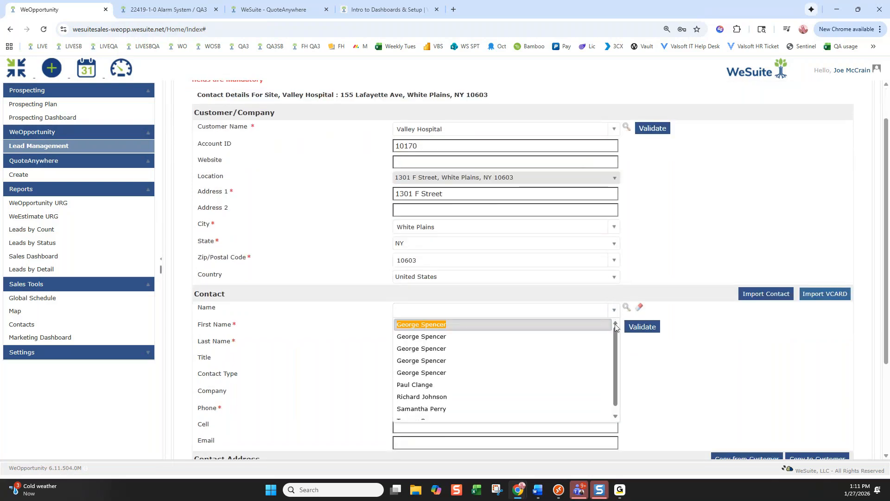
Choose the existing Valley Hospital contact in Contact Name to fill name, company, phone and e-mail
{"action": "mouse_move", "coordinate": [615, 335]}
{"action": "left_mouse_down"}
{"action": "mouse_move", "coordinate": [614, 368]}
{"action": "mouse_move", "coordinate": [615, 327]}
{"action": "left_mouse_up"}
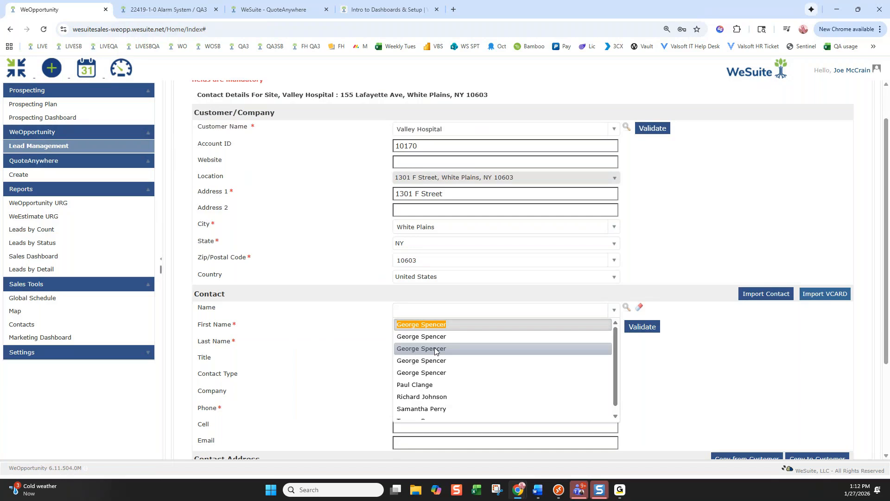
{"action": "left_click", "coordinate": [432, 324]}
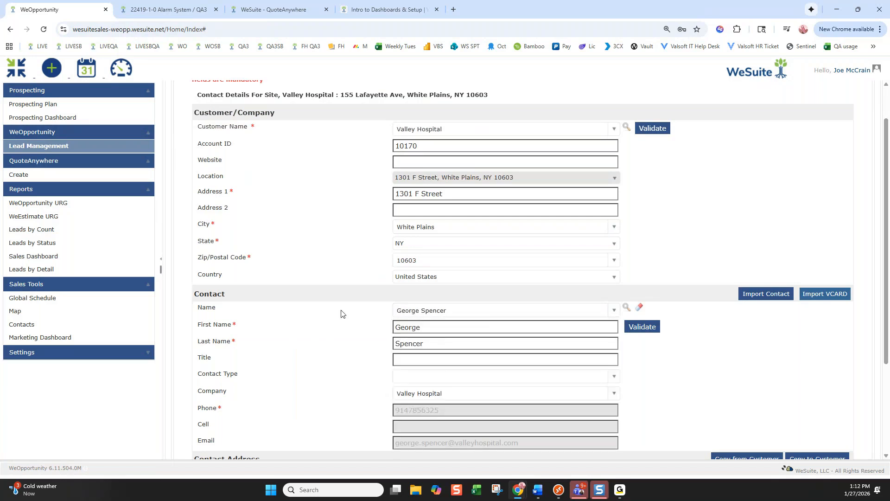
{"action": "scroll", "coordinate": [341, 314], "scroll_direction": "down", "scroll_amount": 3}
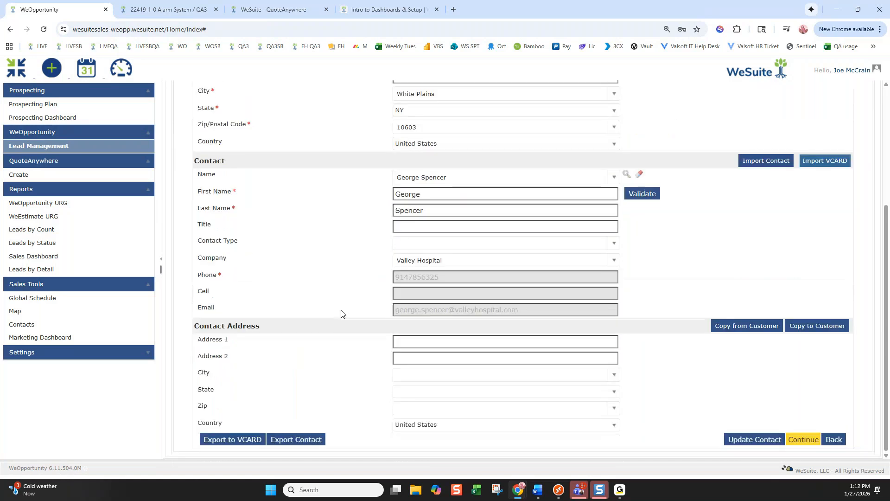
{"action": "scroll", "coordinate": [341, 313], "scroll_direction": "up", "scroll_amount": 2}
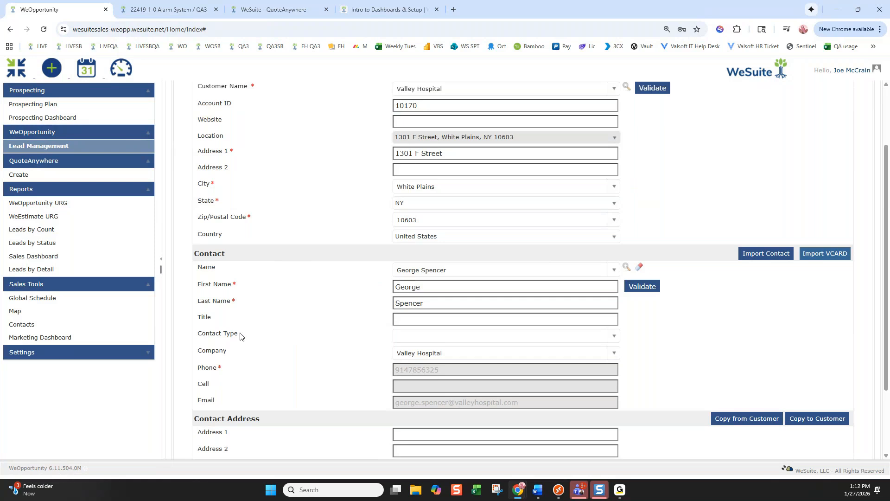
{"action": "scroll", "coordinate": [240, 344], "scroll_direction": "down", "scroll_amount": 1}
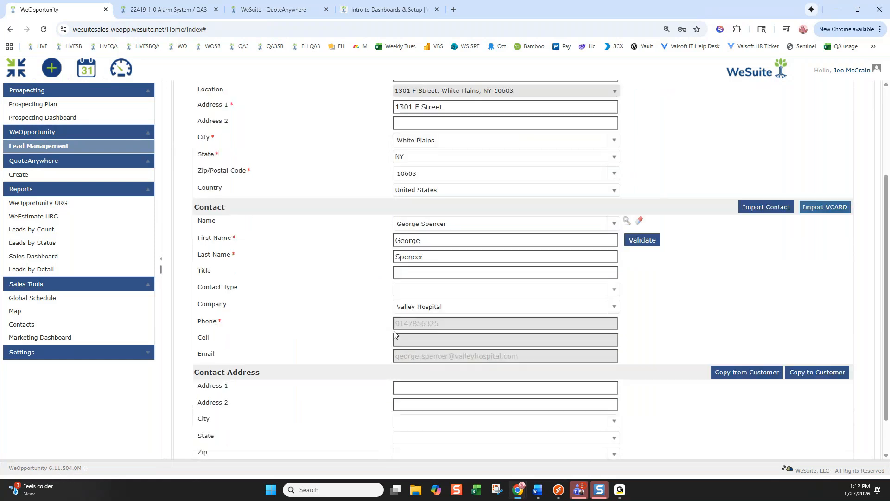
{"action": "left_click_drag", "start_coordinate": [399, 325], "coordinate": [460, 322]}
{"action": "left_click", "coordinate": [452, 355]}
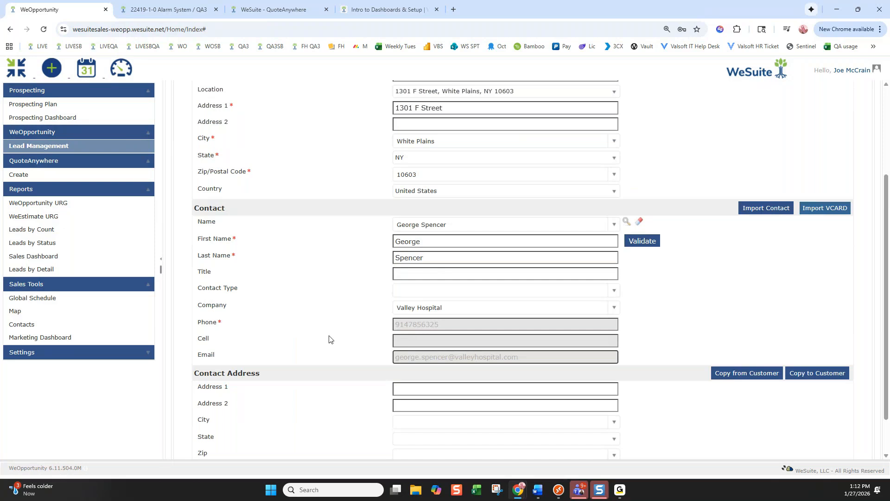
{"action": "left_click", "coordinate": [613, 292]}
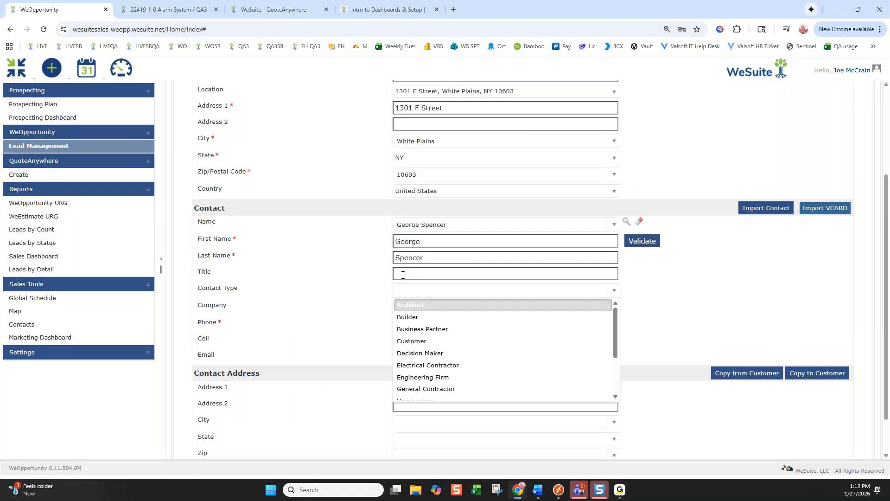
Set Contact Type to Decision Maker, copy the customer's address, and validate for duplicate contacts
{"action": "left_click", "coordinate": [419, 353]}
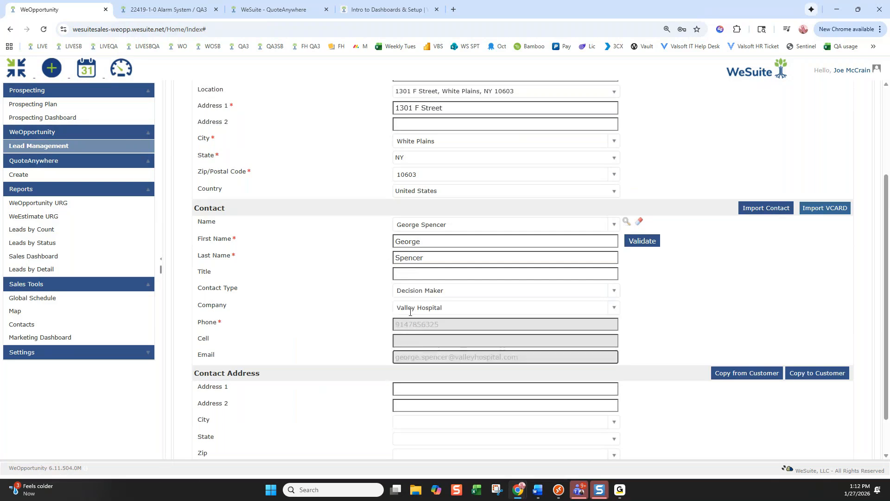
{"action": "scroll", "coordinate": [342, 312], "scroll_direction": "down", "scroll_amount": 1}
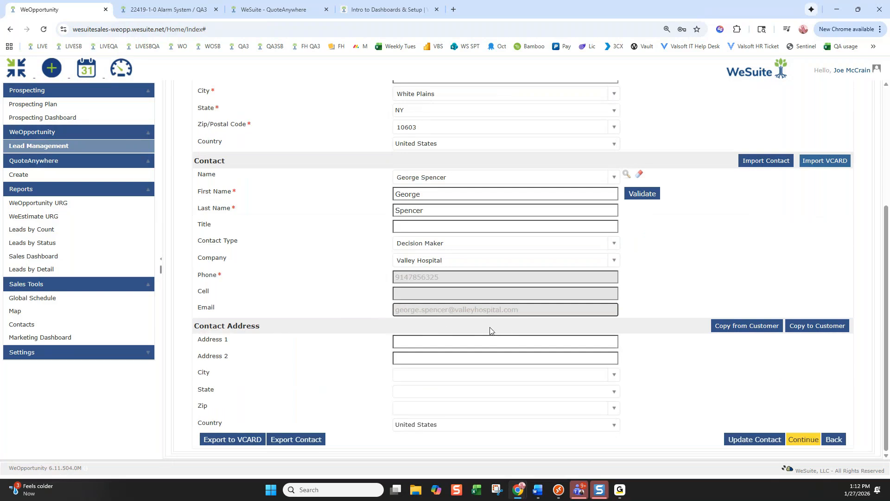
{"action": "left_click", "coordinate": [758, 330]}
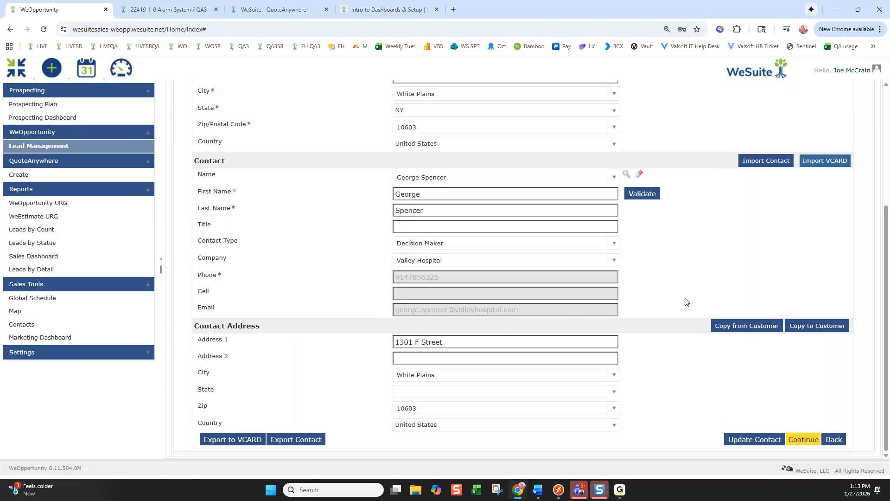
{"action": "left_click", "coordinate": [635, 195]}
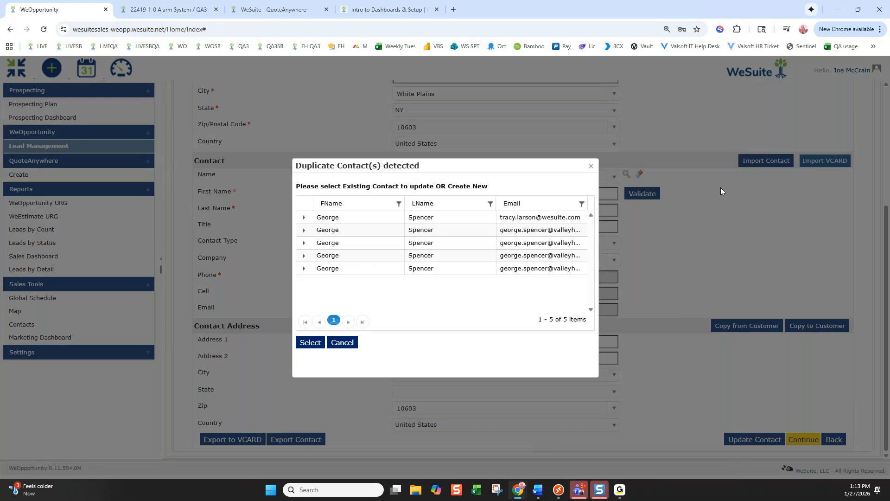
Close the duplicate-contact warning and continue to create opportunity 14205
{"action": "left_click", "coordinate": [591, 167]}
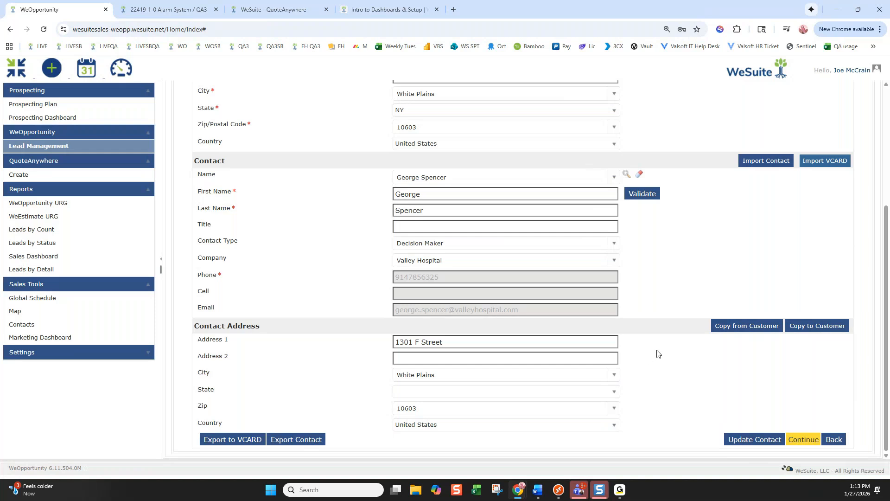
{"action": "left_click", "coordinate": [805, 442]}
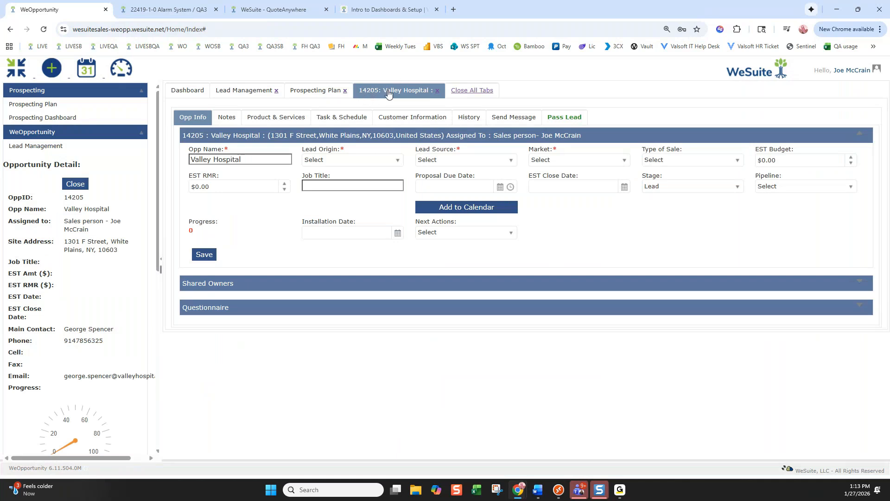
{"action": "left_click", "coordinate": [245, 92]}
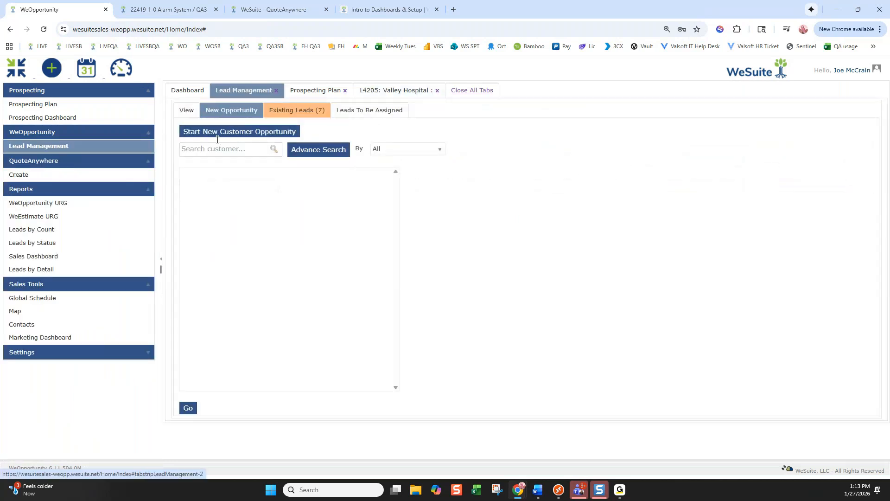
{"action": "left_click", "coordinate": [185, 111]}
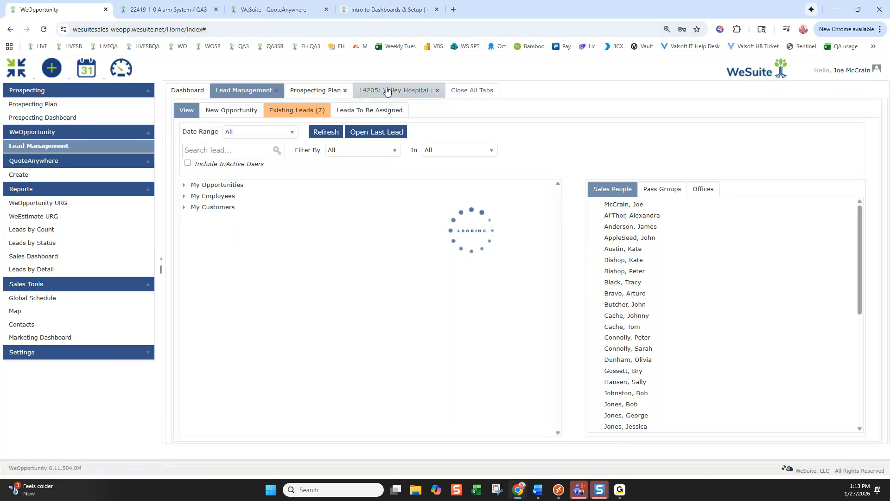
{"action": "left_click", "coordinate": [388, 92]}
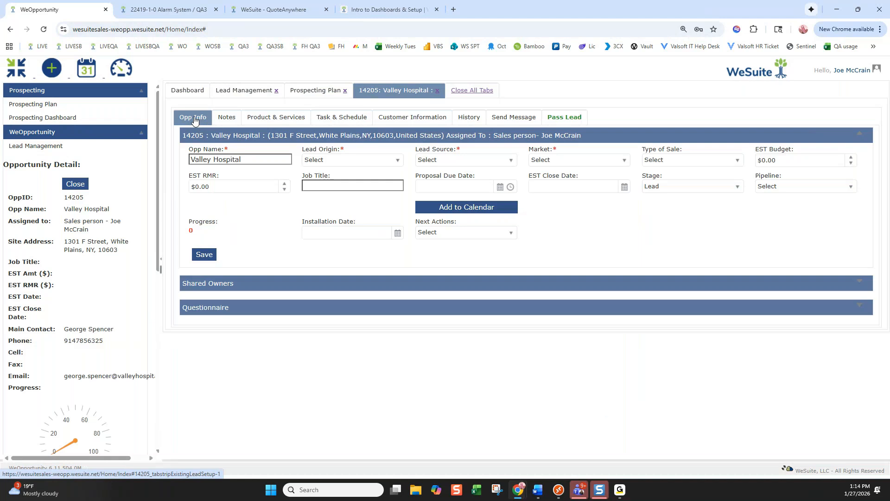
Set Lead Origin Incoming Call, Lead Source Trade Show, Market Healthcare, Type of Sale New Installation
{"action": "left_click", "coordinate": [388, 166]}
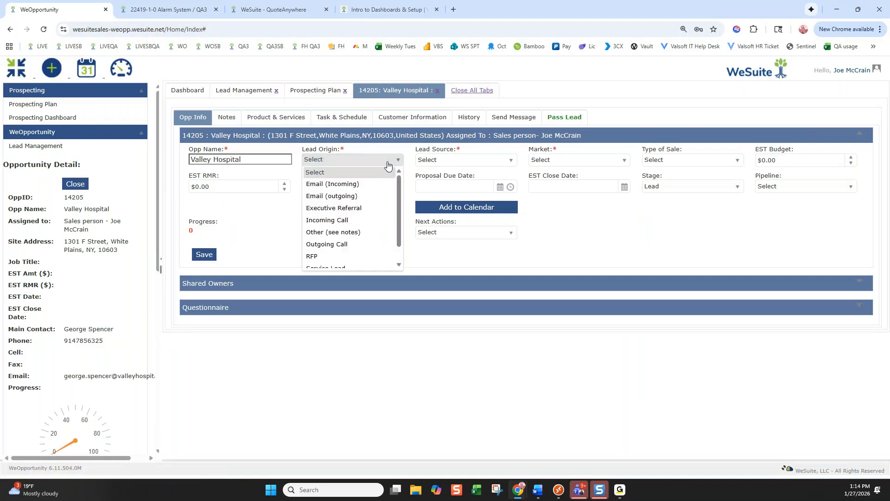
{"action": "left_click", "coordinate": [343, 219]}
{"action": "left_click", "coordinate": [500, 161]}
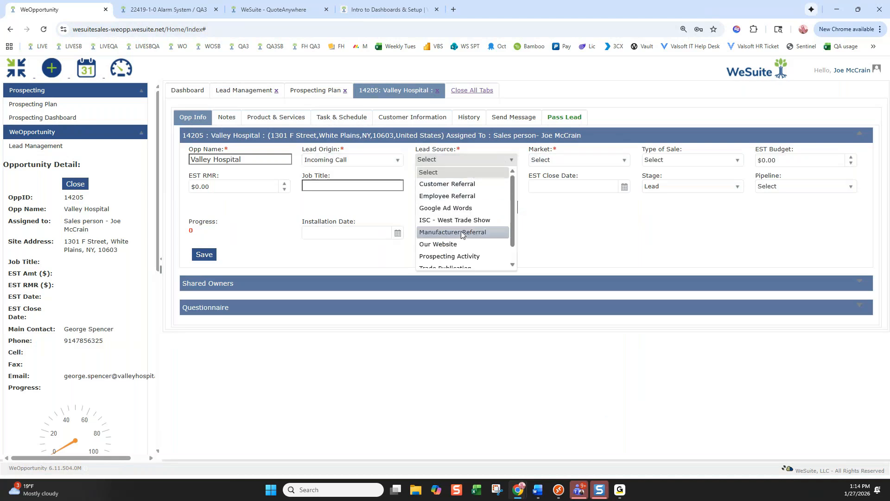
{"action": "scroll", "coordinate": [457, 216], "scroll_direction": "down", "scroll_amount": 2}
{"action": "left_click", "coordinate": [446, 261]}
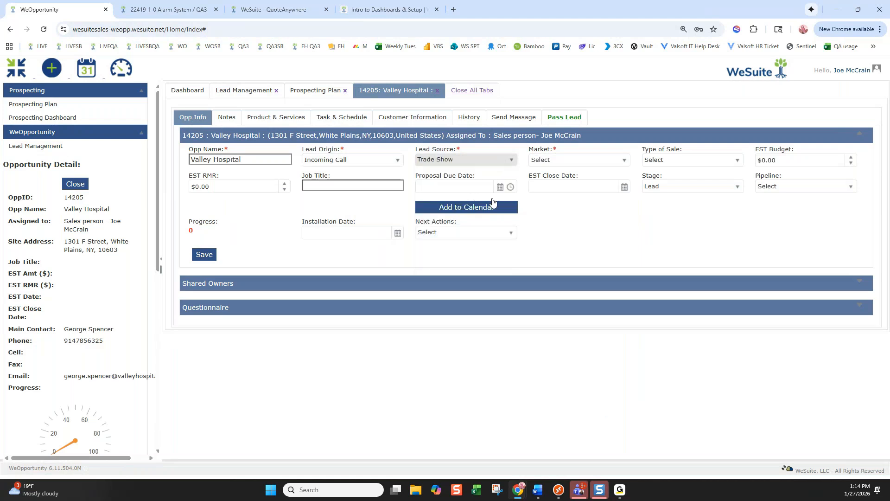
{"action": "left_click", "coordinate": [551, 161]}
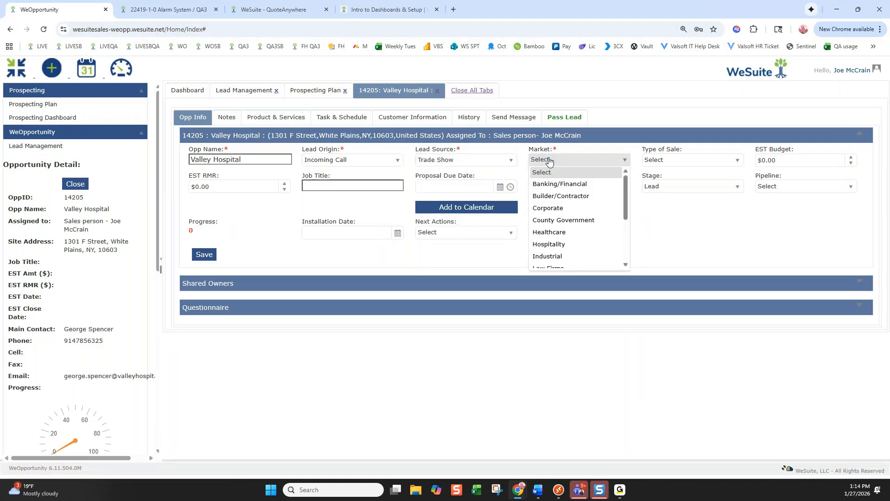
{"action": "left_click", "coordinate": [549, 232]}
{"action": "left_click", "coordinate": [702, 166]}
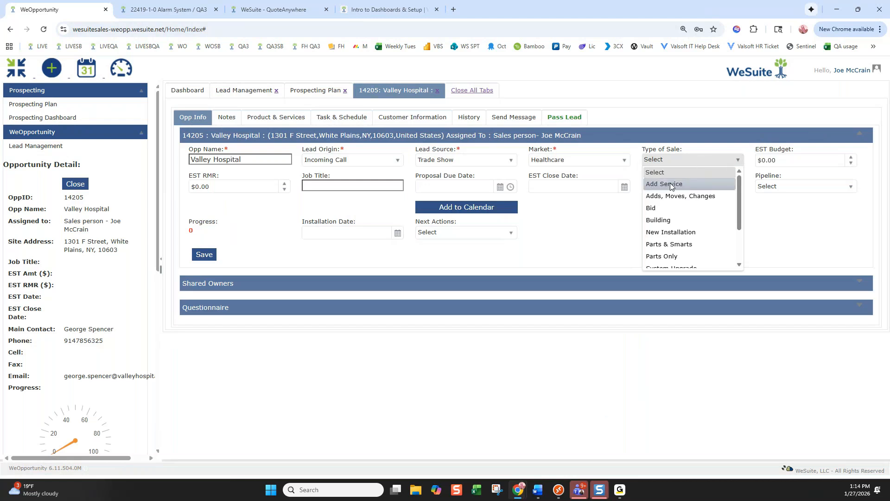
{"action": "left_click", "coordinate": [672, 232]}
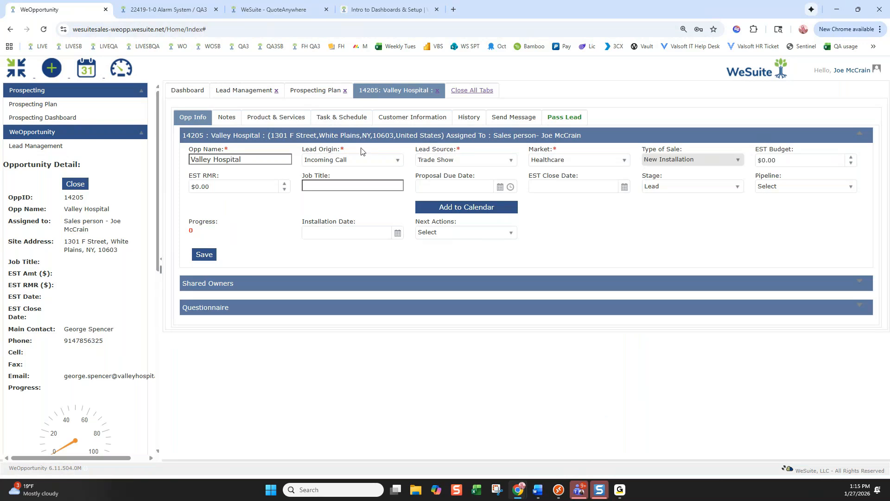
Recheck the lead origin and lead source lists, keeping Trade Show as the source
{"action": "left_click", "coordinate": [365, 159]}
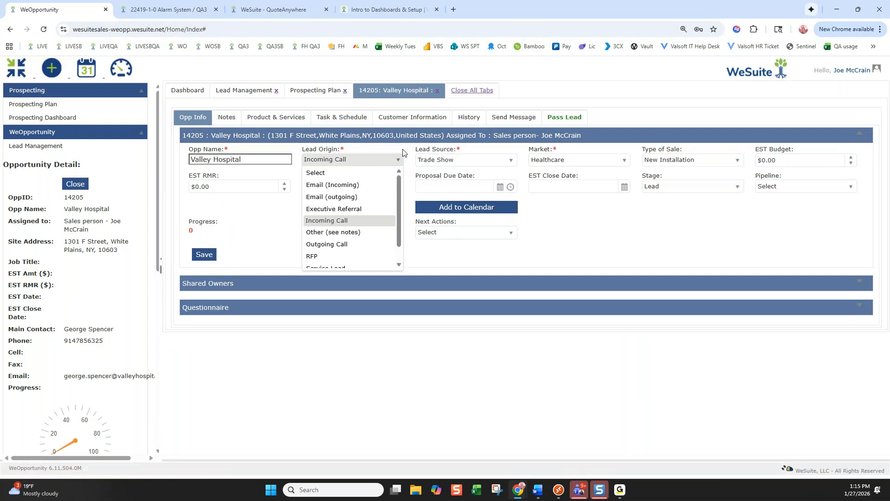
{"action": "left_click", "coordinate": [474, 159]}
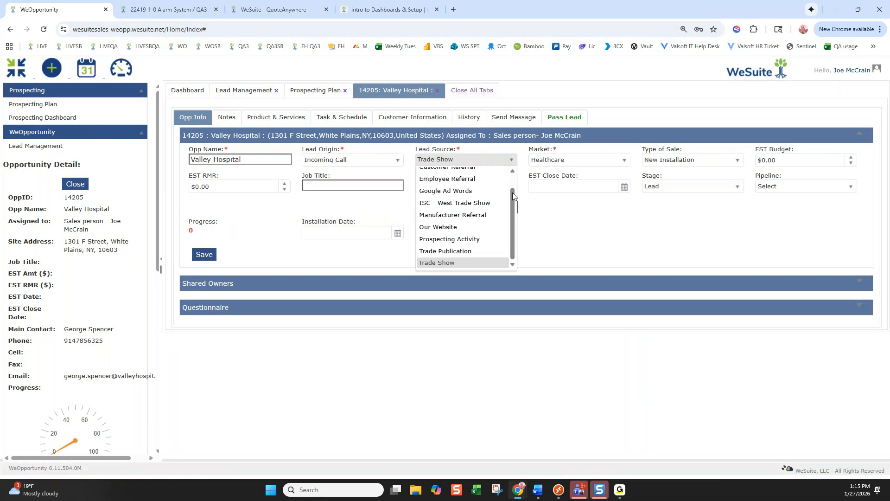
{"action": "left_click", "coordinate": [520, 150]}
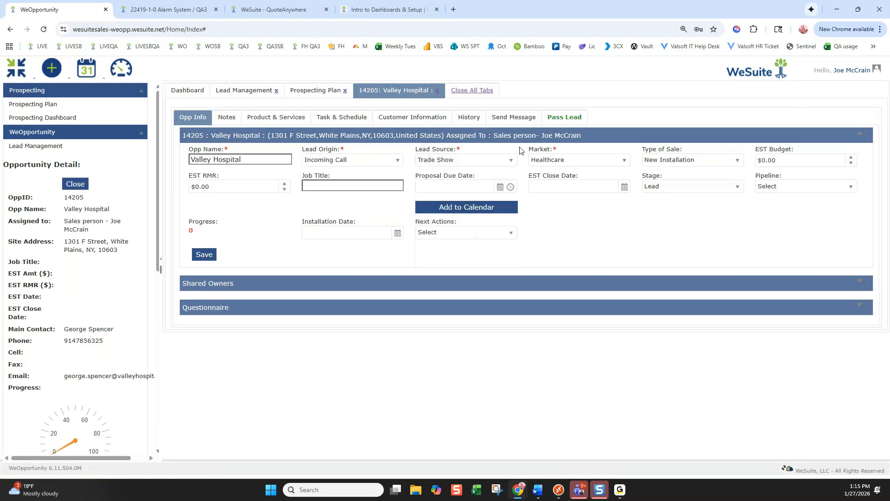
Enter EST Budget 5000, EST RMR 200 and job title 'Inaegrated Access and Video System'
{"action": "left_click", "coordinate": [778, 160]}
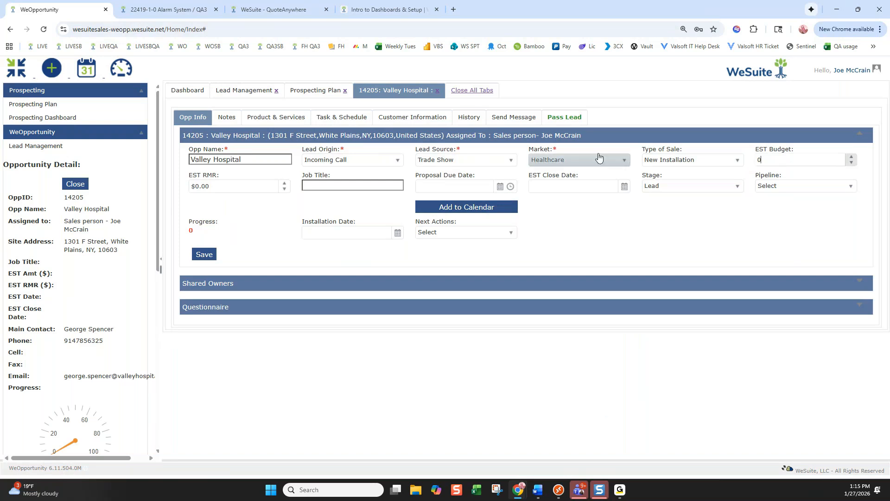
{"action": "left_click", "coordinate": [693, 185]}
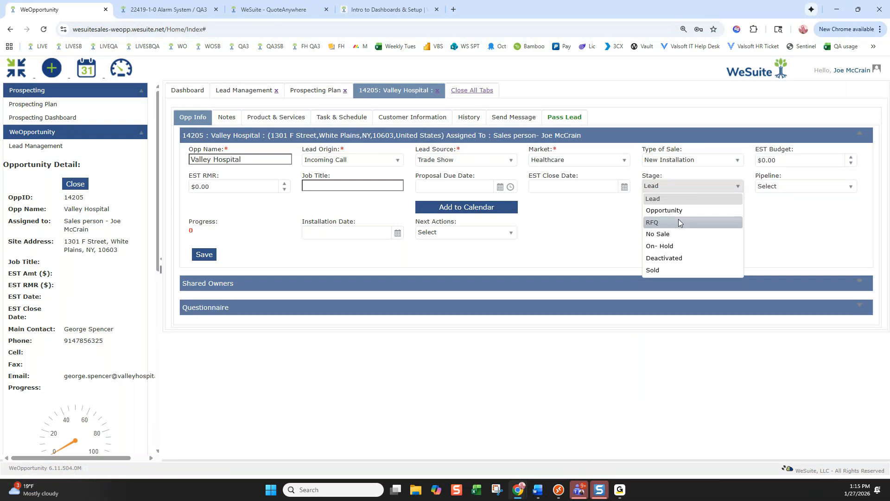
{"action": "left_click", "coordinate": [750, 149]}
{"action": "left_click", "coordinate": [780, 159]}
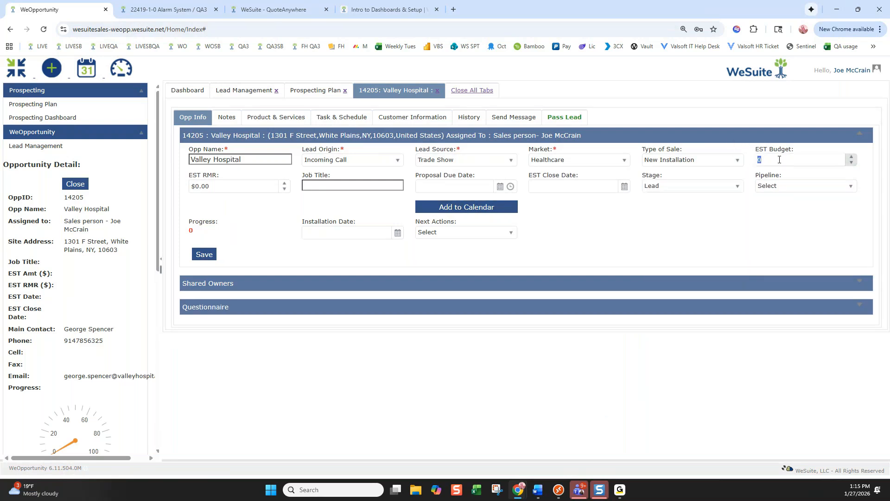
{"action": "type", "text": "5000"}
{"action": "key", "text": "Tab"}
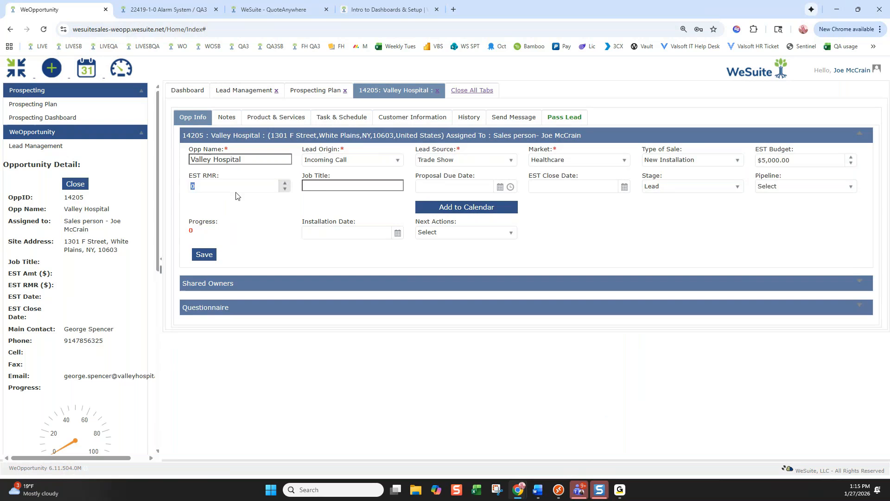
{"action": "type", "text": "200"}
{"action": "left_click", "coordinate": [316, 183]}
{"action": "type", "text": "Ina"}
{"action": "type", "text": "egrated Acces"}
{"action": "type", "text": "s and Video System"}
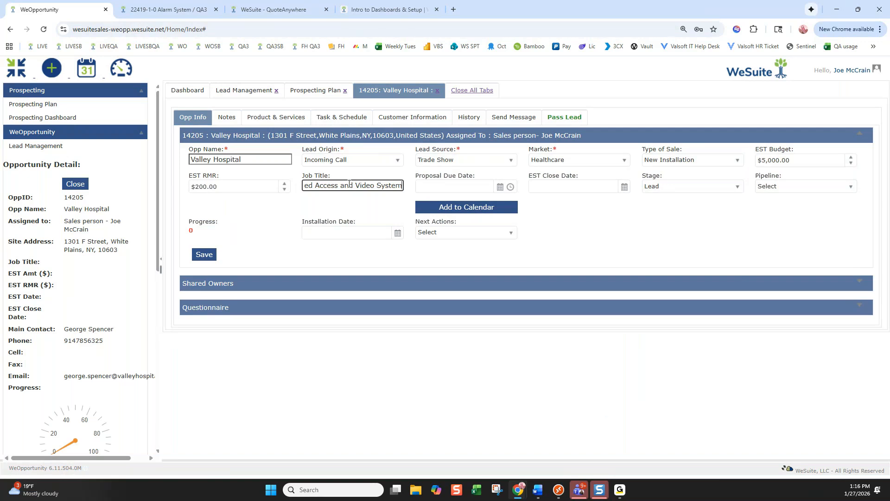
Set close date 02/28/2026 and pipeline 25% - Initial Scope Meeting, then save
{"action": "left_click", "coordinate": [625, 186]}
{"action": "left_click", "coordinate": [627, 201]}
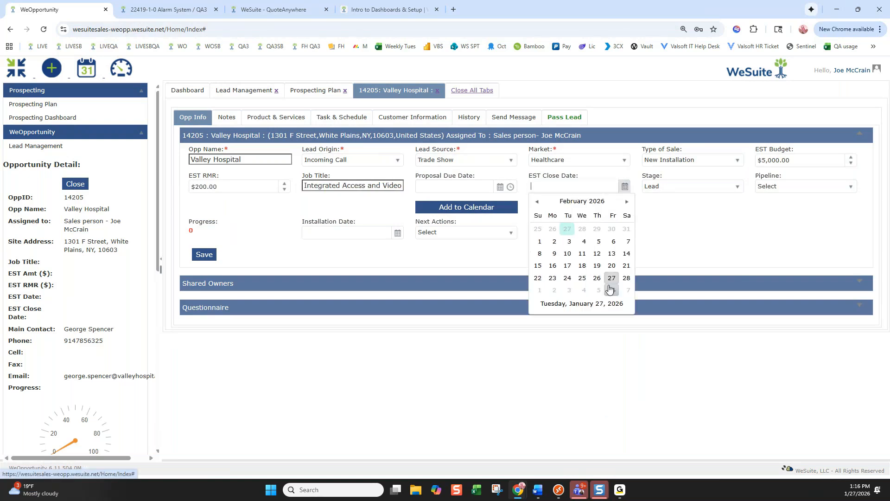
{"action": "left_click", "coordinate": [626, 278]}
{"action": "left_click", "coordinate": [823, 186]}
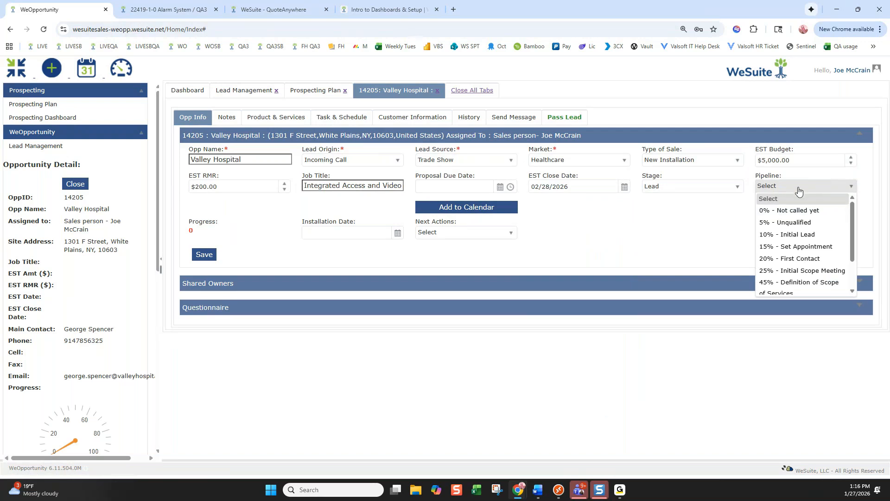
{"action": "left_click", "coordinate": [774, 271]}
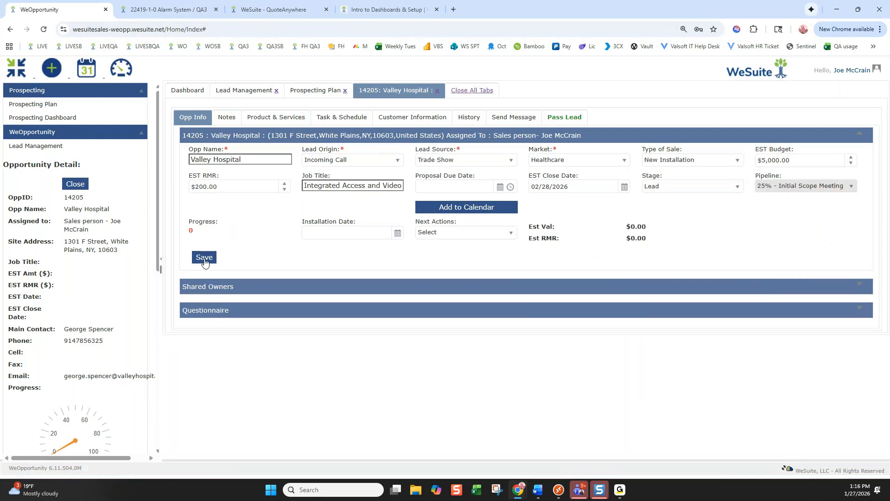
{"action": "left_click", "coordinate": [206, 262]}
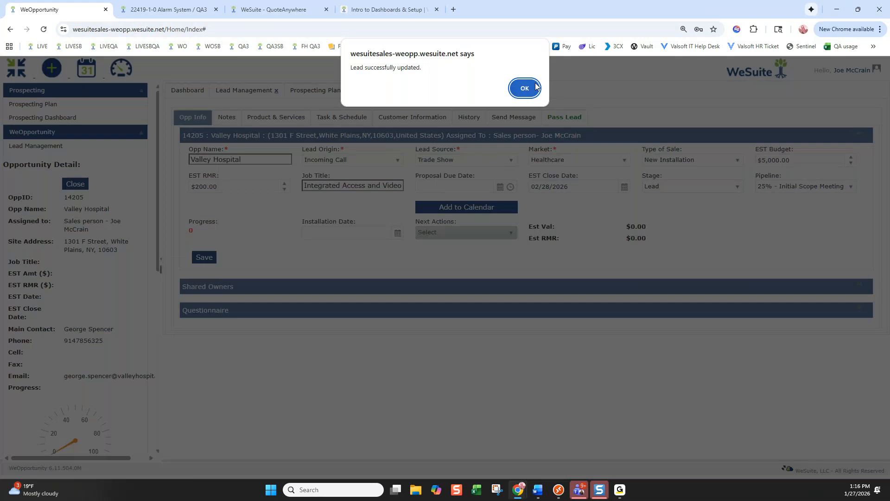
Acknowledge the 'Lead successfully updated' alert and review Stage and Pipeline lists without changes
{"action": "left_click", "coordinate": [526, 89]}
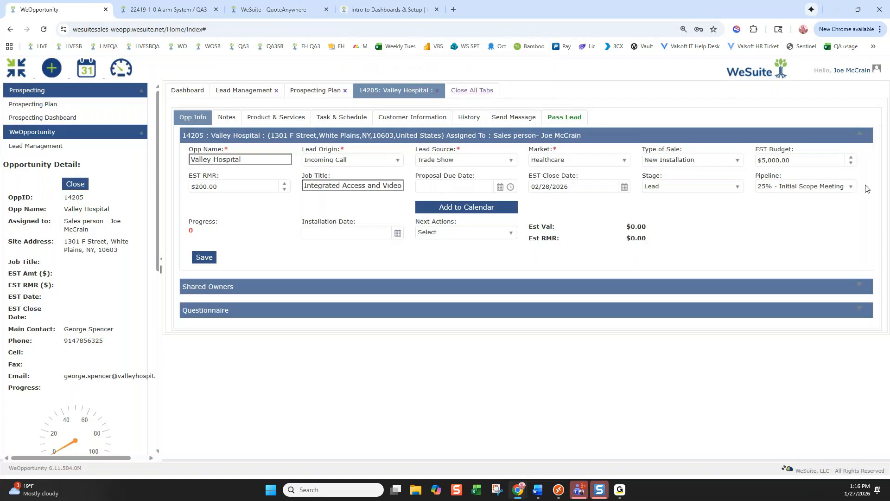
{"action": "left_click", "coordinate": [728, 188]}
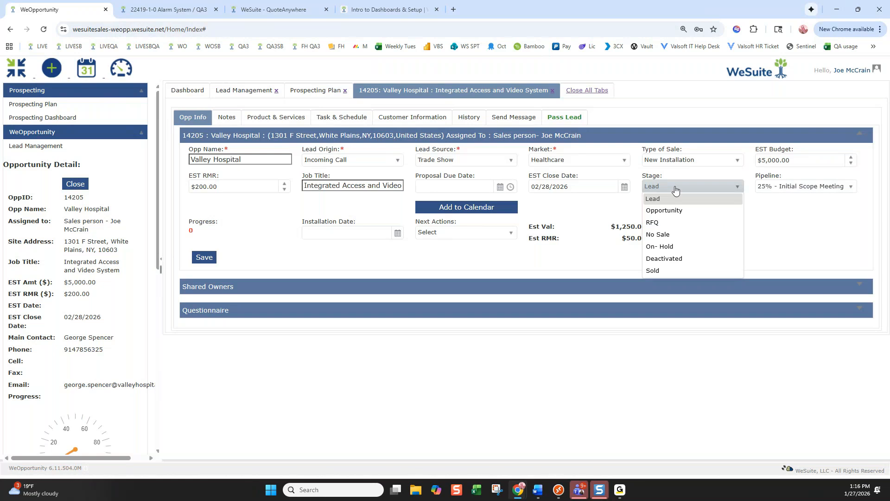
{"action": "left_click", "coordinate": [799, 188]}
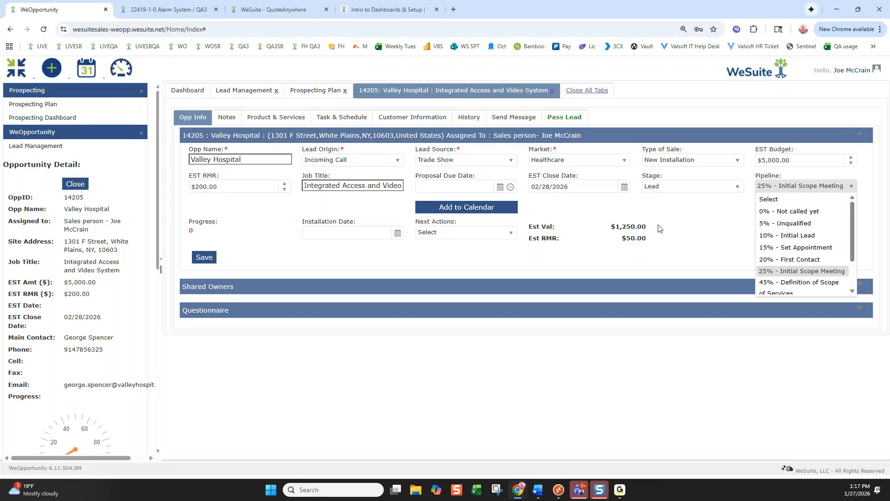
{"action": "left_click", "coordinate": [670, 230]}
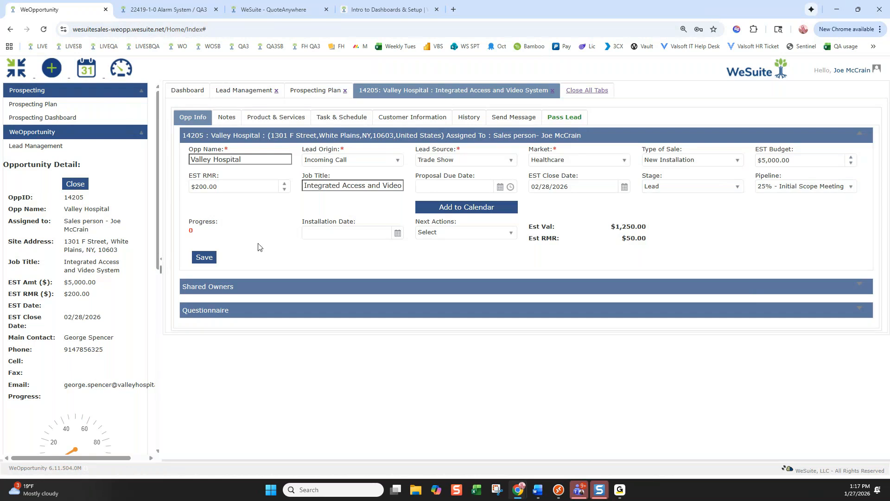
Expand the shared owners list to review it, then collapse it again
{"action": "left_click", "coordinate": [240, 287]}
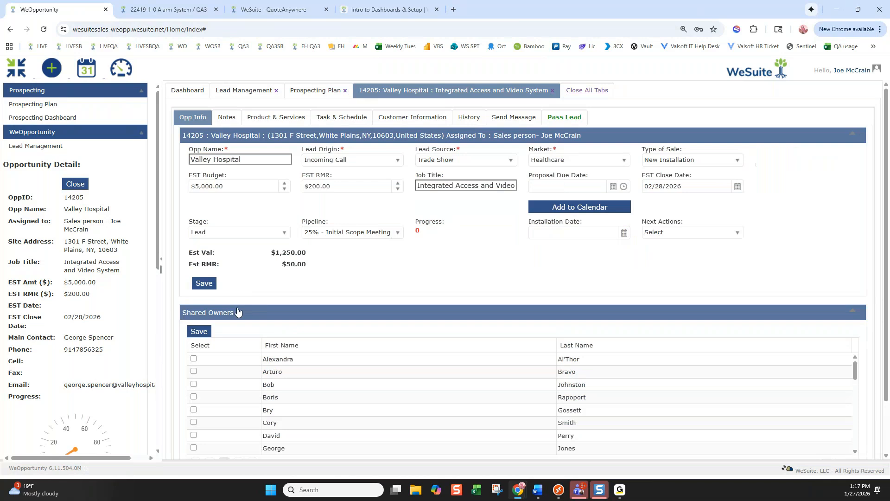
{"action": "scroll", "coordinate": [286, 296], "scroll_direction": "down", "scroll_amount": 2}
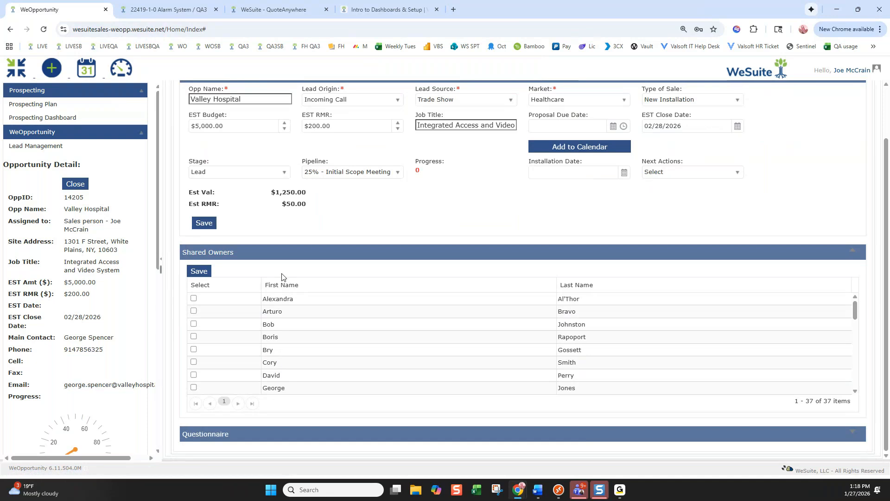
{"action": "left_click", "coordinate": [256, 252]}
Answer 'yes' to home automation and 'no' to current home security, then save the questionnaire
{"action": "left_click", "coordinate": [288, 314]}
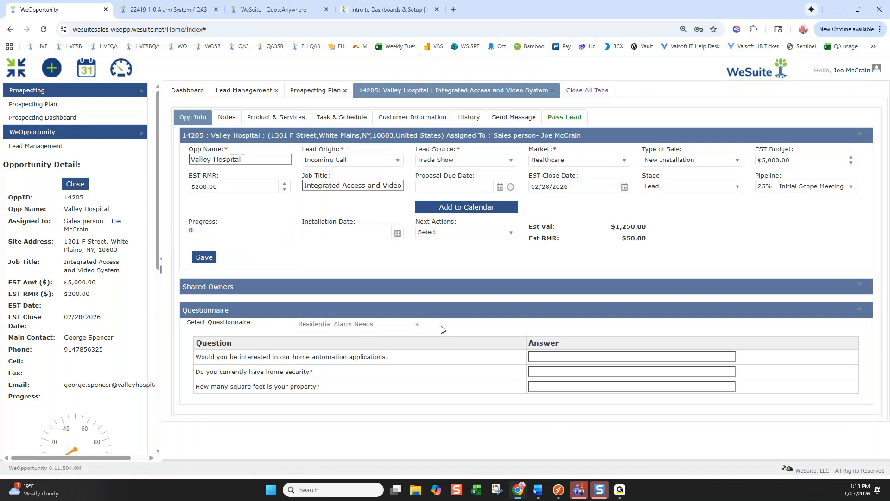
{"action": "left_click", "coordinate": [543, 357]}
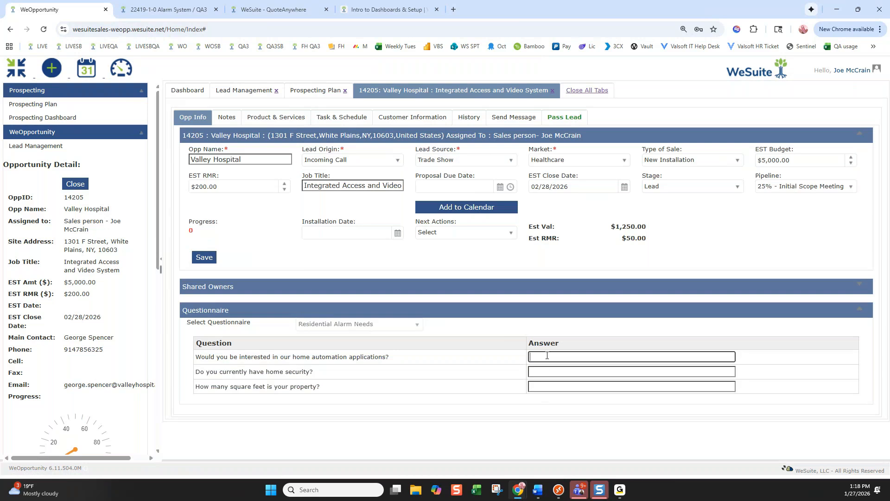
{"action": "type", "text": "yes"}
{"action": "key", "text": "Tab"}
{"action": "type", "text": "no"}
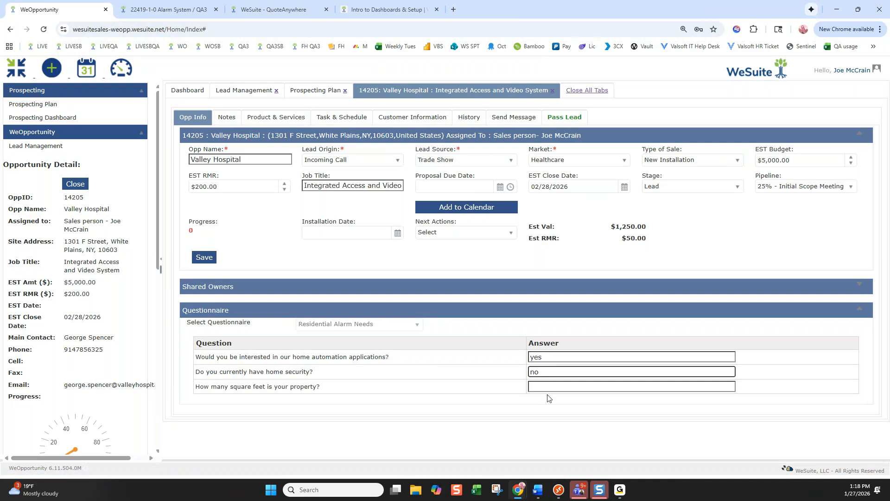
{"action": "left_click", "coordinate": [210, 258]}
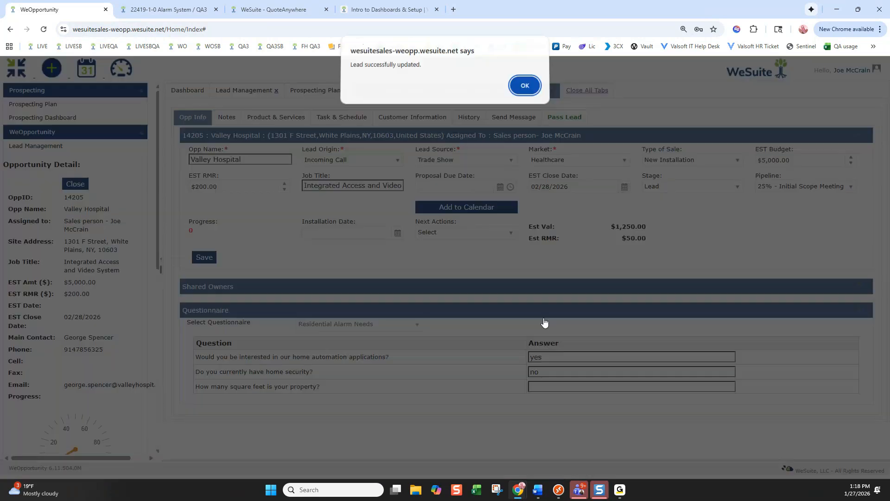
{"action": "left_click", "coordinate": [531, 91]}
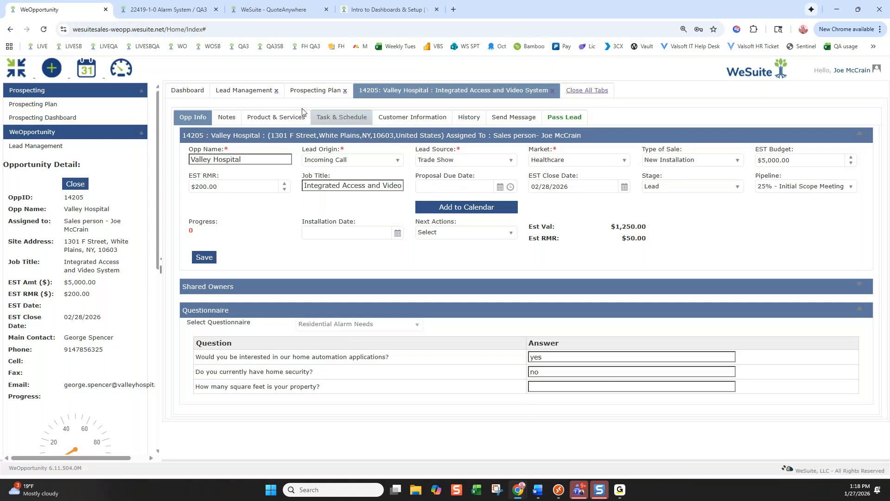
Add a note that the contact is updating their system, with a site walk tomorrow
{"action": "left_click", "coordinate": [234, 122]}
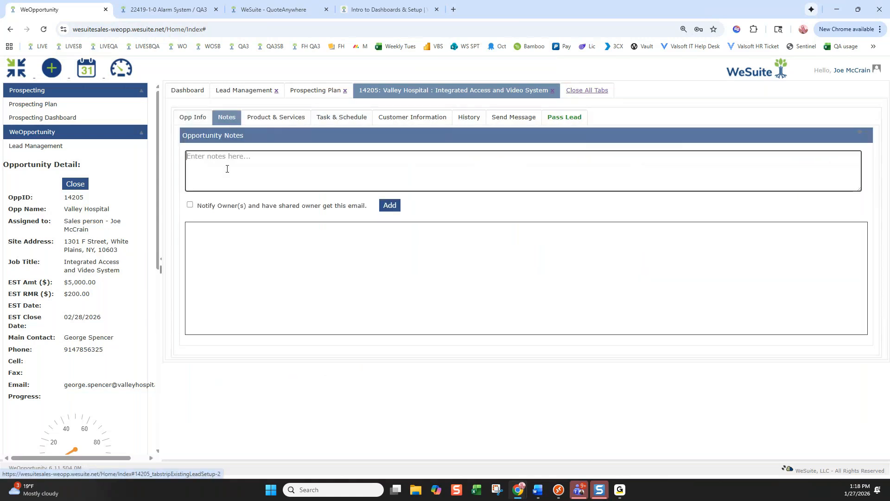
{"action": "left_click", "coordinate": [241, 169]}
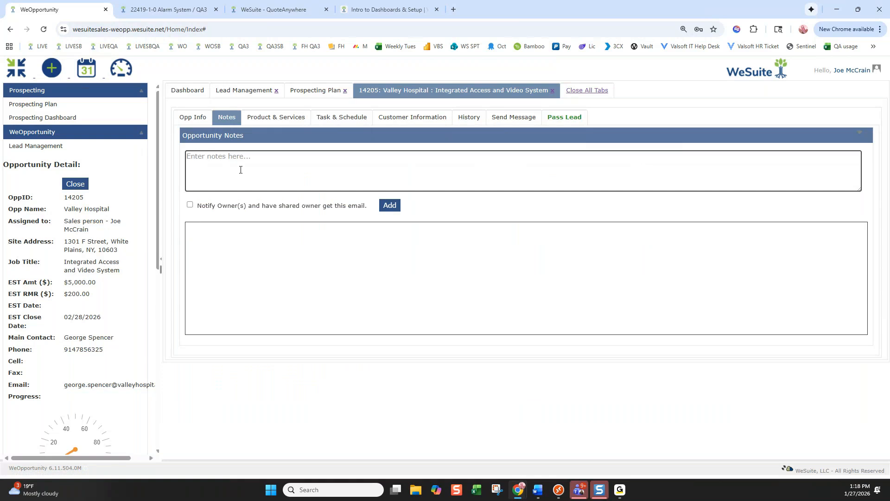
{"action": "type", "text": "working with george updateing"}
{"action": "key", "text": "BackSpace"}
{"action": "key", "text": "BackSpace"}
{"action": "key", "text": "BackSpace"}
{"action": "type", "text": "ing their system. site walk tomorrow."}
{"action": "left_click", "coordinate": [395, 204]}
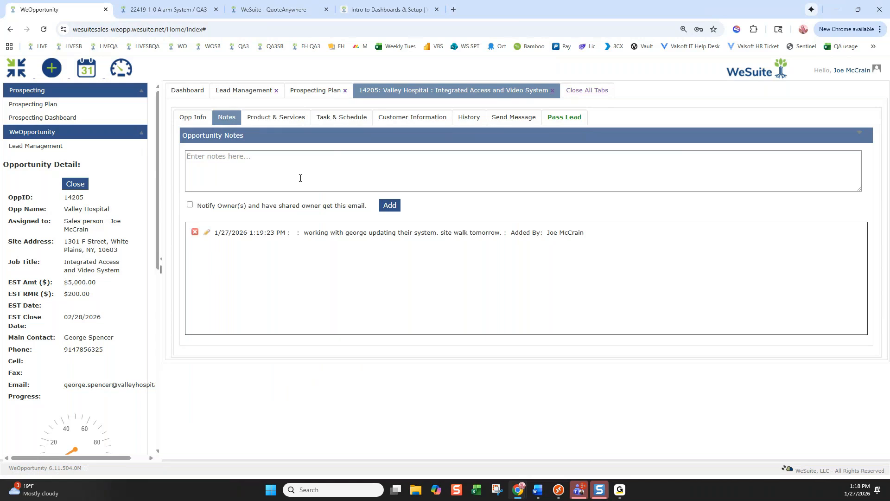
Enable Notify Owner(s) and add a second note, 'sending proposal today.'
{"action": "left_click", "coordinate": [190, 205]}
{"action": "left_click", "coordinate": [255, 163]}
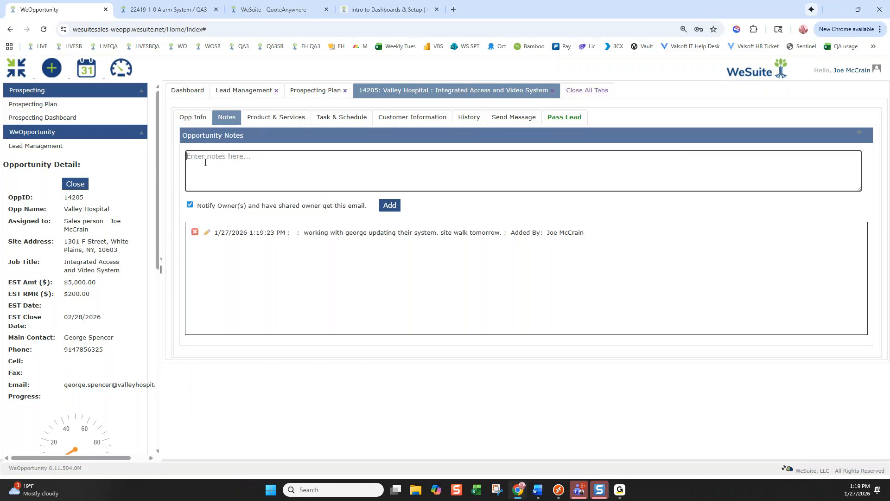
{"action": "type", "text": "sending proposal todayt."}
{"action": "key", "text": "BackSpace"}
{"action": "key", "text": "BackSpace"}
{"action": "type", "text": "/."}
{"action": "left_click", "coordinate": [390, 205]}
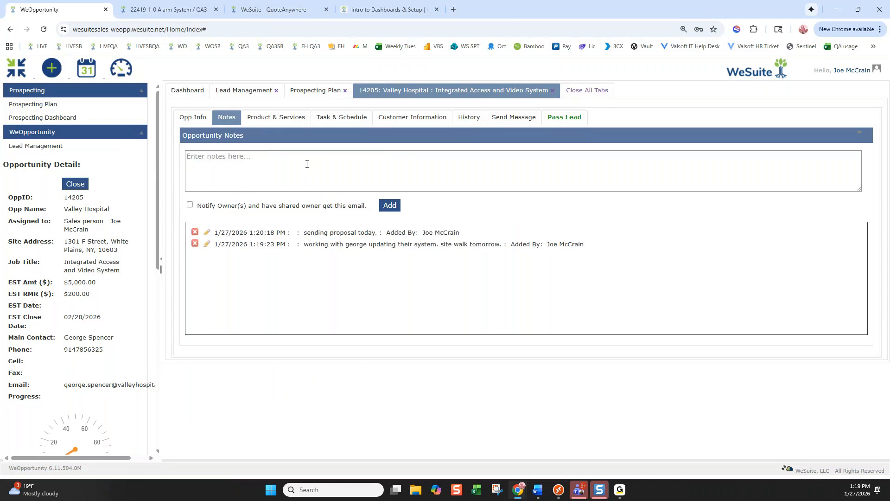
{"action": "left_click", "coordinate": [268, 120]}
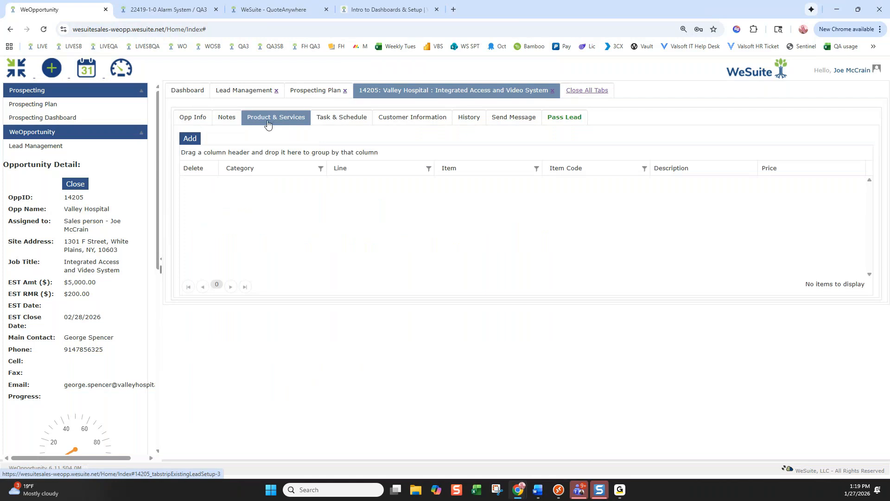
Add the Managed Services Access Control and Security CCTV Monitoring products to the opportunity
{"action": "left_click", "coordinate": [189, 139]}
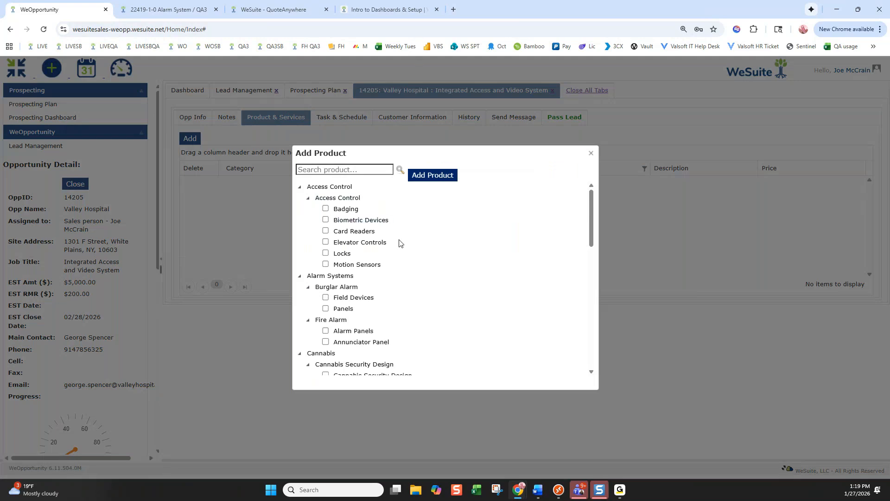
{"action": "scroll", "coordinate": [401, 243], "scroll_direction": "down", "scroll_amount": 4}
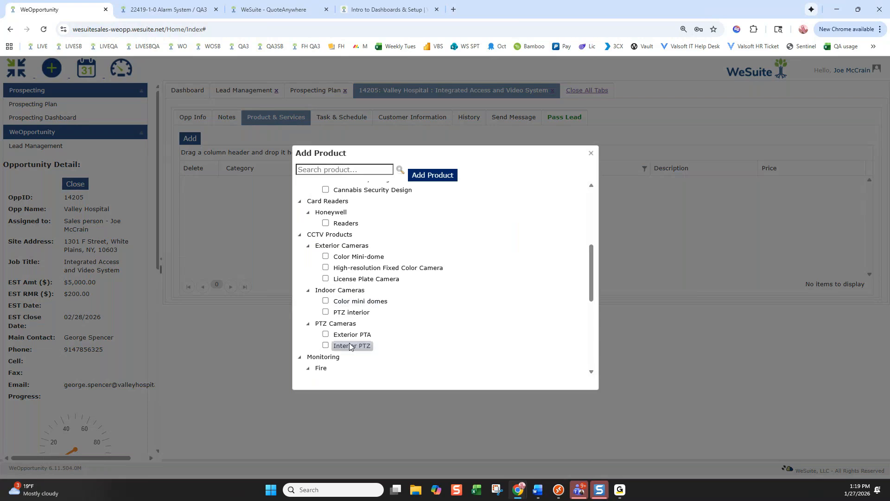
{"action": "scroll", "coordinate": [384, 344], "scroll_direction": "down", "scroll_amount": 4}
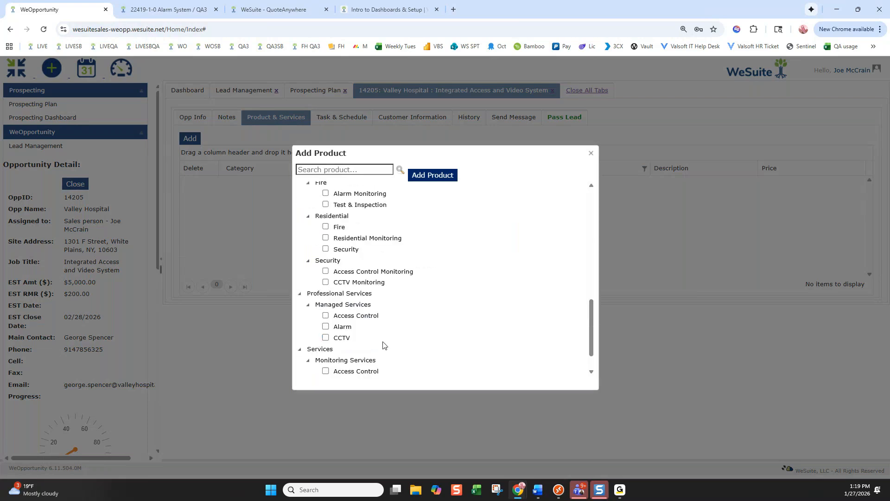
{"action": "left_click", "coordinate": [326, 316]}
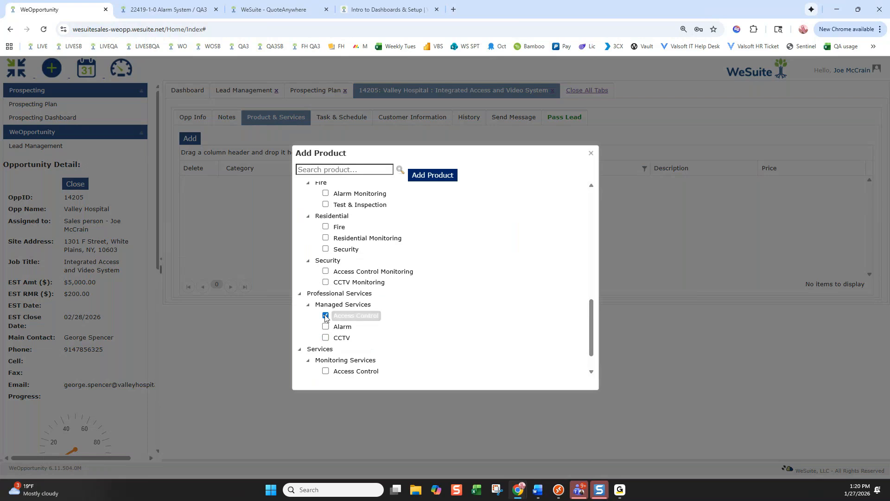
{"action": "left_click", "coordinate": [326, 282]}
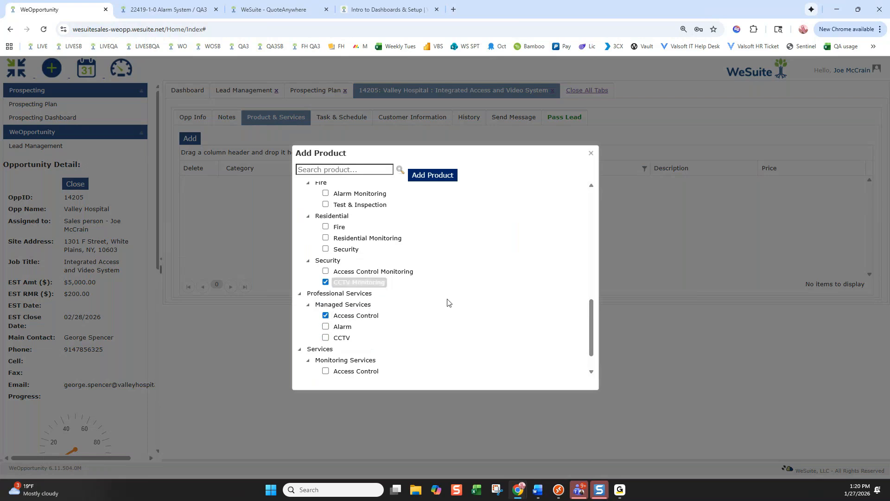
{"action": "left_click", "coordinate": [436, 176]}
{"action": "left_click", "coordinate": [513, 90]}
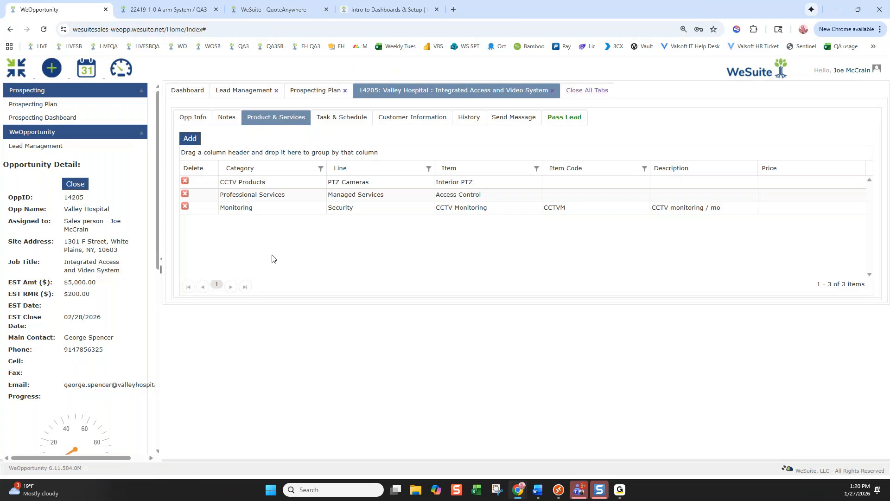
{"action": "left_click", "coordinate": [353, 118]}
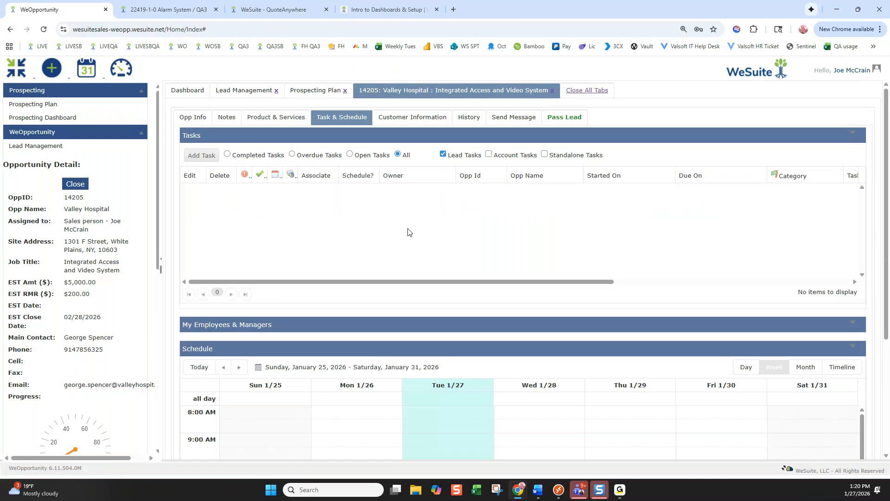
{"action": "scroll", "coordinate": [439, 304], "scroll_direction": "down", "scroll_amount": 2}
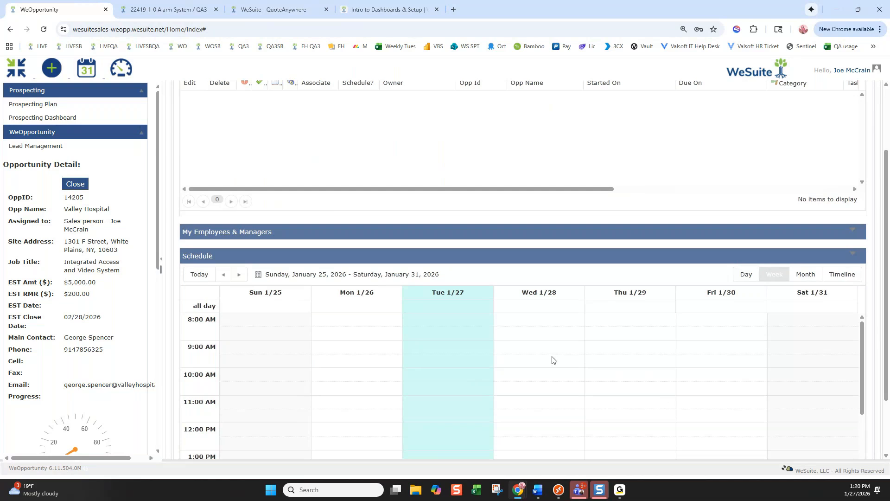
{"action": "scroll", "coordinate": [543, 322], "scroll_direction": "down", "scroll_amount": 1}
Create and save a Job Walk / Review event on Wednesday 1/28, 10–11 AM
{"action": "double_click", "coordinate": [545, 321]}
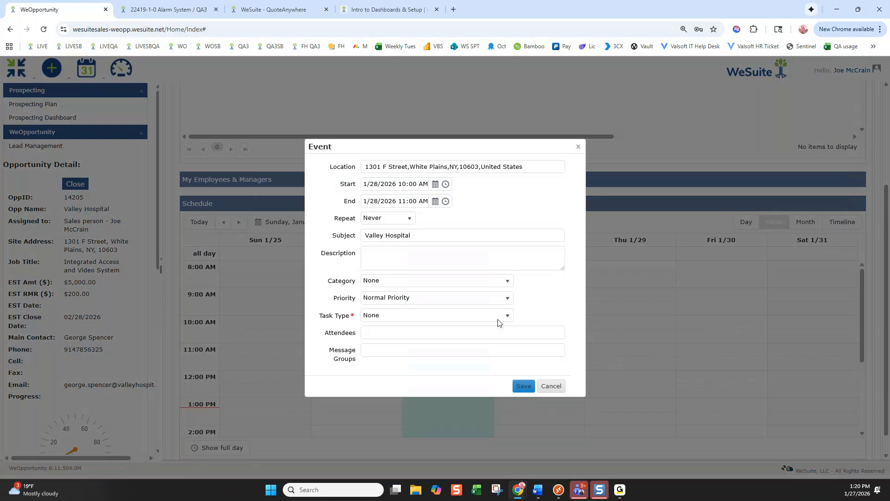
{"action": "left_click", "coordinate": [400, 315]}
{"action": "left_click", "coordinate": [401, 412]}
{"action": "left_click", "coordinate": [396, 316]}
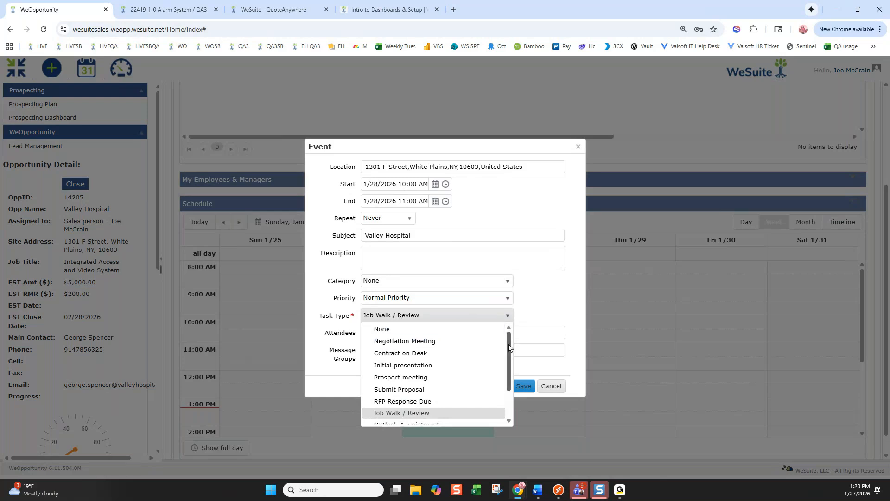
{"action": "scroll", "coordinate": [509, 371], "scroll_direction": "down", "scroll_amount": 2}
{"action": "scroll", "coordinate": [509, 371], "scroll_direction": "up", "scroll_amount": 3}
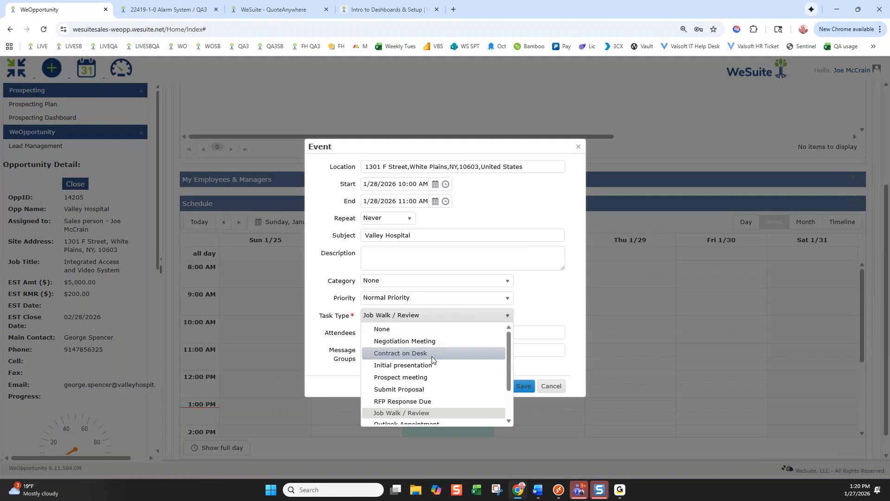
{"action": "left_click", "coordinate": [448, 317]}
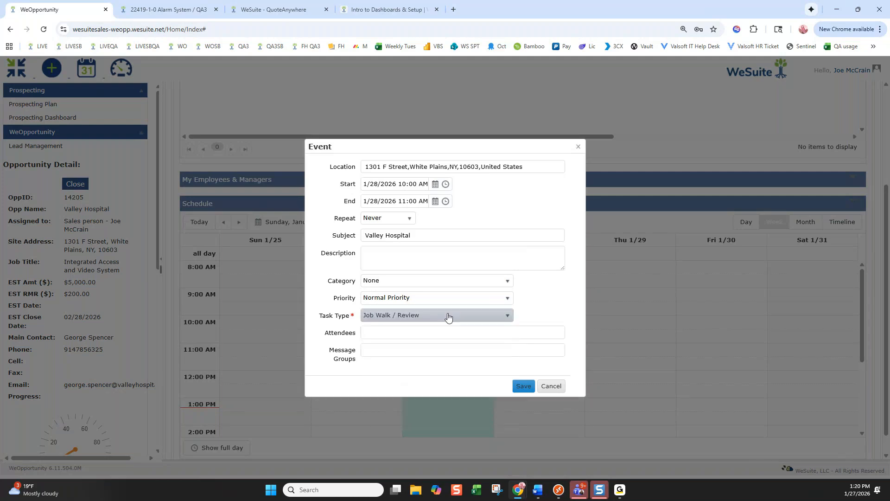
{"action": "left_click", "coordinate": [525, 387]}
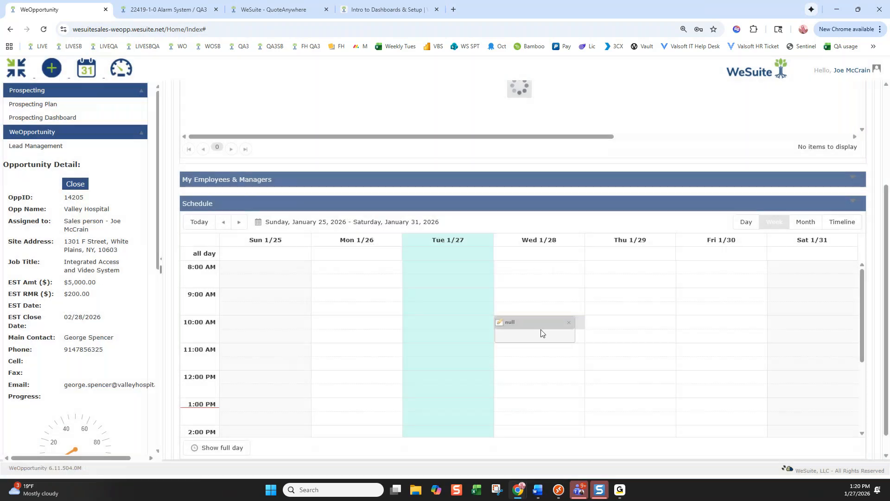
{"action": "mouse_move", "coordinate": [522, 328]}
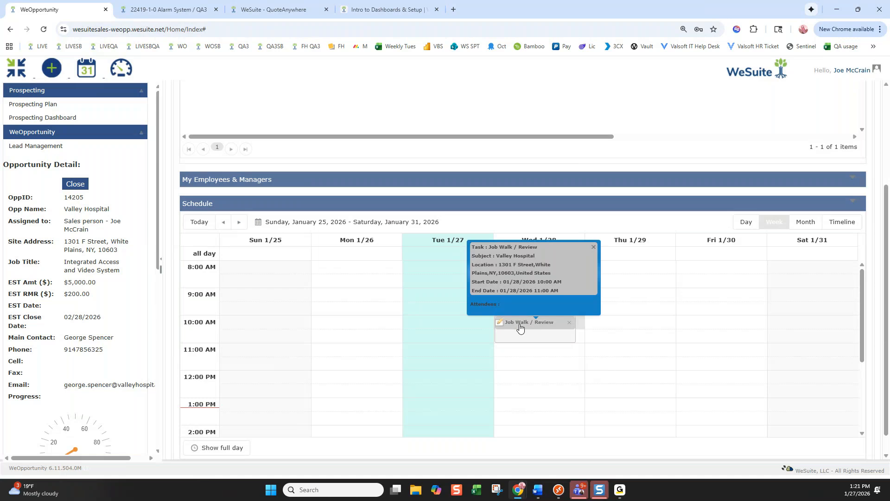
{"action": "scroll", "coordinate": [604, 322], "scroll_direction": "up", "scroll_amount": 3}
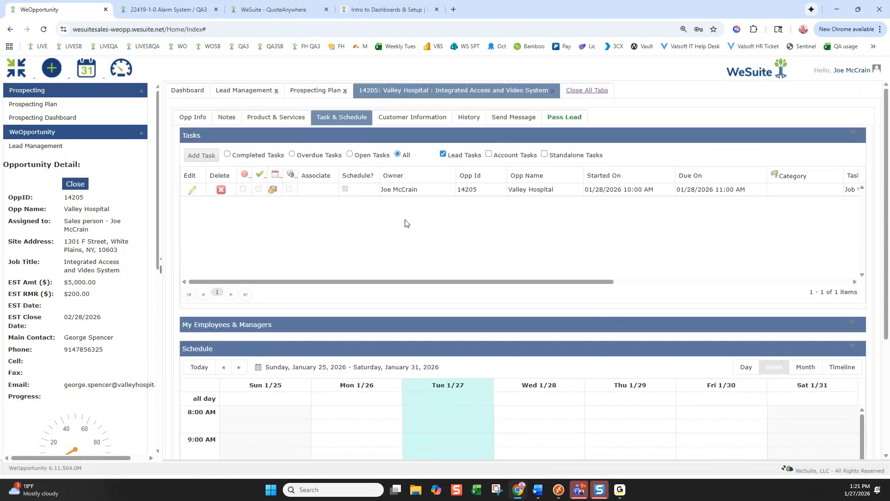
{"action": "scroll", "coordinate": [555, 450], "scroll_direction": "down", "scroll_amount": 2}
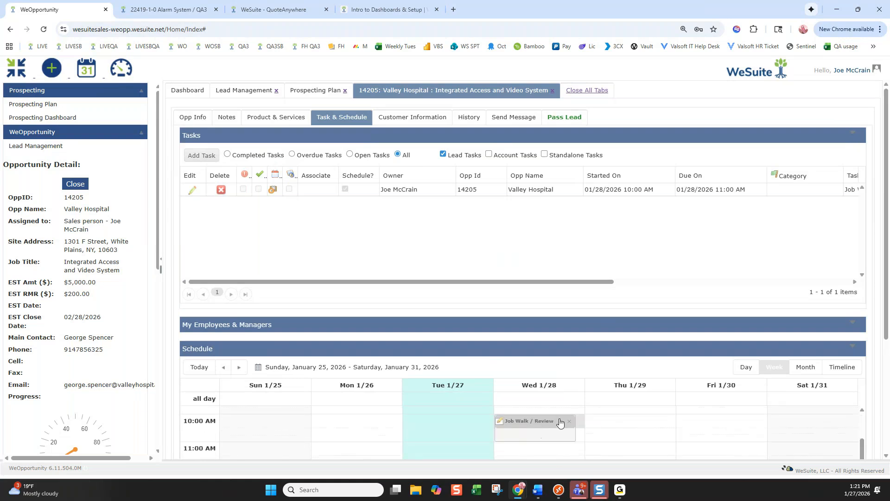
{"action": "left_click", "coordinate": [558, 423]}
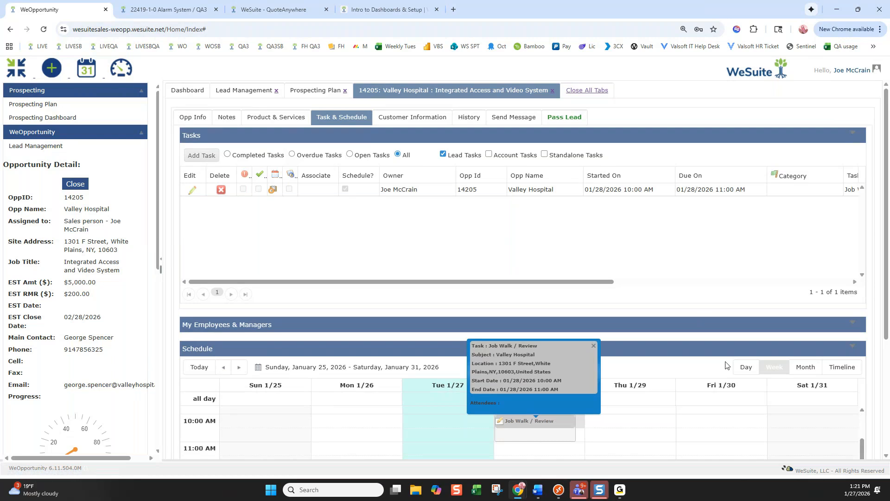
{"action": "scroll", "coordinate": [725, 365], "scroll_direction": "down", "scroll_amount": 3}
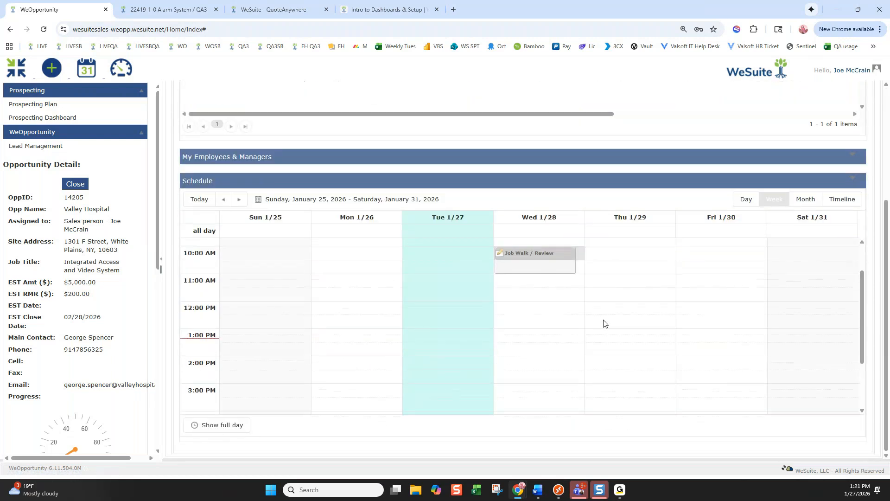
{"action": "scroll", "coordinate": [672, 254], "scroll_direction": "up", "scroll_amount": 3}
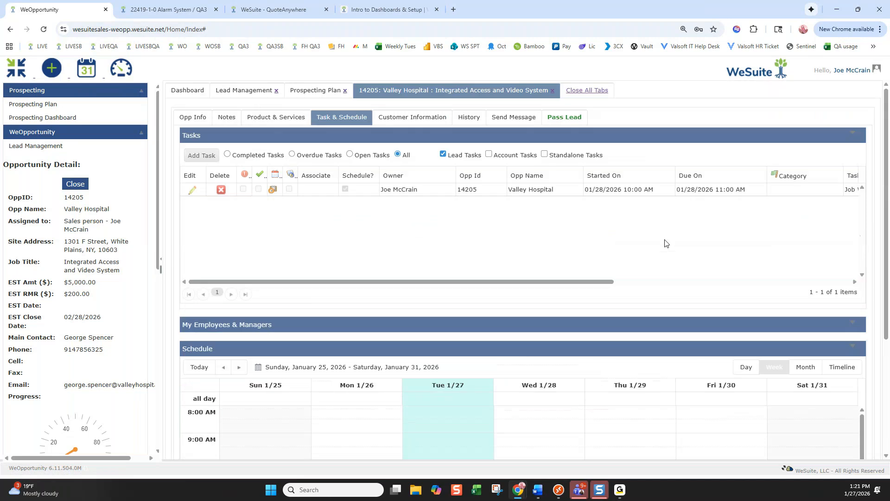
Start a new RFP Response Due task with start date 02/18/2026
{"action": "left_click", "coordinate": [202, 156]}
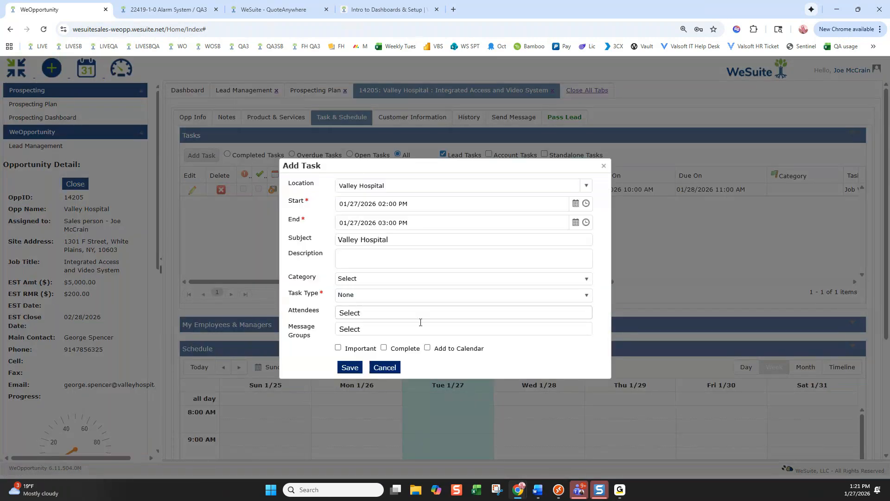
{"action": "left_click", "coordinate": [360, 293]}
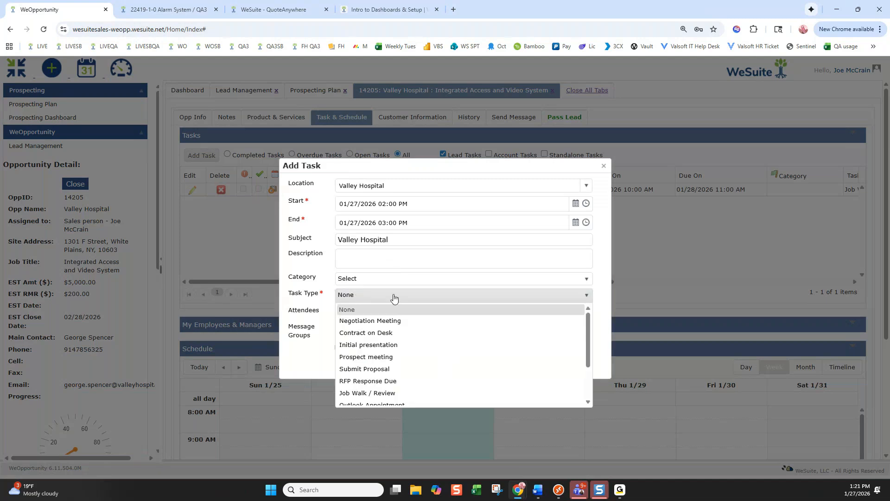
{"action": "left_click", "coordinate": [391, 380]}
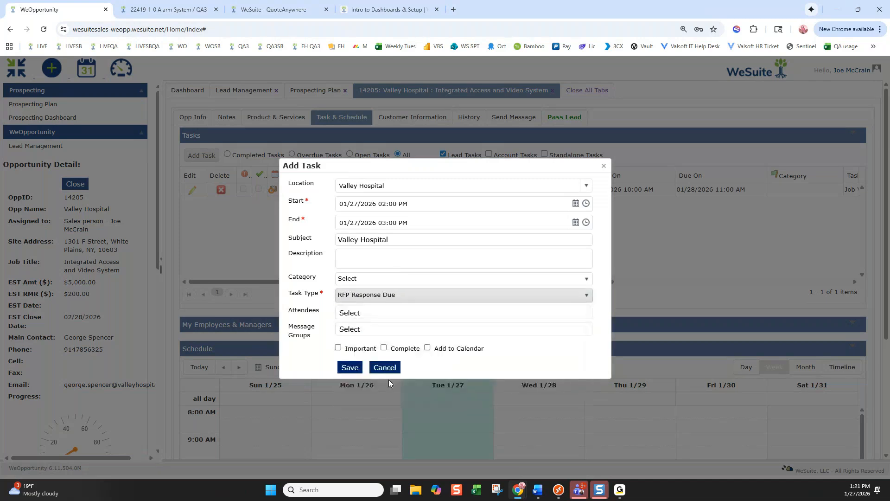
{"action": "left_click", "coordinate": [576, 203]}
{"action": "left_click", "coordinate": [442, 224]}
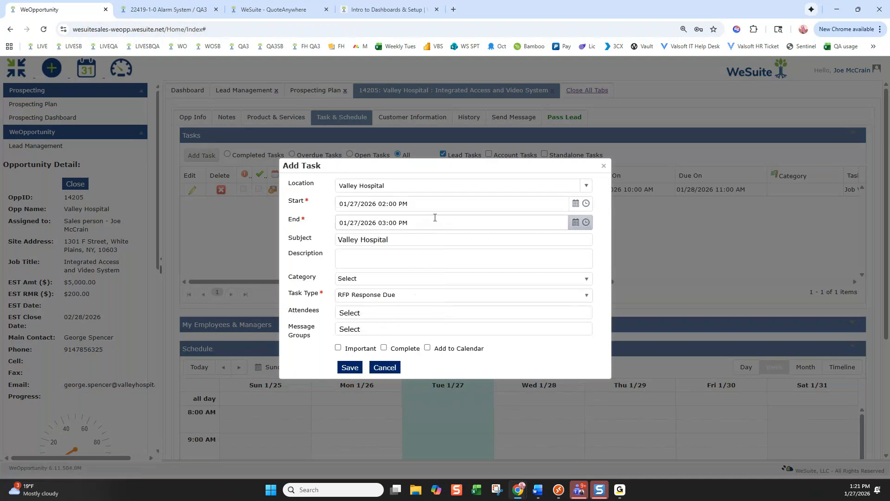
{"action": "left_click", "coordinate": [576, 204]}
{"action": "left_click", "coordinate": [434, 215]}
{"action": "left_click", "coordinate": [395, 281]}
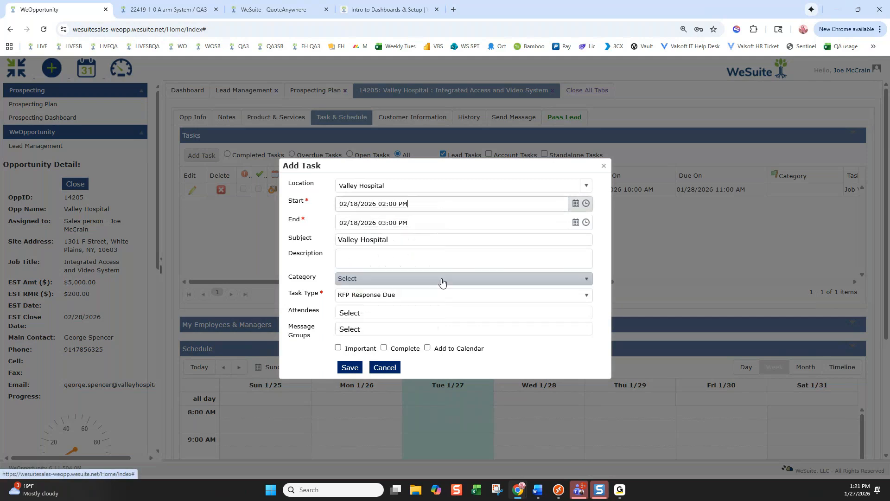
Set the task's start time to 8:00 AM, mark it Important, and save
{"action": "left_click", "coordinate": [586, 204]}
{"action": "scroll", "coordinate": [398, 266], "scroll_direction": "down", "scroll_amount": 3}
{"action": "scroll", "coordinate": [387, 260], "scroll_direction": "up", "scroll_amount": 4}
{"action": "scroll", "coordinate": [381, 253], "scroll_direction": "up", "scroll_amount": 1}
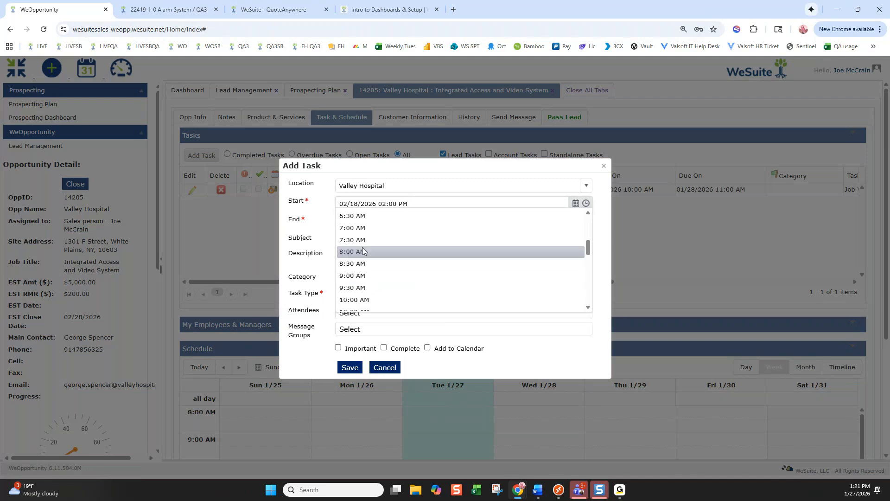
{"action": "left_click", "coordinate": [363, 253]}
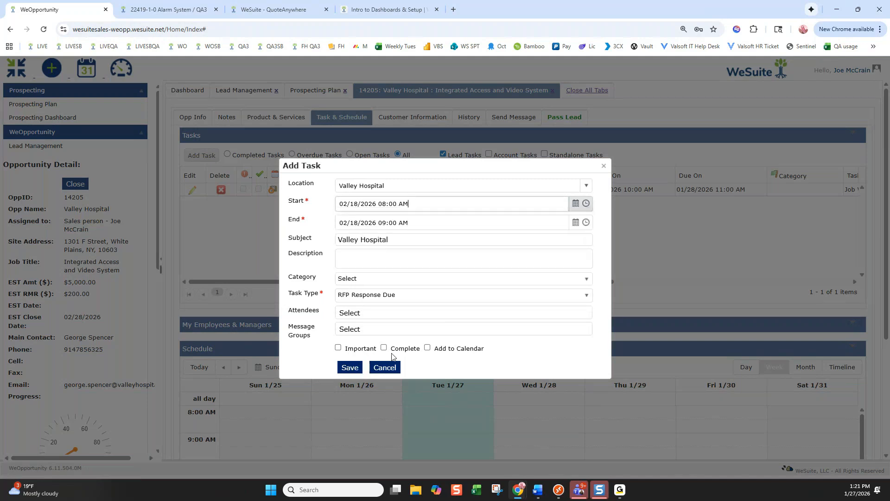
{"action": "left_click", "coordinate": [339, 349]}
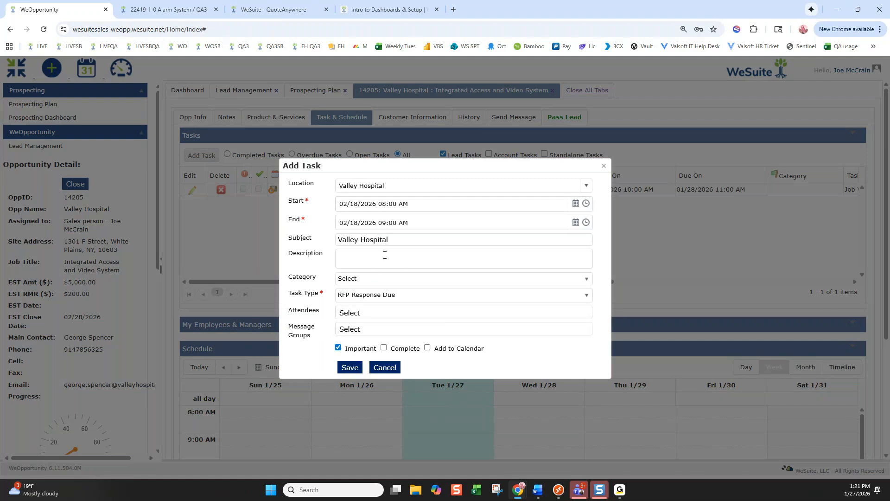
{"action": "left_click", "coordinate": [349, 368]}
{"action": "left_click", "coordinate": [524, 87]}
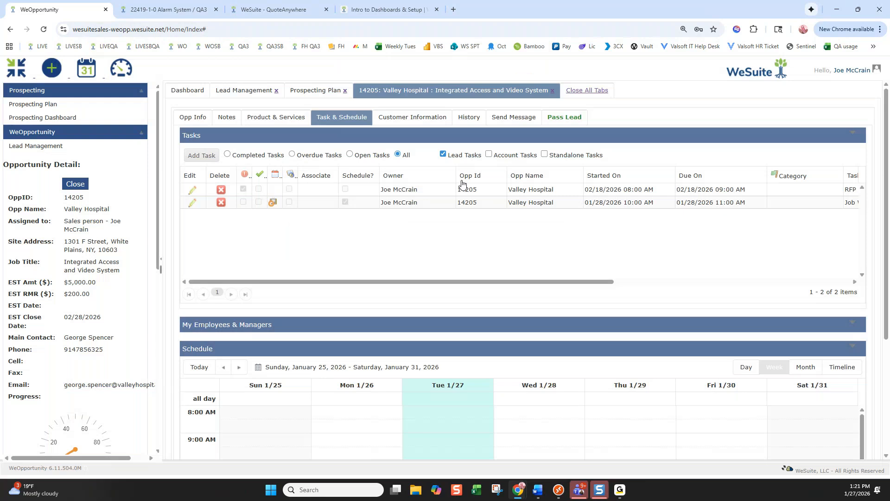
Switch the schedule to month view and move to February 2026
{"action": "left_click_drag", "start_coordinate": [586, 188], "coordinate": [671, 189]}
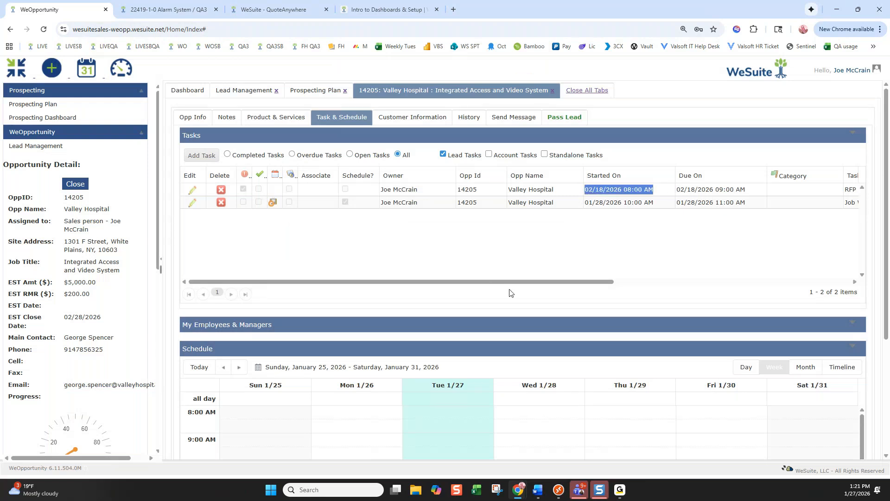
{"action": "scroll", "coordinate": [509, 292], "scroll_direction": "down", "scroll_amount": 1}
{"action": "left_click", "coordinate": [806, 320]}
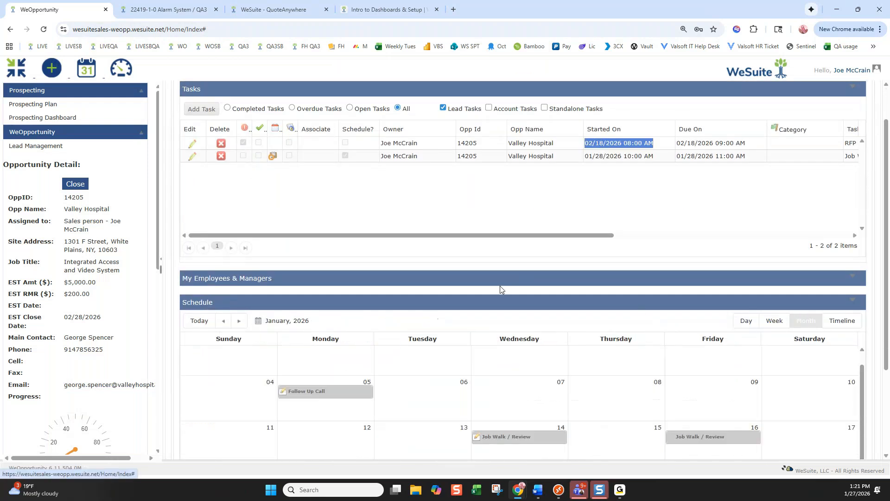
{"action": "left_click", "coordinate": [238, 320]}
{"action": "scroll", "coordinate": [562, 384], "scroll_direction": "down", "scroll_amount": 1}
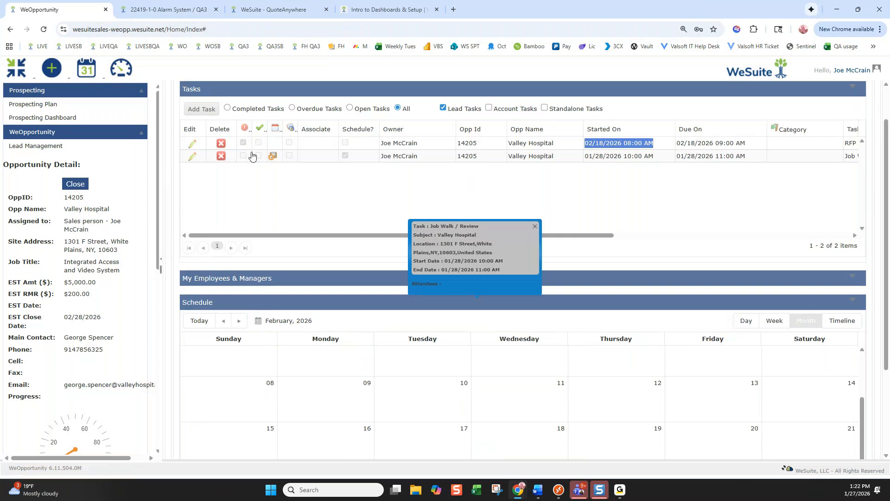
Mark the February 18 RFP task Complete, change its type to Follow Up Call, and save
{"action": "left_click", "coordinate": [193, 142]}
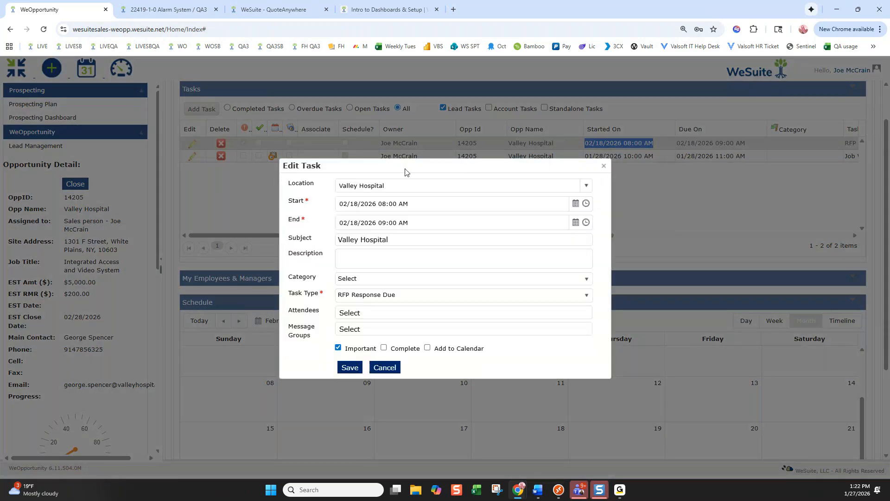
{"action": "left_click", "coordinate": [386, 347]}
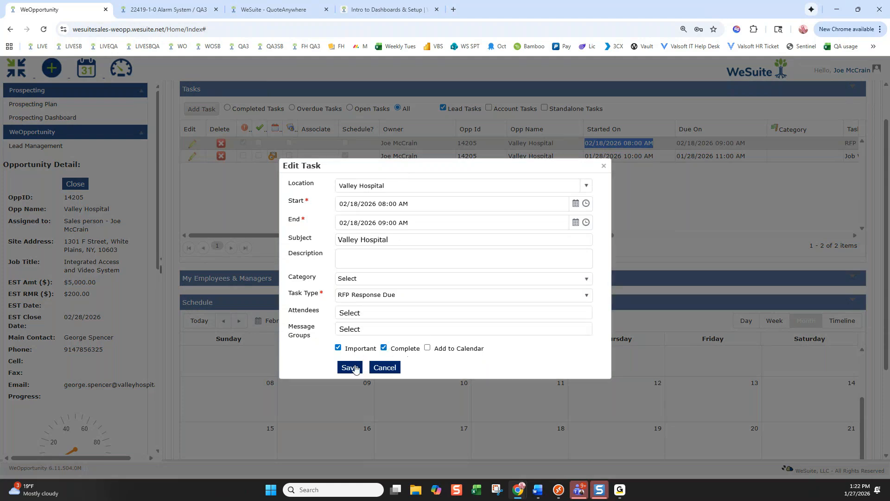
{"action": "left_click", "coordinate": [367, 295]}
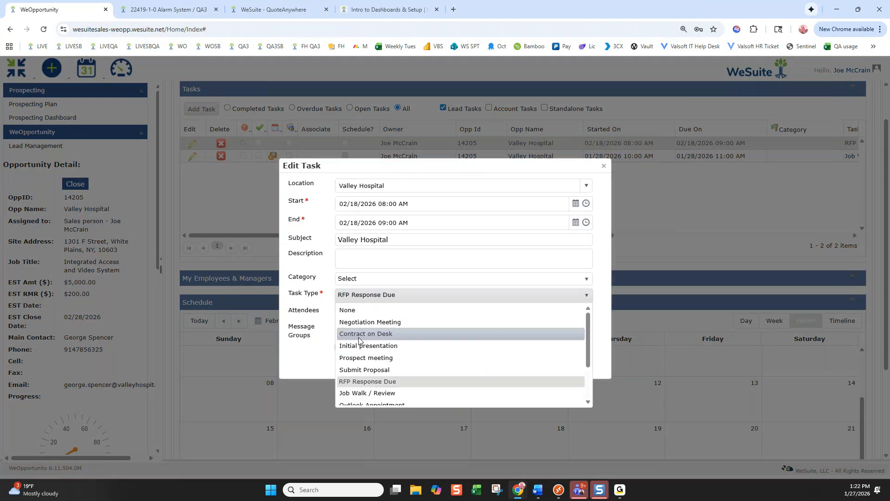
{"action": "scroll", "coordinate": [362, 359], "scroll_direction": "down", "scroll_amount": 2}
{"action": "left_click", "coordinate": [361, 387]}
{"action": "left_click", "coordinate": [349, 368]}
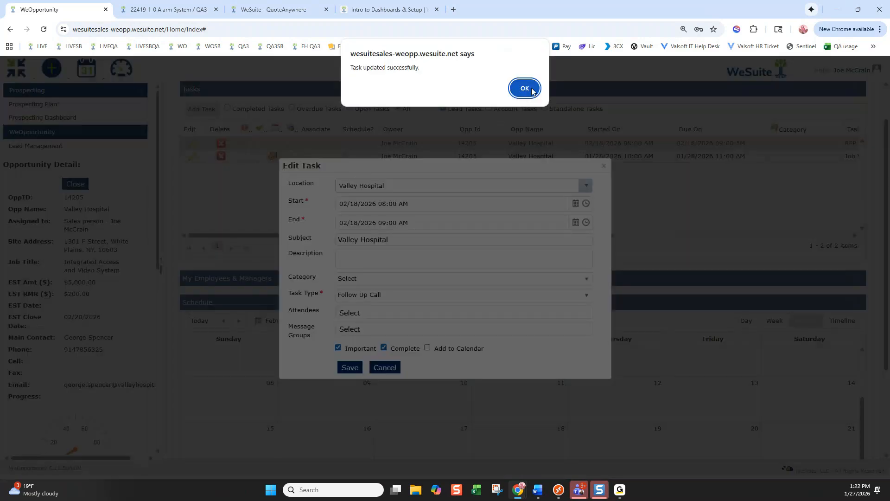
{"action": "left_click", "coordinate": [531, 91]}
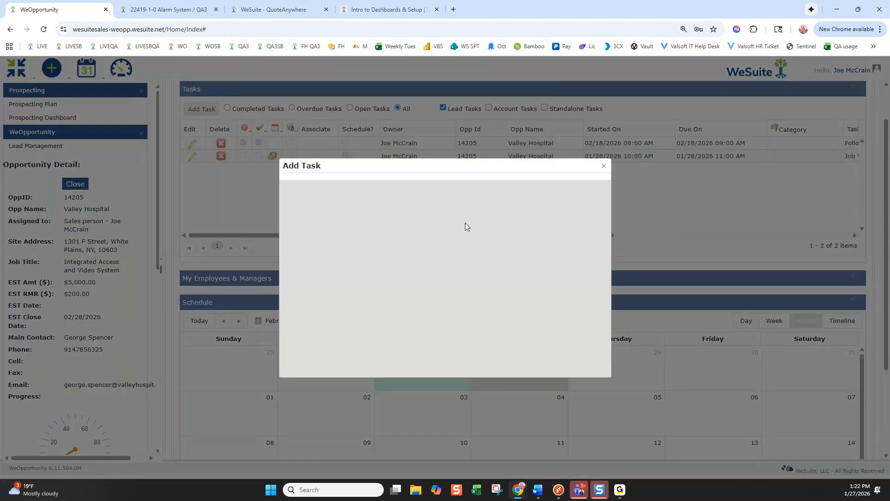
Save a Follow Up Call task dated 02/03/2026, adding the task type the warning flagged as missing
{"action": "left_click", "coordinate": [575, 203]}
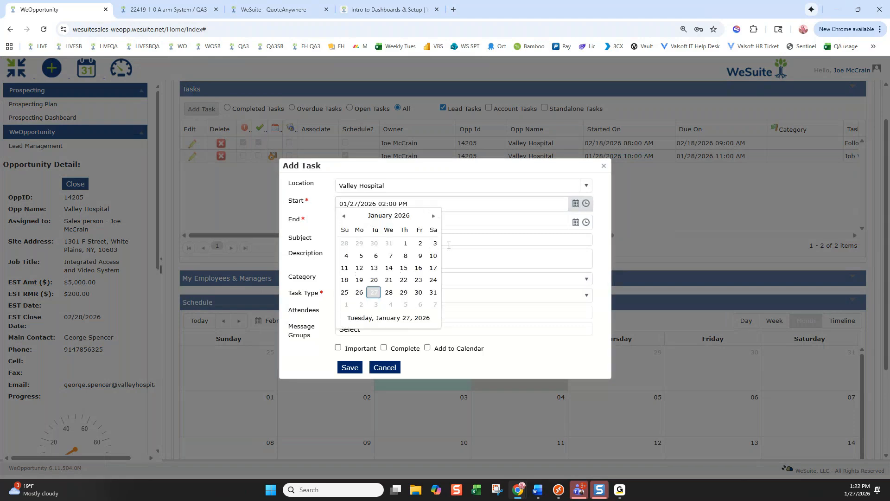
{"action": "left_click", "coordinate": [378, 306]}
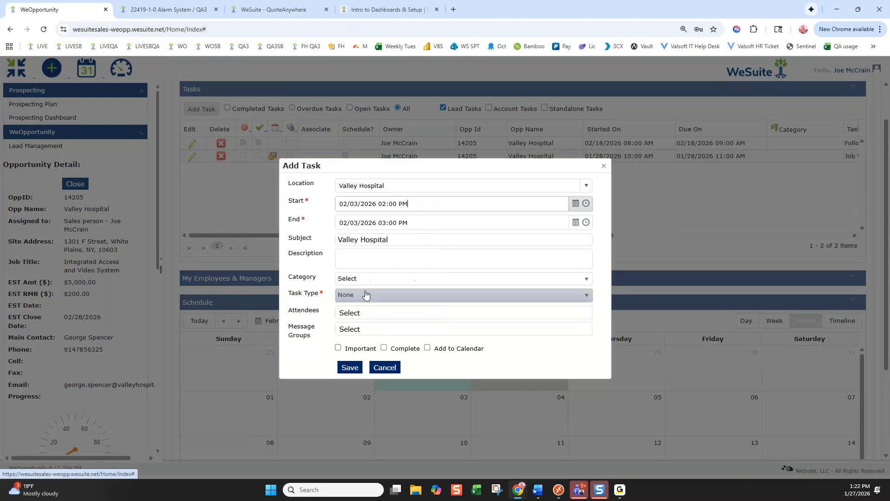
{"action": "left_click", "coordinate": [349, 368]}
{"action": "left_click", "coordinate": [528, 84]}
{"action": "left_click", "coordinate": [364, 294]}
{"action": "scroll", "coordinate": [369, 371], "scroll_direction": "down", "scroll_amount": 3}
{"action": "left_click", "coordinate": [370, 387]}
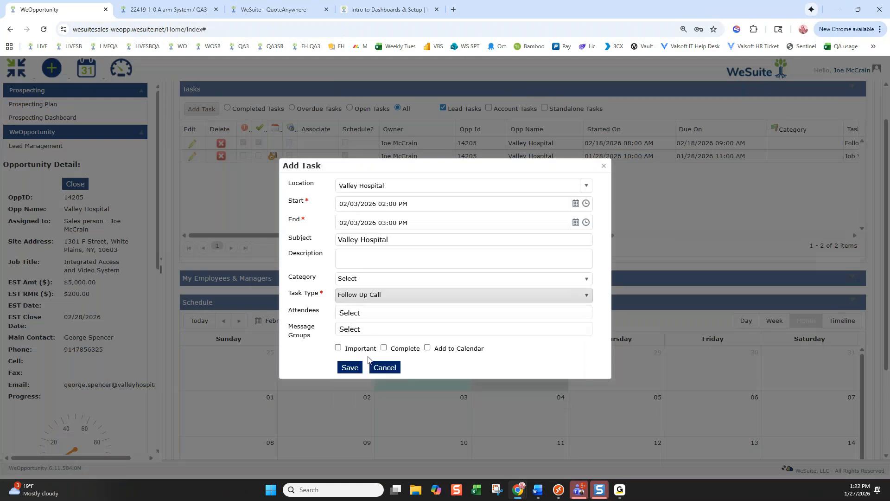
{"action": "left_click", "coordinate": [349, 367]}
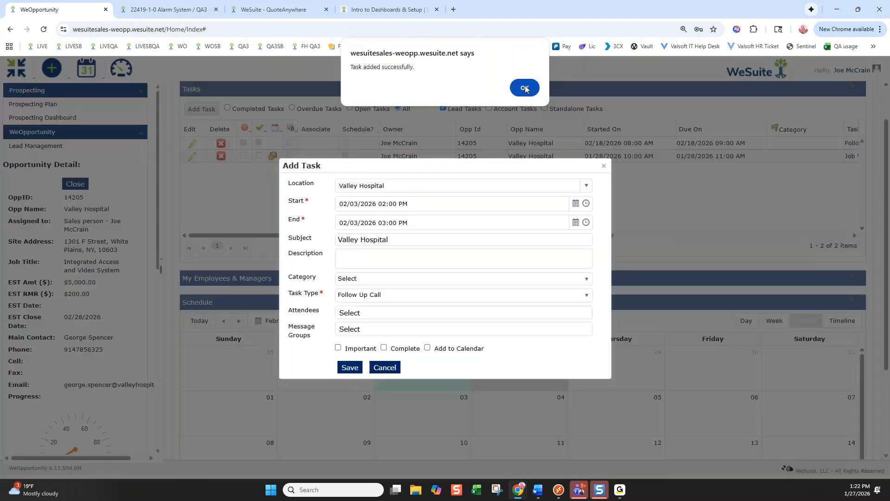
{"action": "left_click", "coordinate": [525, 88]}
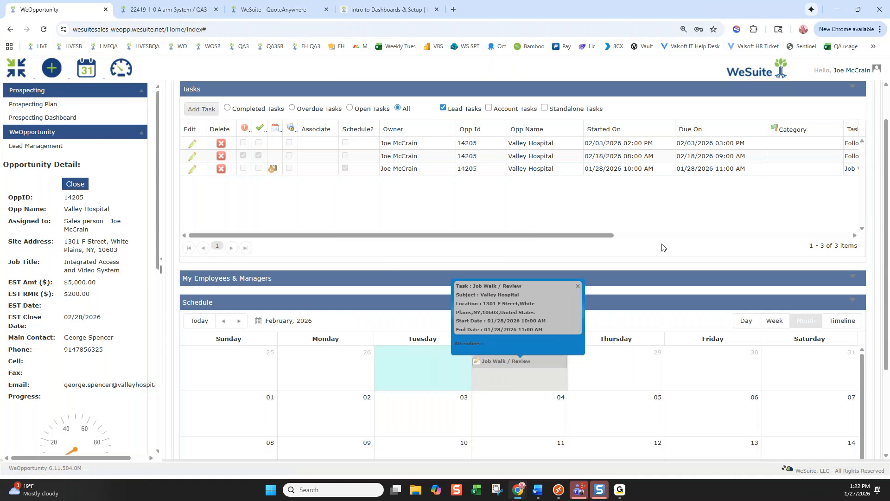
{"action": "scroll", "coordinate": [663, 247], "scroll_direction": "up", "scroll_amount": 1}
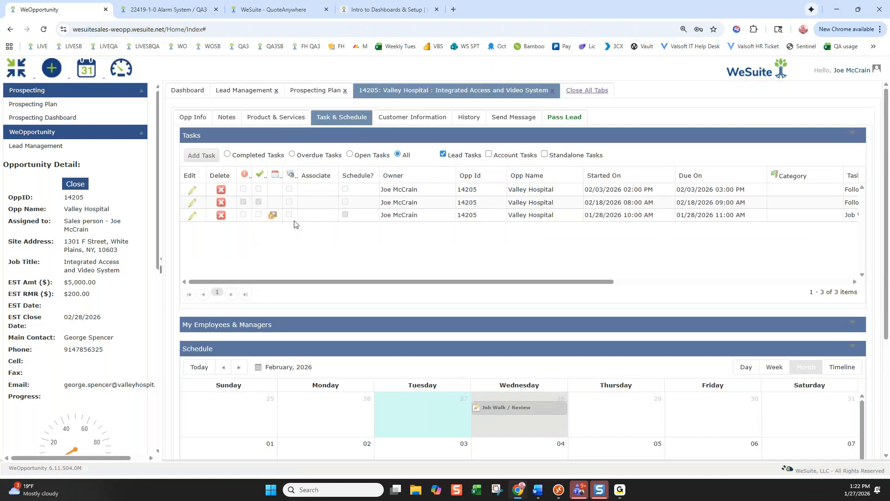
{"action": "left_click", "coordinate": [204, 157]}
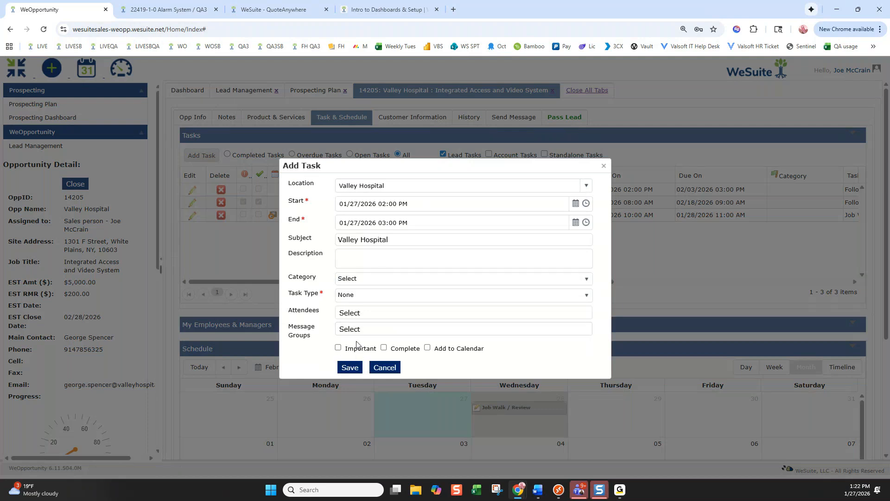
{"action": "left_click", "coordinate": [604, 165]}
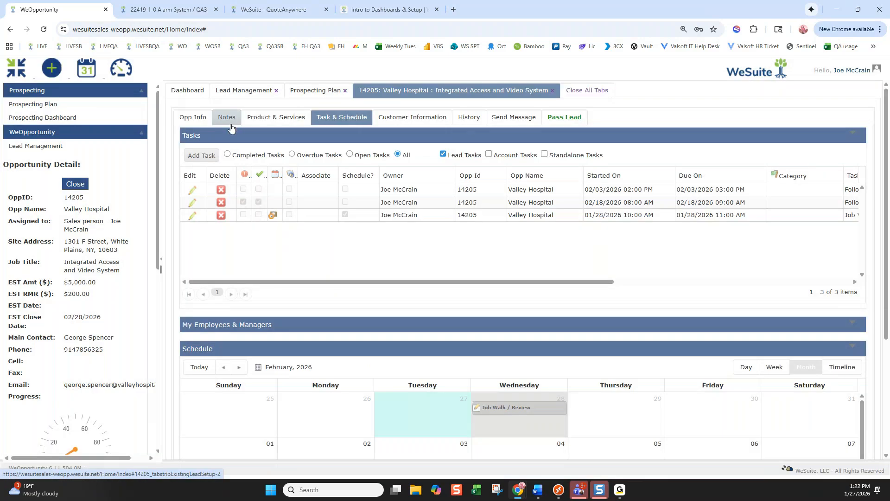
Look over the History and Notes tabs, then show the Customer Information tab
{"action": "left_click", "coordinate": [470, 118]}
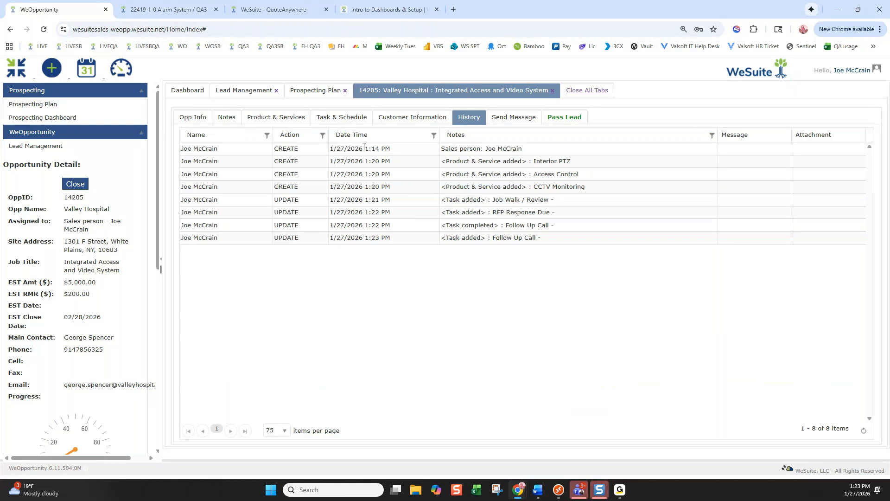
{"action": "left_click", "coordinate": [227, 117]}
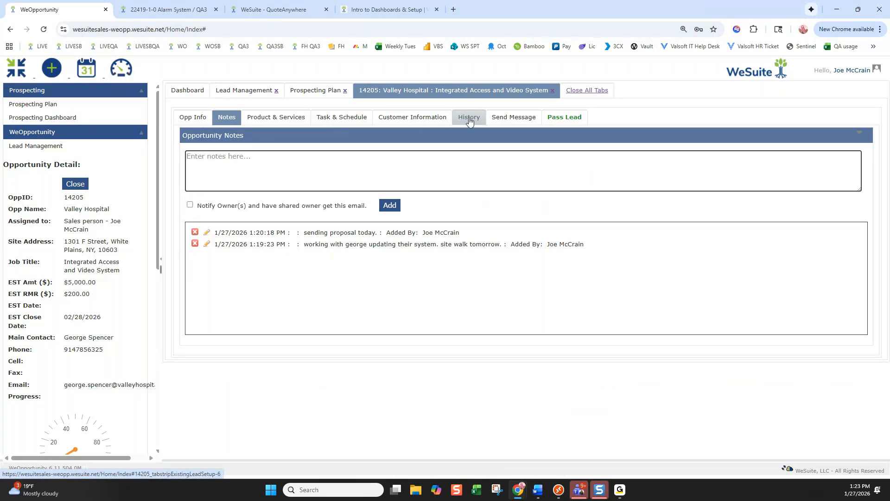
{"action": "left_click", "coordinate": [420, 120]}
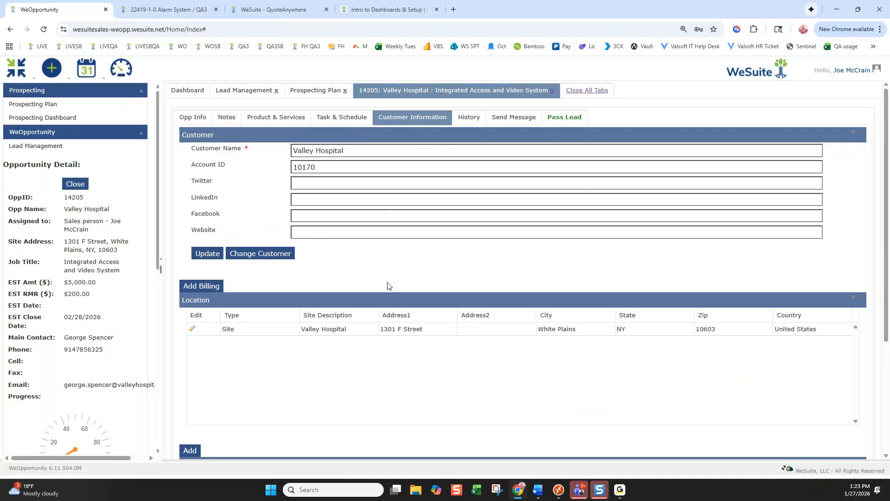
{"action": "scroll", "coordinate": [346, 307], "scroll_direction": "down", "scroll_amount": 4}
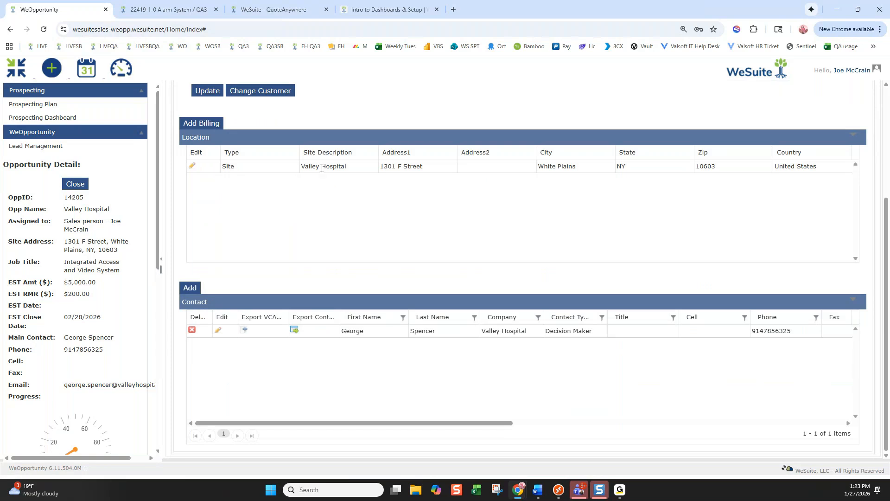
{"action": "scroll", "coordinate": [459, 189], "scroll_direction": "up", "scroll_amount": 4}
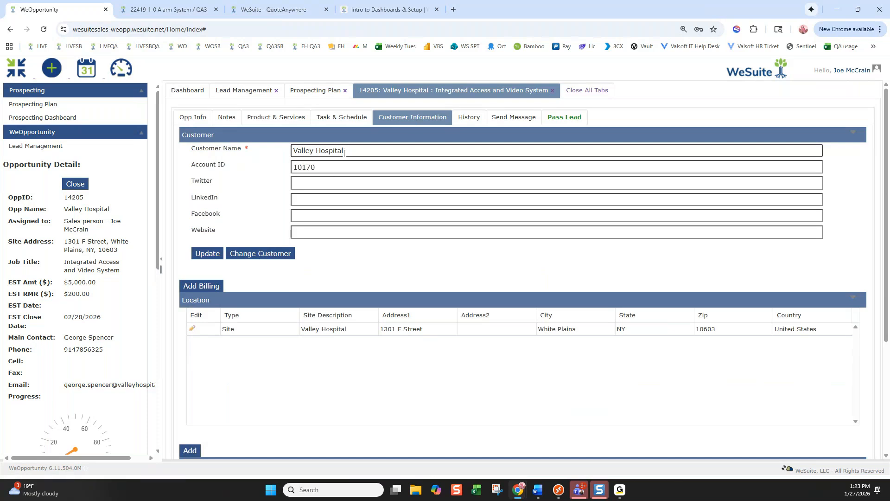
{"action": "left_click", "coordinate": [261, 253]}
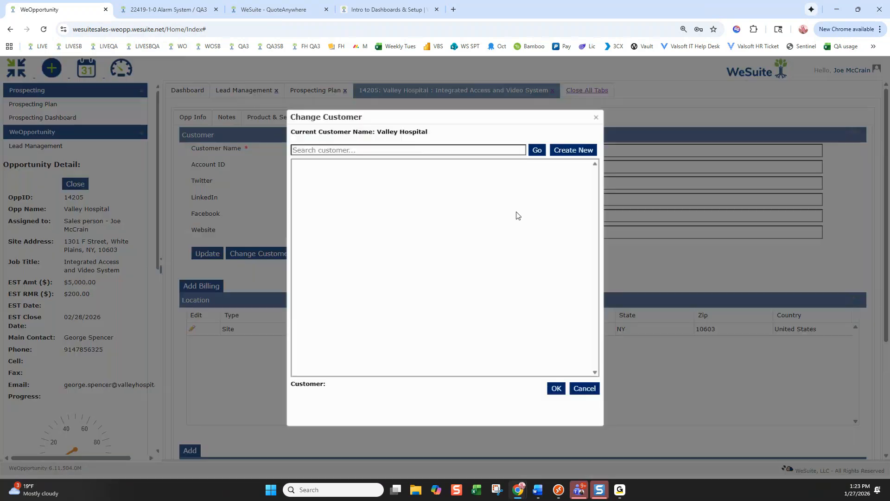
{"action": "left_click", "coordinate": [410, 149]}
{"action": "type", "text": "valley"}
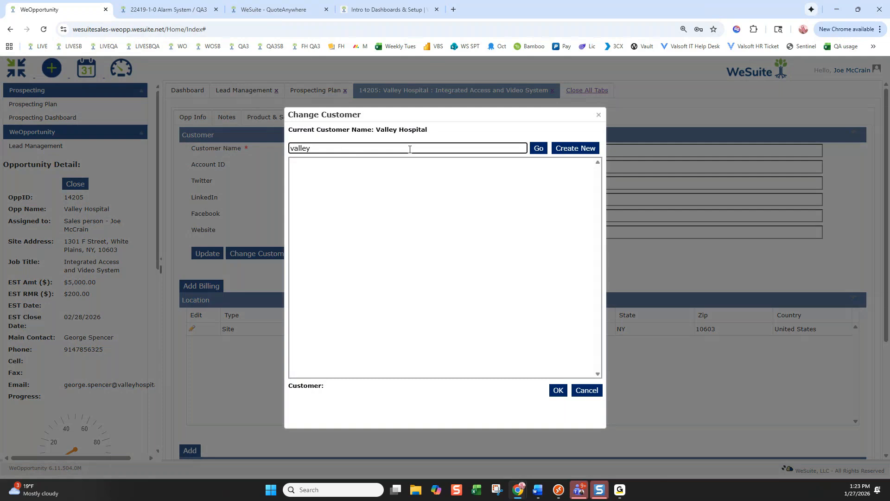
{"action": "left_click", "coordinate": [538, 148]}
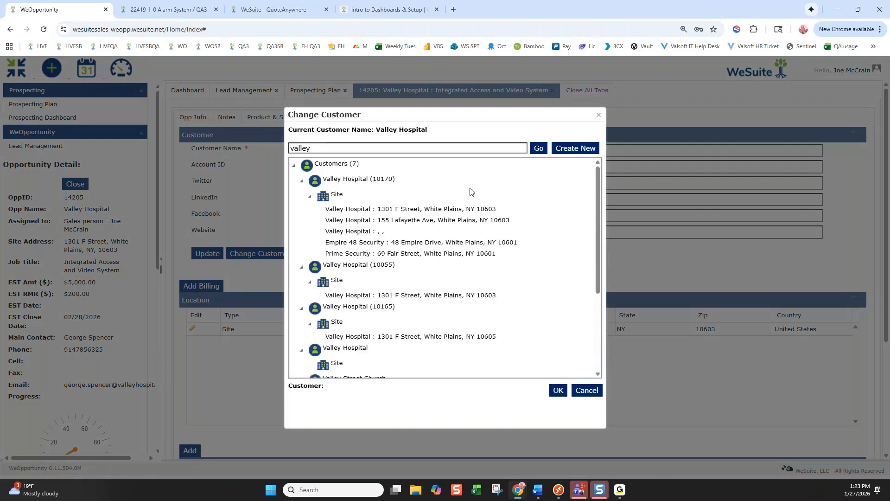
{"action": "left_click", "coordinate": [357, 180]}
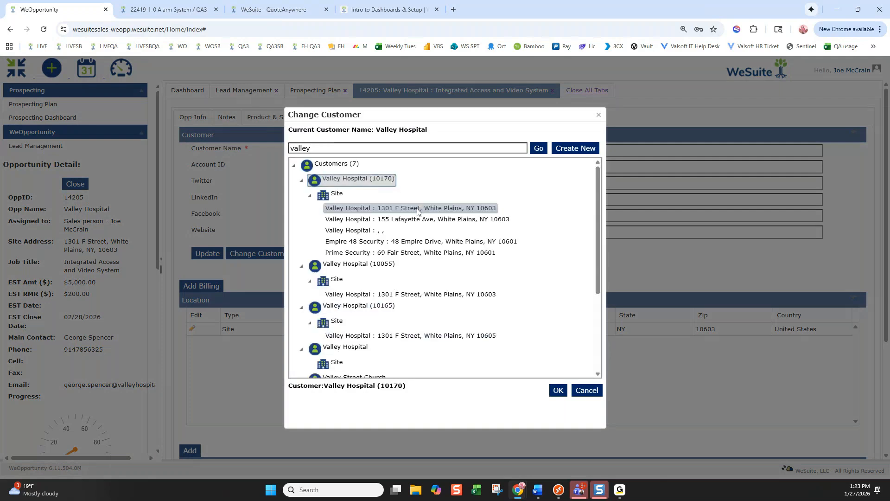
{"action": "left_click", "coordinate": [592, 394]}
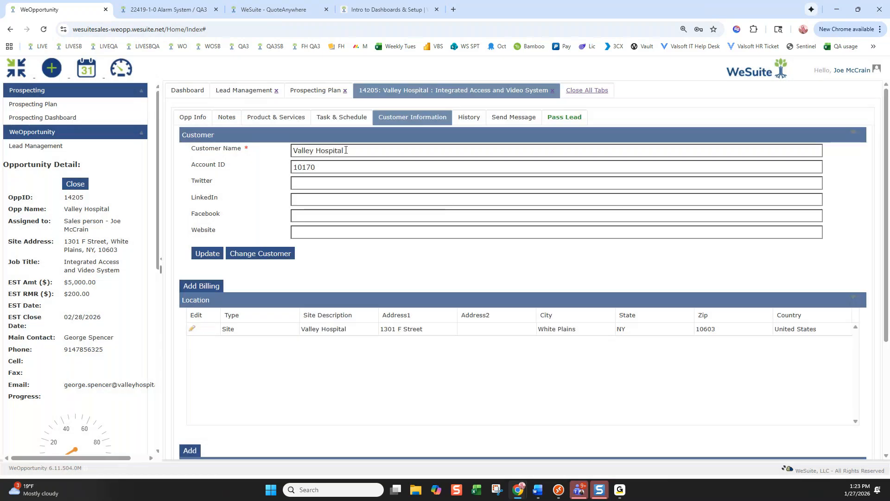
{"action": "left_click", "coordinate": [353, 149]}
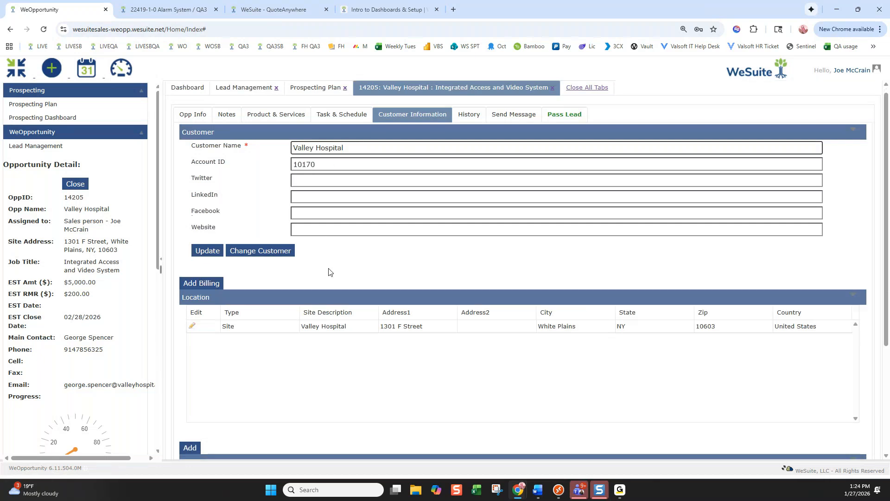
{"action": "scroll", "coordinate": [328, 272], "scroll_direction": "down", "scroll_amount": 1}
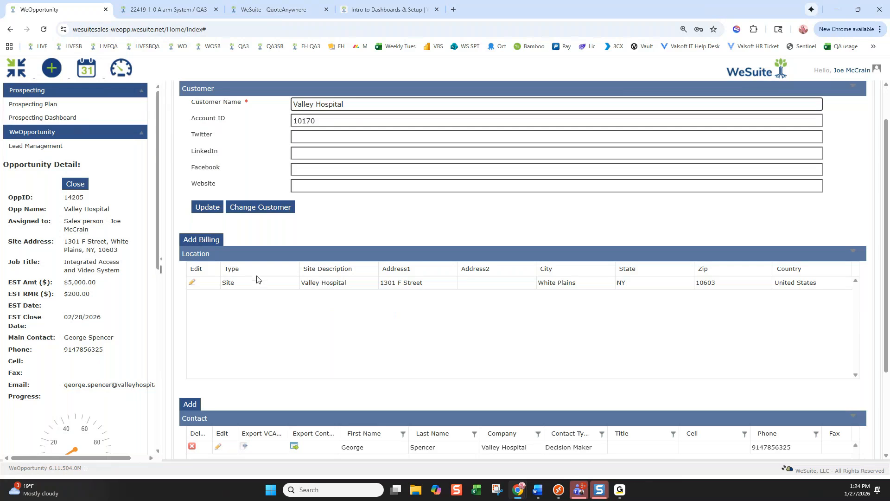
{"action": "scroll", "coordinate": [338, 310], "scroll_direction": "down", "scroll_amount": 2}
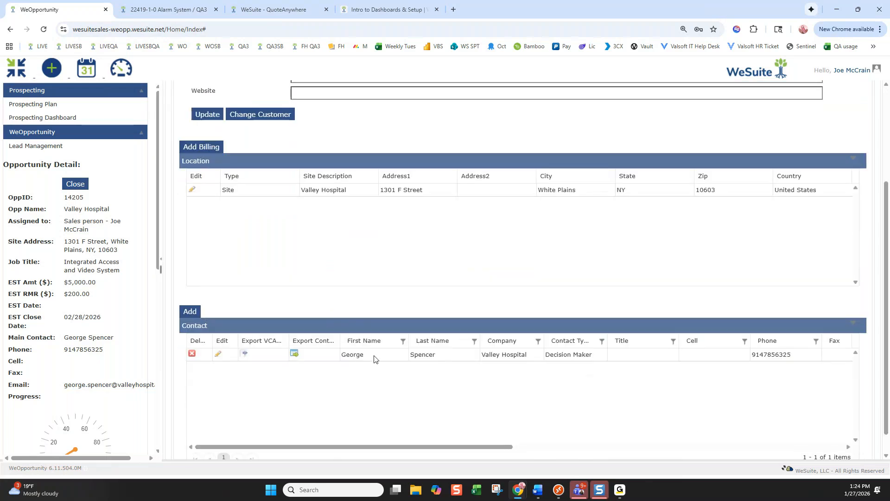
Add the existing Dunkin Donuts decision-maker as a contact by searching her name and saving
{"action": "left_click", "coordinate": [189, 312]}
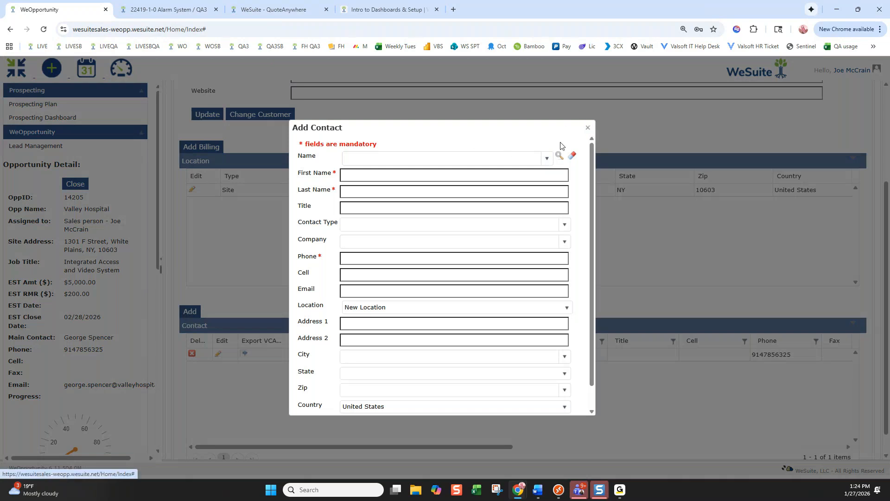
{"action": "left_click", "coordinate": [511, 157]}
{"action": "type", "text": "samantha"}
{"action": "left_click", "coordinate": [547, 159]}
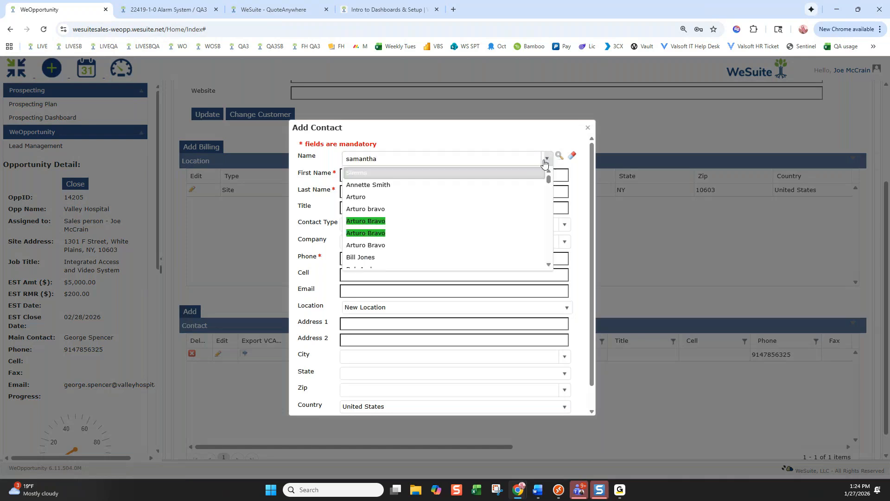
{"action": "scroll", "coordinate": [427, 224], "scroll_direction": "down", "scroll_amount": 5}
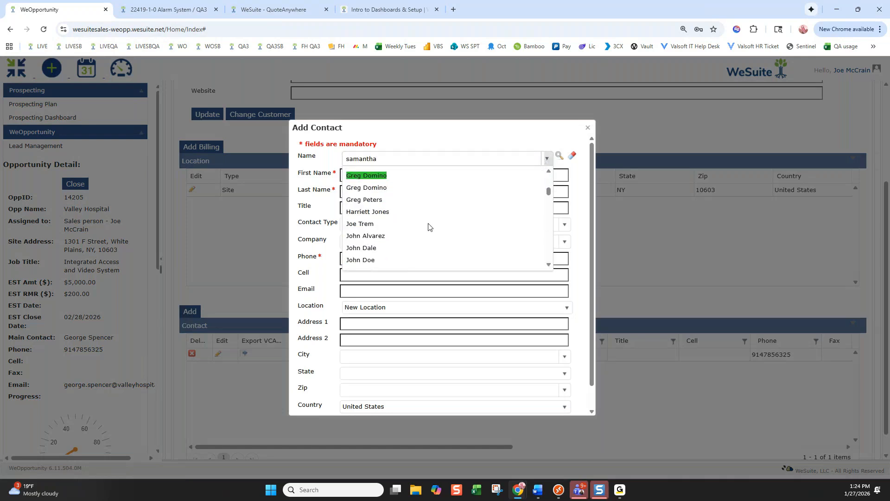
{"action": "left_click", "coordinate": [389, 242]}
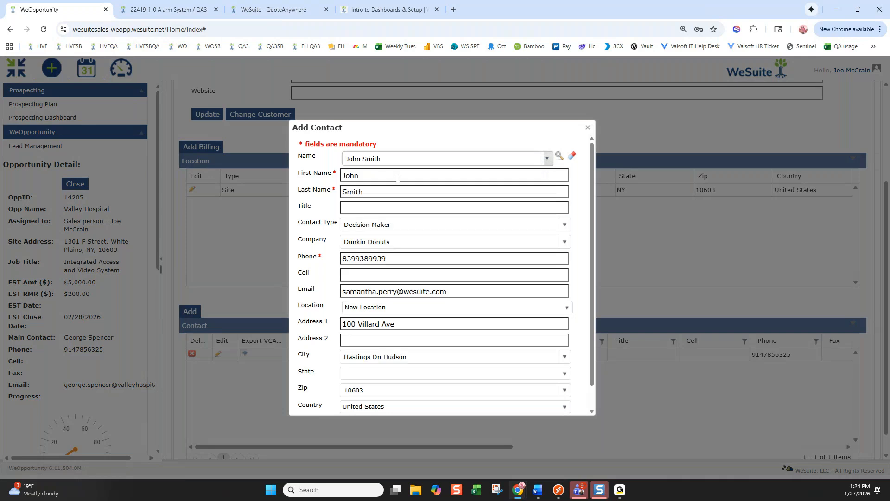
{"action": "scroll", "coordinate": [398, 300], "scroll_direction": "down", "scroll_amount": 1}
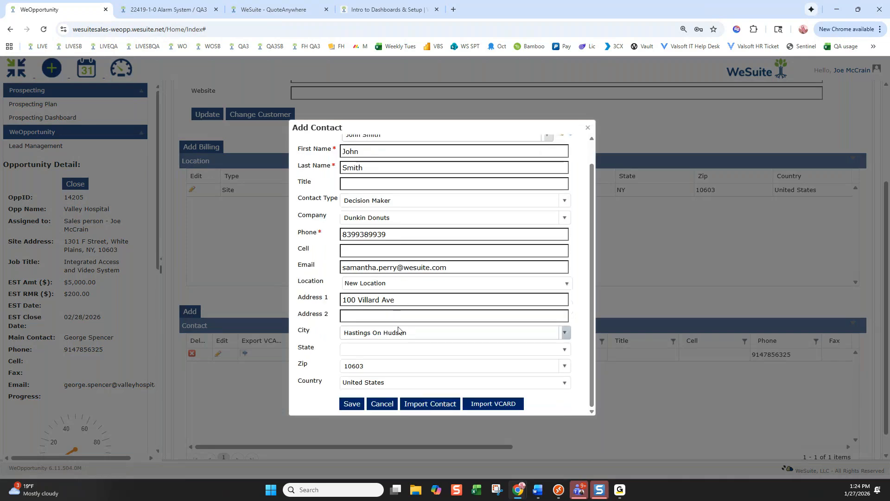
{"action": "left_click", "coordinate": [354, 403]}
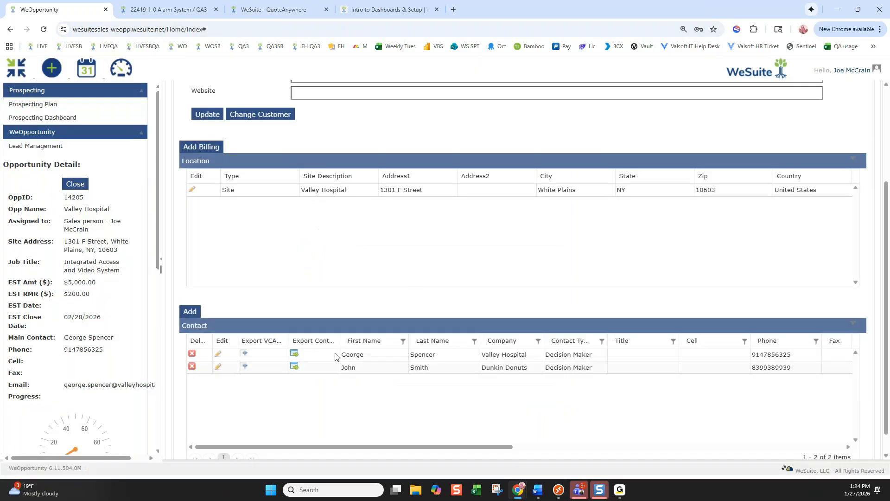
Open and close the new contact's details unchanged, then show the History tab
{"action": "left_click", "coordinate": [218, 367]}
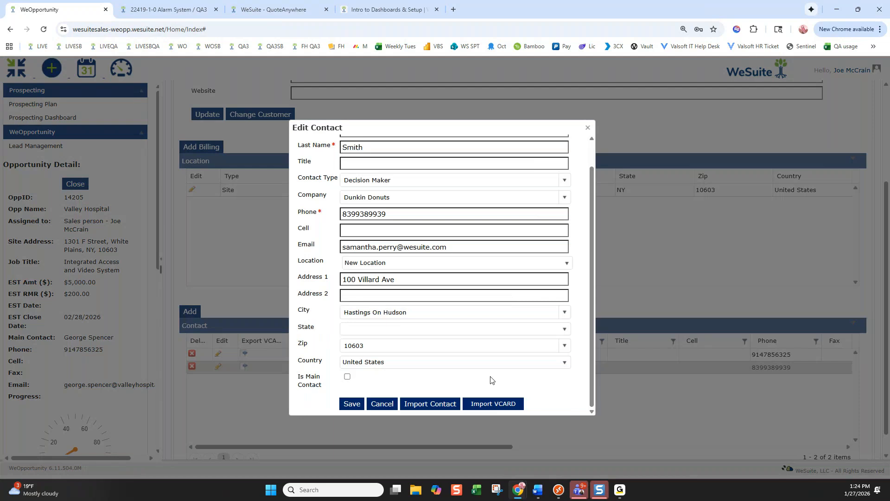
{"action": "left_click", "coordinate": [588, 127]}
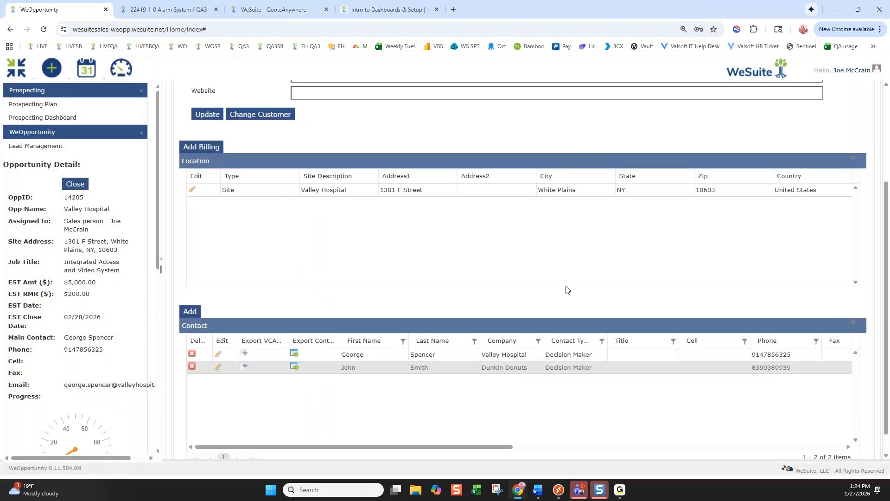
{"action": "scroll", "coordinate": [567, 290], "scroll_direction": "up", "scroll_amount": 3}
{"action": "left_click", "coordinate": [469, 117]}
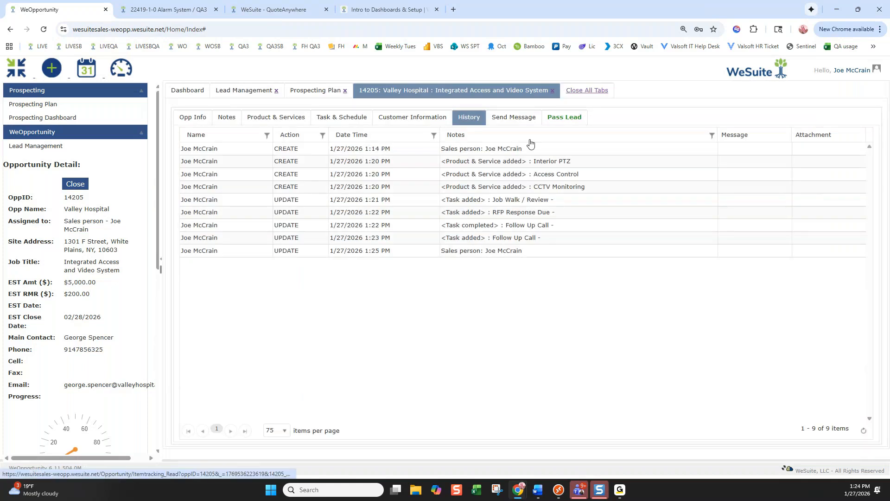
Add then remove the main contact as a Send Message recipient, and return to Opp Info
{"action": "left_click", "coordinate": [514, 119]}
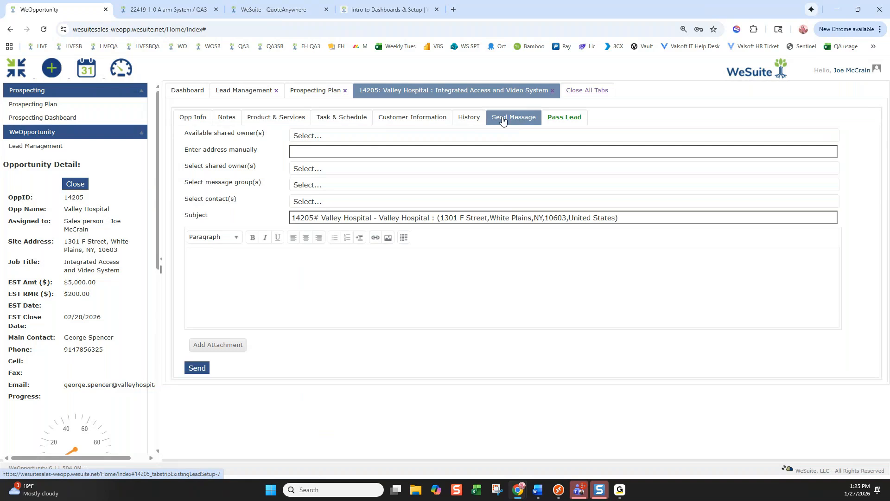
{"action": "left_click", "coordinate": [335, 201]}
{"action": "left_click", "coordinate": [330, 214]}
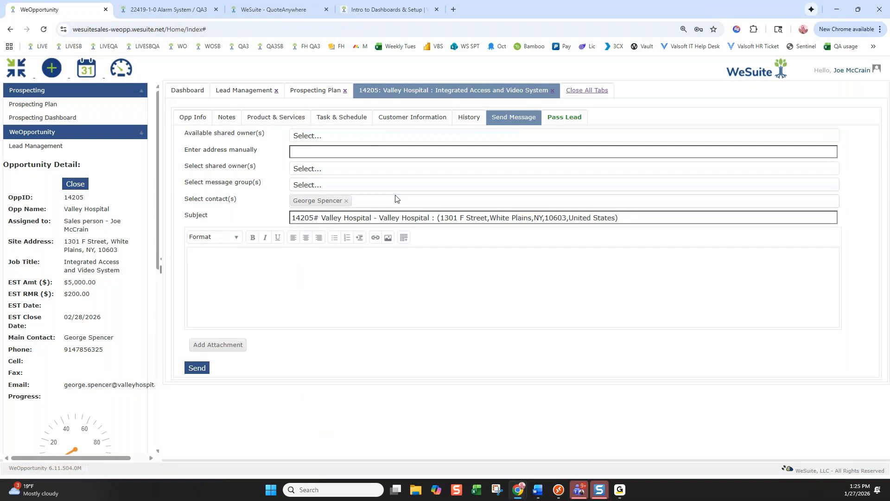
{"action": "left_click", "coordinate": [346, 201]}
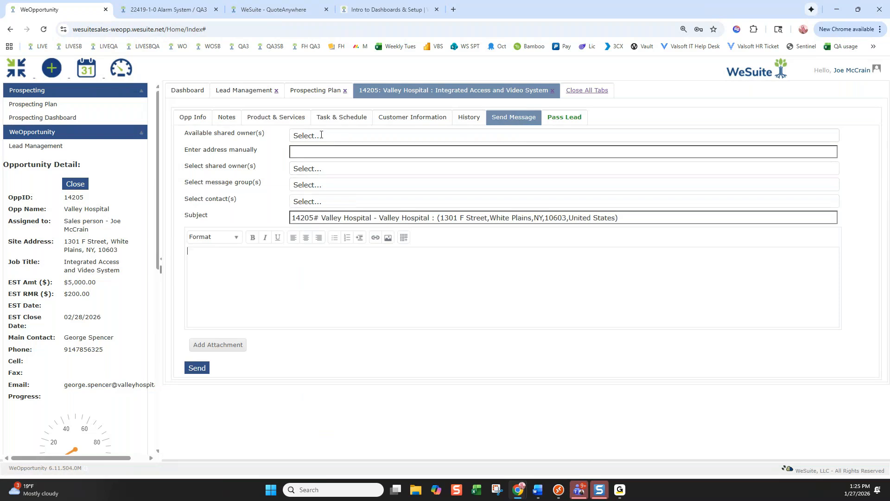
{"action": "left_click", "coordinate": [317, 172]}
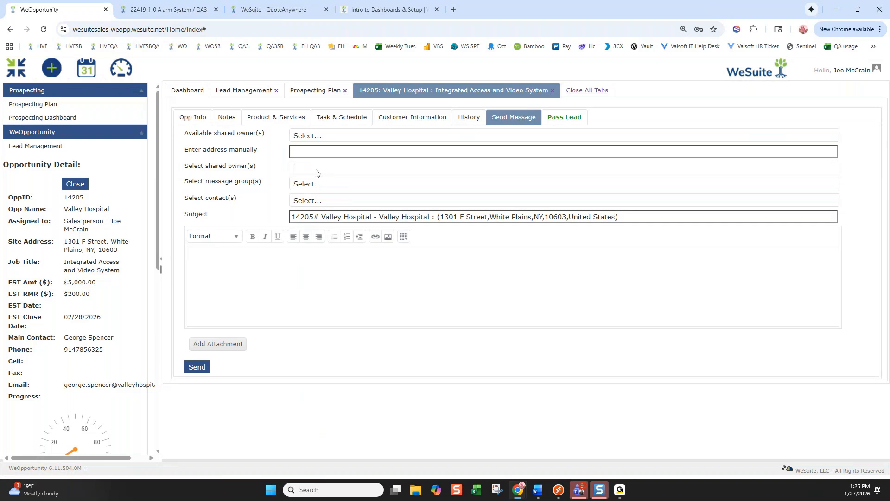
{"action": "left_click", "coordinate": [196, 120]}
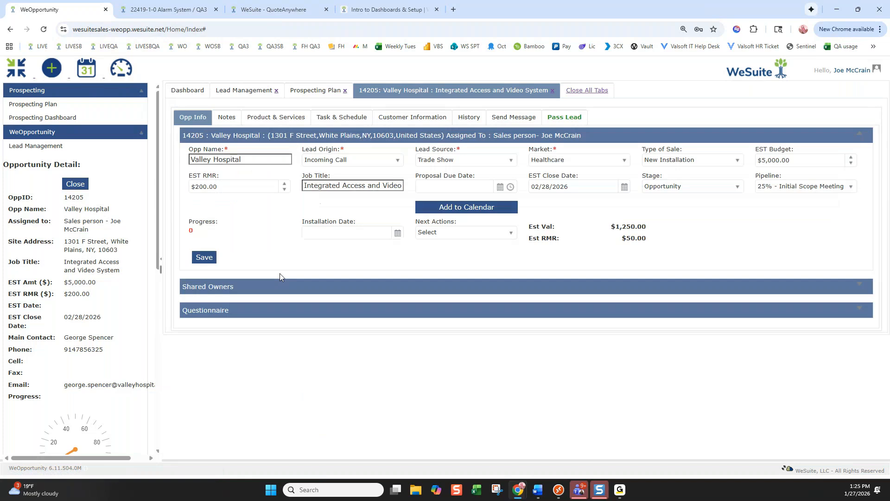
Make the first two team members shared owners, confirm, and skip adding a message
{"action": "left_click", "coordinate": [259, 285]}
{"action": "scroll", "coordinate": [223, 301], "scroll_direction": "down", "scroll_amount": 1}
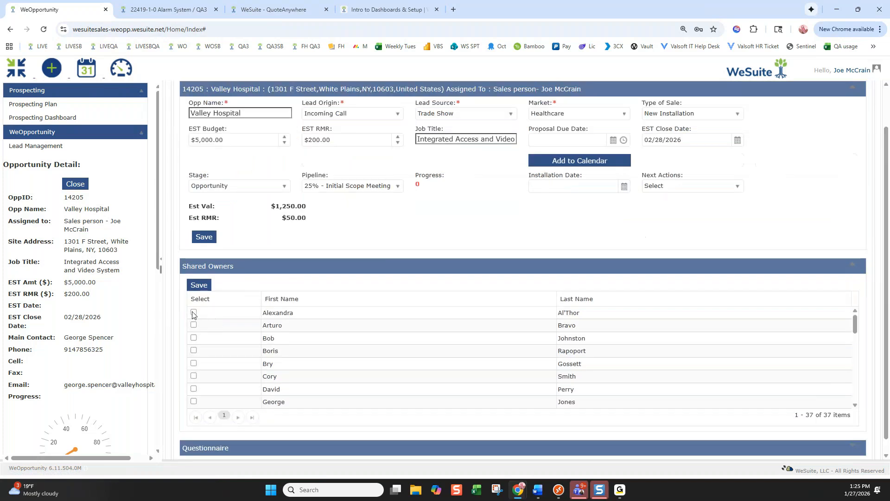
{"action": "left_click", "coordinate": [193, 312]}
{"action": "left_click", "coordinate": [194, 325]}
{"action": "left_click", "coordinate": [199, 285]}
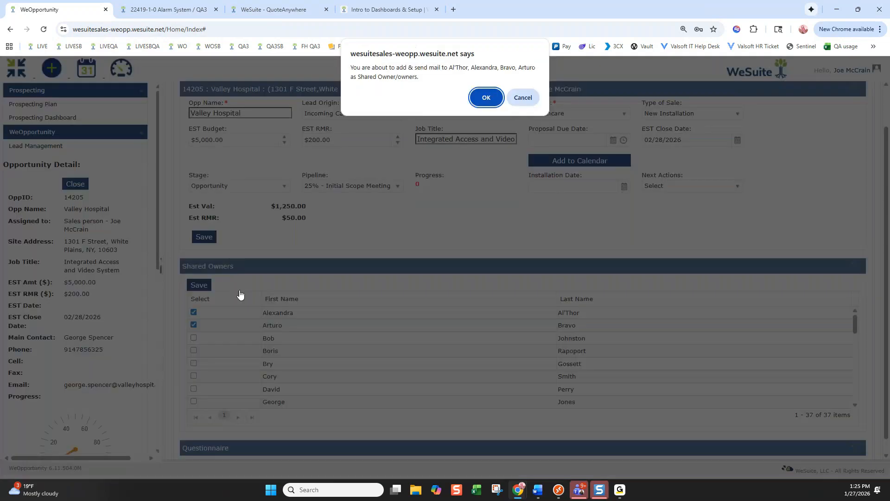
{"action": "left_click", "coordinate": [487, 98]}
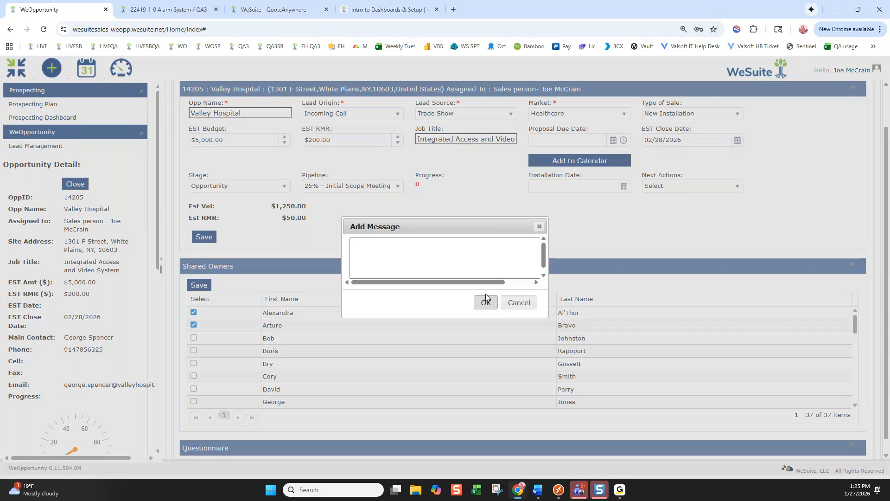
{"action": "left_click", "coordinate": [486, 295]}
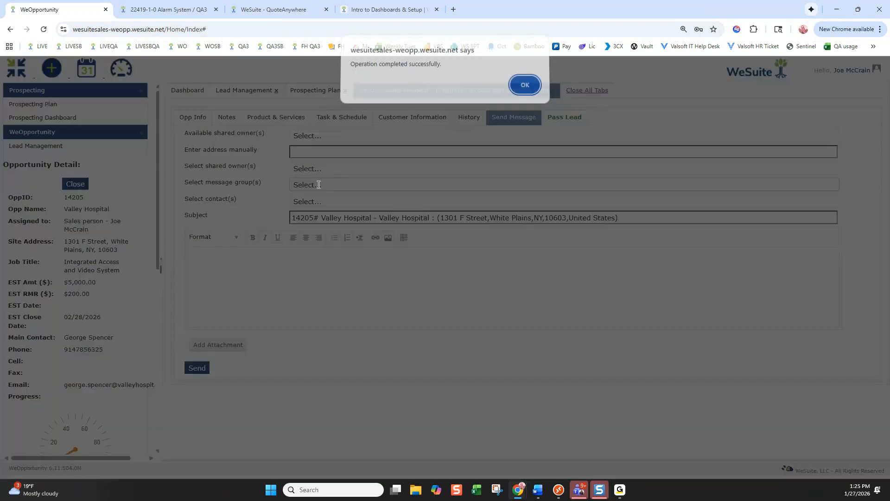
{"action": "key", "text": "Return"}
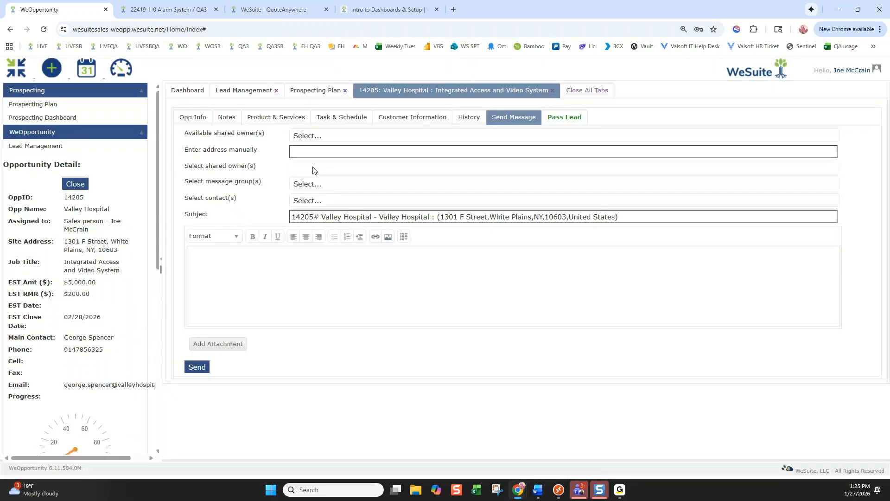
Check the message recipient groups, then view the Task & Schedule tab's three tasks
{"action": "left_click", "coordinate": [318, 184]}
{"action": "left_click", "coordinate": [315, 170]}
{"action": "left_click", "coordinate": [341, 117]}
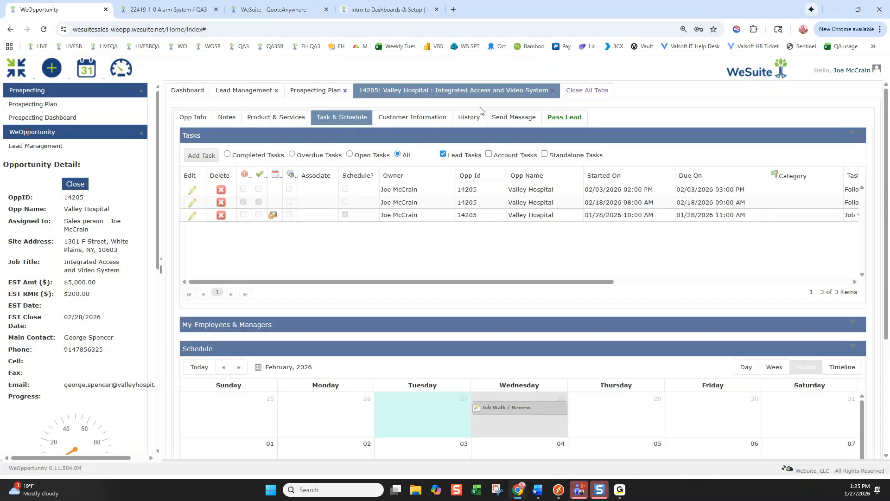
Add both shared owners as message recipients and begin the message body
{"action": "left_click", "coordinate": [512, 116]}
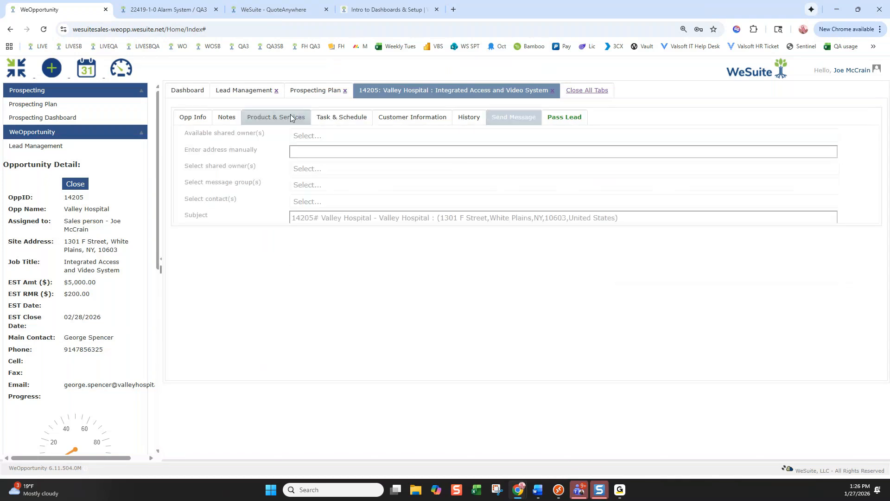
{"action": "left_click", "coordinate": [305, 140]}
{"action": "left_click", "coordinate": [313, 158]}
{"action": "left_click", "coordinate": [337, 149]}
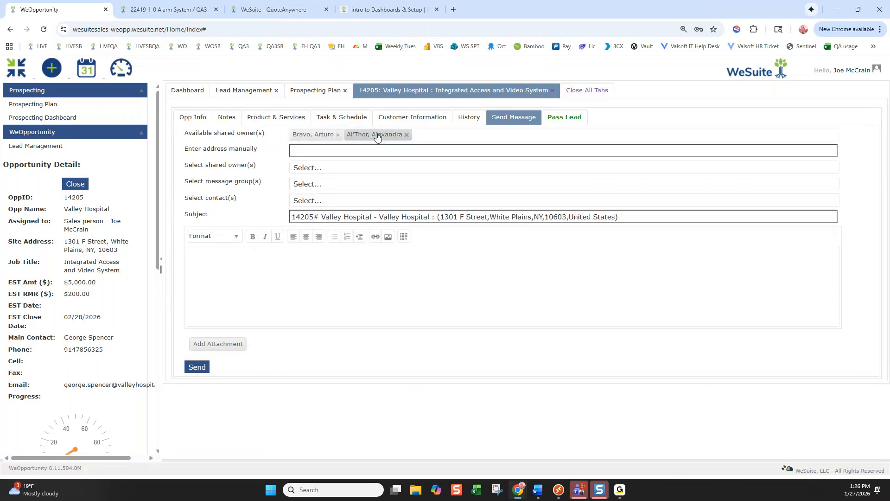
{"action": "left_click", "coordinate": [235, 263]}
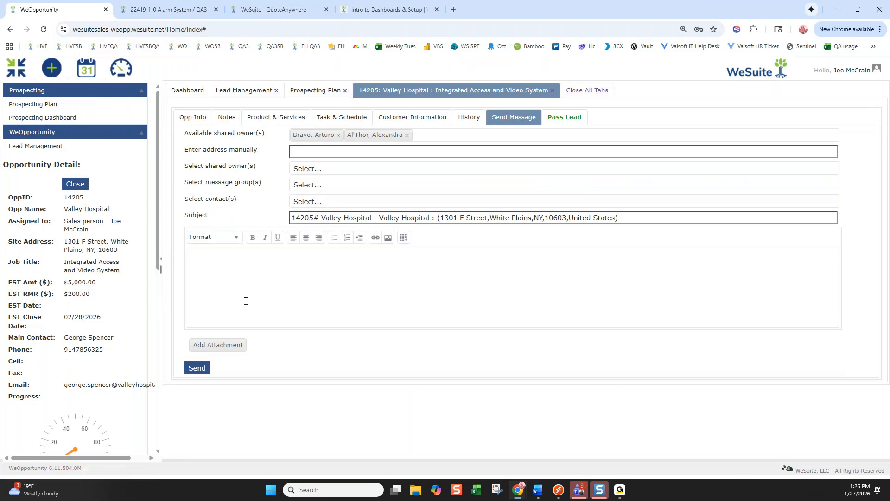
Verify the shared-owner entries in History, then bring up the Pass Lead page
{"action": "left_click", "coordinate": [468, 118]}
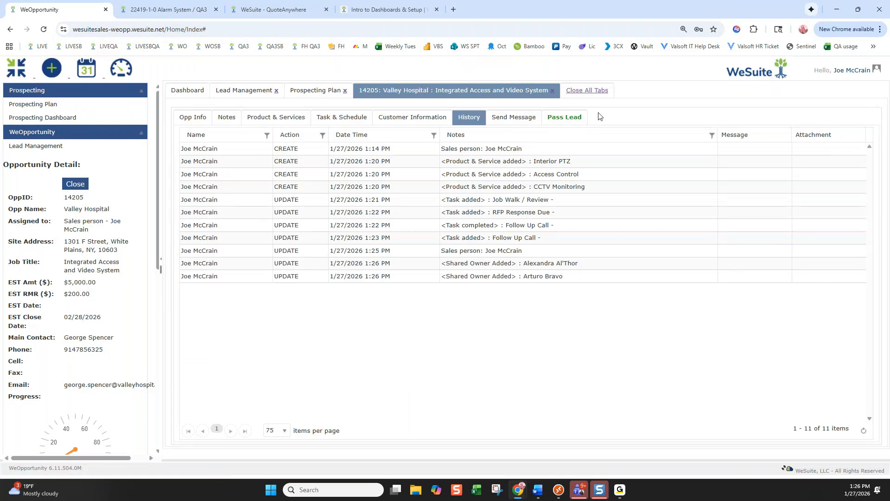
{"action": "left_click", "coordinate": [500, 120]}
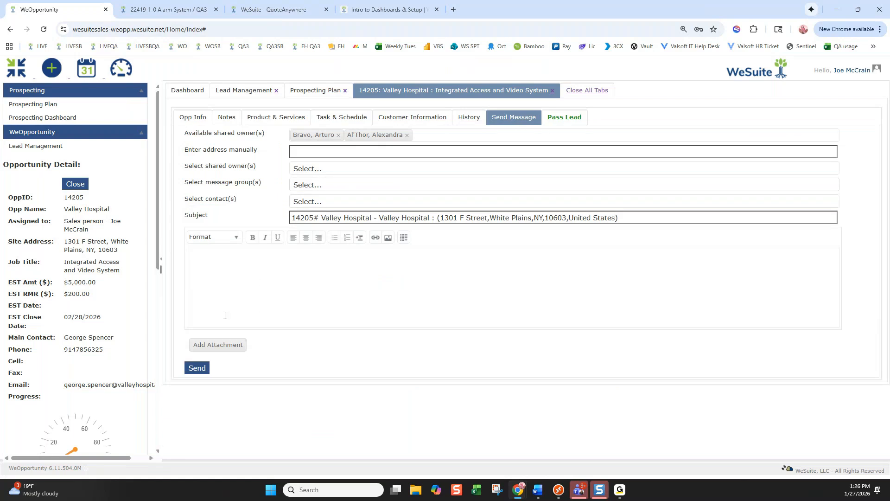
{"action": "left_click", "coordinate": [468, 118]}
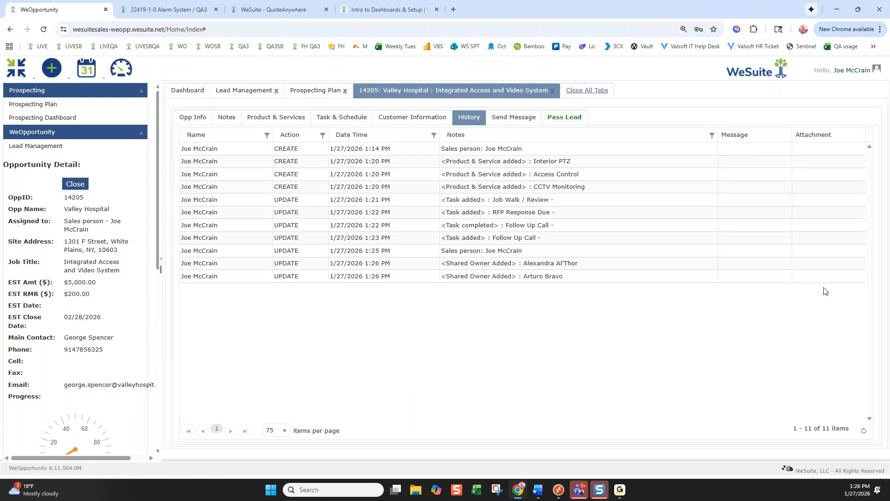
{"action": "left_click", "coordinate": [514, 117]}
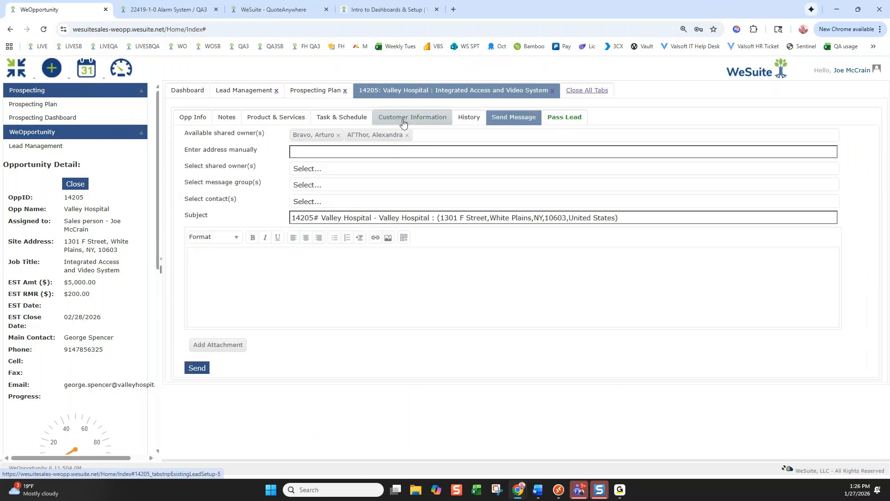
{"action": "left_click", "coordinate": [568, 118]}
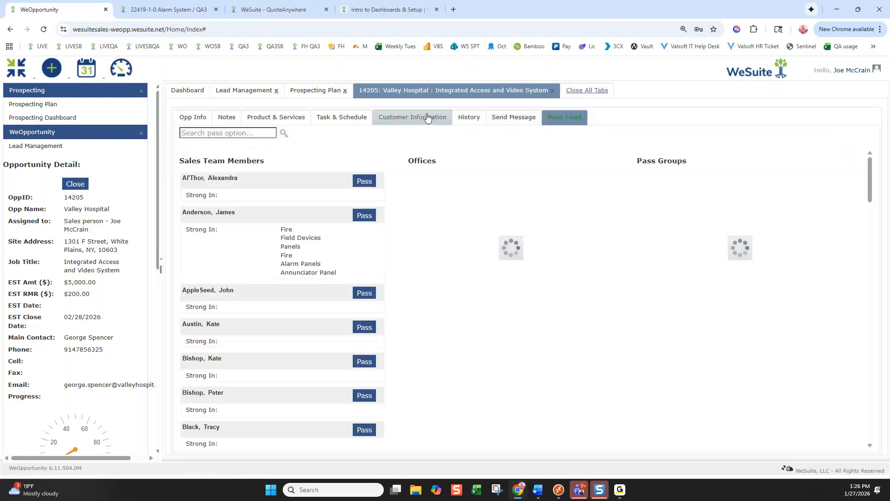
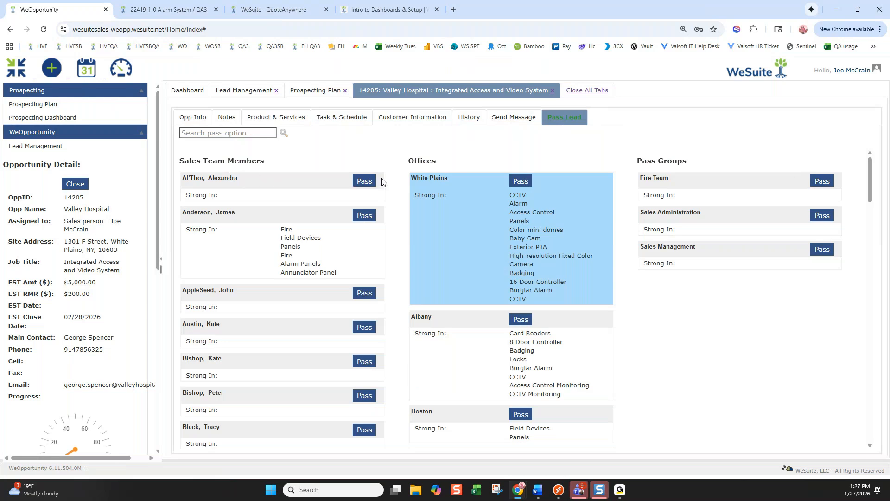
Return to the Valley Hospital Opp Info tab and open the Stage list
{"action": "scroll", "coordinate": [352, 213], "scroll_direction": "down", "scroll_amount": 2}
{"action": "scroll", "coordinate": [324, 239], "scroll_direction": "up", "scroll_amount": 2}
{"action": "left_click", "coordinate": [188, 119]}
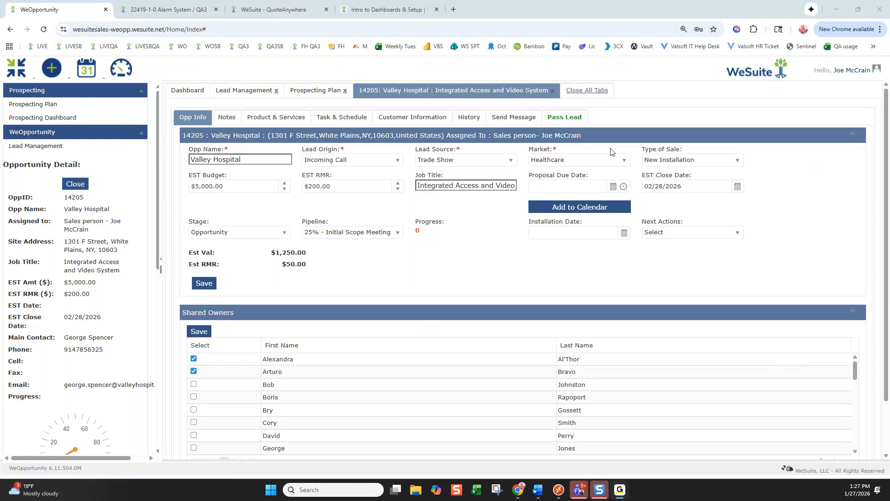
{"action": "left_click", "coordinate": [274, 231]}
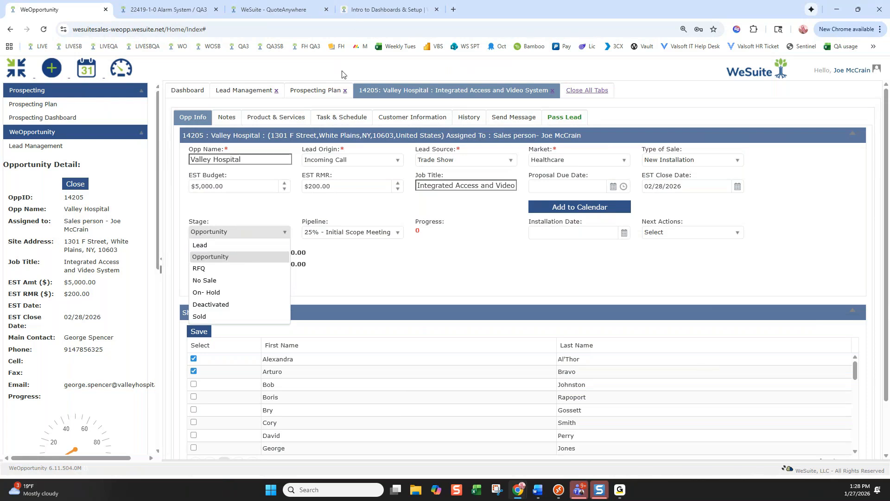
Glance at Task & Schedule, return to Opp Info, and review the Stage and Pipeline options
{"action": "left_click", "coordinate": [323, 117]}
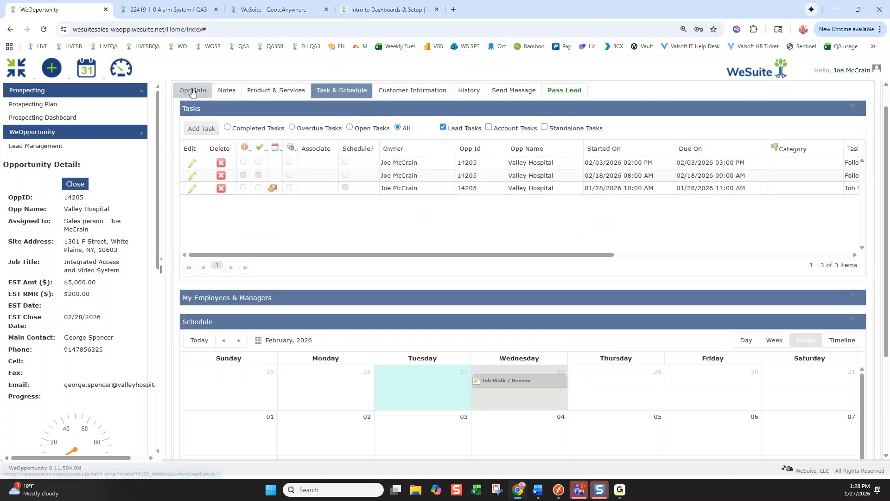
{"action": "left_click", "coordinate": [192, 91]}
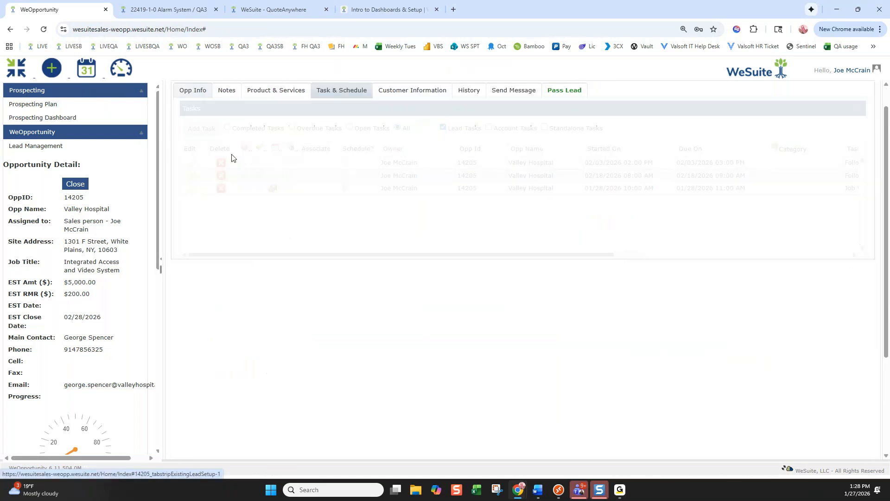
{"action": "left_click", "coordinate": [232, 205]}
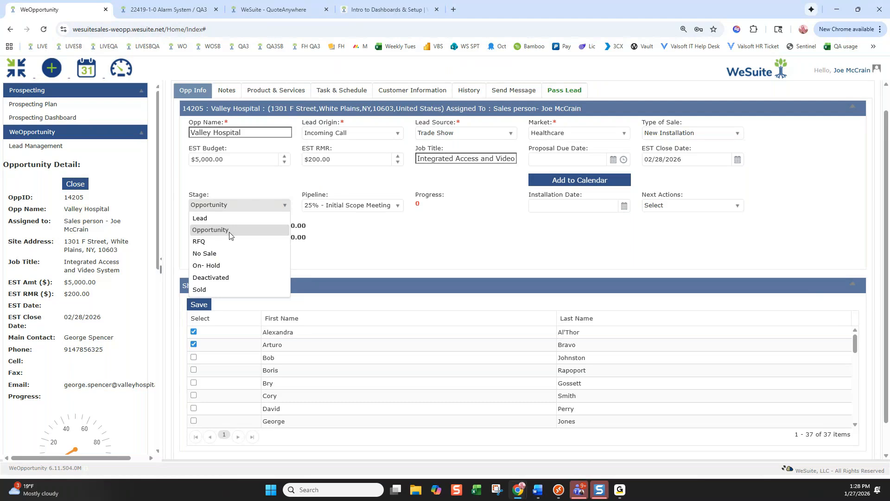
{"action": "left_click", "coordinate": [391, 212]}
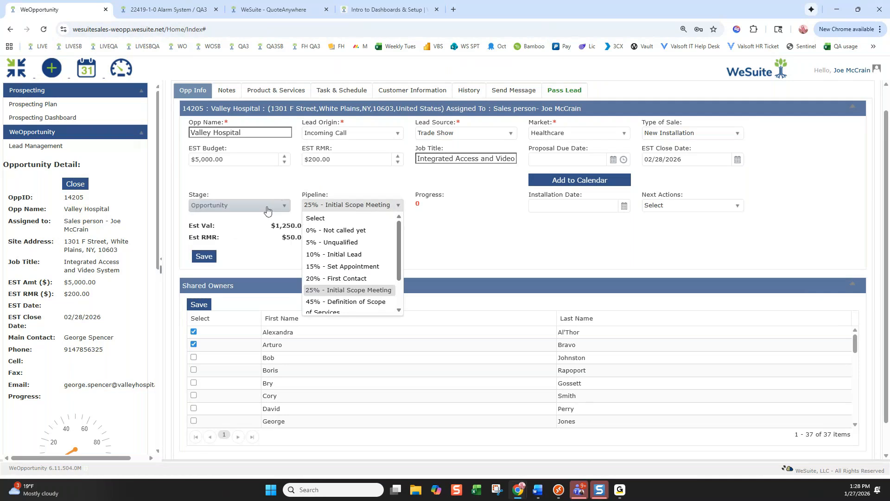
{"action": "left_click_drag", "start_coordinate": [400, 227], "coordinate": [401, 222]}
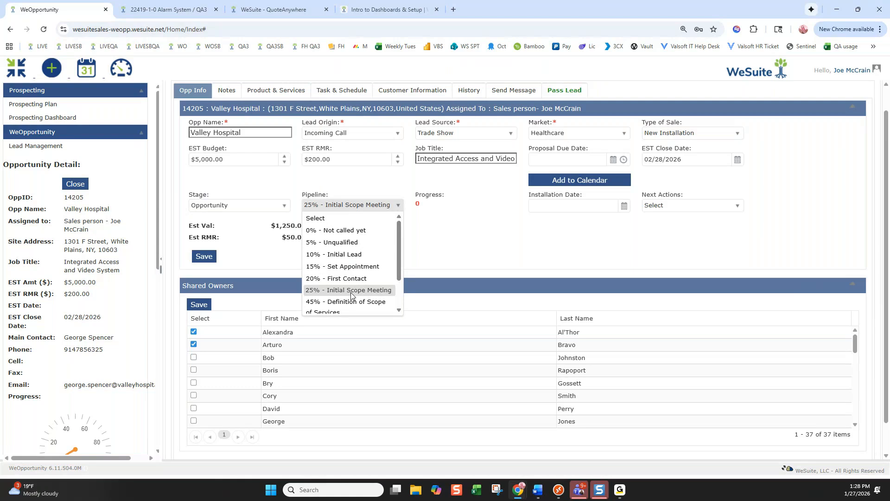
Keep pipeline at 25% - Initial Scope Meeting and set the stage to No Sale
{"action": "left_click", "coordinate": [337, 187]}
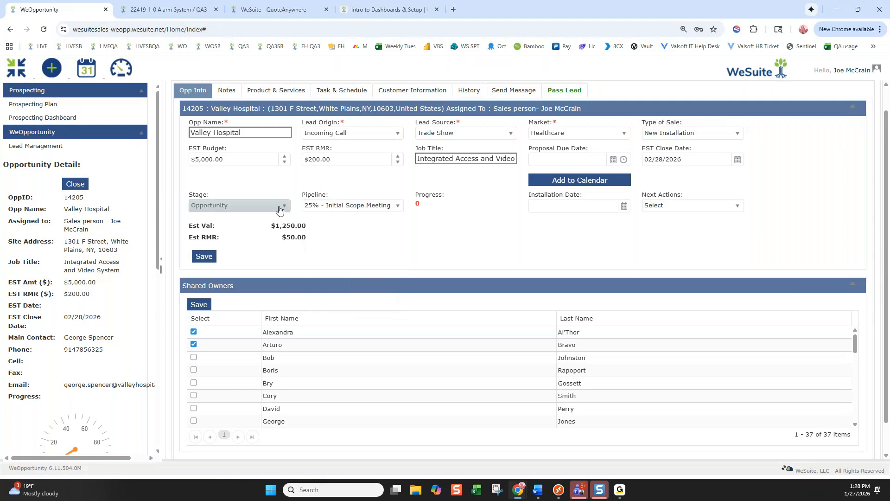
{"action": "left_click", "coordinate": [281, 208]}
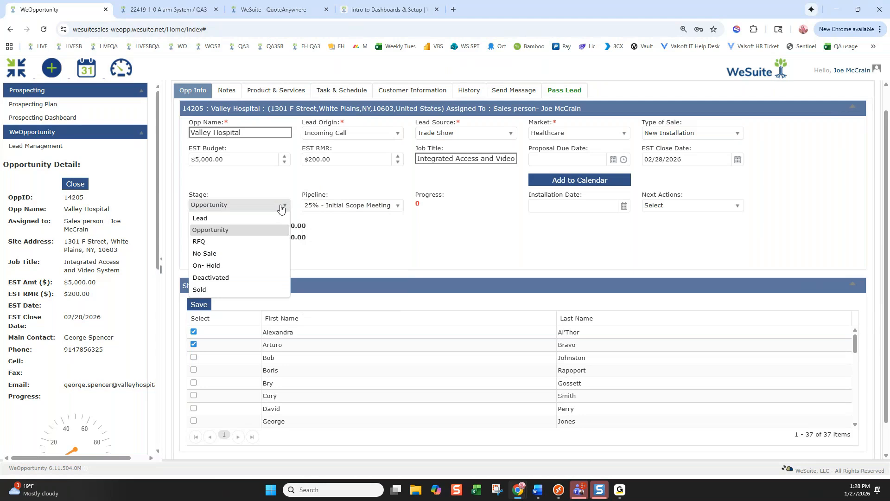
{"action": "left_click", "coordinate": [207, 255]}
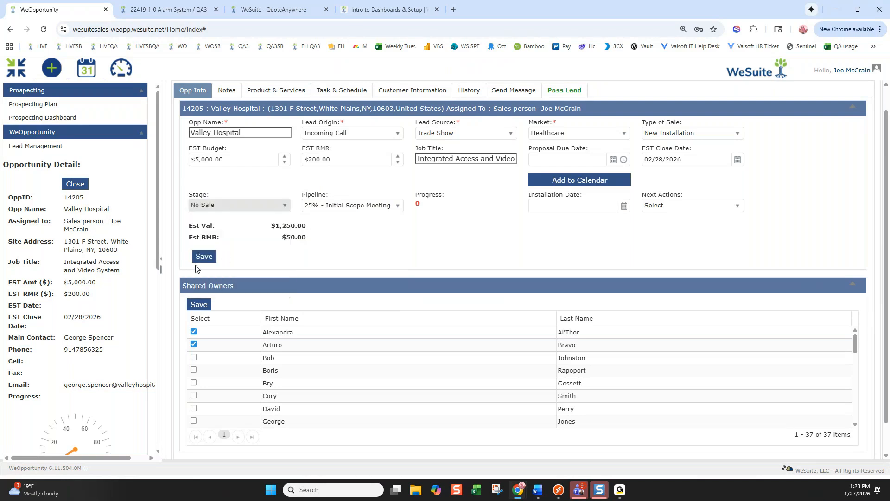
Save No Sale to review loss reasons like Lost Funding, then cancel and reopen the stages
{"action": "left_click", "coordinate": [204, 257]}
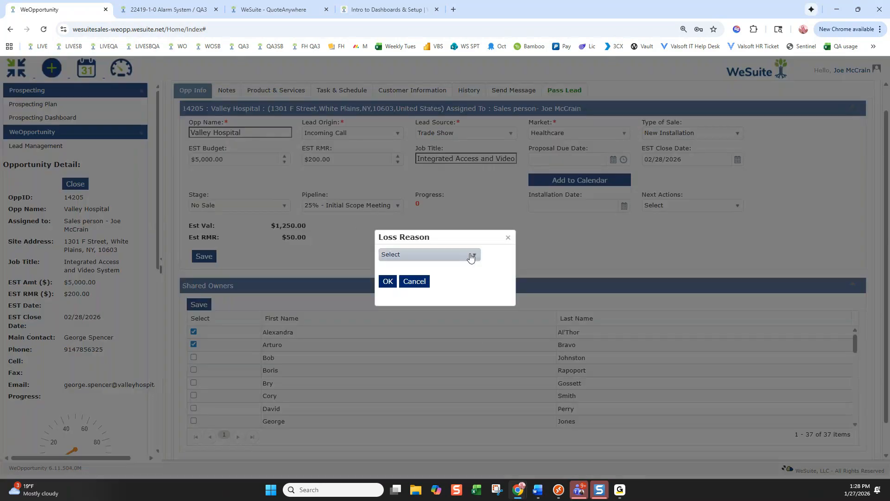
{"action": "left_click", "coordinate": [471, 255]}
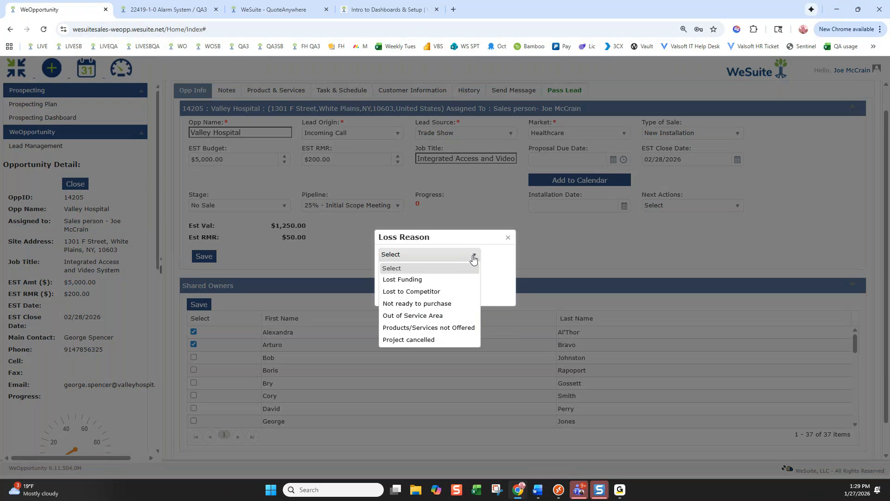
{"action": "left_click", "coordinate": [508, 237]}
{"action": "left_click", "coordinate": [250, 210]}
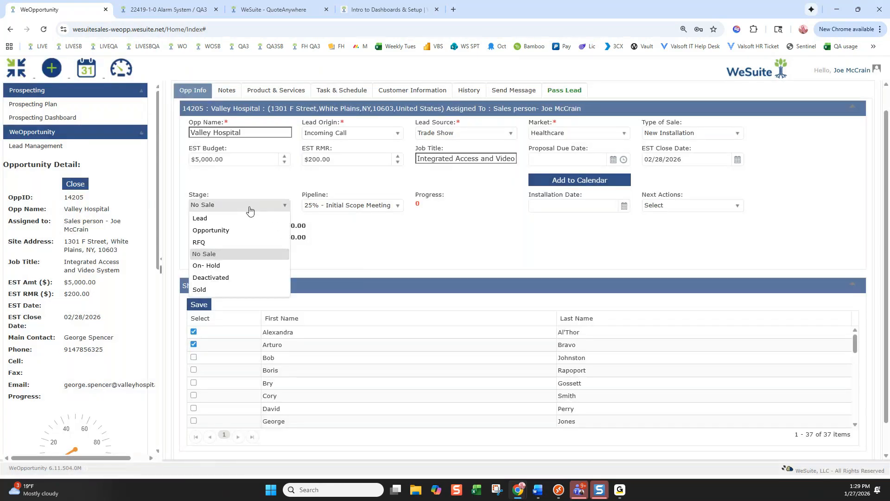
Change the stage to RFQ, save, and confirm to get the prefilled New Proposal form
{"action": "left_click", "coordinate": [200, 243]}
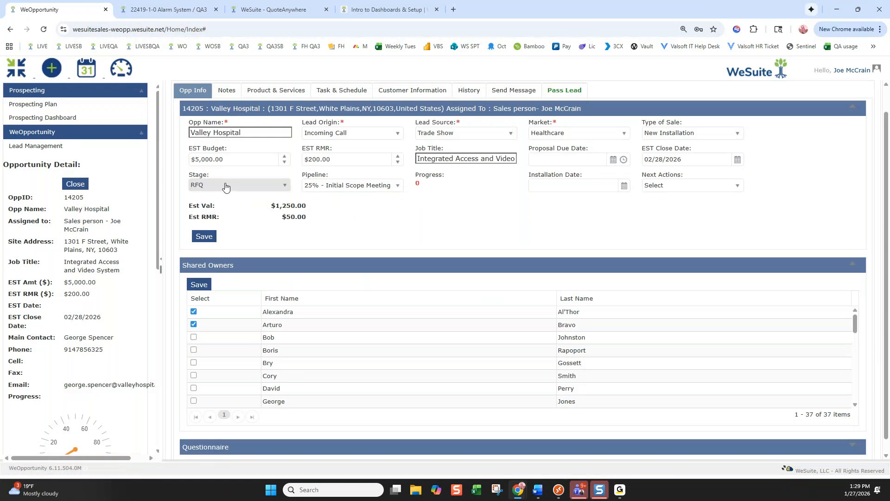
{"action": "left_click", "coordinate": [204, 237]}
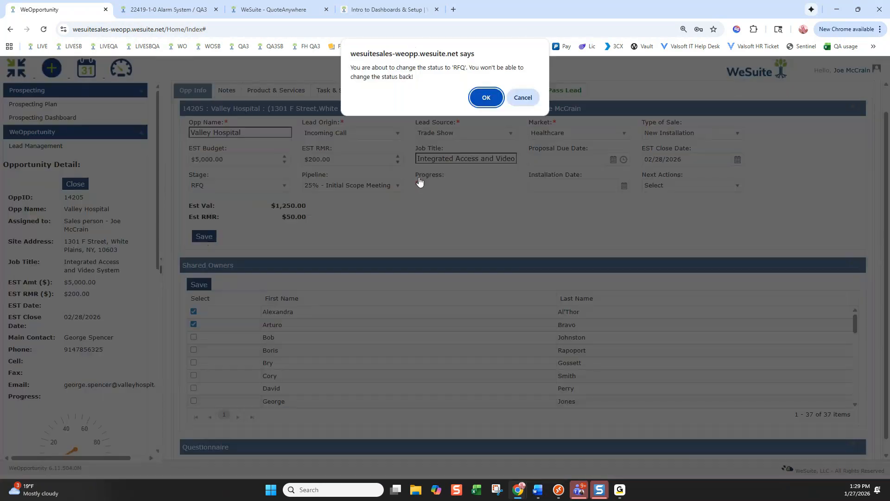
{"action": "left_click", "coordinate": [484, 101]}
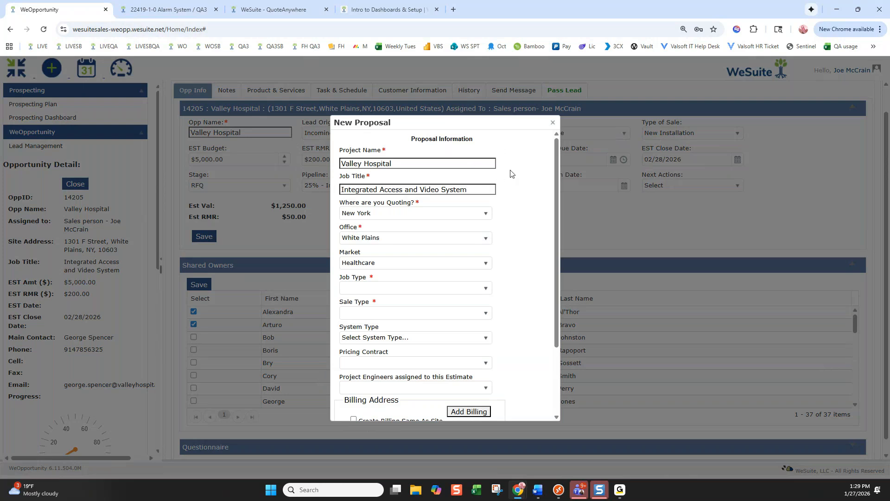
{"action": "scroll", "coordinate": [512, 174], "scroll_direction": "down", "scroll_amount": 1}
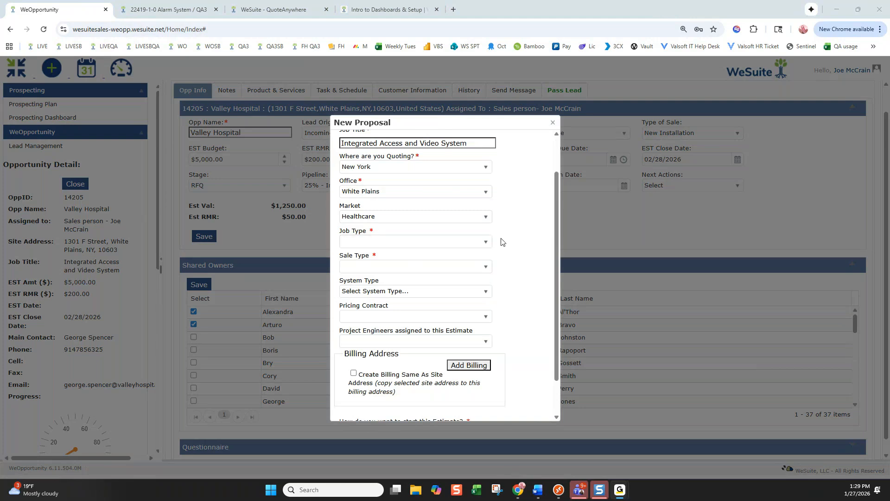
Set Job Type to New Commercial, Sale Type to Negotiated Sale, and System Type to CCTV
{"action": "left_click", "coordinate": [485, 241]}
{"action": "left_click_drag", "start_coordinate": [488, 266], "coordinate": [486, 327]}
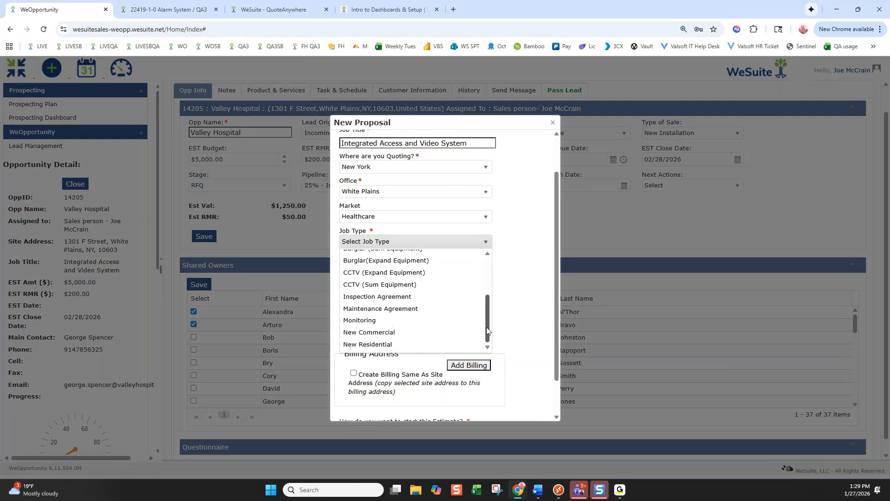
{"action": "left_click", "coordinate": [408, 330]}
{"action": "left_click", "coordinate": [446, 272]}
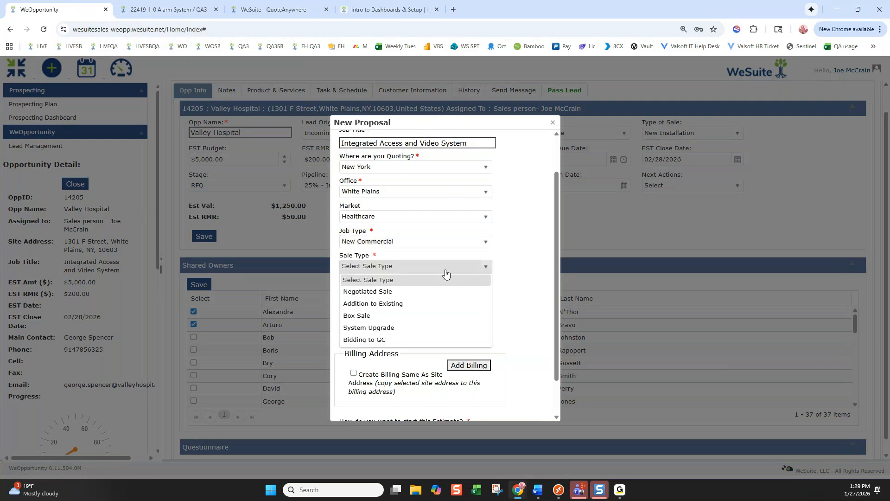
{"action": "left_click", "coordinate": [395, 291]}
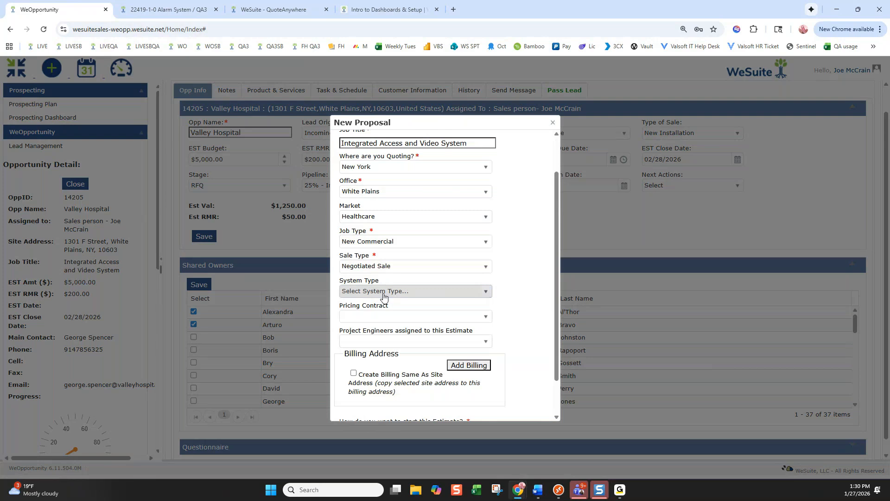
{"action": "left_click", "coordinate": [383, 295]}
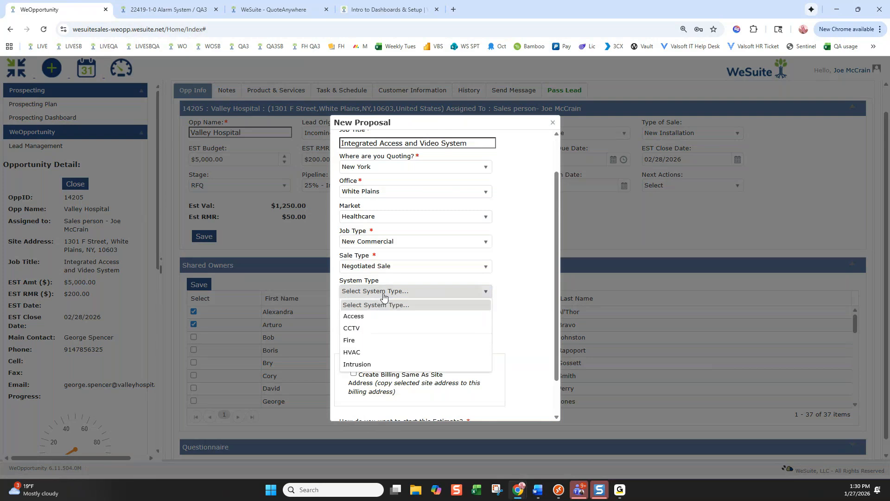
{"action": "left_click", "coordinate": [361, 329]}
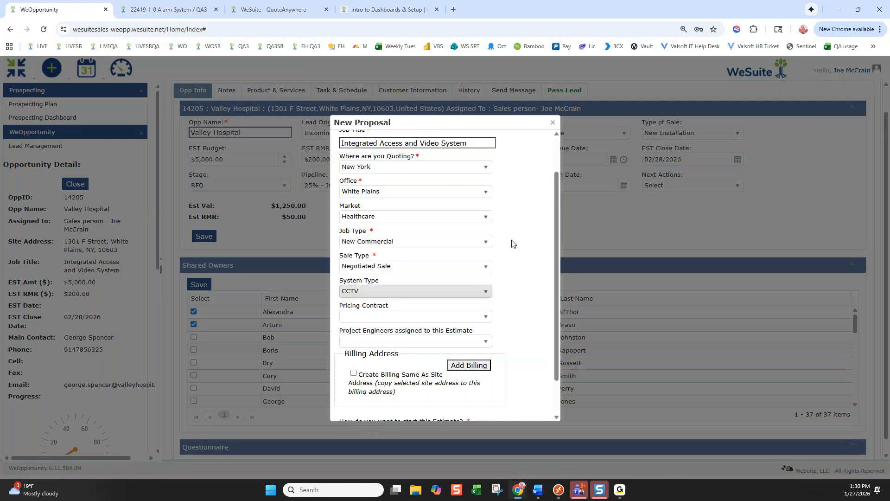
{"action": "left_click", "coordinate": [484, 241]}
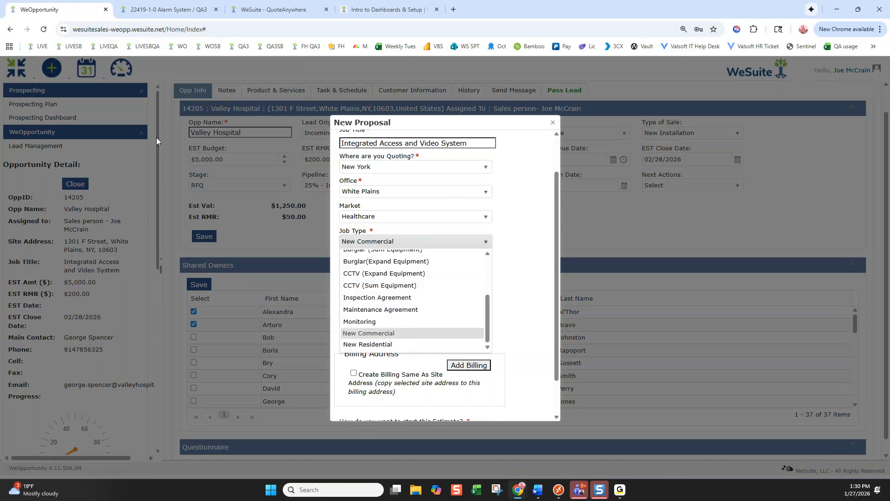
{"action": "left_click", "coordinate": [390, 333]}
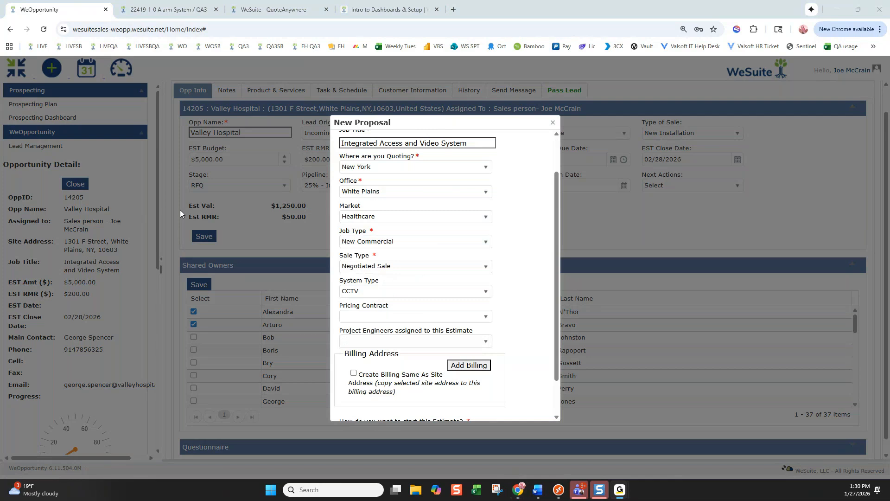
Leave the pricing contract and project engineer unassigned on the new proposal
{"action": "scroll", "coordinate": [544, 273], "scroll_direction": "down", "scroll_amount": 1}
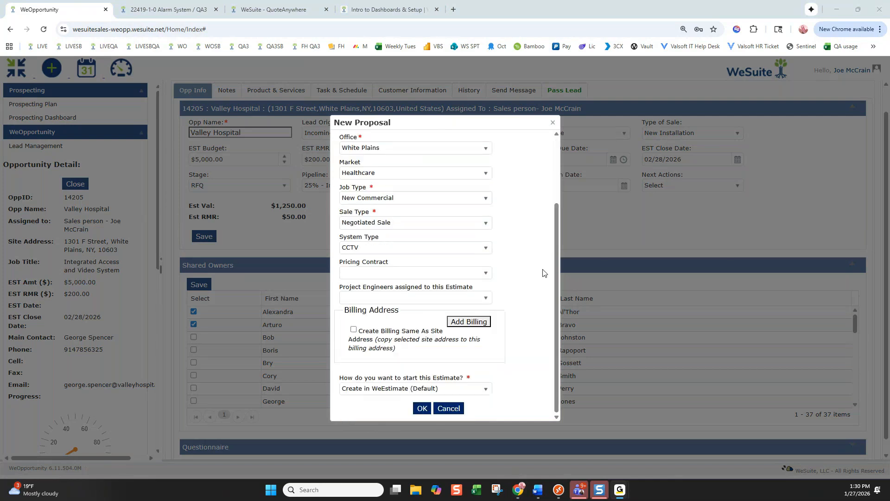
{"action": "left_click", "coordinate": [486, 273]}
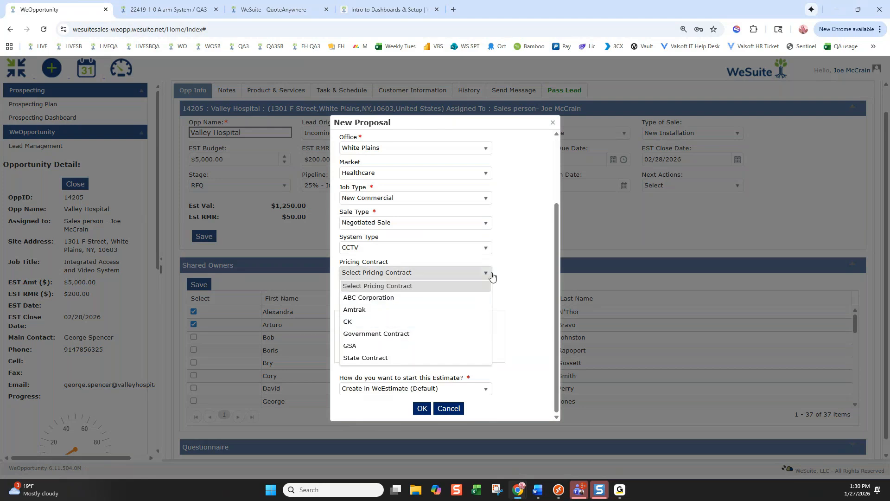
{"action": "left_click", "coordinate": [512, 274]}
{"action": "left_click", "coordinate": [490, 301]}
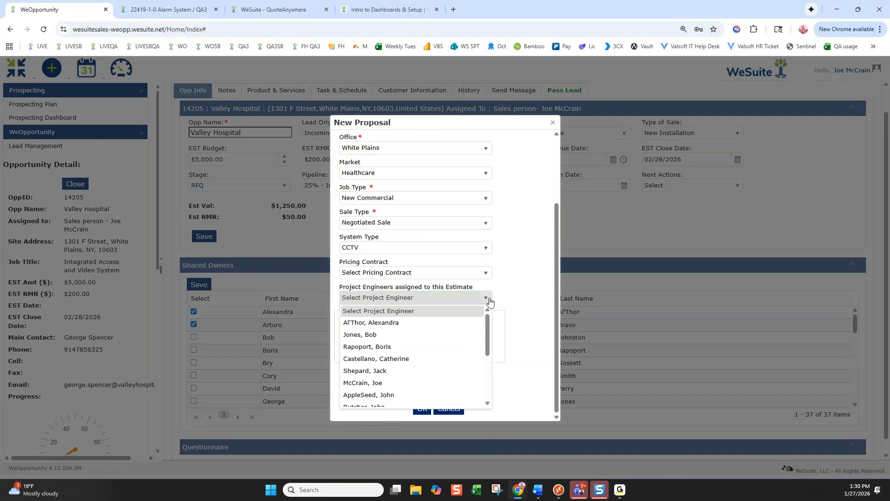
{"action": "left_click", "coordinate": [411, 323]}
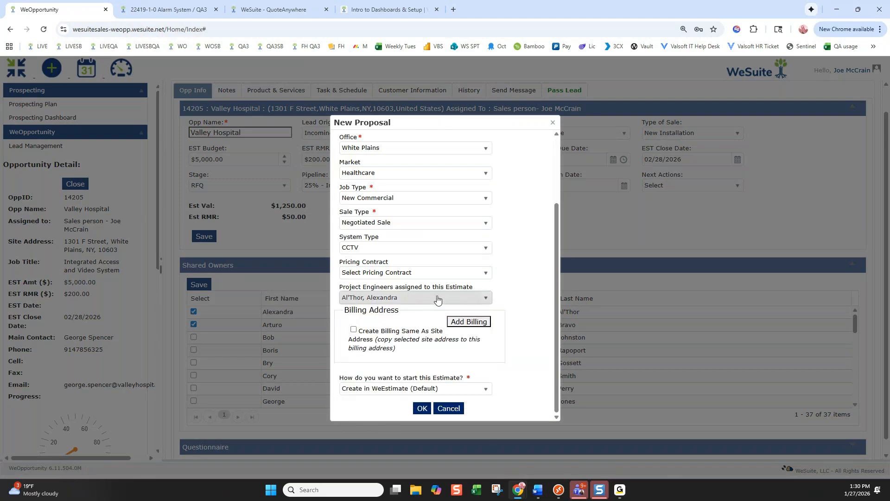
{"action": "left_click", "coordinate": [437, 299]}
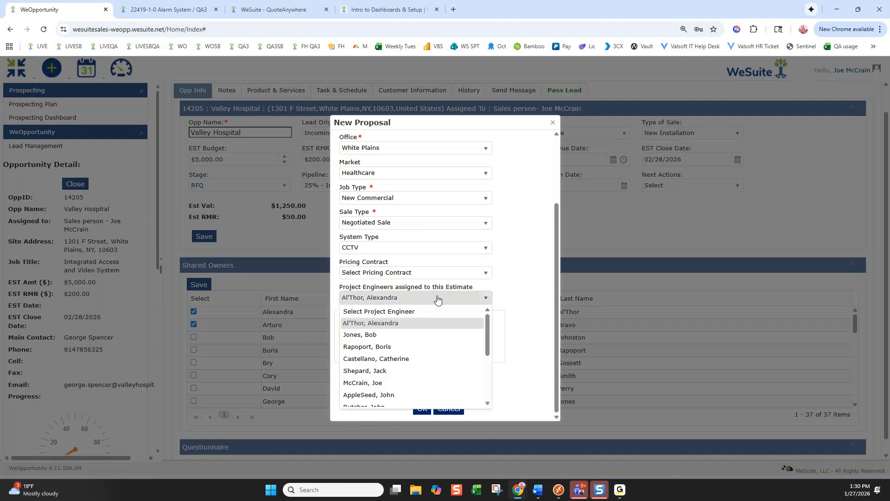
{"action": "left_click", "coordinate": [398, 310]}
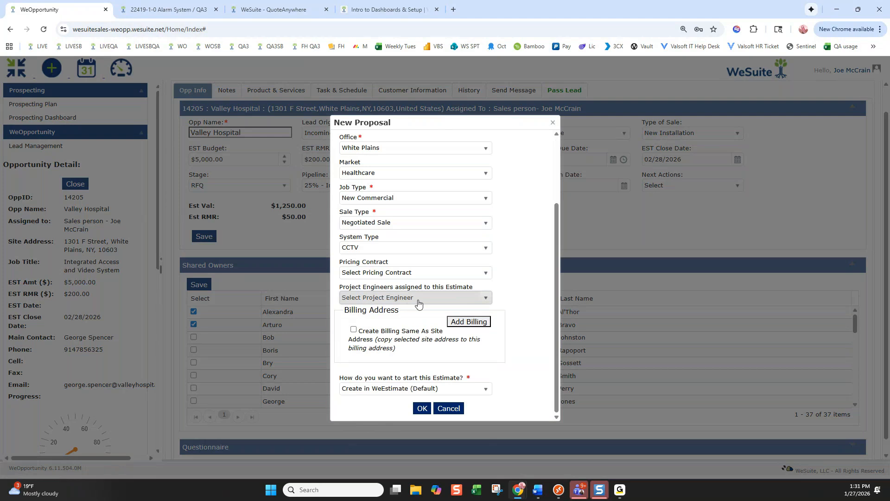
Copy the site address as billing and choose to create and open it in QuoteAnywhere
{"action": "left_click", "coordinate": [353, 330]}
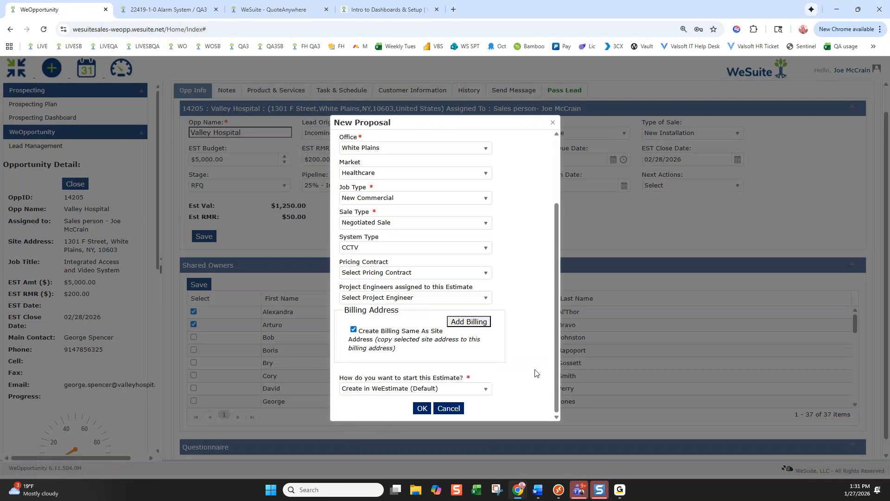
{"action": "left_click", "coordinate": [368, 391]}
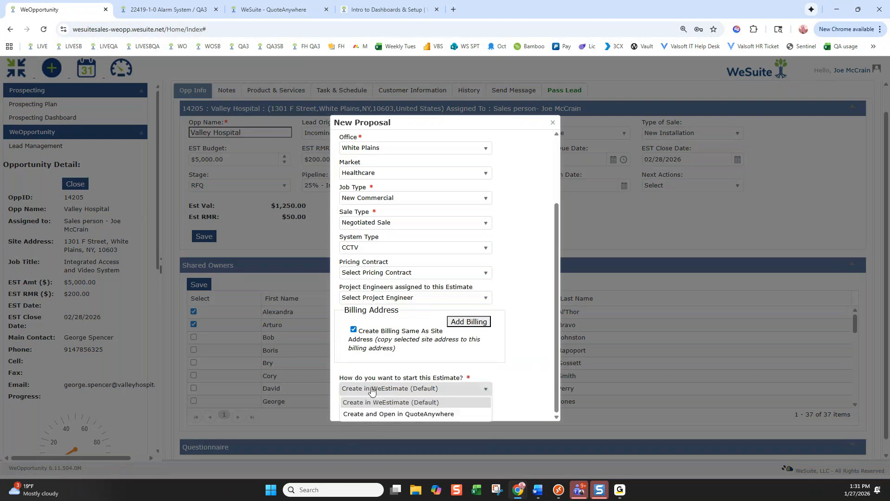
{"action": "left_click", "coordinate": [377, 414]}
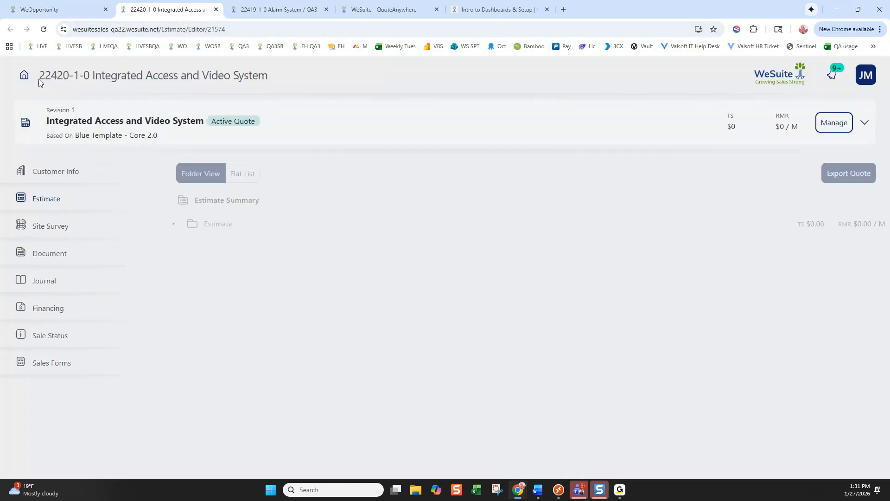
Check that quote 22420-1-0 matches the Valley Hospital opportunity's Job No 22420
{"action": "left_click_drag", "start_coordinate": [40, 76], "coordinate": [70, 77]}
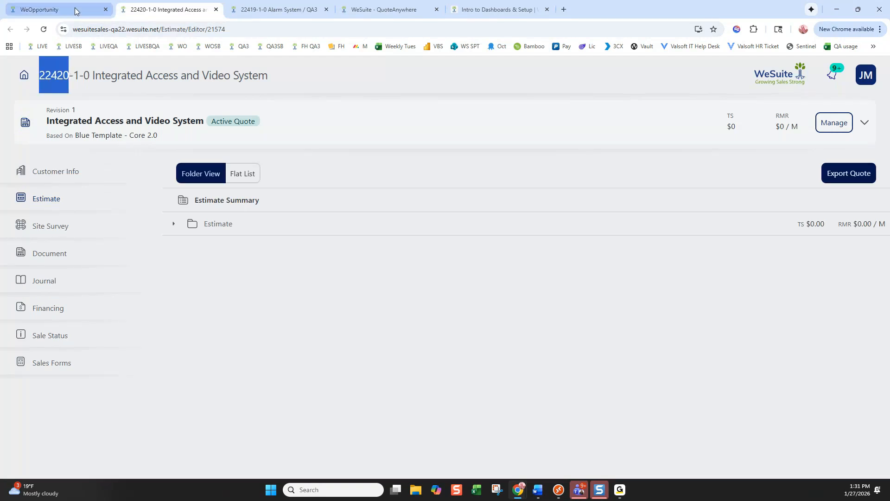
{"action": "left_click", "coordinate": [60, 9]}
{"action": "left_click_drag", "start_coordinate": [63, 199], "coordinate": [84, 209]}
{"action": "left_click", "coordinate": [85, 209]}
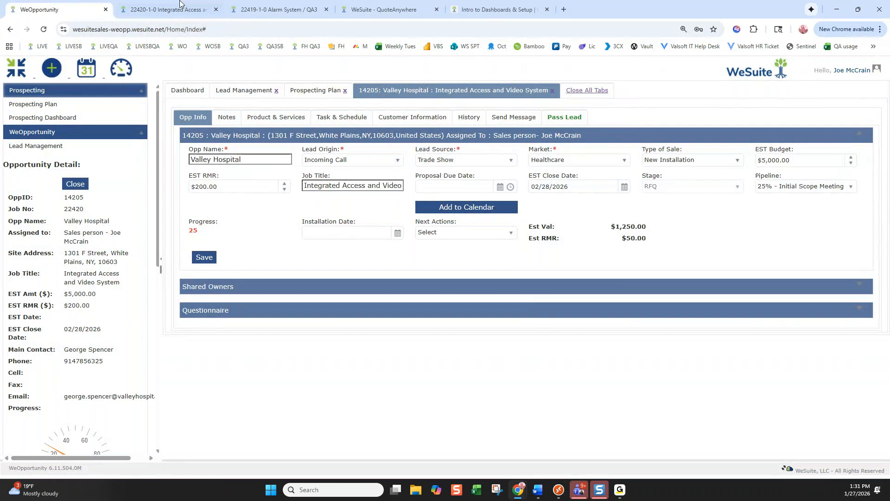
{"action": "left_click", "coordinate": [178, 9]}
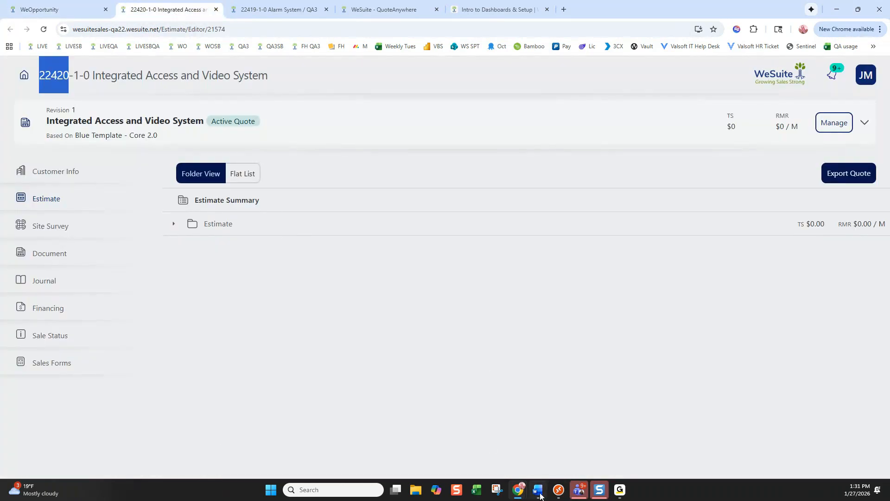
{"action": "left_click", "coordinate": [558, 490]}
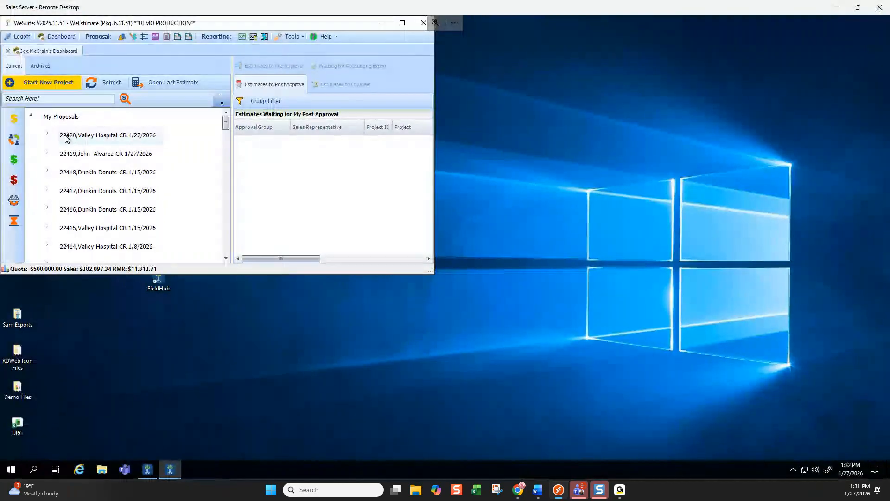
Expand proposal 22420, Valley Hospital to show job J1, then maximize and restore the remote window
{"action": "left_click", "coordinate": [47, 135]}
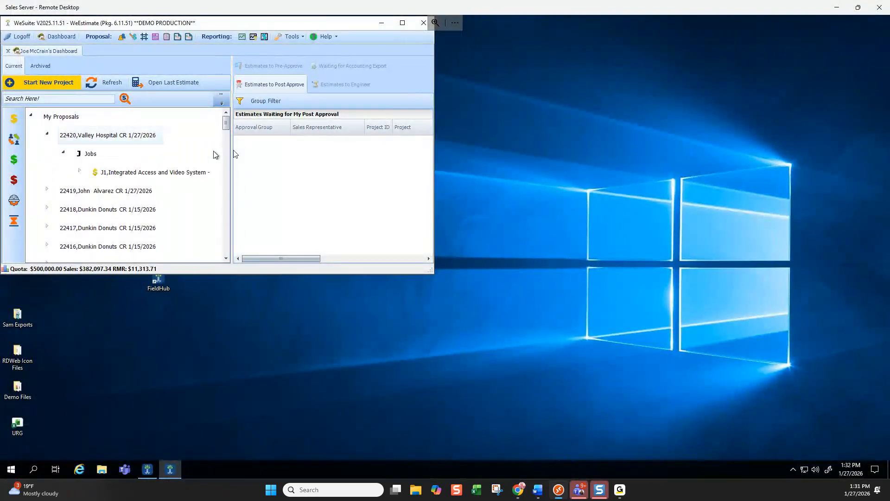
{"action": "left_click", "coordinate": [402, 22]}
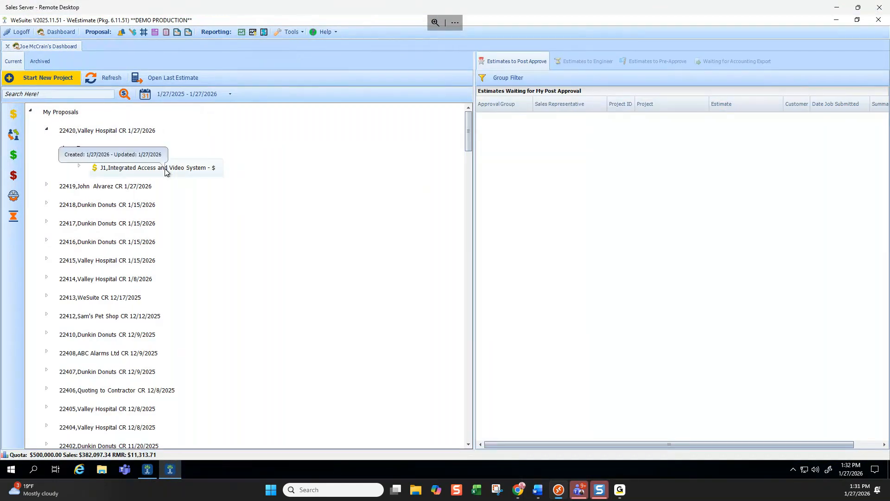
{"action": "left_click_drag", "start_coordinate": [330, 8], "coordinate": [553, 147]}
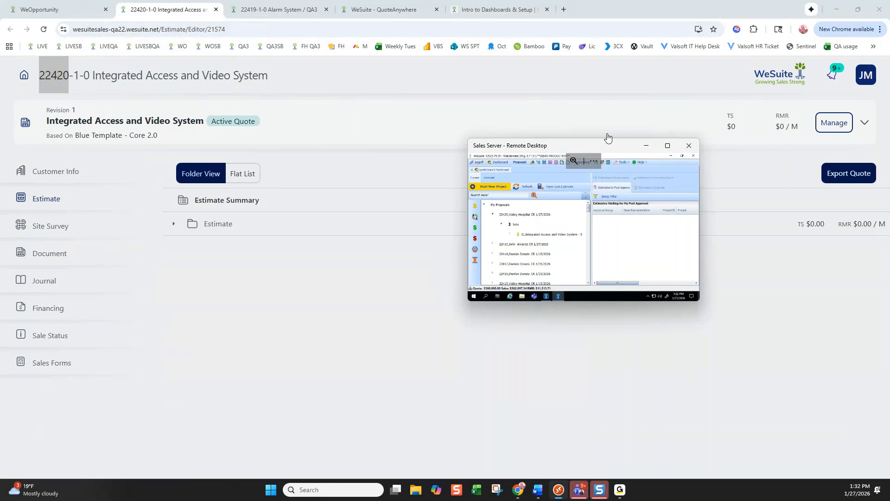
{"action": "left_click_drag", "start_coordinate": [600, 147], "coordinate": [553, 2]}
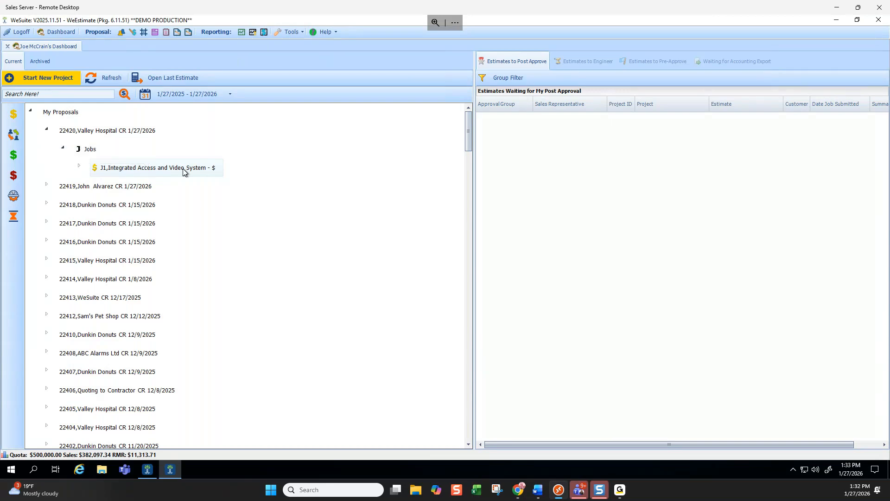
{"action": "double_click", "coordinate": [308, 10]}
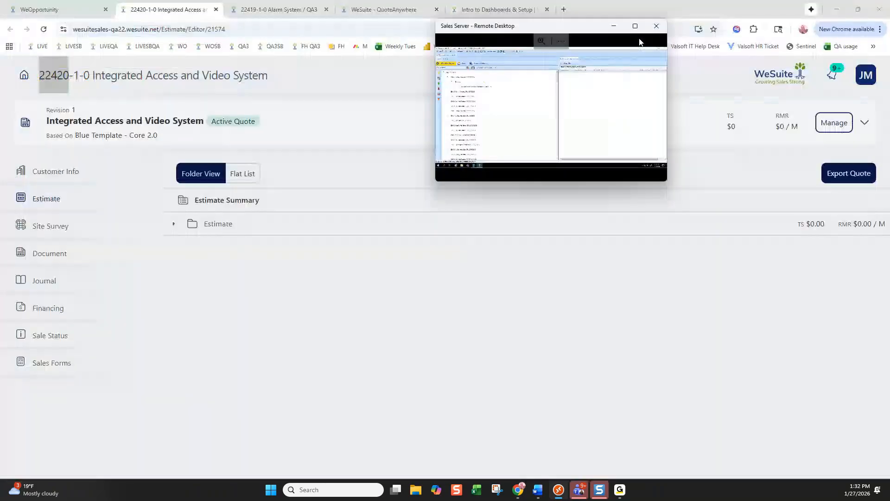
{"action": "left_click", "coordinate": [692, 230]}
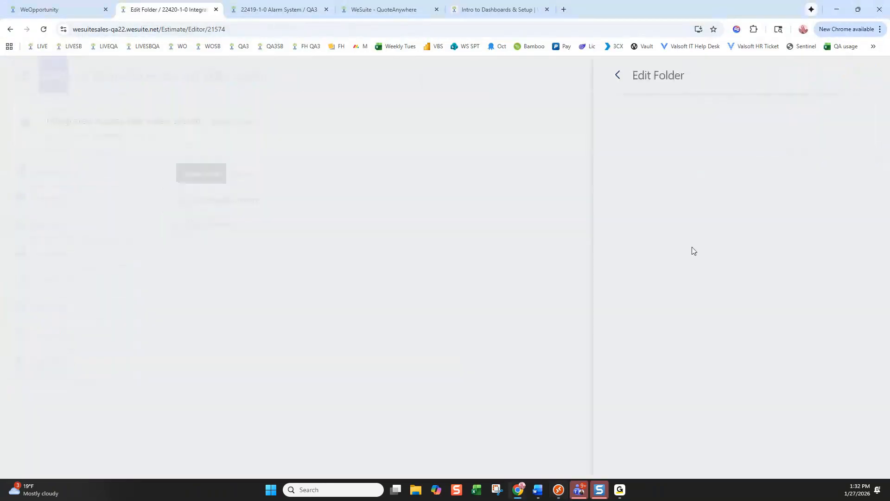
{"action": "scroll", "coordinate": [701, 197], "scroll_direction": "down", "scroll_amount": 1}
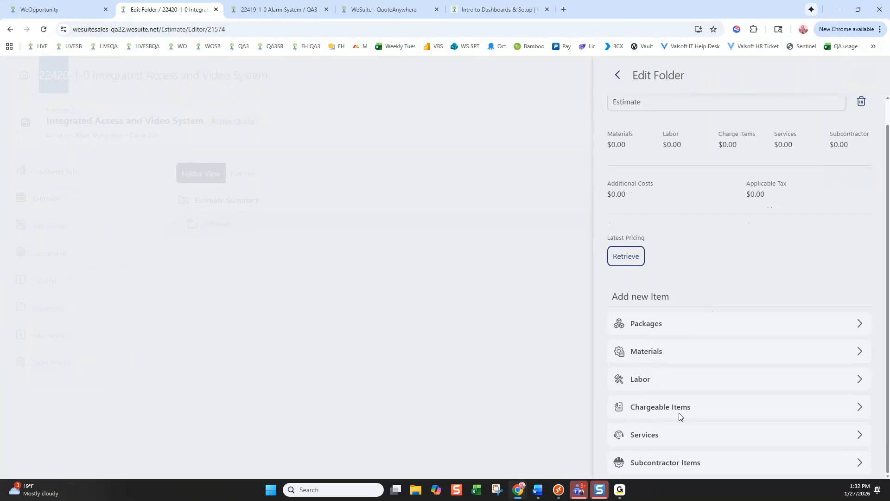
{"action": "scroll", "coordinate": [692, 304], "scroll_direction": "up", "scroll_amount": 1}
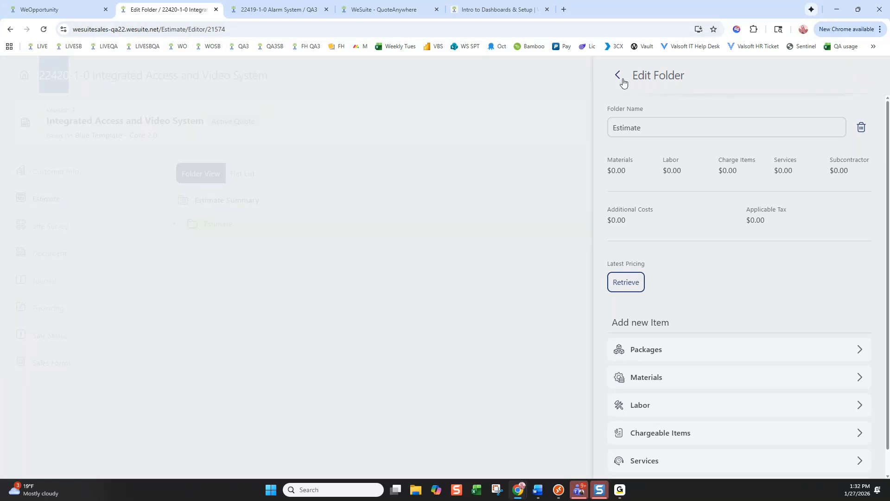
{"action": "left_click", "coordinate": [618, 75]}
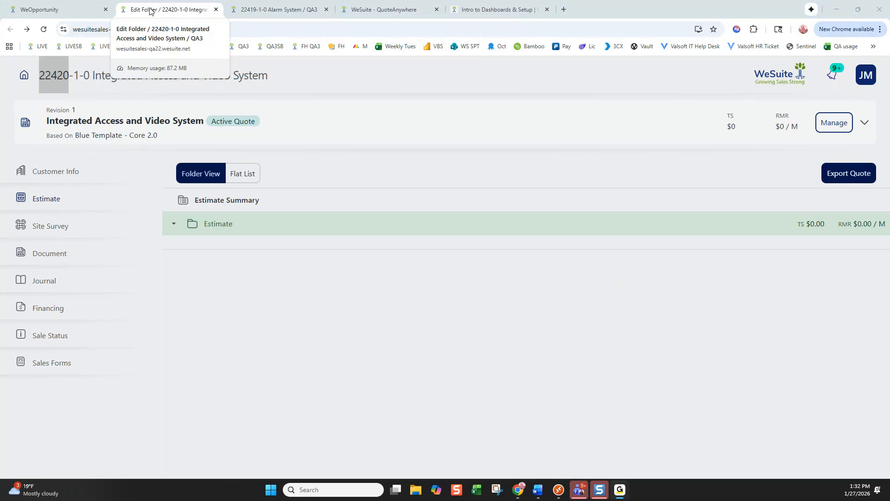
Look up OppID 14205 and Job No 22420 on the opportunity, then bring back the remote session
{"action": "left_click", "coordinate": [60, 8]}
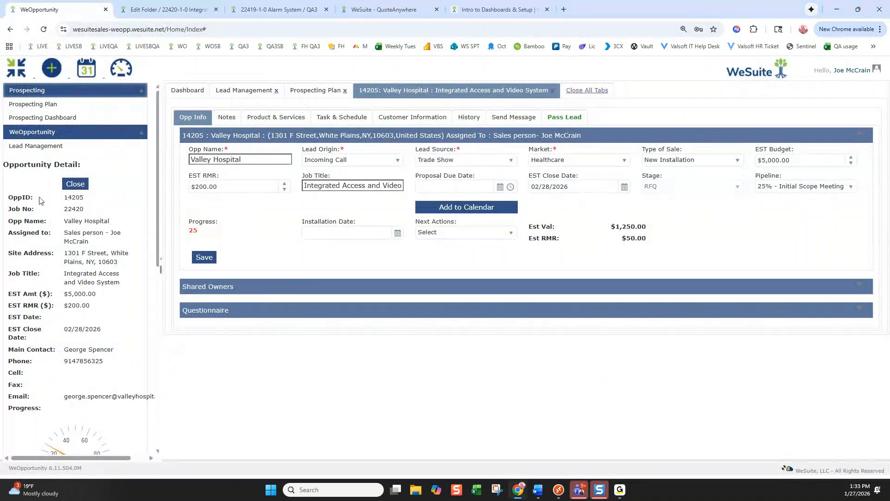
{"action": "double_click", "coordinate": [62, 198]}
{"action": "double_click", "coordinate": [65, 209]}
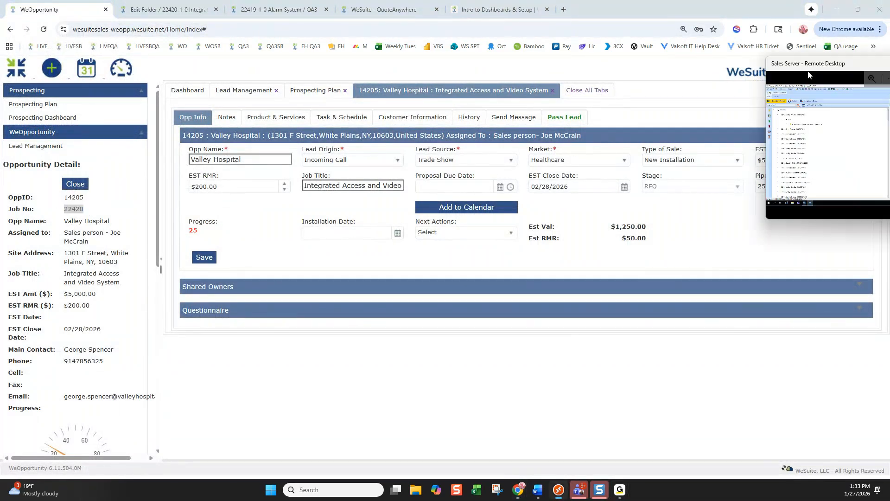
{"action": "left_click_drag", "start_coordinate": [889, 56], "coordinate": [317, 1]}
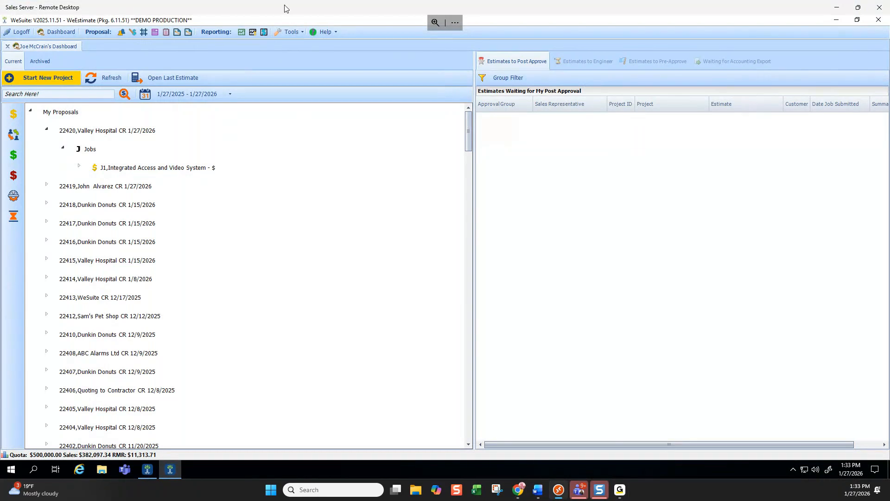
Move the Remote Desktop session off this screen and then back into view
{"action": "left_click_drag", "start_coordinate": [287, 8], "coordinate": [0, 9]}
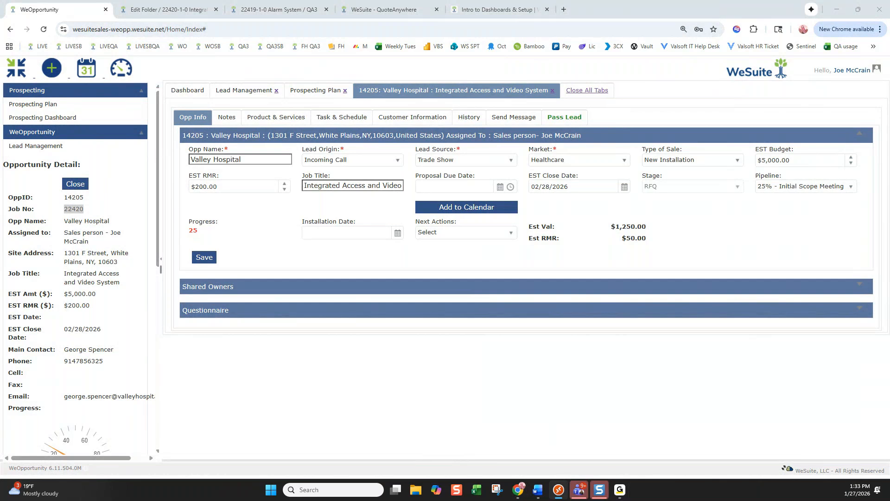
{"action": "left_click_drag", "start_coordinate": [652, 56], "coordinate": [351, 2]}
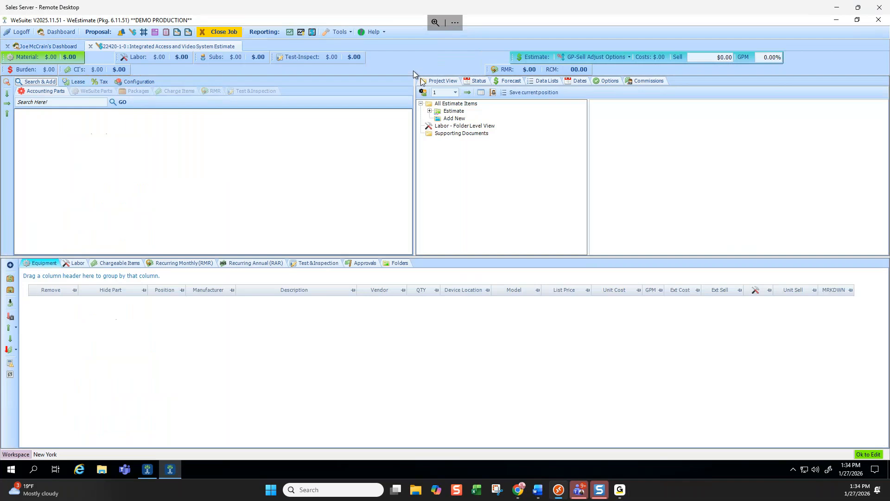
Check the Supporting Documents options, then move the Remote Desktop window to the other screen
{"action": "right_click", "coordinate": [462, 133]}
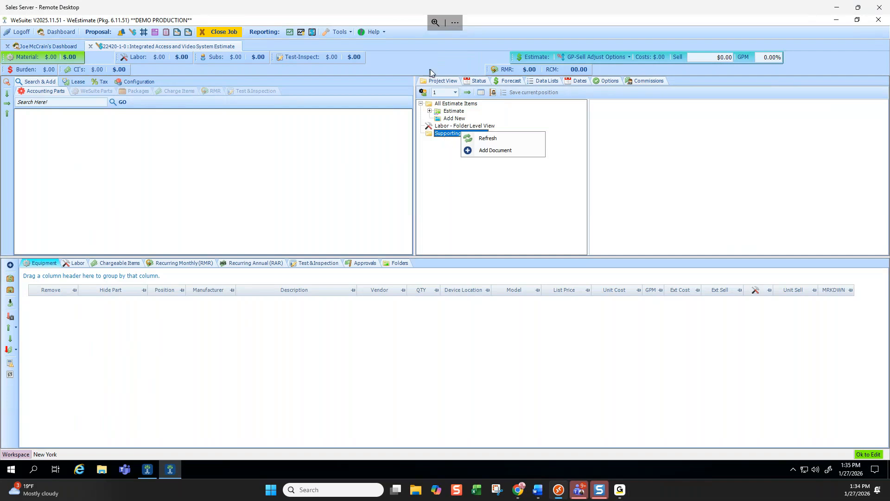
{"action": "left_click_drag", "start_coordinate": [599, 6], "coordinate": [634, 47]}
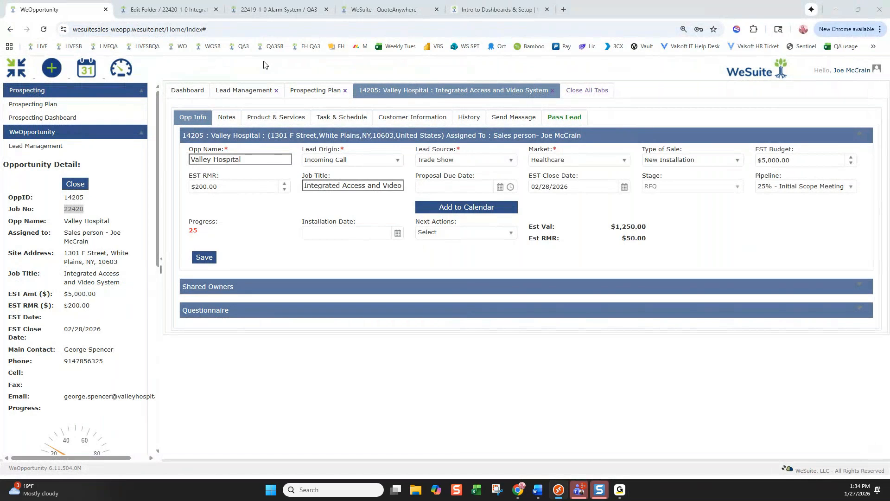
Close the Valley Hospital opportunity, the prospecting plan report and the lead management view
{"action": "left_click", "coordinate": [553, 92]}
{"action": "left_click", "coordinate": [553, 91]}
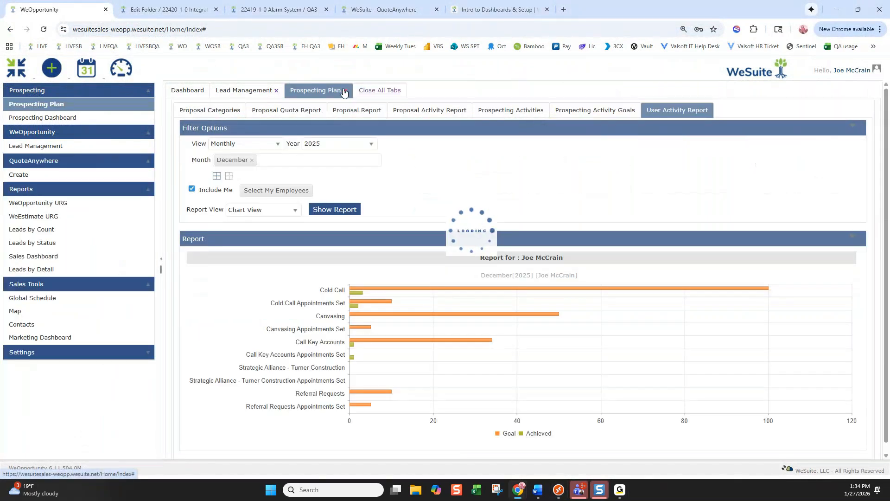
{"action": "left_click", "coordinate": [345, 91]}
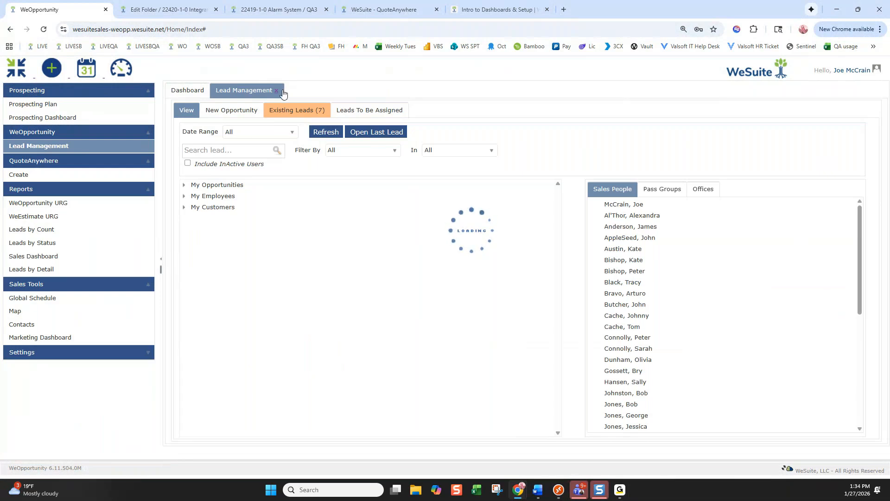
{"action": "left_click", "coordinate": [127, 61]}
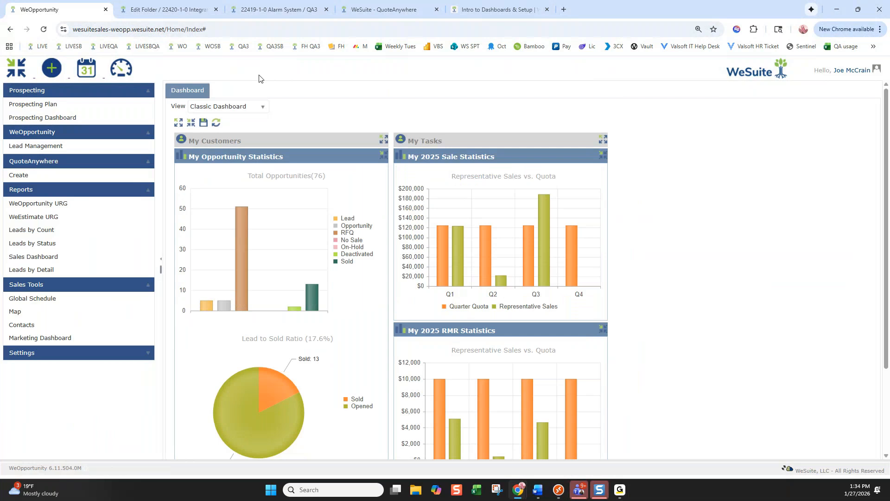
Reopen Lead Management, list the 65 leads under My Opportunities and show lead 14106's details
{"action": "left_click", "coordinate": [82, 147]}
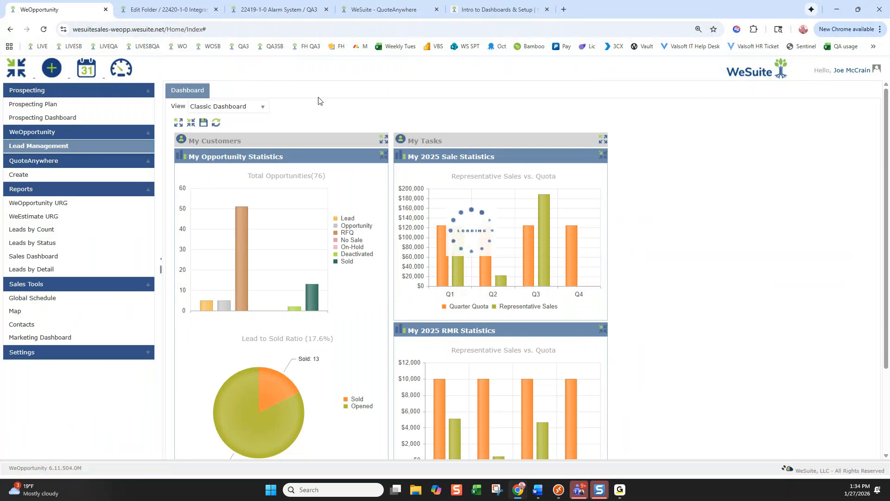
{"action": "left_click", "coordinate": [184, 185]}
{"action": "left_click", "coordinate": [189, 196]}
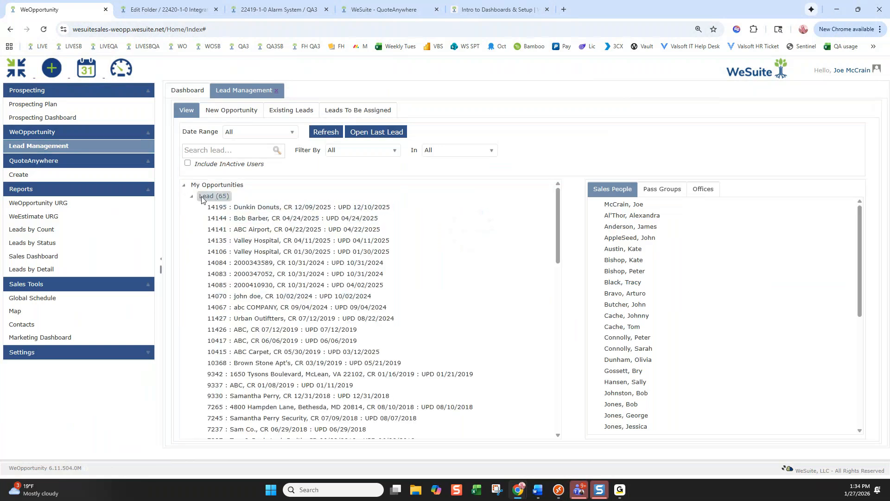
{"action": "left_click", "coordinate": [274, 251]}
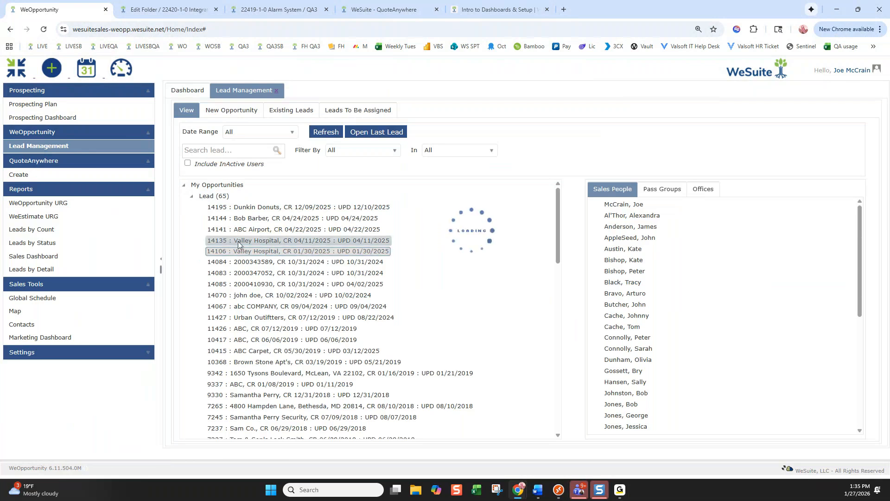
{"action": "left_click", "coordinate": [231, 151]}
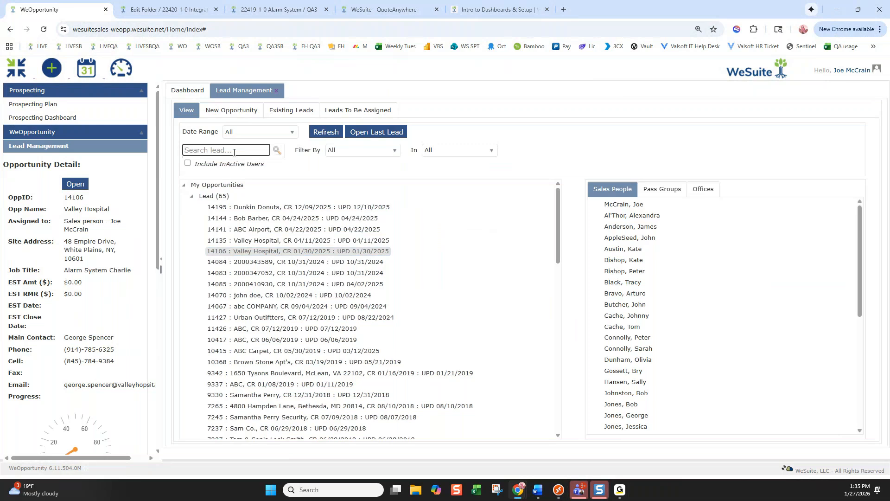
Search leads by the customer's name and show details of Alarm System RFQ opportunity 14198
{"action": "key", "text": "Return"}
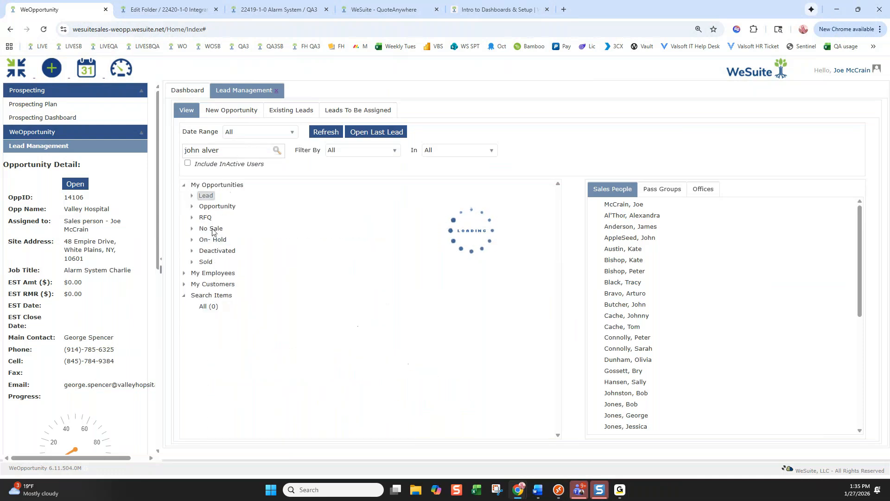
{"action": "left_click", "coordinate": [226, 150]}
{"action": "left_click", "coordinate": [275, 151]}
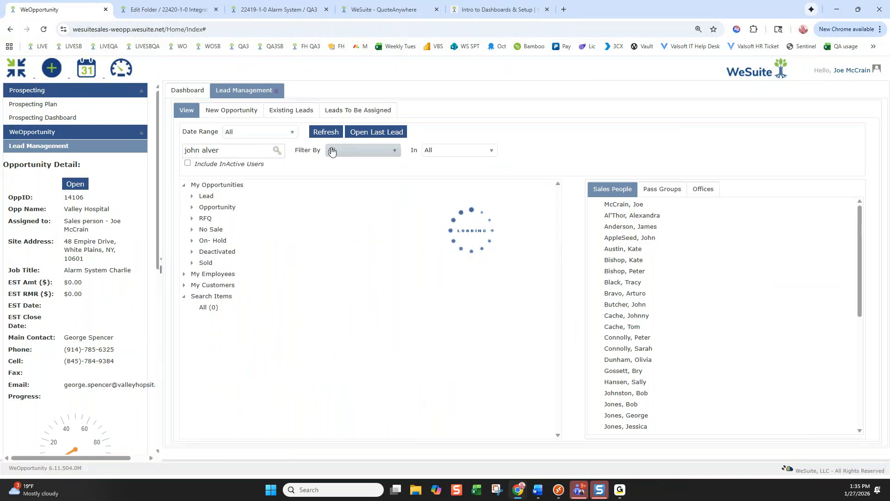
{"action": "left_click", "coordinate": [240, 150]}
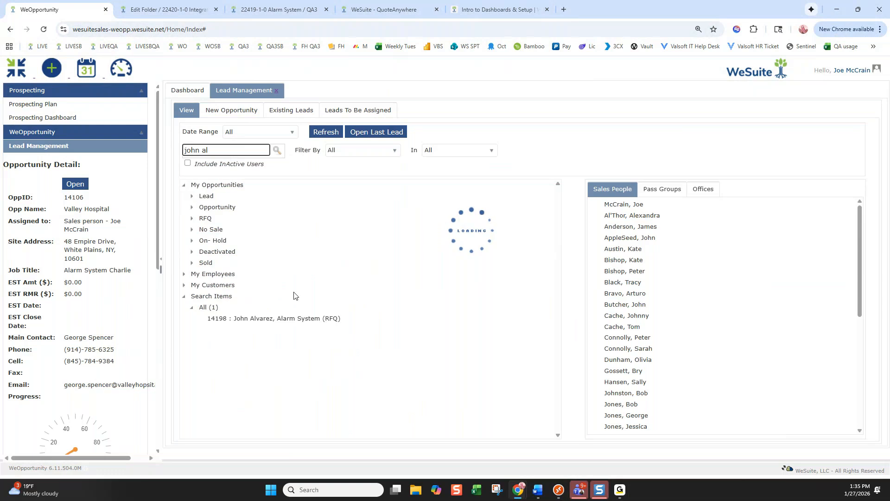
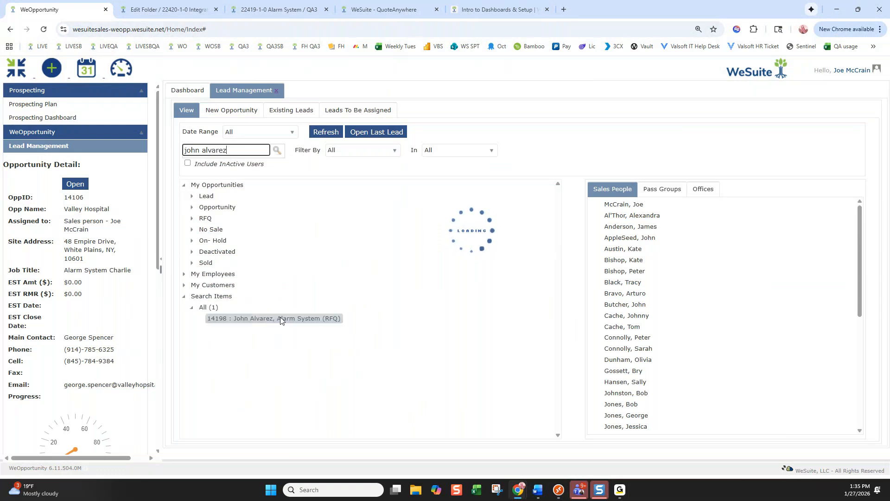
{"action": "left_click", "coordinate": [299, 318]}
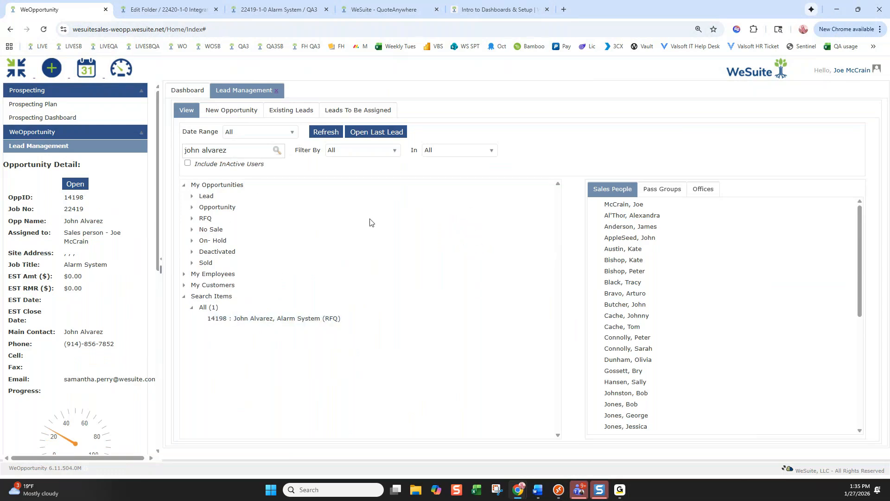
{"action": "left_click_drag", "start_coordinate": [264, 321], "coordinate": [644, 305]}
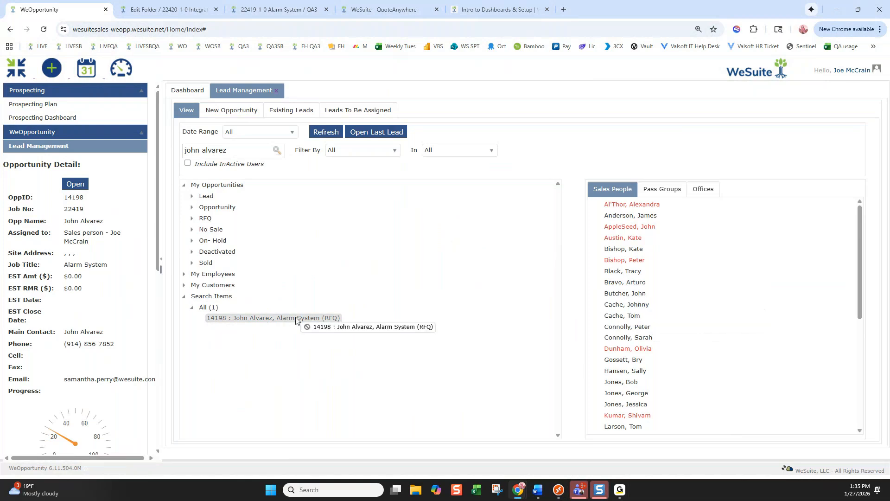
Expand My Employees, New York and an employee's opportunities, then collapse New York and hide opportunity details
{"action": "left_click", "coordinate": [185, 277]}
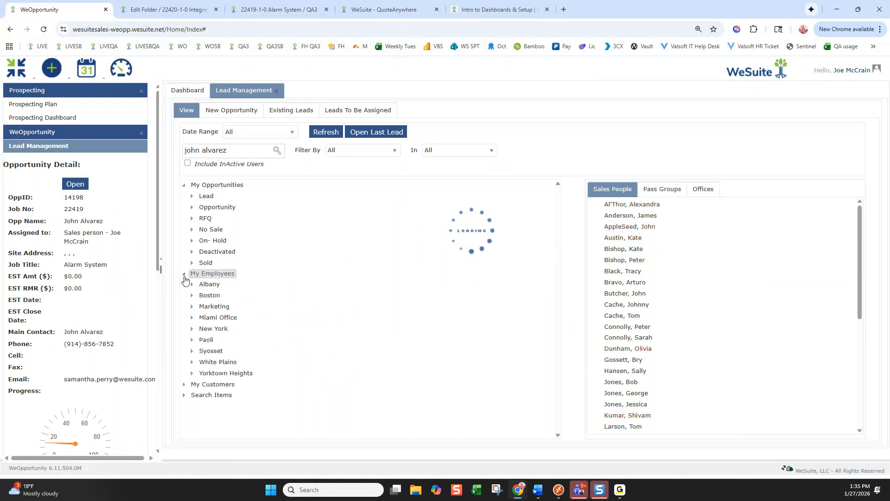
{"action": "left_click", "coordinate": [192, 330]}
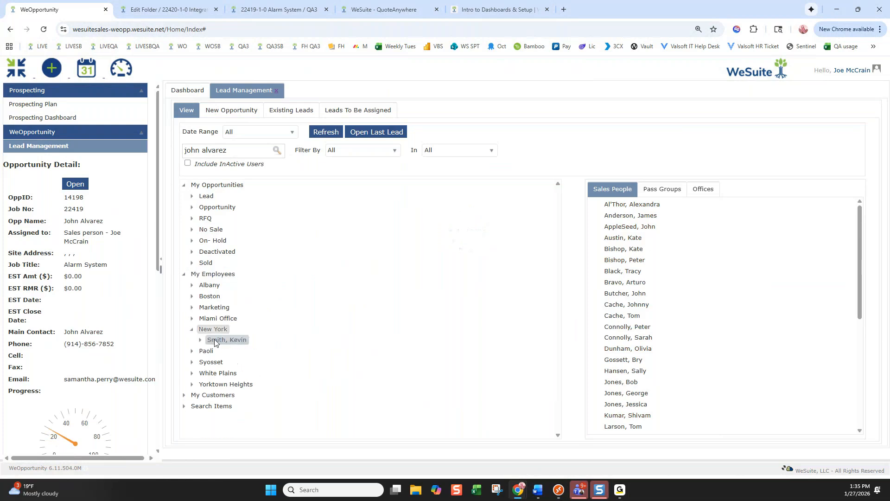
{"action": "mouse_move", "coordinate": [226, 342]}
{"action": "left_mouse_down"}
{"action": "mouse_move", "coordinate": [645, 358]}
{"action": "mouse_move", "coordinate": [642, 337]}
{"action": "mouse_move", "coordinate": [227, 358]}
{"action": "mouse_move", "coordinate": [226, 345]}
{"action": "left_mouse_up"}
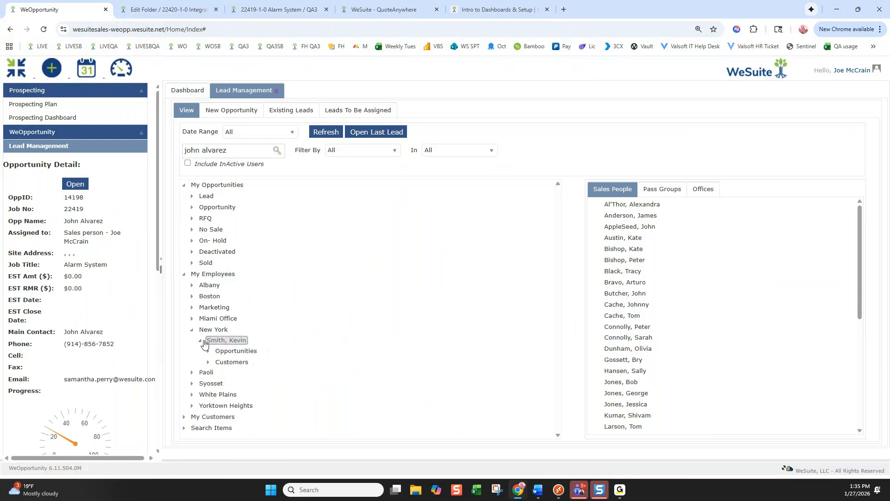
{"action": "left_click", "coordinate": [209, 351]}
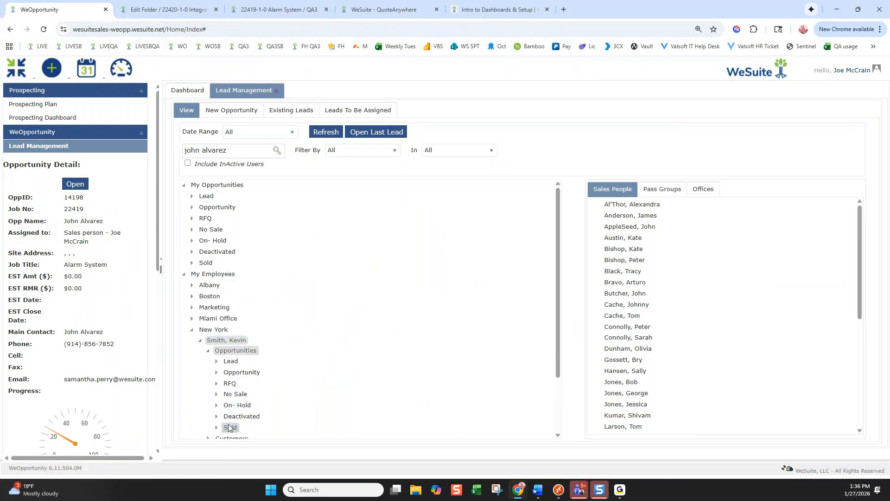
{"action": "scroll", "coordinate": [238, 406], "scroll_direction": "down", "scroll_amount": 1}
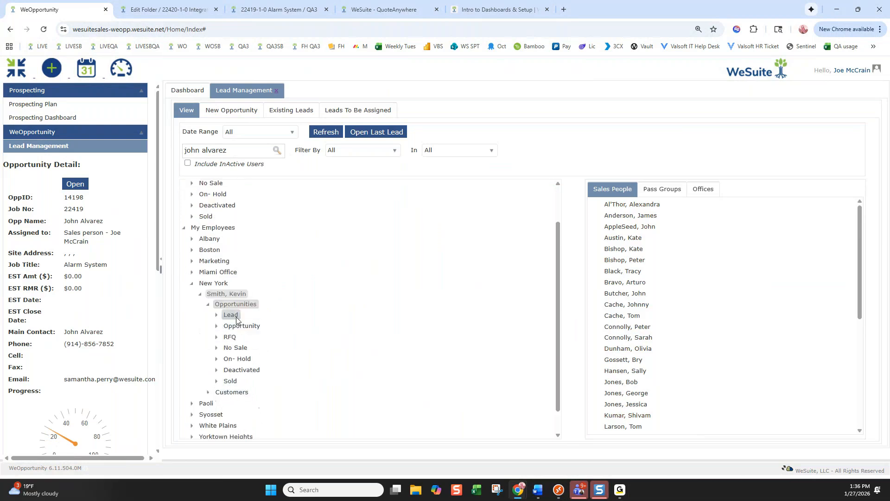
{"action": "mouse_move", "coordinate": [230, 315]}
{"action": "left_mouse_down"}
{"action": "mouse_move", "coordinate": [606, 317]}
{"action": "mouse_move", "coordinate": [250, 321]}
{"action": "mouse_move", "coordinate": [218, 307]}
{"action": "left_mouse_up"}
{"action": "left_click", "coordinate": [192, 283]}
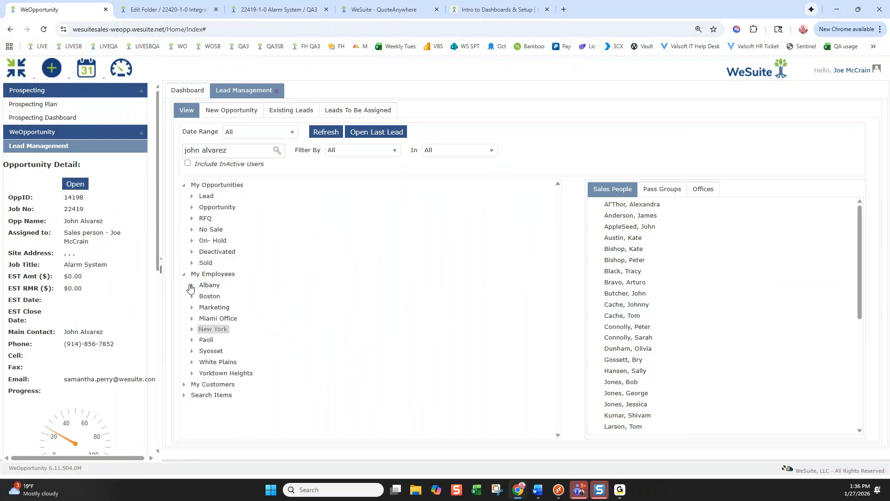
{"action": "left_click", "coordinate": [121, 133]}
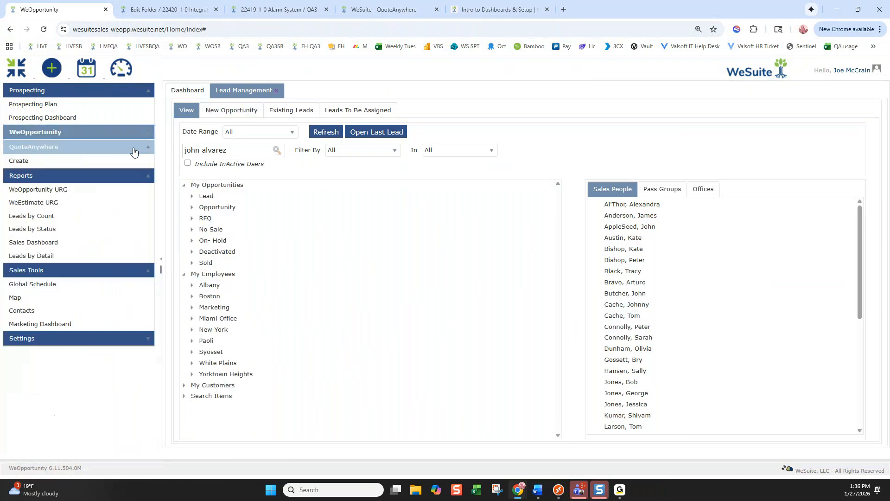
Open the WeOpportunity URG report, then switch to the Intro to Dashboards & Setup lesson
{"action": "left_click", "coordinate": [59, 194]}
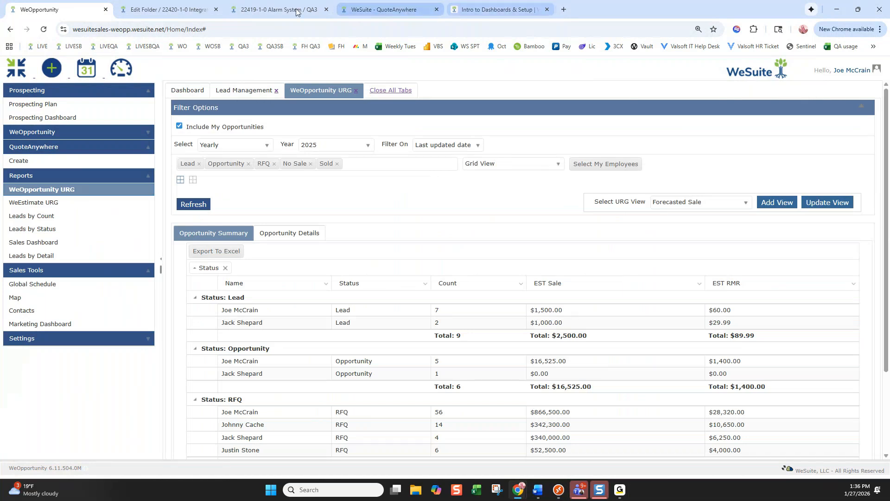
{"action": "left_click", "coordinate": [505, 13]}
{"action": "scroll", "coordinate": [93, 273], "scroll_direction": "down", "scroll_amount": 8}
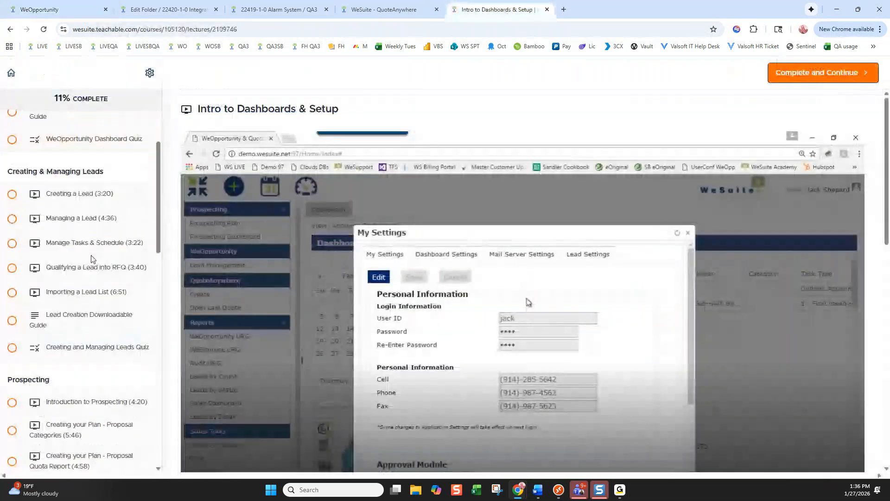
Scroll the lesson list down to the Reporting section and return to the WeOpportunity URG report
{"action": "scroll", "coordinate": [93, 273], "scroll_direction": "down", "scroll_amount": 4}
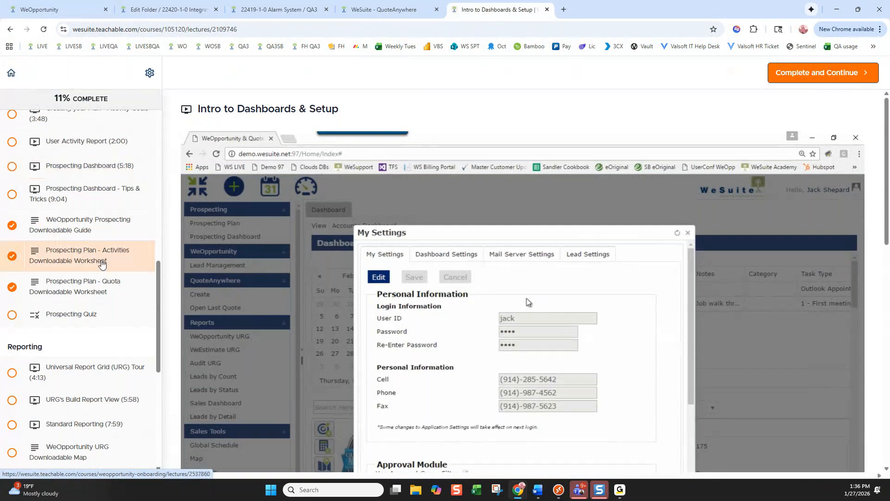
{"action": "scroll", "coordinate": [100, 292], "scroll_direction": "down", "scroll_amount": 4}
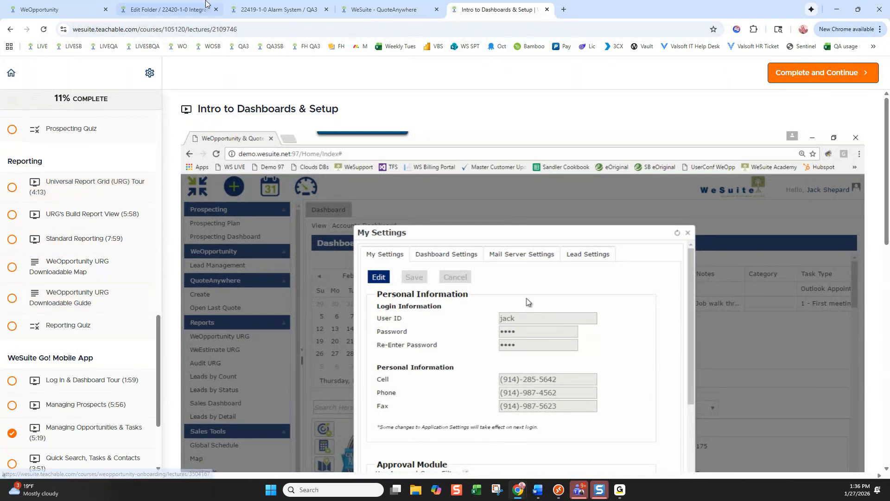
{"action": "left_click", "coordinate": [55, 9]}
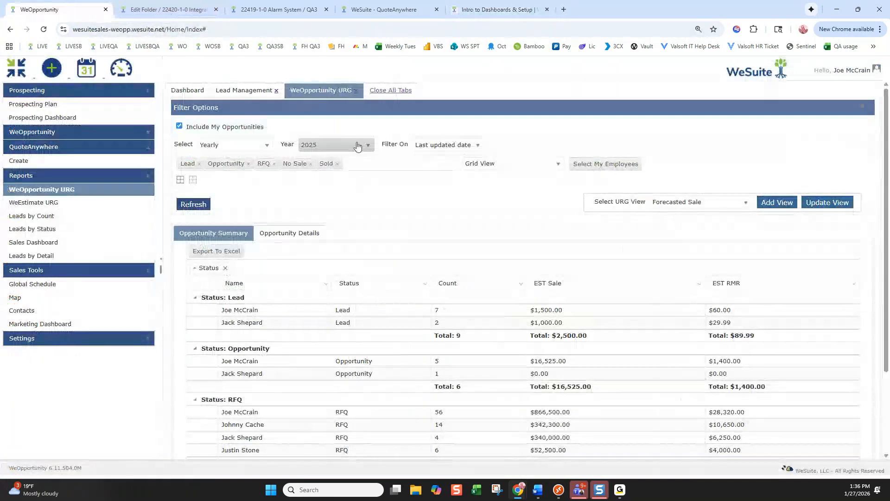
Filter the URG report to 2025 with Lead, Opportunity and RFQ statuses, dropping No Sale, then show Opportunity Details
{"action": "left_click", "coordinate": [324, 146]}
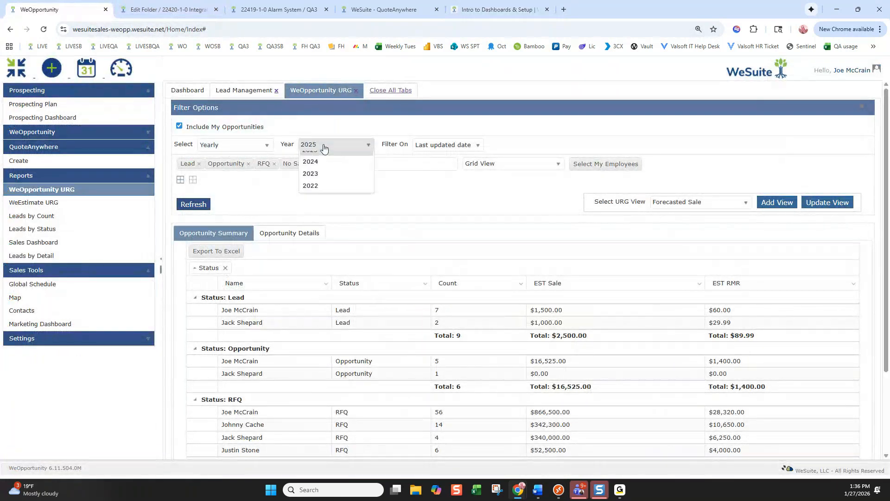
{"action": "left_click", "coordinate": [320, 157]}
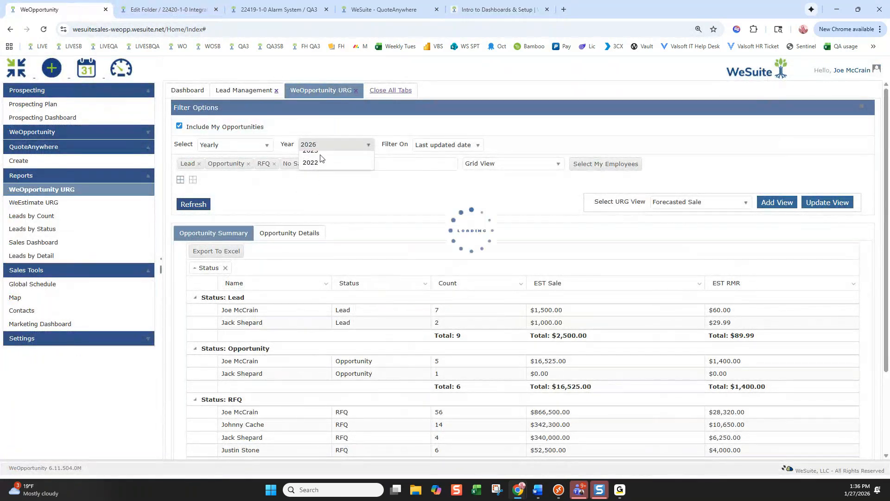
{"action": "left_click", "coordinate": [311, 164]}
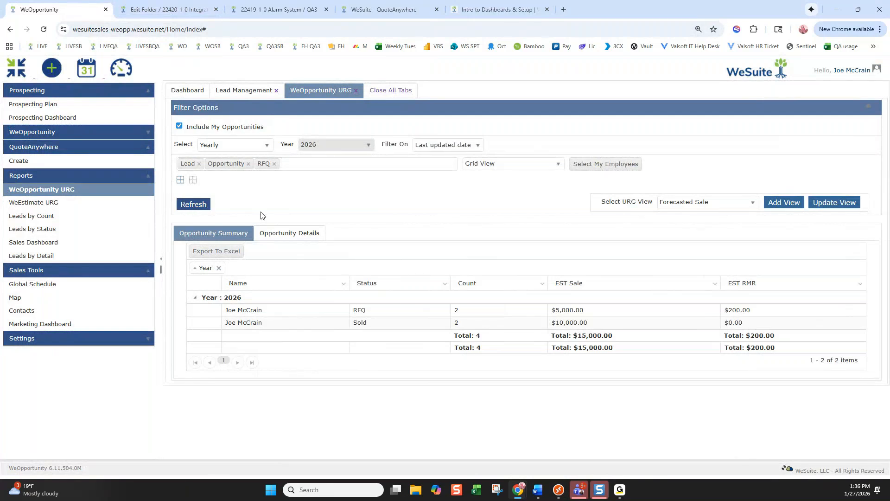
{"action": "left_click", "coordinate": [197, 207]}
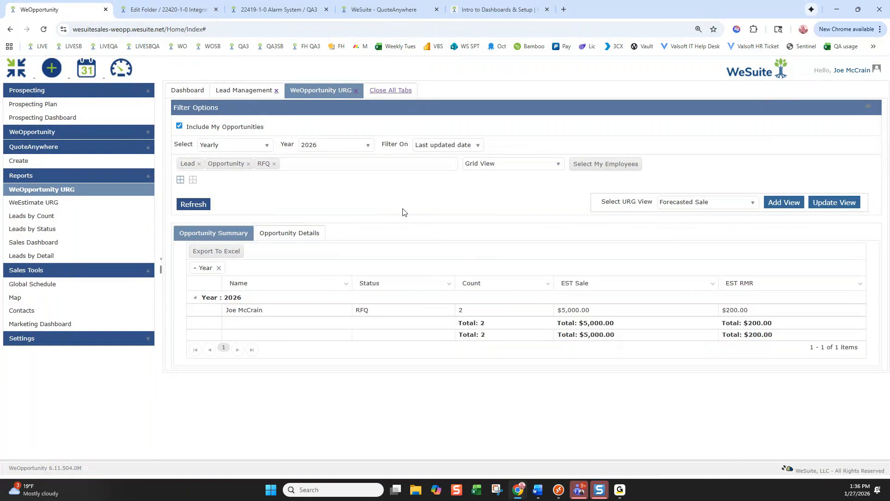
{"action": "left_click", "coordinate": [336, 145]}
{"action": "left_click", "coordinate": [314, 169]}
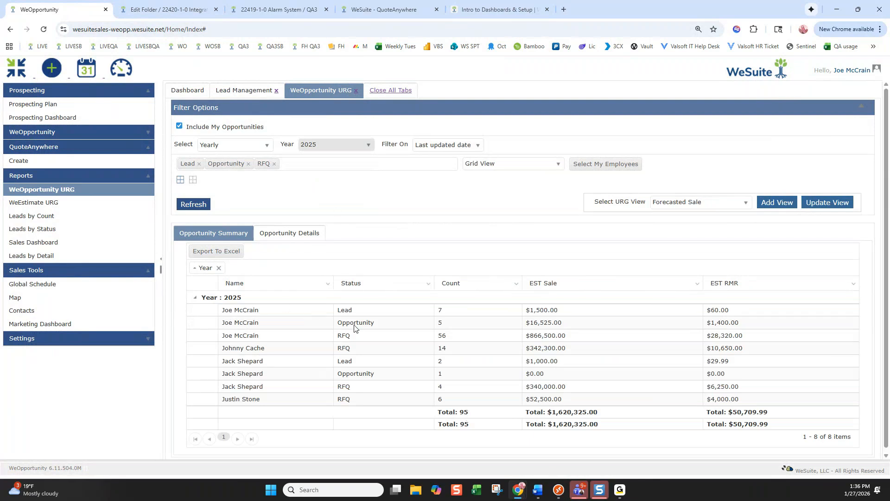
{"action": "left_click", "coordinate": [303, 234]}
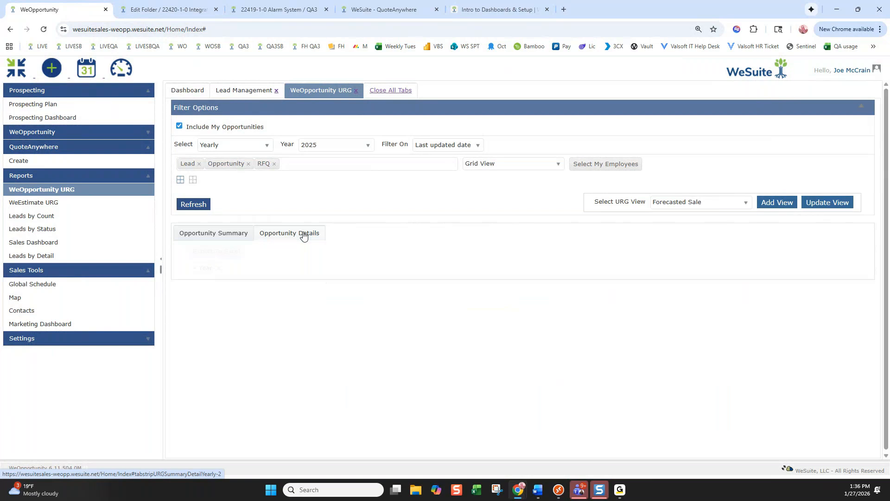
Add the Last Update Date column to the opportunity grid
{"action": "left_click", "coordinate": [444, 283]}
{"action": "mouse_move", "coordinate": [401, 329]}
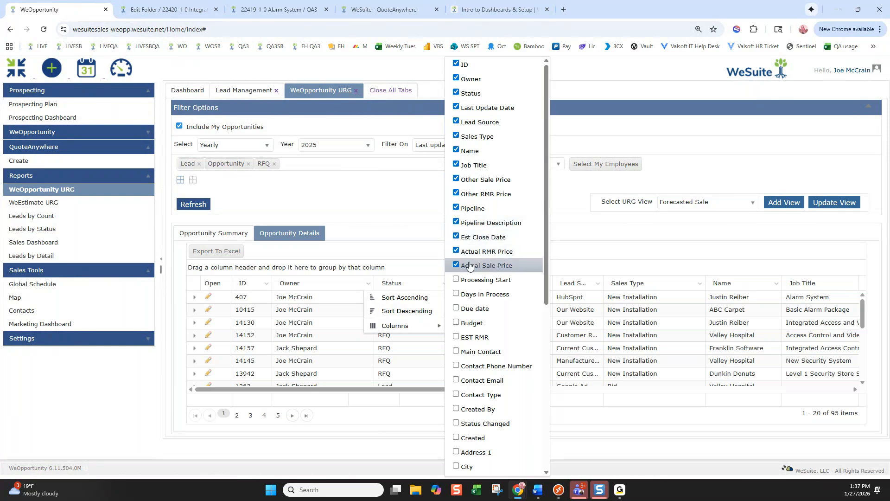
{"action": "scroll", "coordinate": [473, 308], "scroll_direction": "down", "scroll_amount": 4}
{"action": "scroll", "coordinate": [473, 310], "scroll_direction": "down", "scroll_amount": 3}
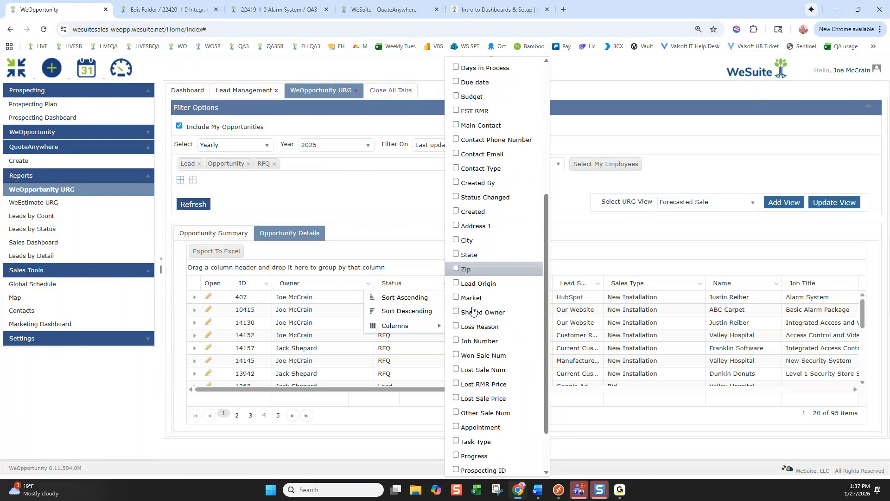
{"action": "scroll", "coordinate": [473, 310], "scroll_direction": "up", "scroll_amount": 1}
{"action": "scroll", "coordinate": [473, 418], "scroll_direction": "down", "scroll_amount": 1}
{"action": "left_click", "coordinate": [471, 442]}
{"action": "scroll", "coordinate": [501, 387], "scroll_direction": "up", "scroll_amount": 2}
{"action": "scroll", "coordinate": [500, 386], "scroll_direction": "up", "scroll_amount": 1}
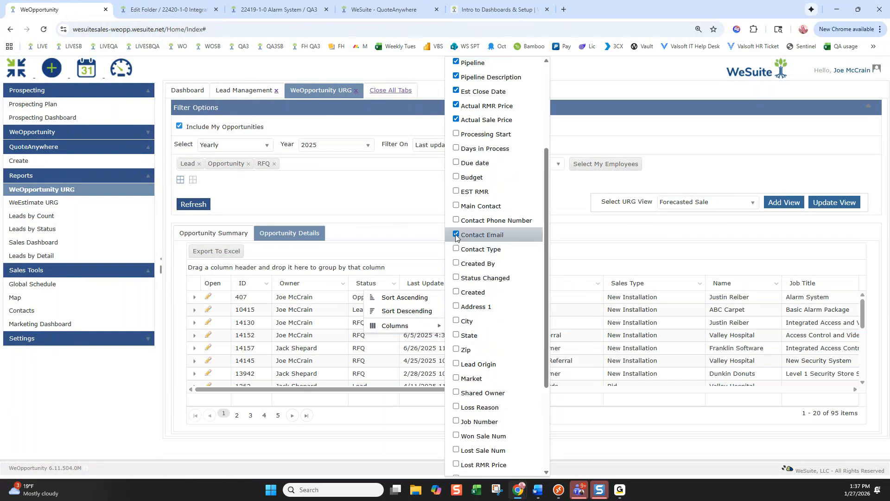
{"action": "left_click", "coordinate": [421, 204]}
Move the Main Contact, Contact Phone Number and Contact Email columns toward the front of the grid
{"action": "left_click_drag", "start_coordinate": [421, 393], "coordinate": [818, 394]}
{"action": "left_click_drag", "start_coordinate": [491, 284], "coordinate": [260, 284]}
{"action": "left_click_drag", "start_coordinate": [560, 288], "coordinate": [366, 288]}
{"action": "left_click_drag", "start_coordinate": [632, 287], "coordinate": [420, 285]}
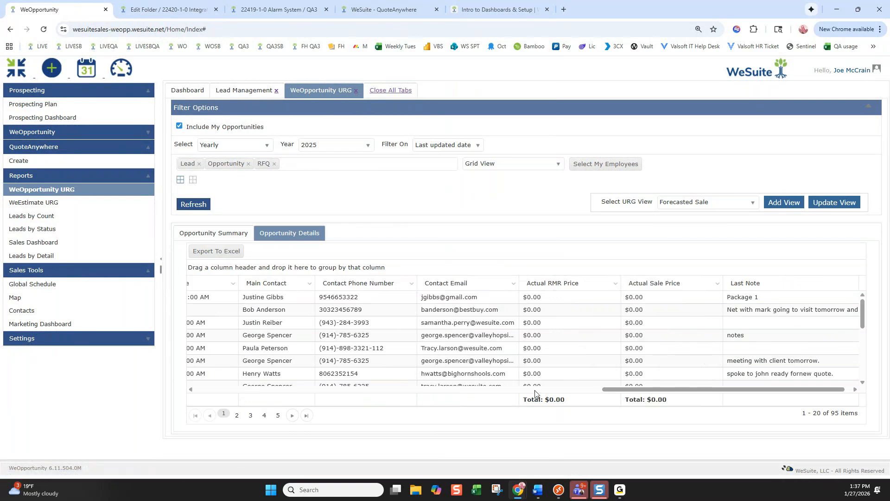
{"action": "left_click_drag", "start_coordinate": [624, 390], "coordinate": [497, 389]}
{"action": "left_click_drag", "start_coordinate": [611, 285], "coordinate": [327, 291]}
{"action": "left_click_drag", "start_coordinate": [710, 285], "coordinate": [437, 282]}
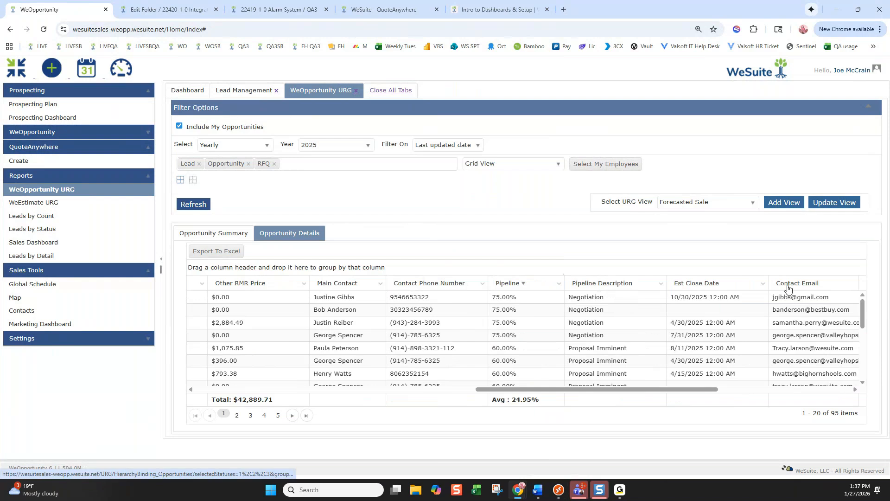
{"action": "left_click_drag", "start_coordinate": [788, 288], "coordinate": [497, 283]}
{"action": "left_click_drag", "start_coordinate": [631, 285], "coordinate": [408, 285]}
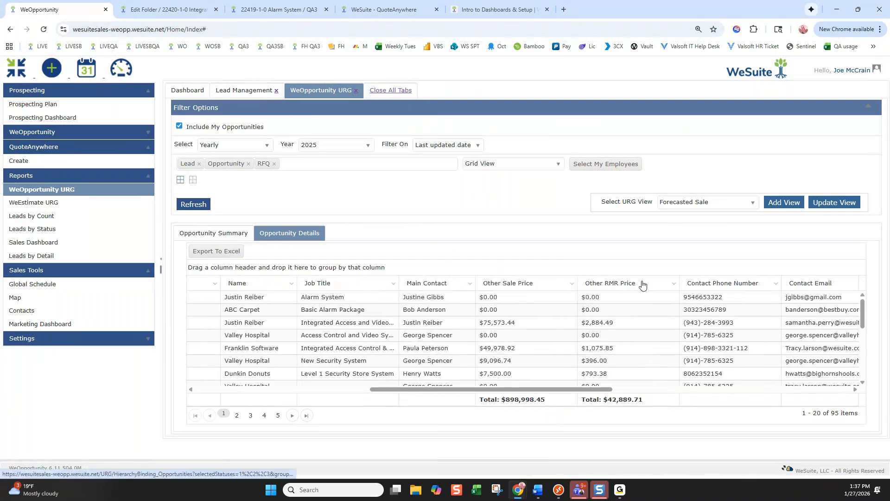
{"action": "left_click_drag", "start_coordinate": [717, 287], "coordinate": [499, 284]}
{"action": "left_click_drag", "start_coordinate": [807, 286], "coordinate": [601, 284]}
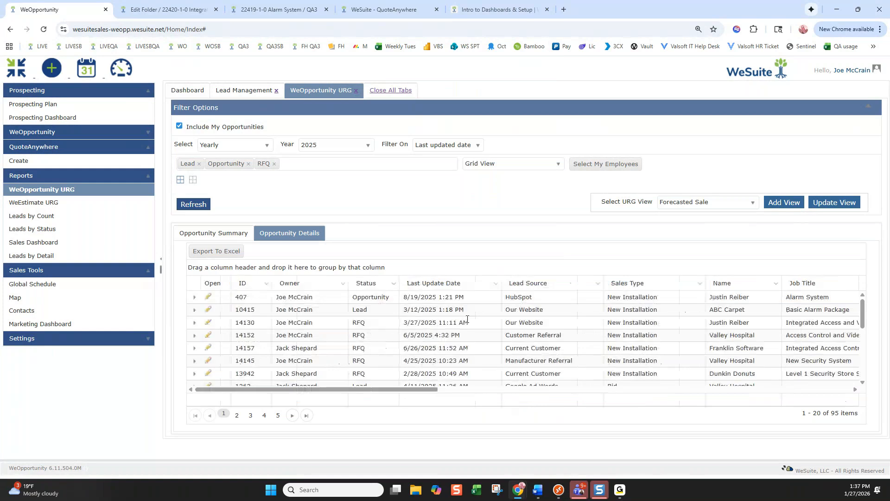
Sort by Last Update Date and save the updated Forecasted Sale view
{"action": "left_click", "coordinate": [474, 288]}
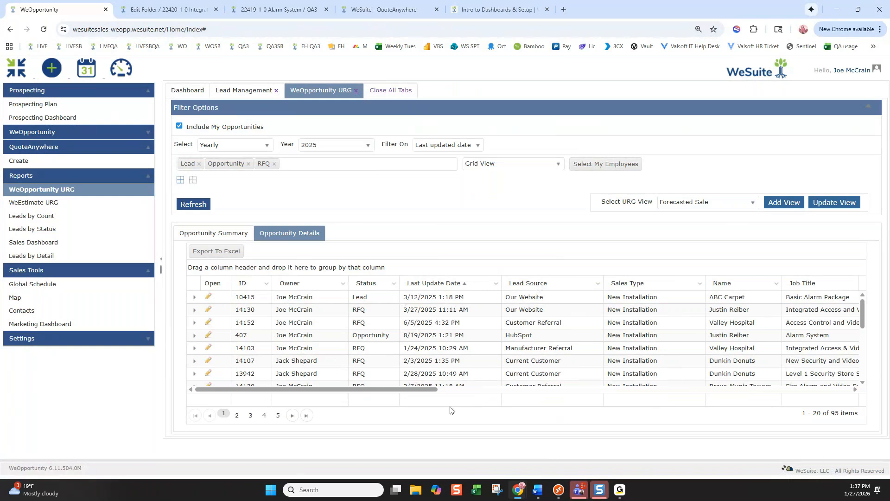
{"action": "left_click_drag", "start_coordinate": [435, 389], "coordinate": [671, 394]}
{"action": "left_click_drag", "start_coordinate": [516, 297], "coordinate": [656, 302]}
{"action": "left_click_drag", "start_coordinate": [650, 389], "coordinate": [719, 392]}
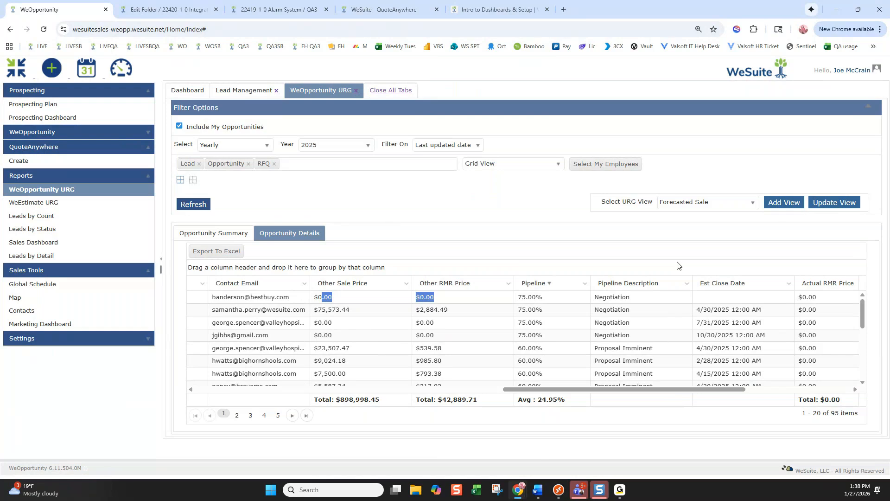
{"action": "left_click", "coordinate": [606, 163]}
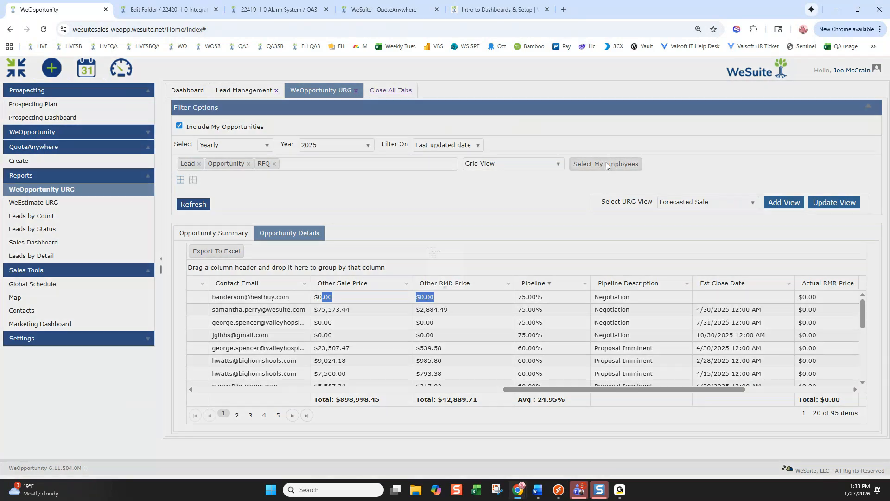
{"action": "left_click", "coordinate": [553, 140]}
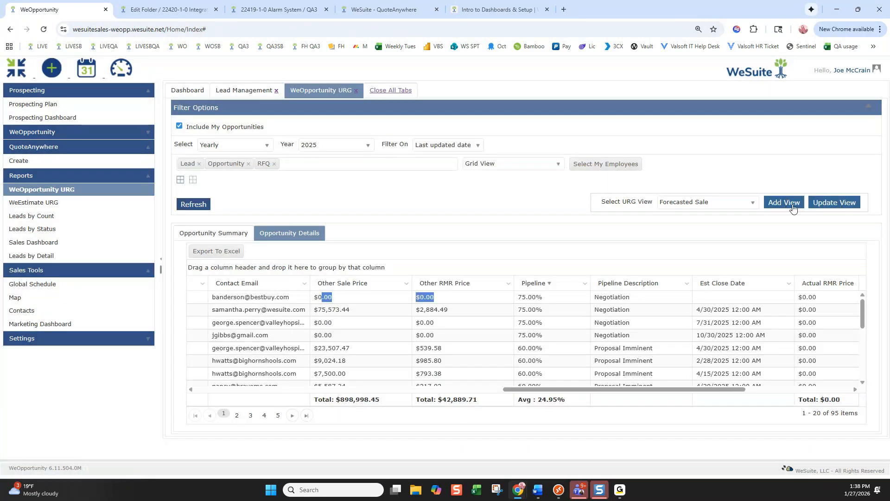
{"action": "left_click", "coordinate": [836, 203]}
{"action": "left_click", "coordinate": [428, 299]}
In the detailed opportunity list, group by Status and then remove the grouping
{"action": "left_click", "coordinate": [306, 233]}
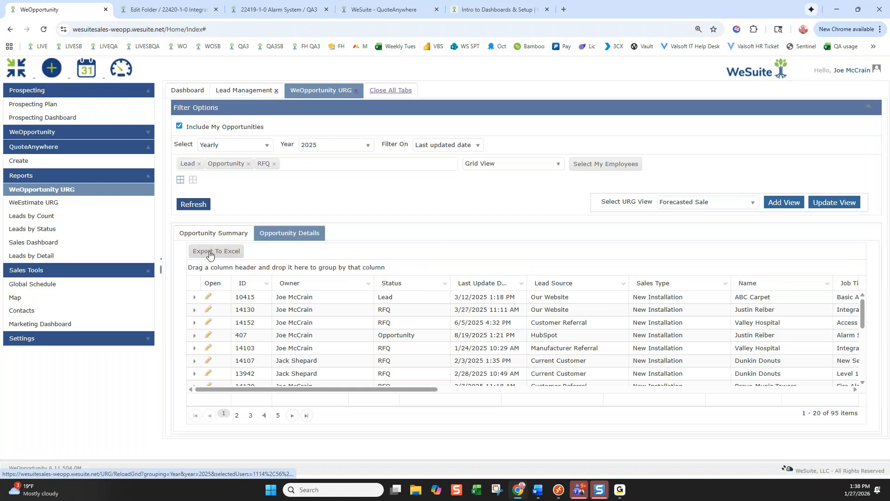
{"action": "left_click", "coordinate": [625, 284]}
{"action": "mouse_move", "coordinate": [650, 325]}
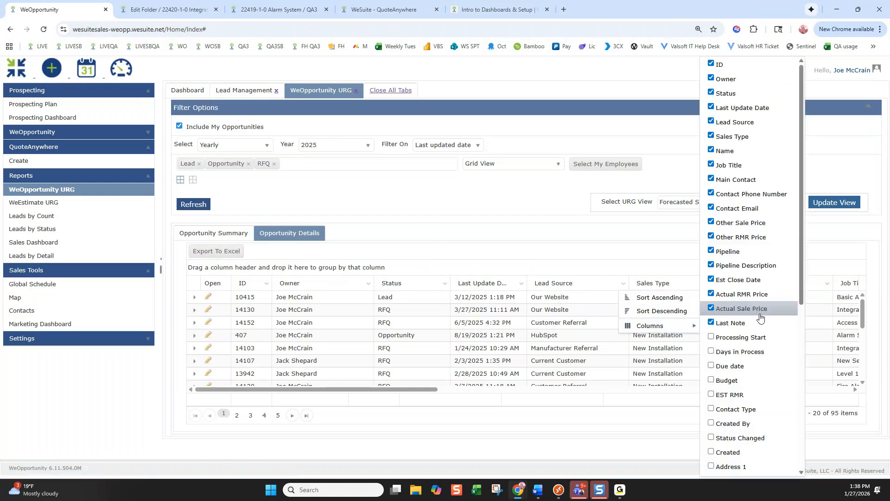
{"action": "left_click", "coordinate": [490, 200]}
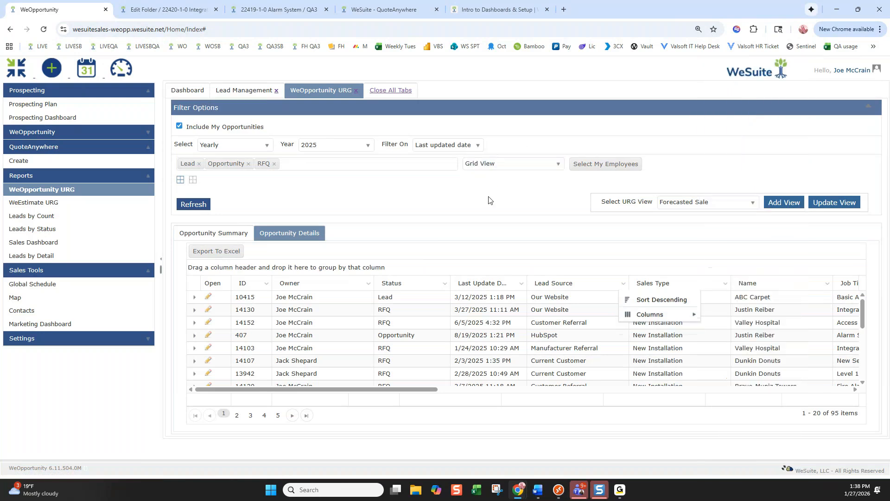
{"action": "left_click_drag", "start_coordinate": [416, 287], "coordinate": [329, 270]}
{"action": "left_click_drag", "start_coordinate": [218, 272], "coordinate": [338, 299]}
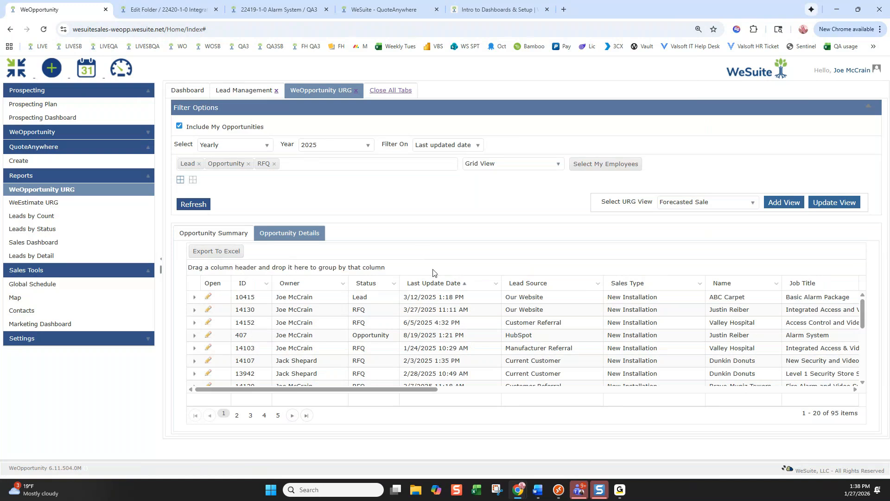
Sort by Last Update Date newest first and open opportunity 407 in its own tab
{"action": "left_click", "coordinate": [438, 284]}
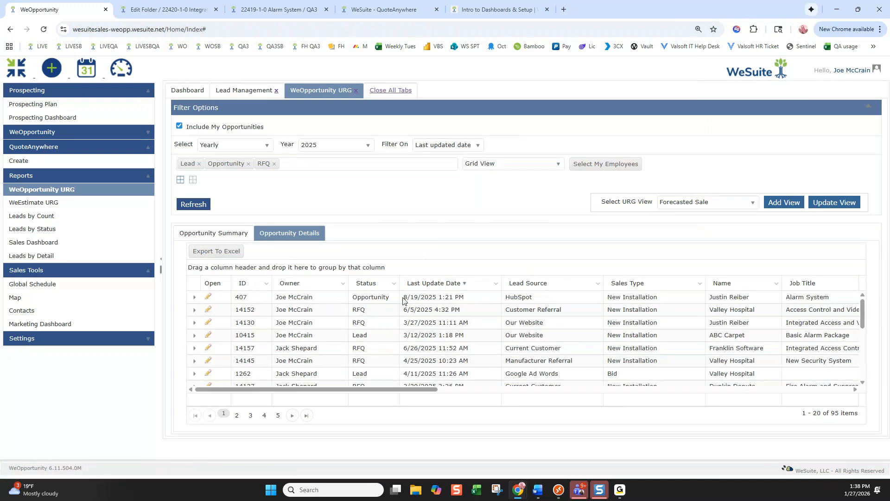
{"action": "left_click_drag", "start_coordinate": [403, 300], "coordinate": [482, 299]}
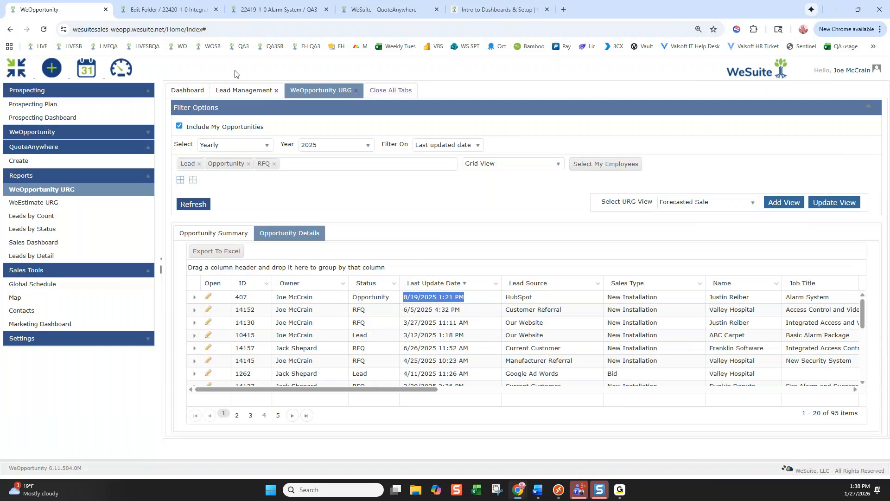
{"action": "left_click", "coordinate": [405, 87]}
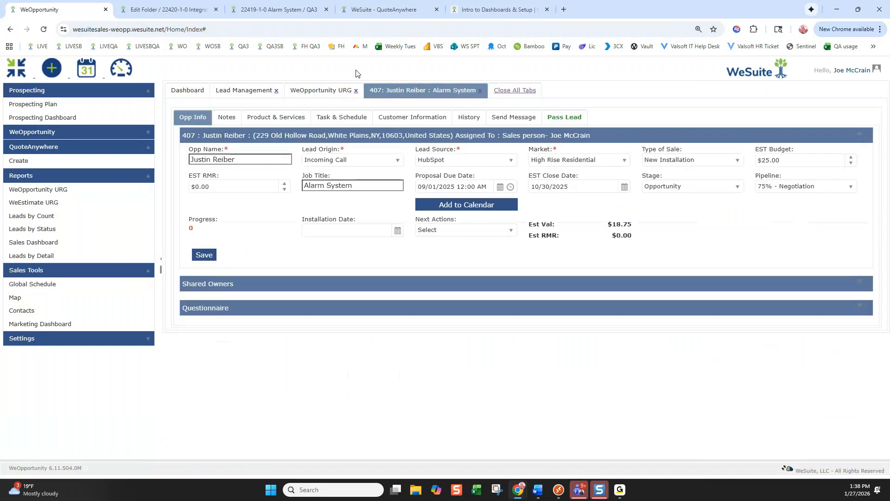
Open Dunkin Donuts opportunity 13942's notes, start a new note, then return to the URG report
{"action": "left_click", "coordinate": [340, 90]}
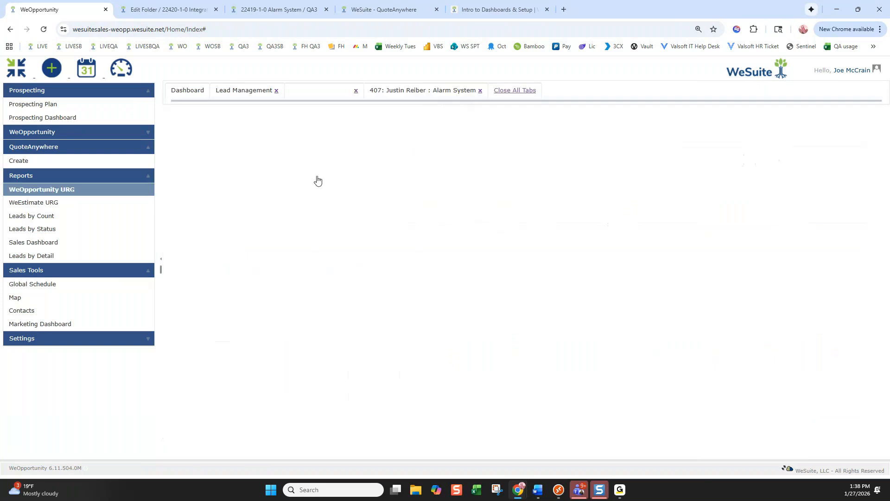
{"action": "scroll", "coordinate": [208, 324], "scroll_direction": "down", "scroll_amount": 2}
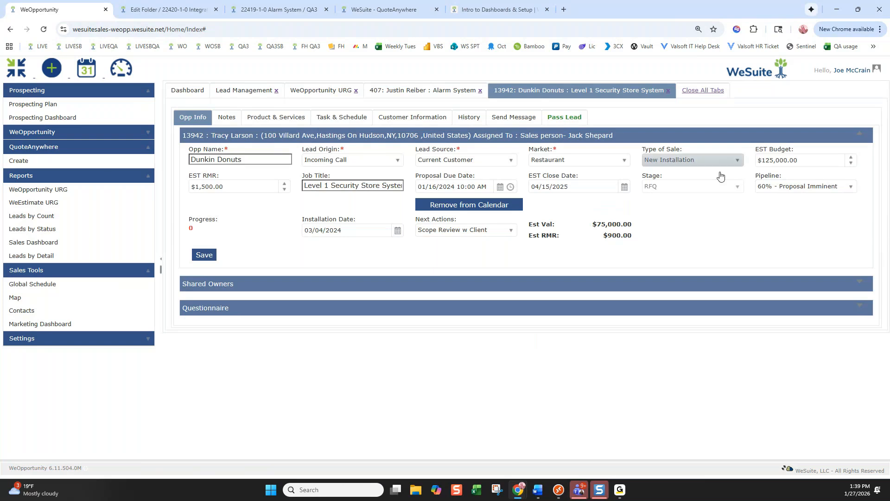
{"action": "left_click", "coordinate": [227, 114]}
{"action": "left_click", "coordinate": [206, 152]}
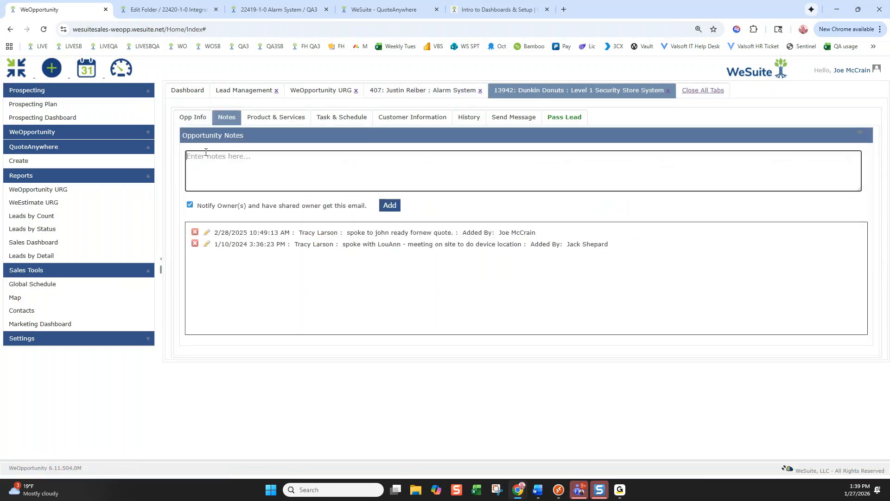
{"action": "left_click", "coordinate": [323, 91]}
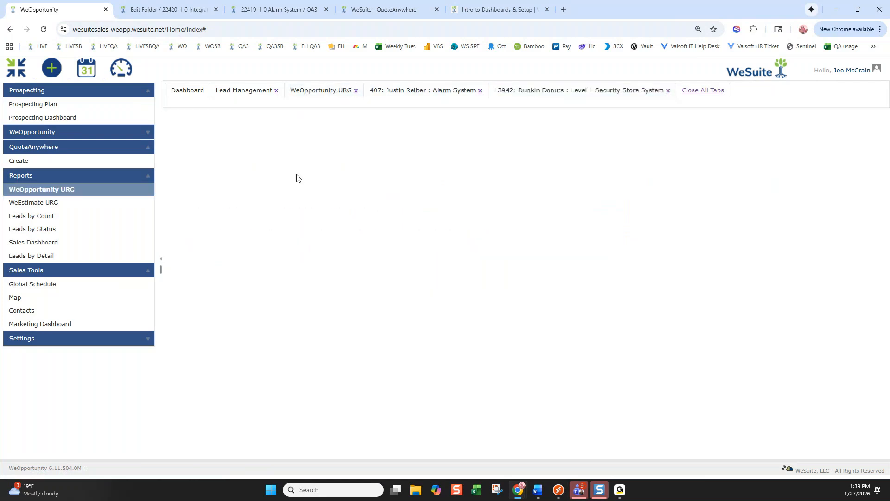
{"action": "mouse_move", "coordinate": [429, 389]}
{"action": "left_mouse_down"}
{"action": "mouse_move", "coordinate": [508, 390]}
{"action": "mouse_move", "coordinate": [429, 390]}
{"action": "left_mouse_up"}
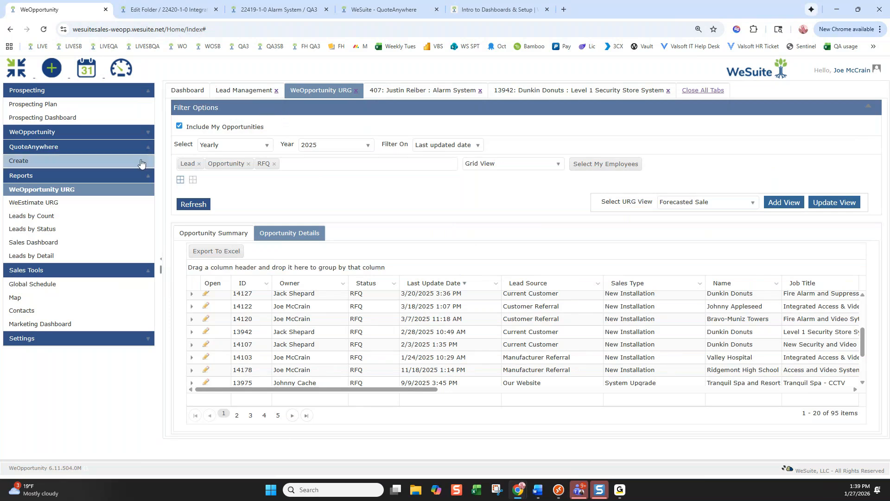
Filter the report to No Sale status with a date range starting 10/1/2024 and reload it
{"action": "left_click", "coordinate": [274, 164]}
{"action": "left_click", "coordinate": [249, 164]}
{"action": "left_click", "coordinate": [198, 164]}
{"action": "left_click", "coordinate": [207, 165]}
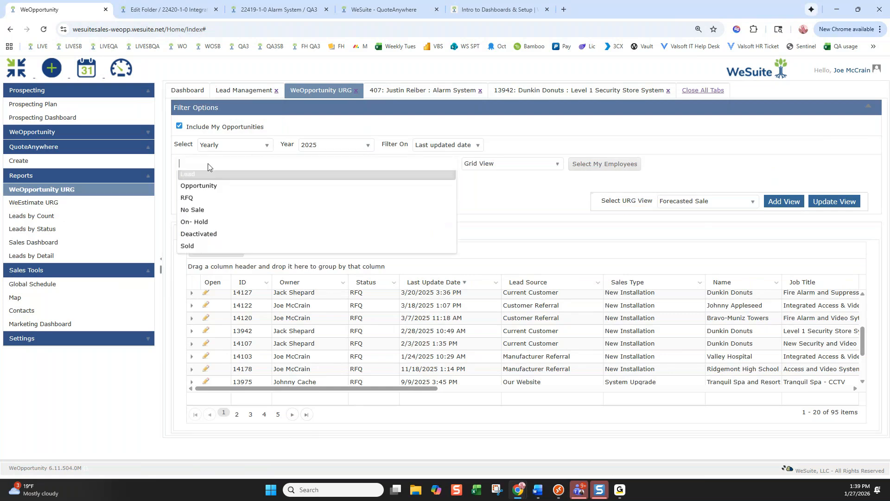
{"action": "left_click", "coordinate": [192, 211]}
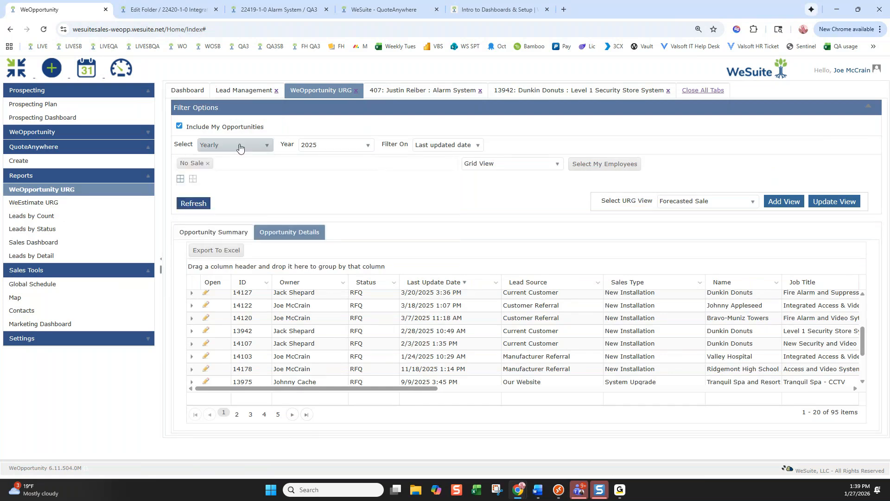
{"action": "left_click", "coordinate": [240, 147]}
{"action": "left_click", "coordinate": [213, 203]}
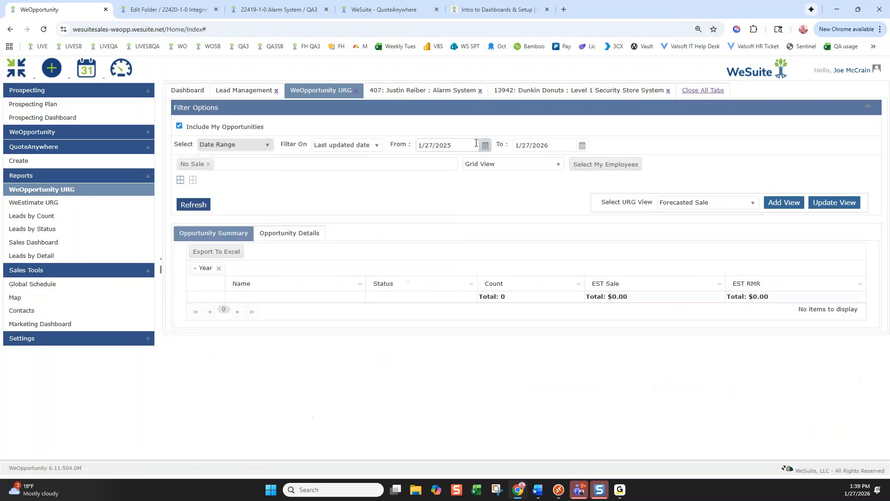
{"action": "left_click", "coordinate": [484, 146]}
{"action": "left_click", "coordinate": [425, 160]}
{"action": "left_click", "coordinate": [425, 161]}
{"action": "left_click", "coordinate": [425, 161]}
{"action": "left_click", "coordinate": [455, 188]}
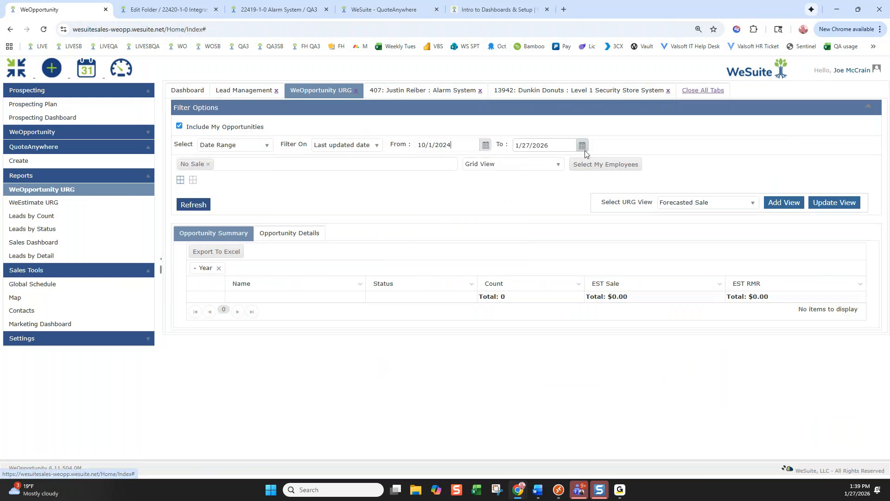
{"action": "left_click", "coordinate": [186, 209]}
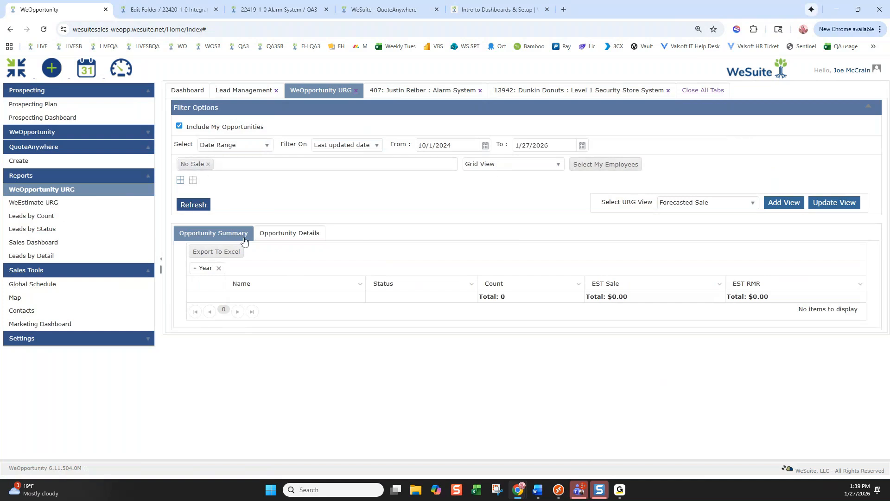
Add On-Hold and Deactivated to the status filter and reload with the employee selection
{"action": "left_click", "coordinate": [243, 164]}
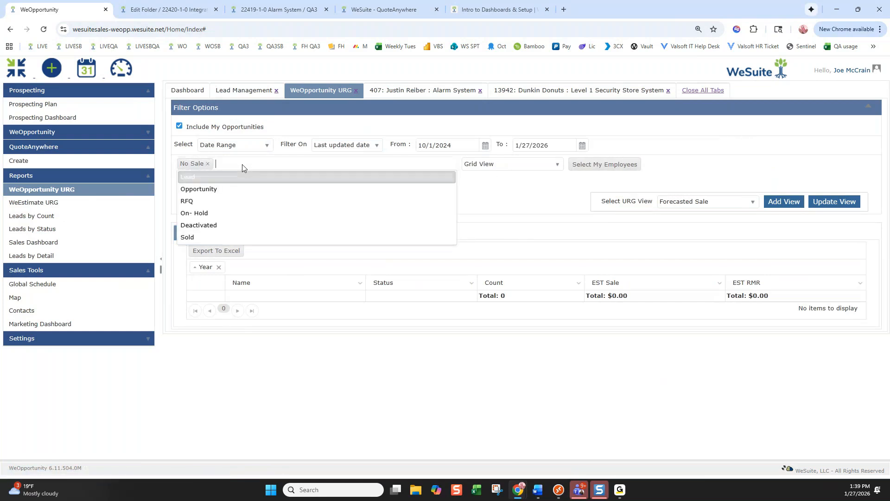
{"action": "left_click", "coordinate": [217, 213]}
{"action": "left_click", "coordinate": [217, 213]}
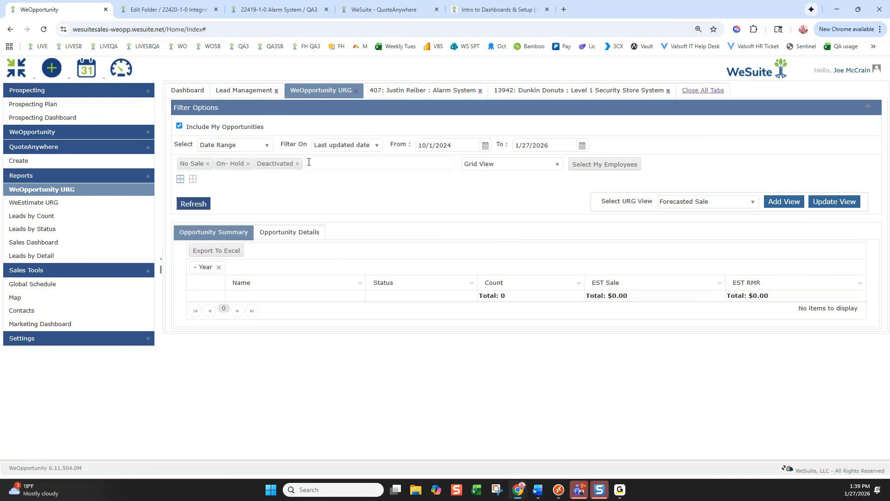
{"action": "left_click", "coordinate": [626, 172]}
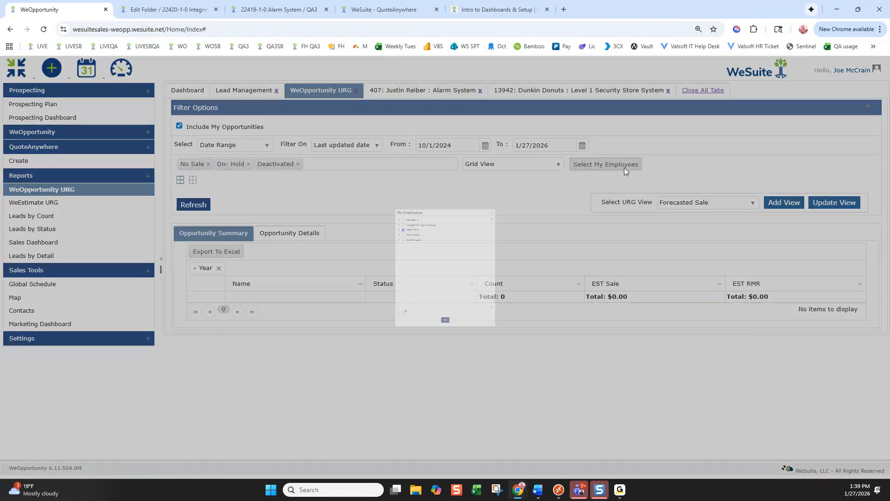
{"action": "left_click", "coordinate": [446, 389]}
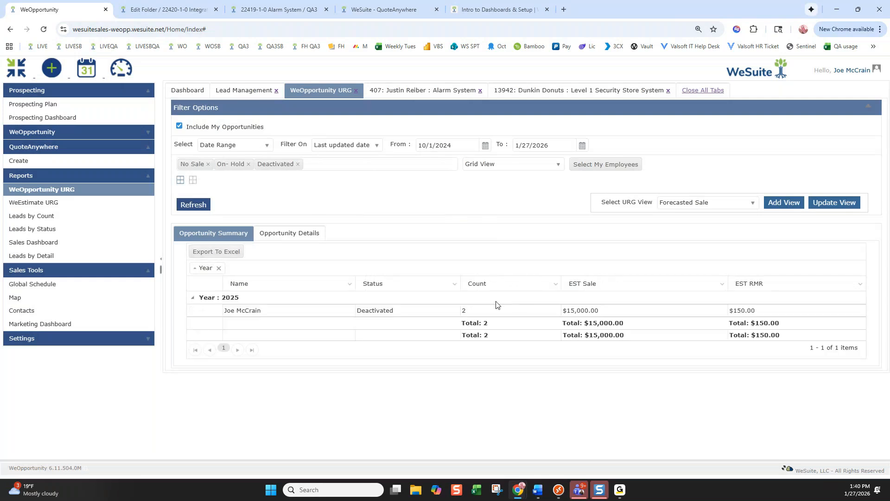
Show the opportunity details grid with an added Loss Reason column
{"action": "left_click", "coordinate": [286, 236]}
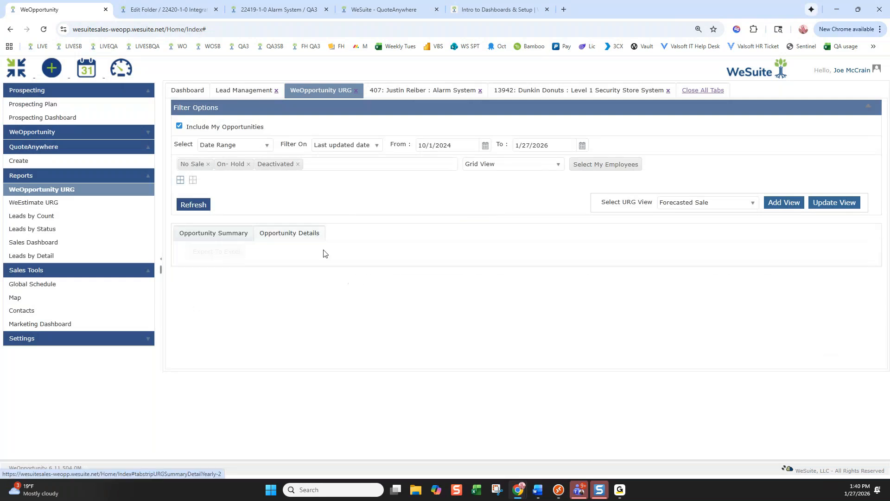
{"action": "left_click", "coordinate": [445, 284]}
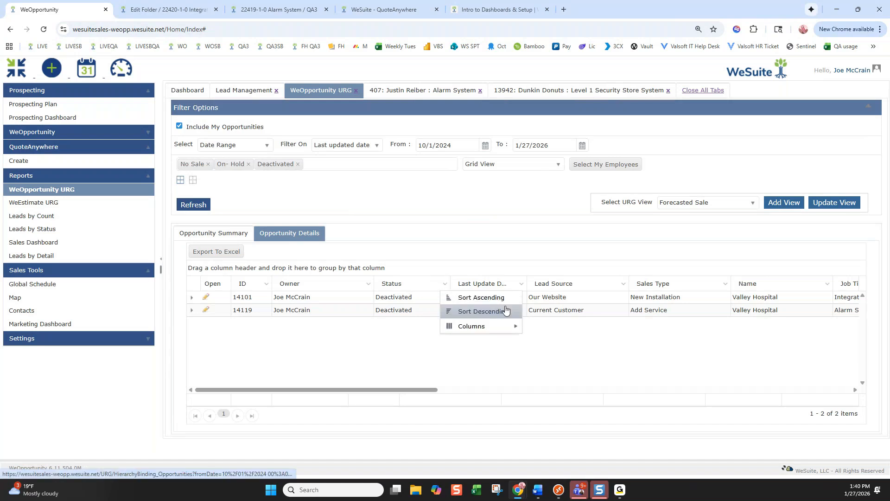
{"action": "mouse_move", "coordinate": [478, 326]}
{"action": "scroll", "coordinate": [561, 371], "scroll_direction": "down", "scroll_amount": 2}
{"action": "scroll", "coordinate": [561, 373], "scroll_direction": "down", "scroll_amount": 2}
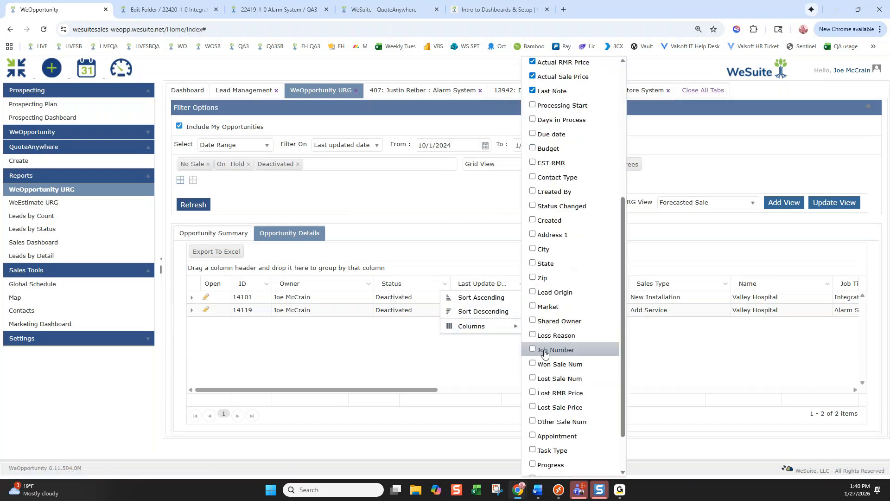
{"action": "left_click", "coordinate": [532, 336]}
{"action": "left_click", "coordinate": [464, 386]}
{"action": "left_click_drag", "start_coordinate": [422, 392], "coordinate": [395, 393]}
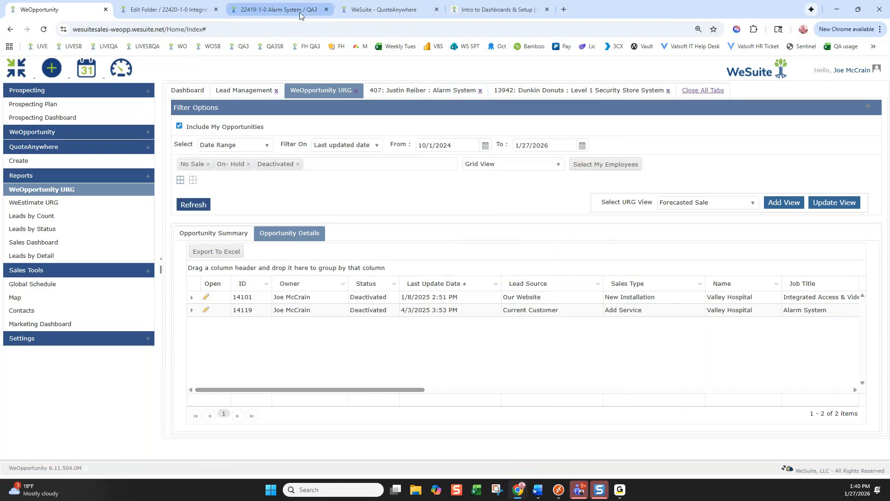
{"action": "left_click", "coordinate": [359, 10]}
{"action": "left_click", "coordinate": [44, 30]}
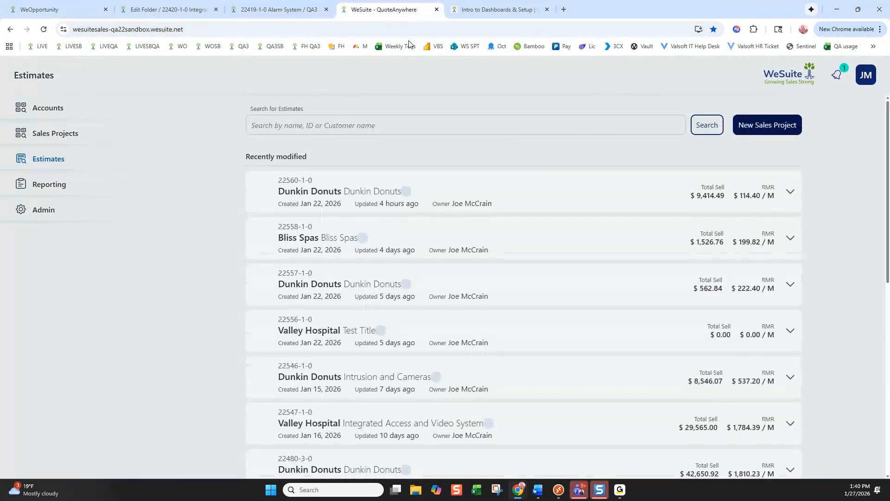
{"action": "left_click", "coordinate": [514, 12]}
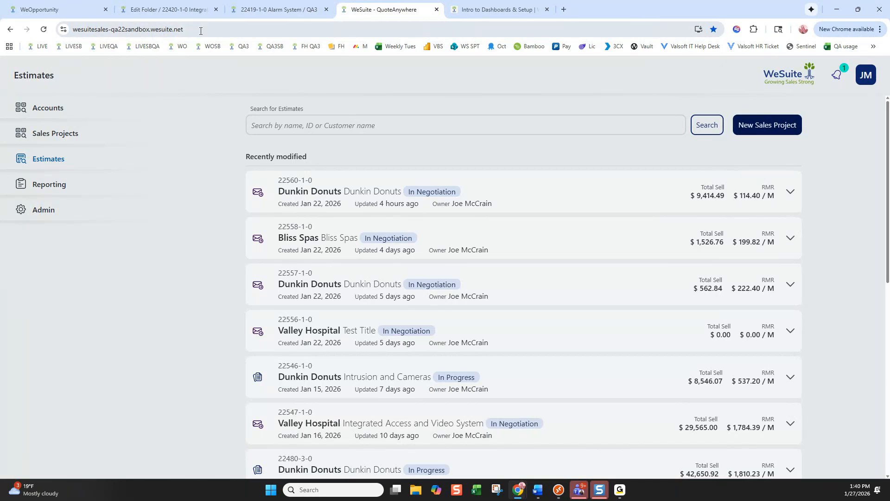
{"action": "left_click", "coordinate": [279, 9]}
{"action": "left_click", "coordinate": [29, 74]}
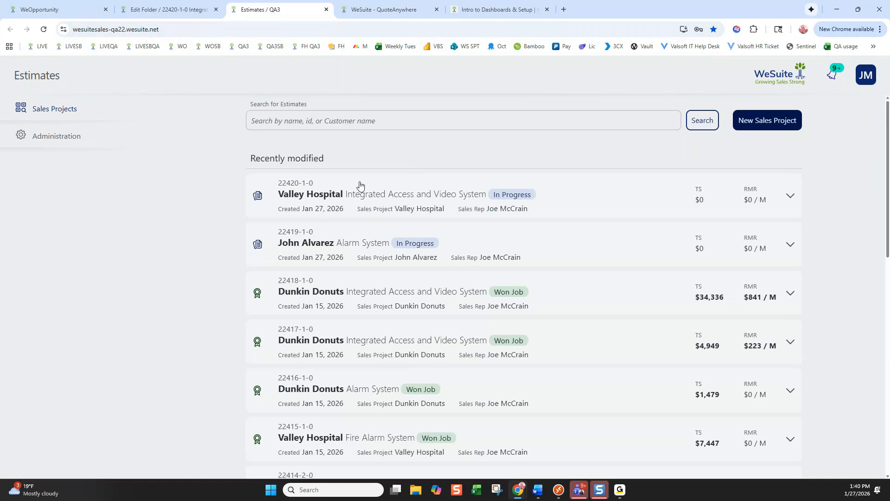
{"action": "left_click", "coordinate": [547, 291]}
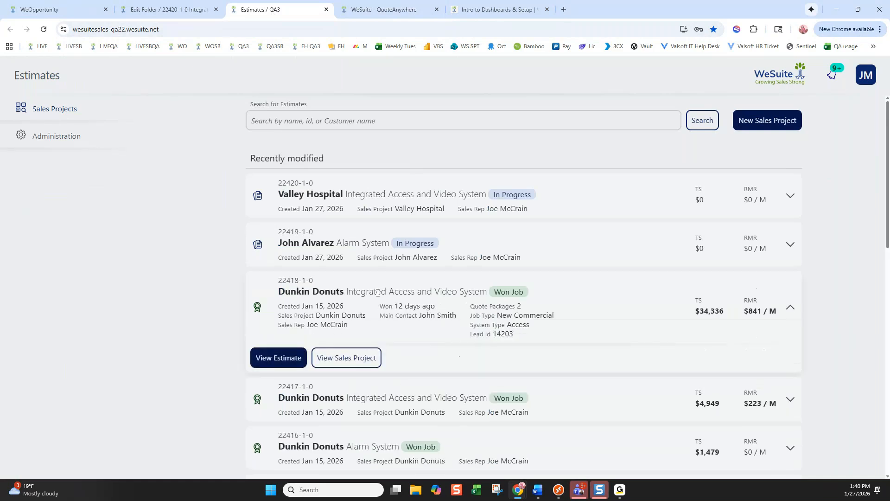
{"action": "left_click", "coordinate": [282, 361]}
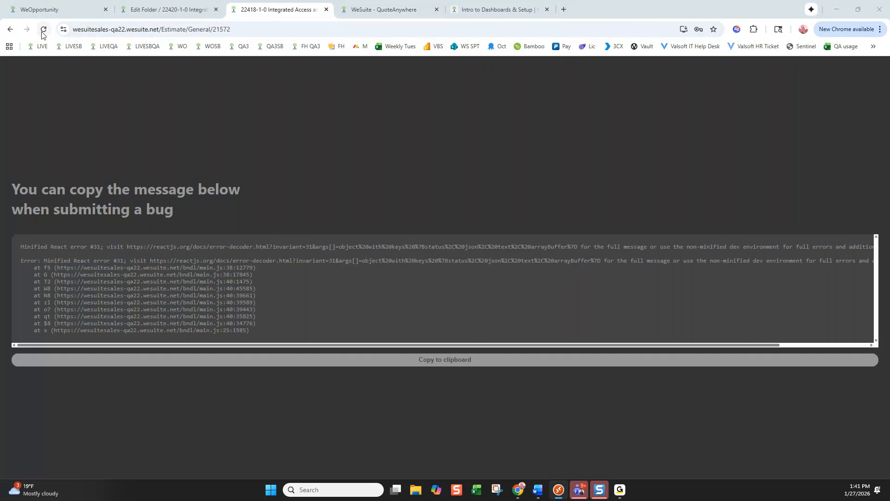
{"action": "left_click", "coordinate": [43, 31]}
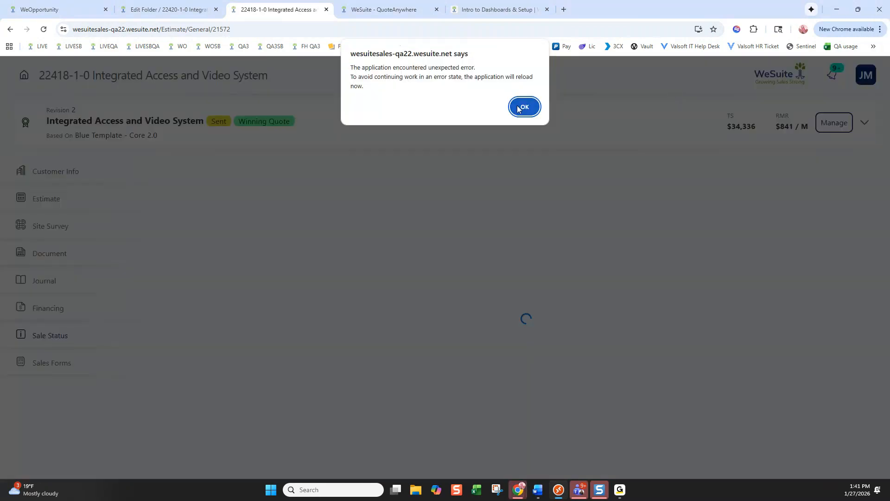
{"action": "left_click", "coordinate": [525, 106]}
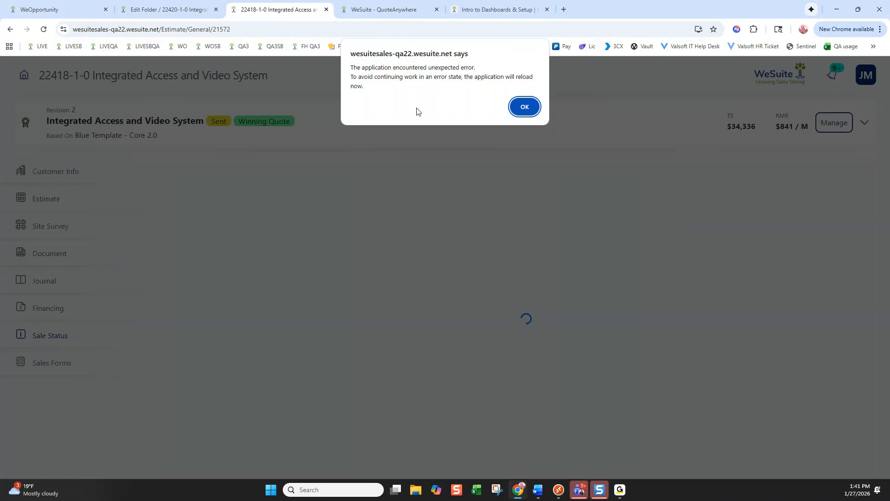
{"action": "left_click_drag", "start_coordinate": [276, 117], "coordinate": [281, 3]}
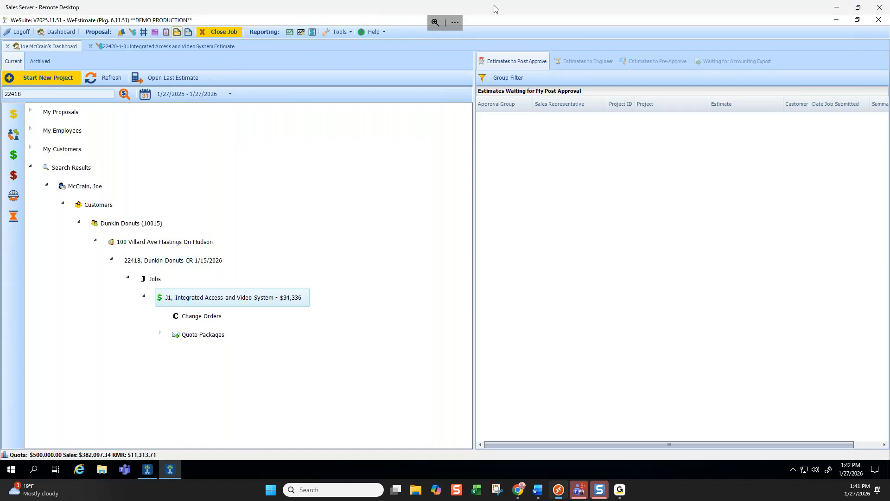
{"action": "left_click", "coordinate": [837, 6]}
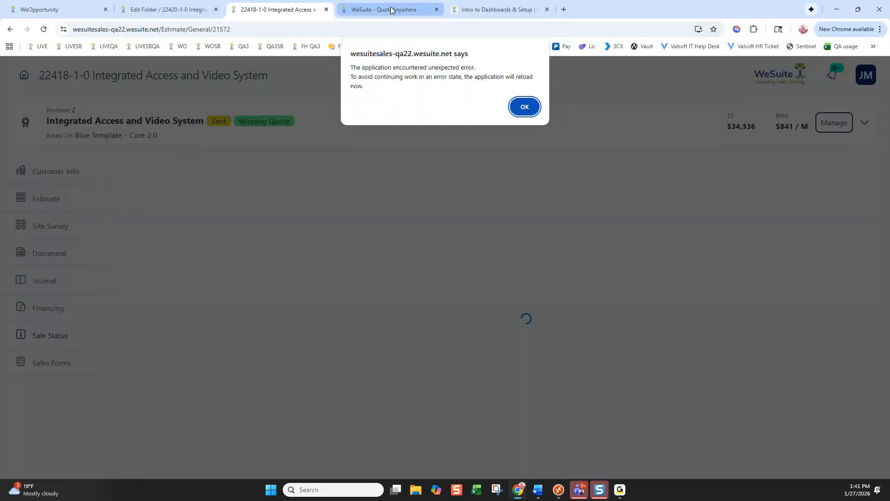
{"action": "left_click", "coordinate": [389, 10]}
{"action": "left_click", "coordinate": [135, 29]}
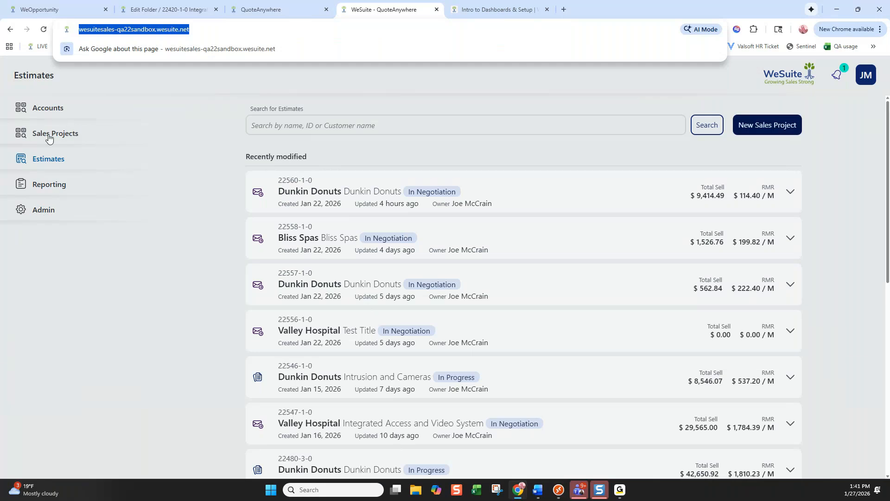
Start a new sales project for customer Valley Hospital named 'Valley Hospital Video System'
{"action": "left_click", "coordinate": [770, 124]}
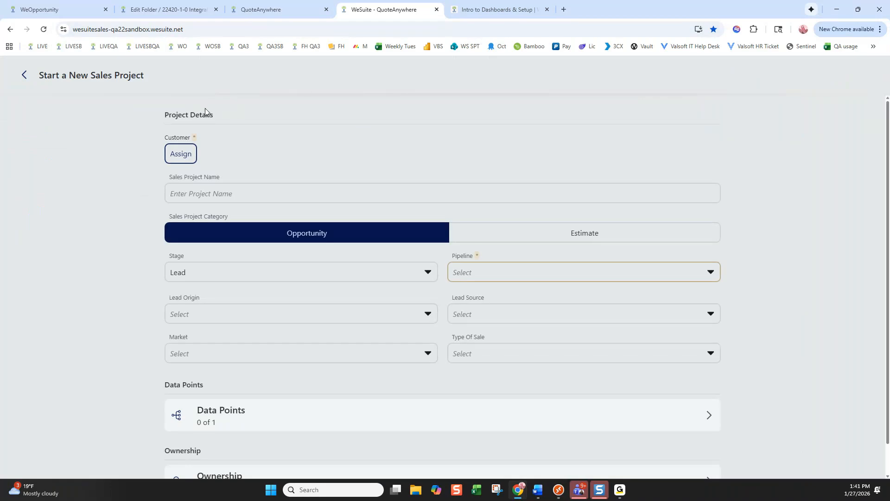
{"action": "left_click", "coordinate": [177, 157]}
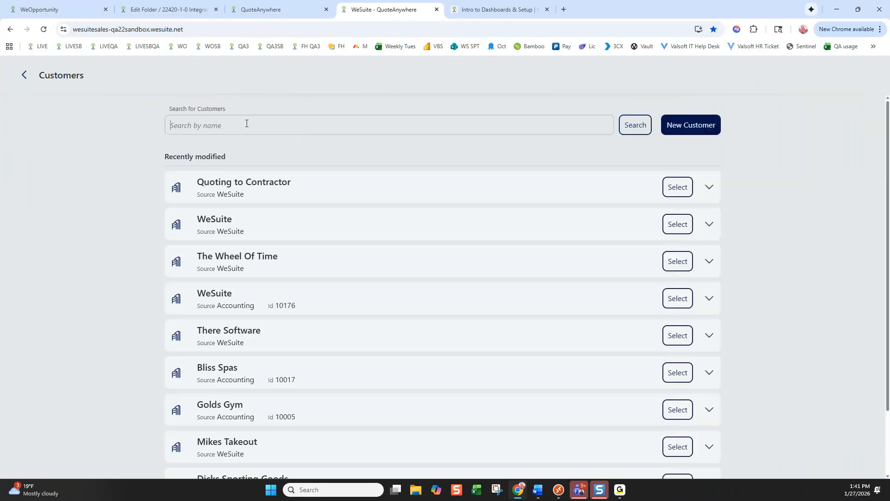
{"action": "type", "text": "valley hospital"}
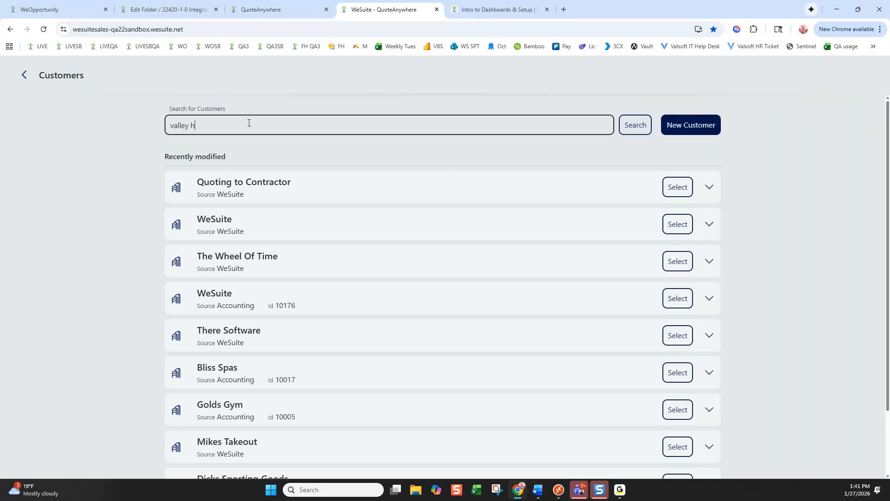
{"action": "key", "text": "Return"}
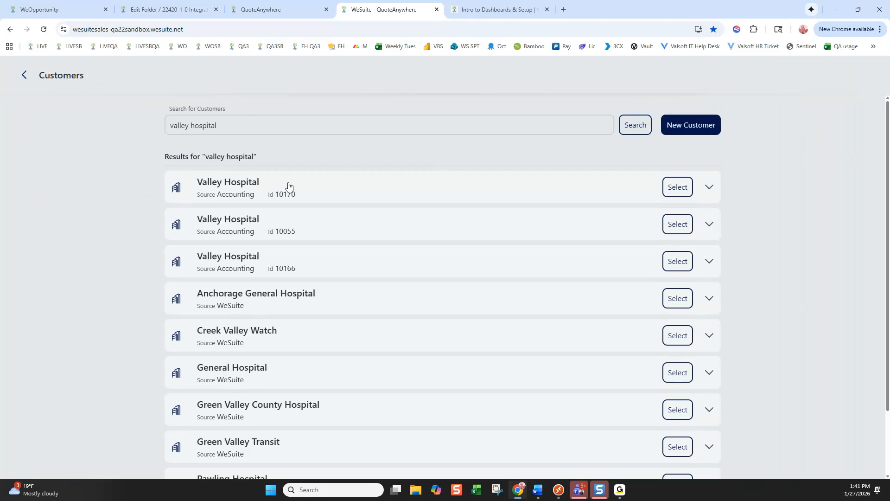
{"action": "left_click", "coordinate": [290, 188]}
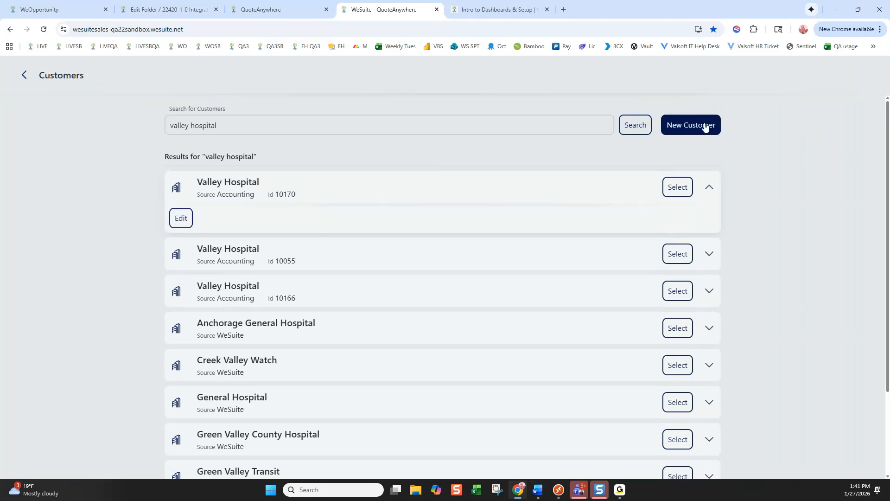
{"action": "left_click", "coordinate": [677, 187]}
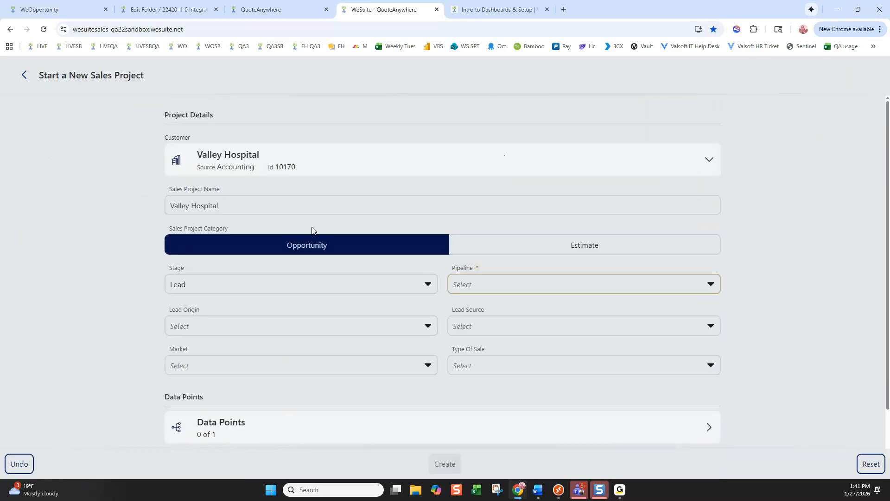
{"action": "left_click", "coordinate": [232, 207]}
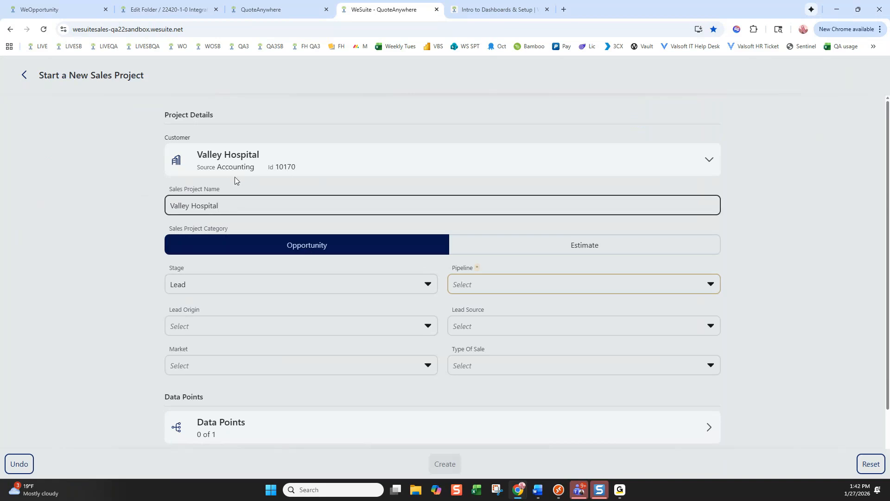
{"action": "double_click", "coordinate": [226, 206]}
{"action": "left_click", "coordinate": [261, 203]}
{"action": "type", "text": "Video System"}
Keep stage Lead; set 15% - First Meeting, Incoming Email, Referral from Customer, Healthcare, Negotiated Sale
{"action": "left_click", "coordinate": [294, 282]}
{"action": "left_click", "coordinate": [294, 282]}
{"action": "left_click", "coordinate": [495, 281]}
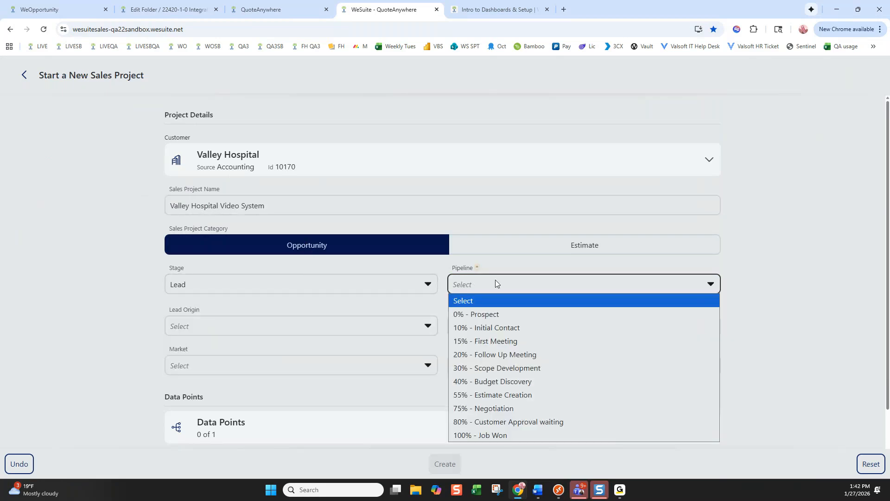
{"action": "left_click", "coordinate": [487, 341]}
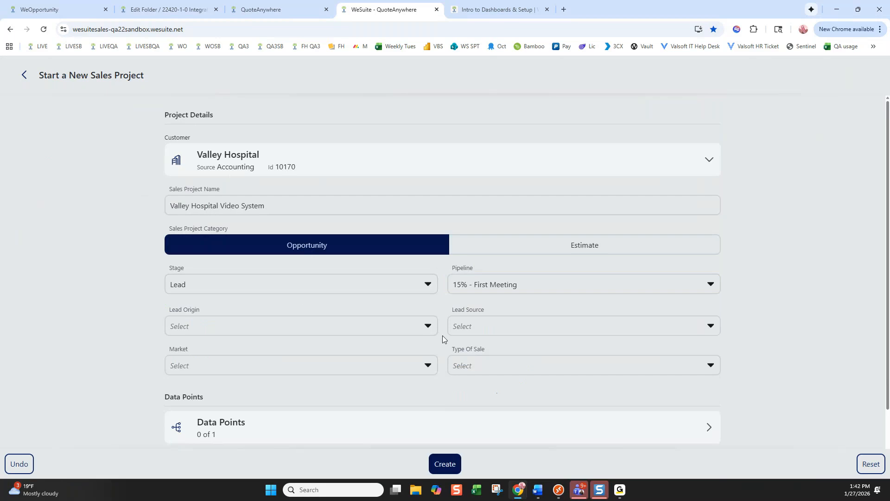
{"action": "left_click", "coordinate": [280, 330]}
{"action": "left_click", "coordinate": [246, 355]}
{"action": "left_click", "coordinate": [509, 320]}
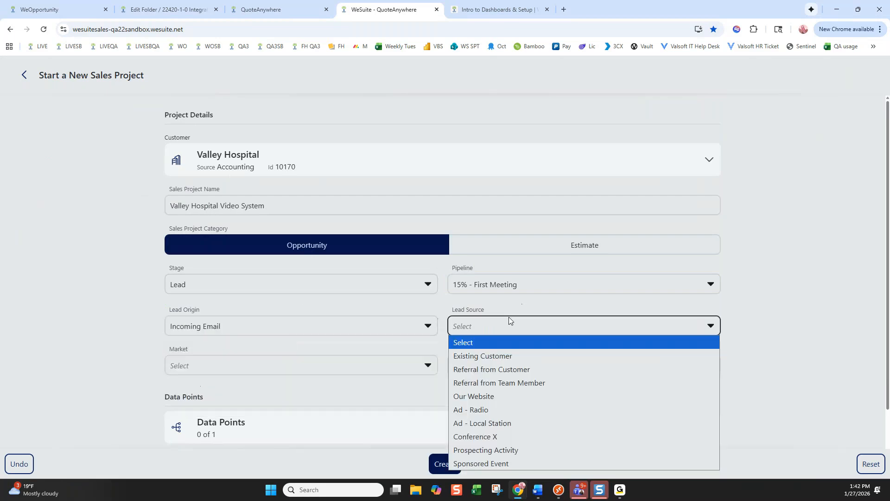
{"action": "left_click", "coordinate": [504, 369]}
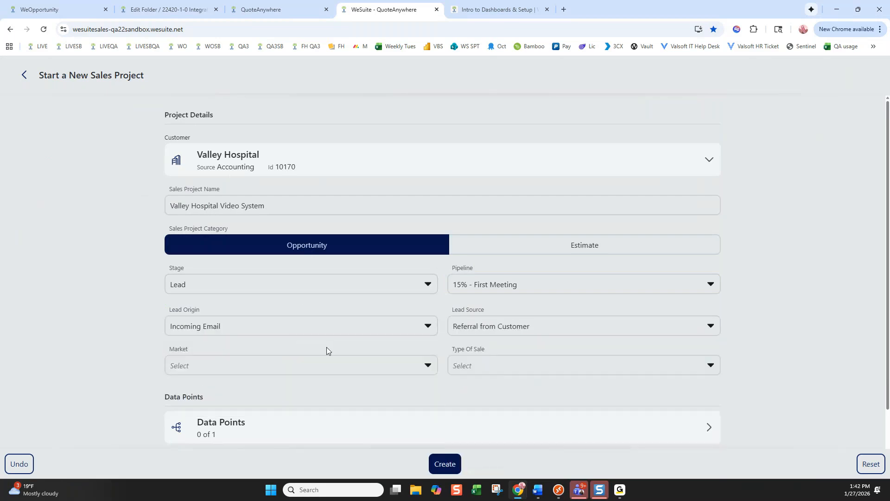
{"action": "left_click", "coordinate": [304, 360]}
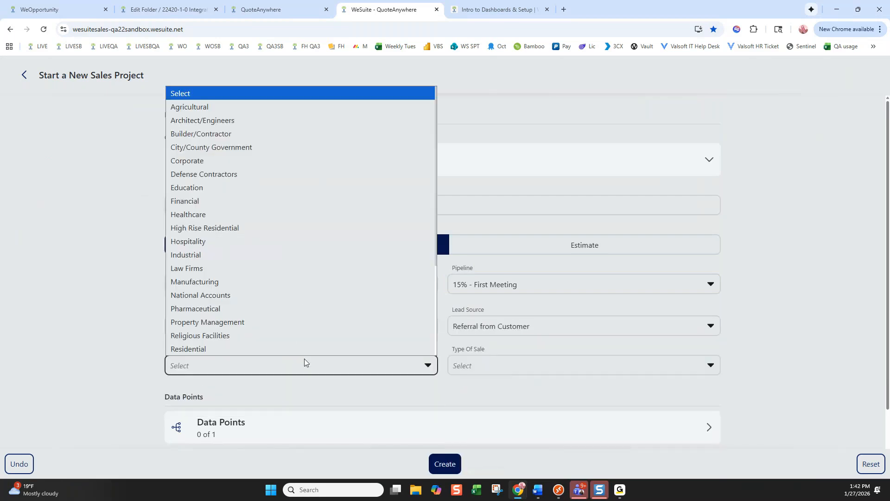
{"action": "left_click", "coordinate": [234, 213]}
{"action": "left_click", "coordinate": [478, 366]}
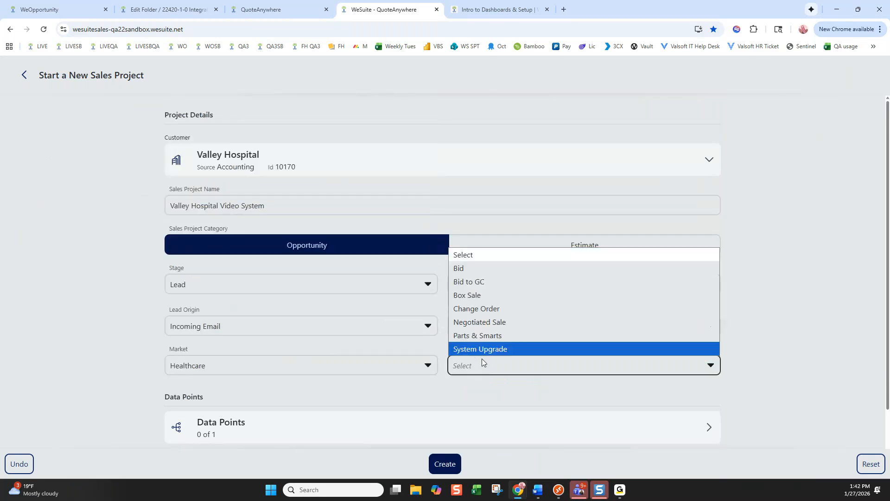
{"action": "left_click", "coordinate": [500, 322]}
{"action": "scroll", "coordinate": [364, 329], "scroll_direction": "down", "scroll_amount": 2}
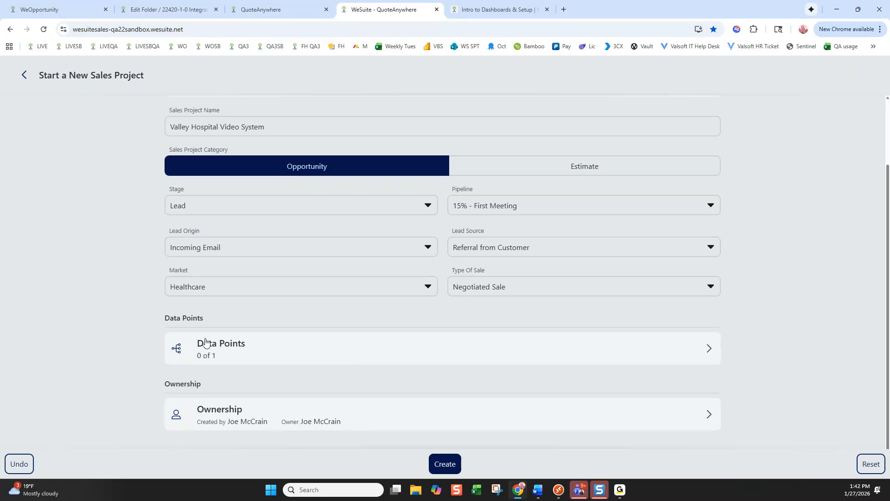
{"action": "left_click", "coordinate": [237, 347]}
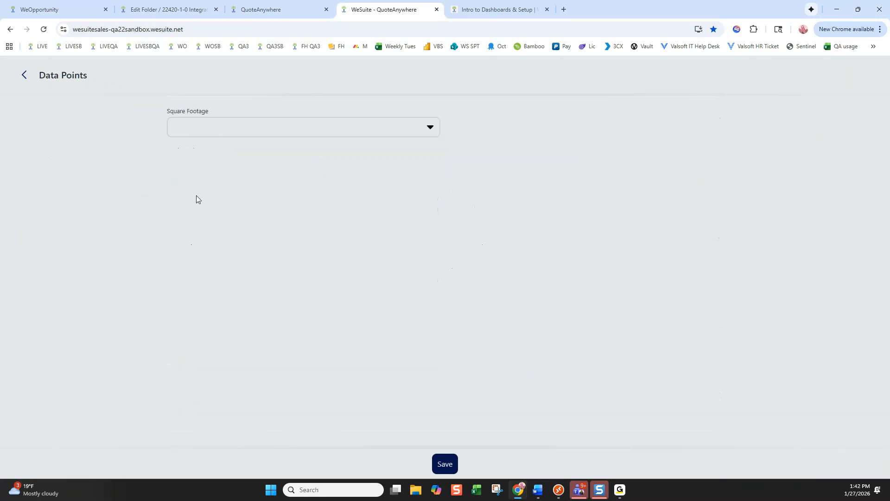
Set the Square Footage data point to 0-1000 and save it
{"action": "left_click", "coordinate": [192, 128]}
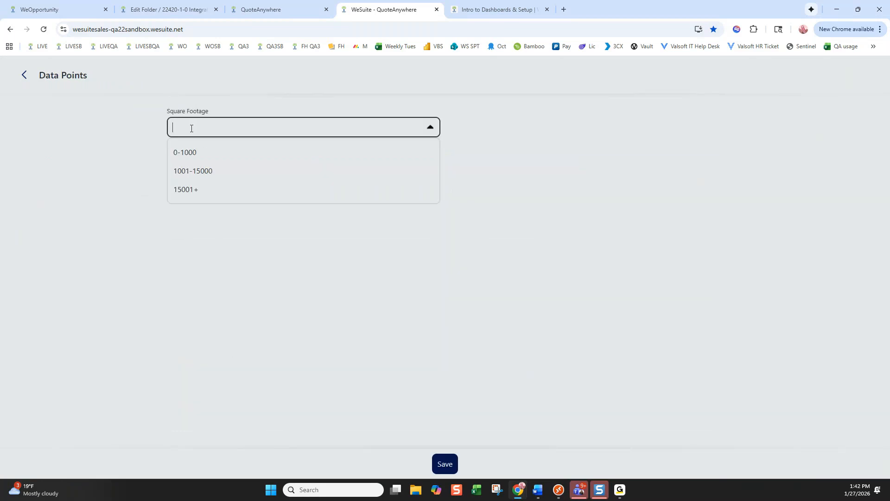
{"action": "left_click", "coordinate": [185, 155]}
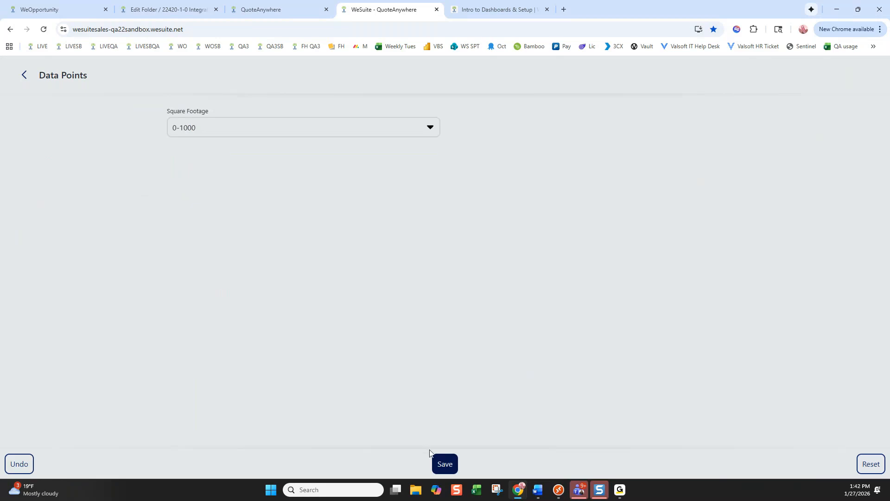
{"action": "left_click", "coordinate": [443, 464]}
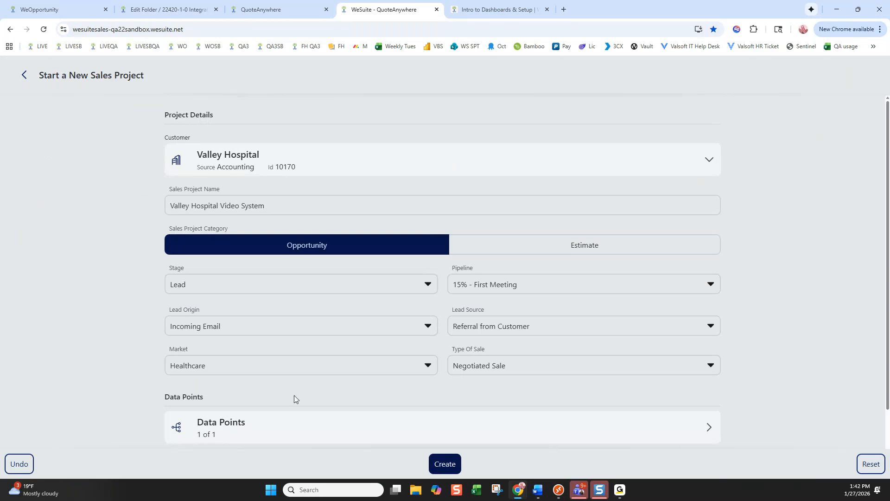
Check the ownership details, then create the Valley Hospital Video System sales project
{"action": "scroll", "coordinate": [298, 390], "scroll_direction": "down", "scroll_amount": 2}
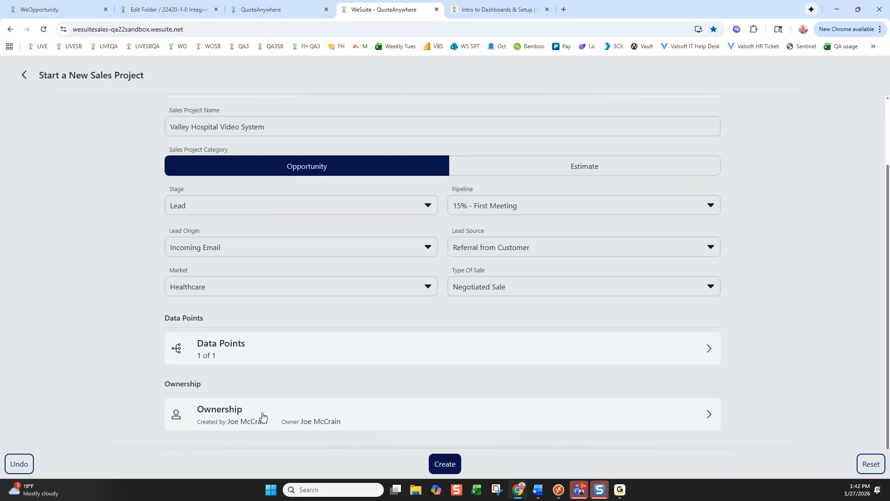
{"action": "left_click", "coordinate": [288, 408]}
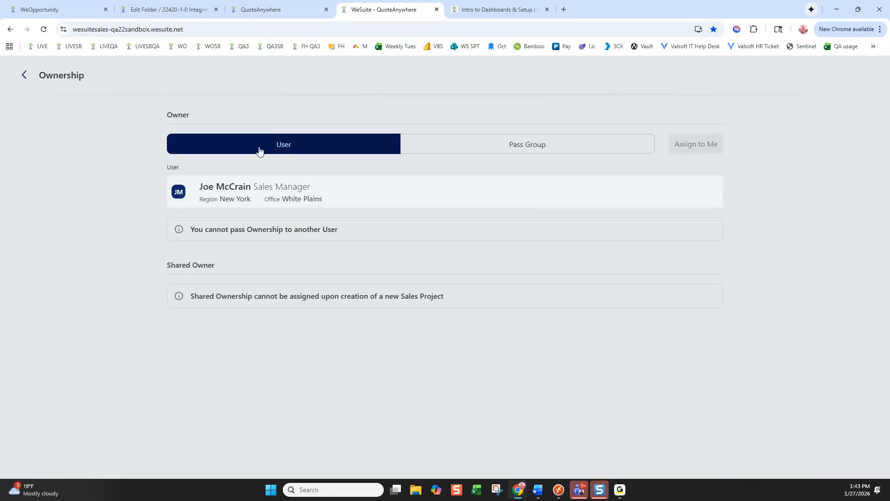
{"action": "left_click", "coordinate": [22, 77]}
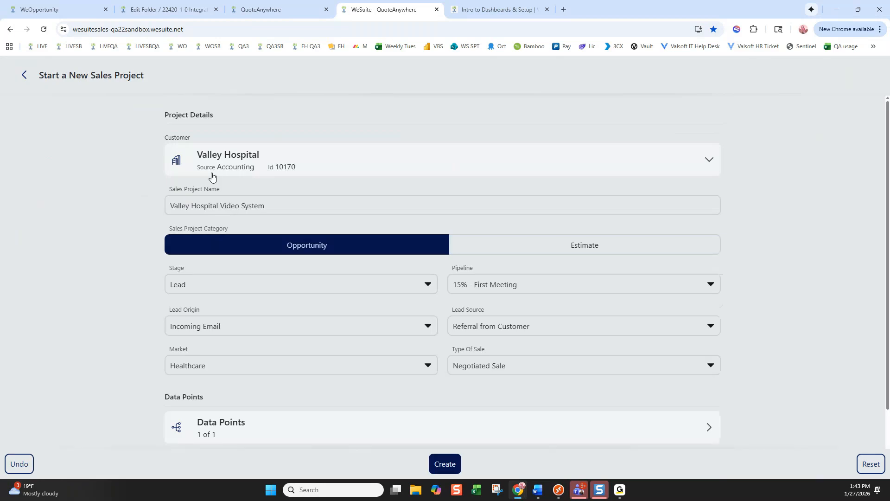
{"action": "scroll", "coordinate": [431, 408], "scroll_direction": "down", "scroll_amount": 2}
{"action": "left_click", "coordinate": [447, 454]}
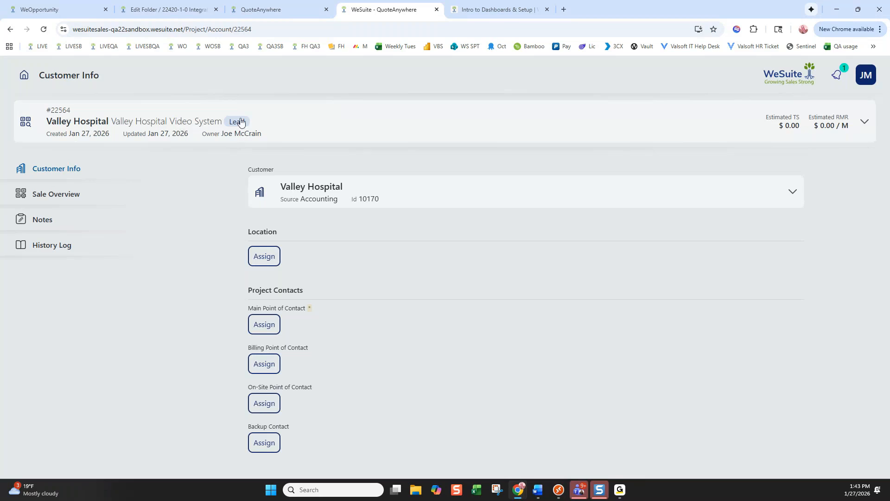
{"action": "left_click", "coordinate": [275, 257]}
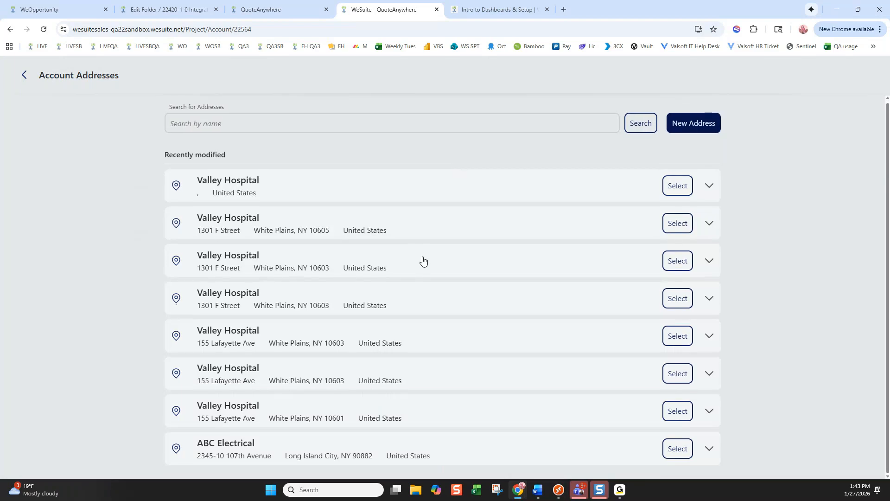
{"action": "left_click", "coordinate": [678, 223]}
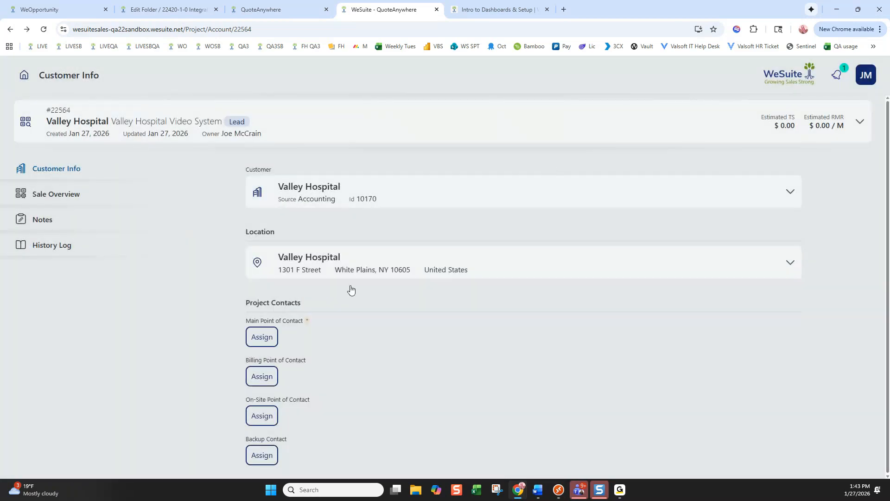
{"action": "left_click", "coordinate": [276, 341]}
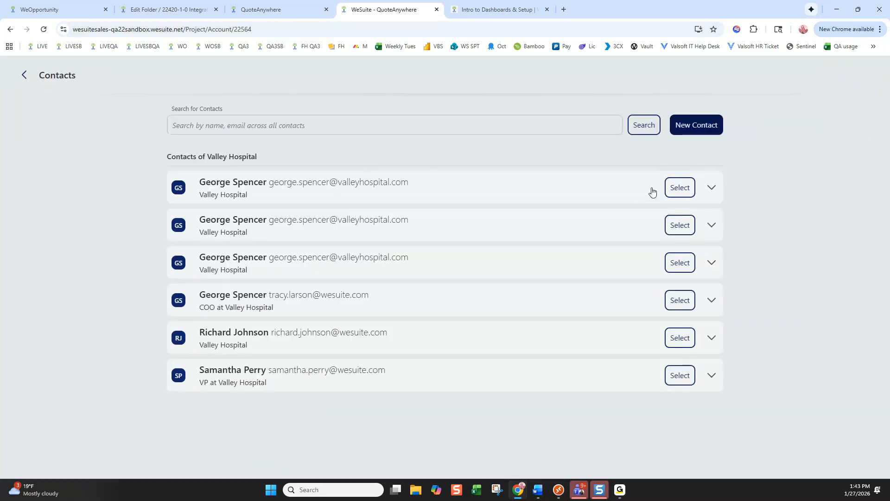
{"action": "left_click", "coordinate": [687, 189]}
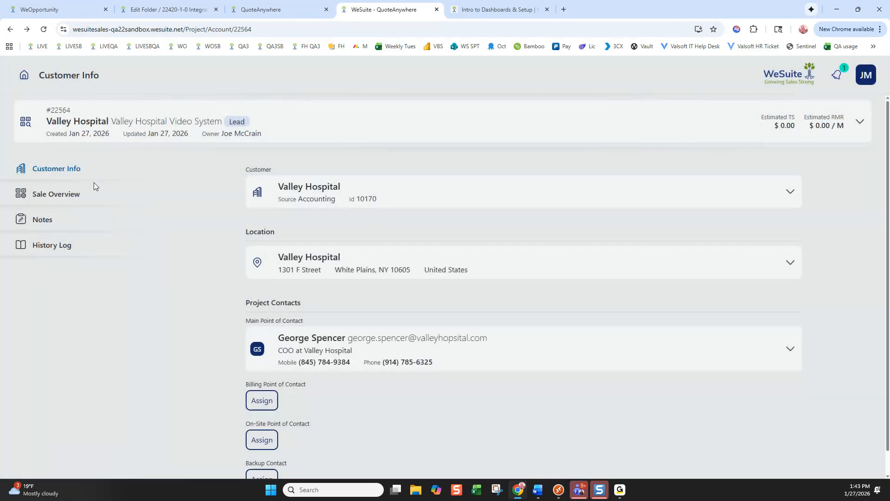
{"action": "left_click", "coordinate": [52, 196]}
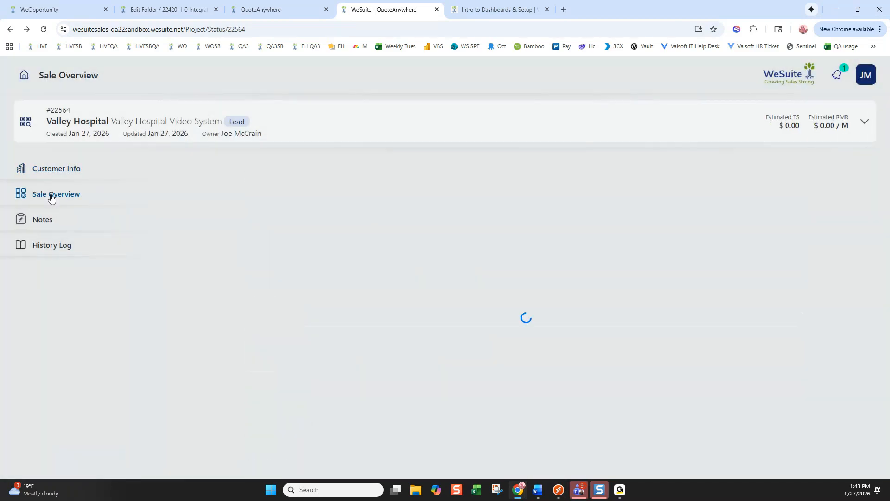
Set pipeline 20% - Follow Up Meeting, sell budget 5000, RMR budget 200, close date 02/28/2026
{"action": "left_click", "coordinate": [362, 207]}
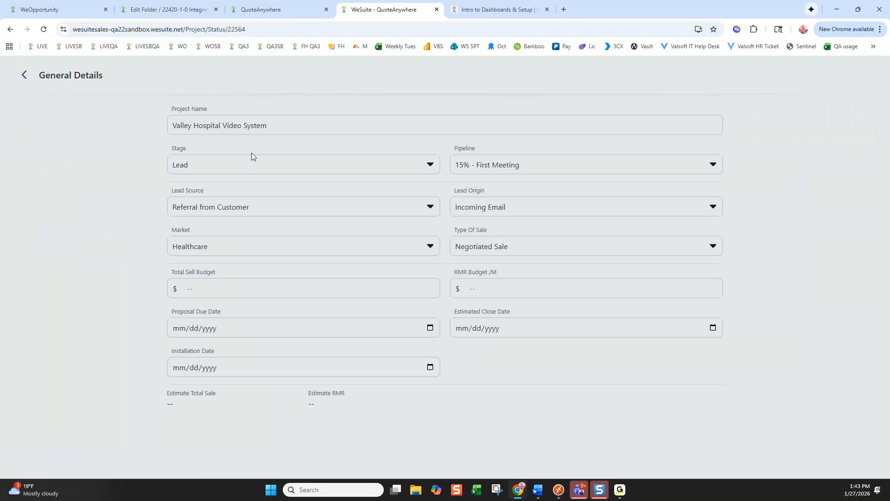
{"action": "left_click", "coordinate": [505, 163]}
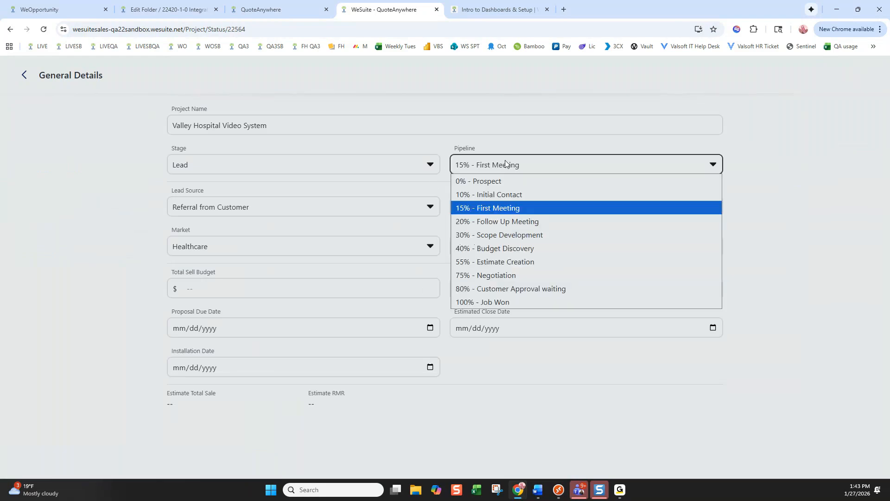
{"action": "left_click", "coordinate": [499, 222]}
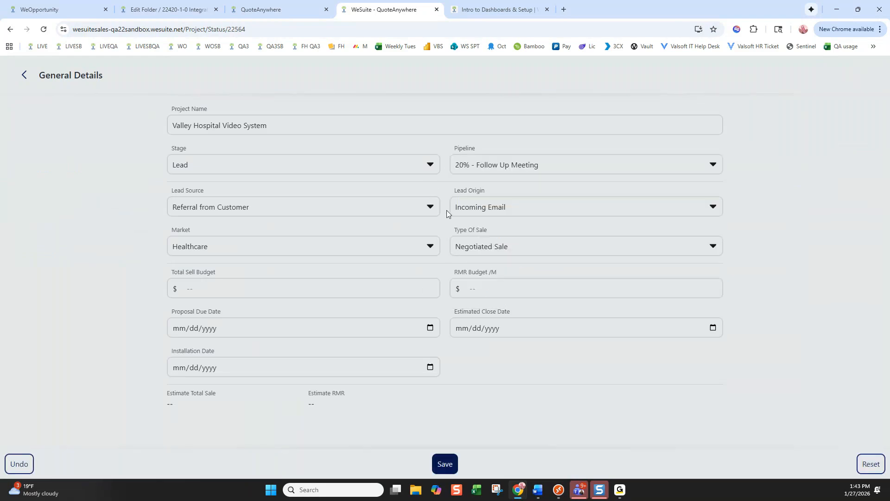
{"action": "left_click", "coordinate": [202, 286]}
{"action": "type", "text": "5000"}
{"action": "key", "text": "Tab"}
{"action": "type", "text": "200"}
{"action": "left_click", "coordinate": [513, 330]}
{"action": "left_click", "coordinate": [713, 328]}
{"action": "left_click", "coordinate": [540, 343]}
{"action": "left_click", "coordinate": [539, 413]}
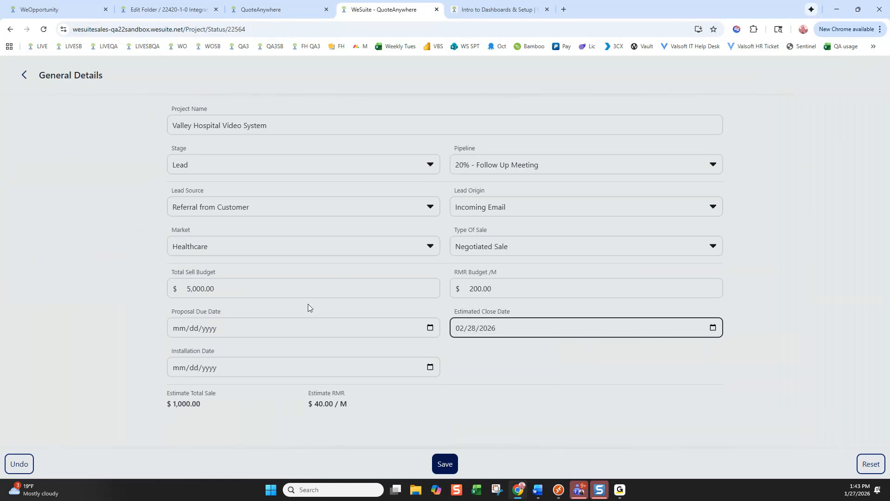
{"action": "left_click", "coordinate": [445, 464]}
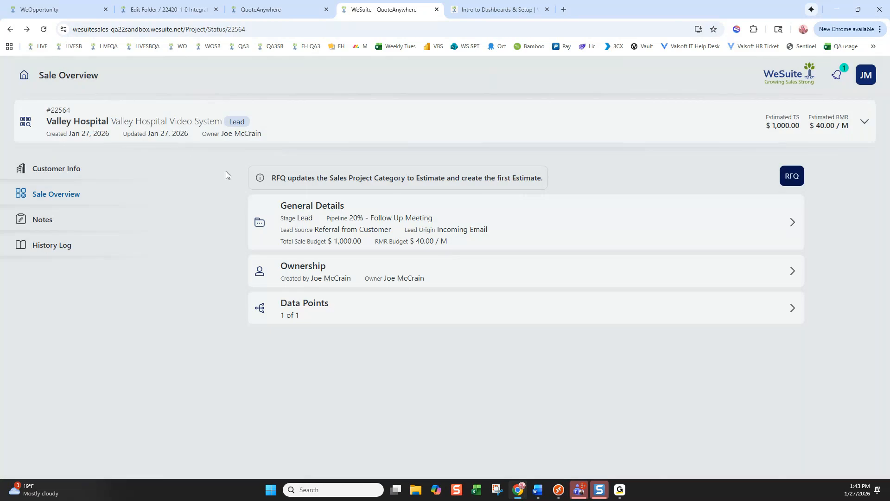
Add a general note about speaking to the contact and today's walk-through of the new building
{"action": "left_click", "coordinate": [42, 220]}
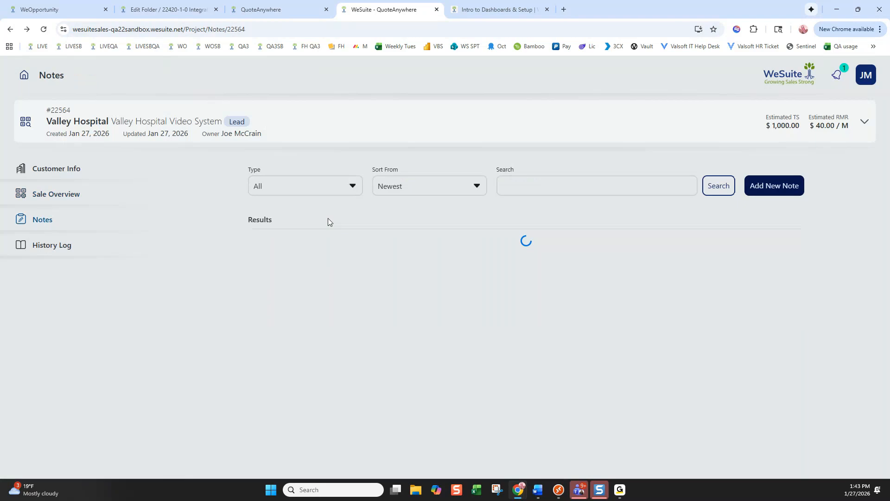
{"action": "left_click", "coordinate": [746, 188]}
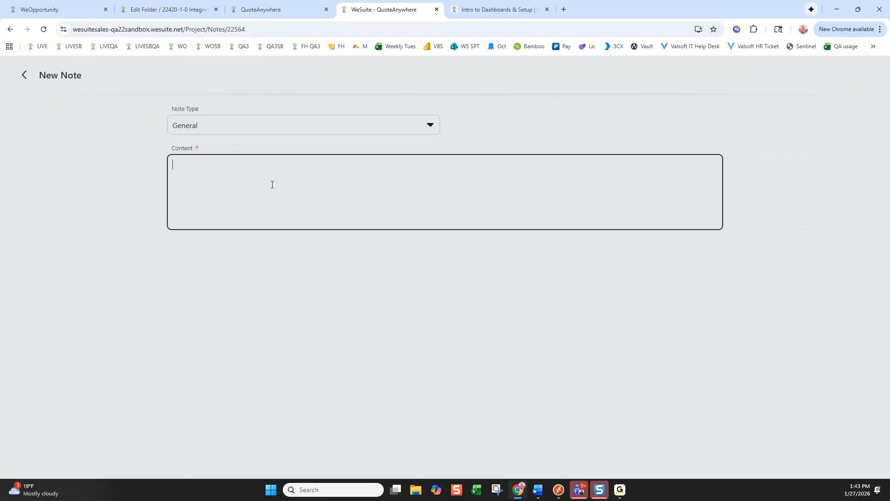
{"action": "type", "text": "spoke to george walk thru of new building today."}
{"action": "left_click", "coordinate": [445, 463]}
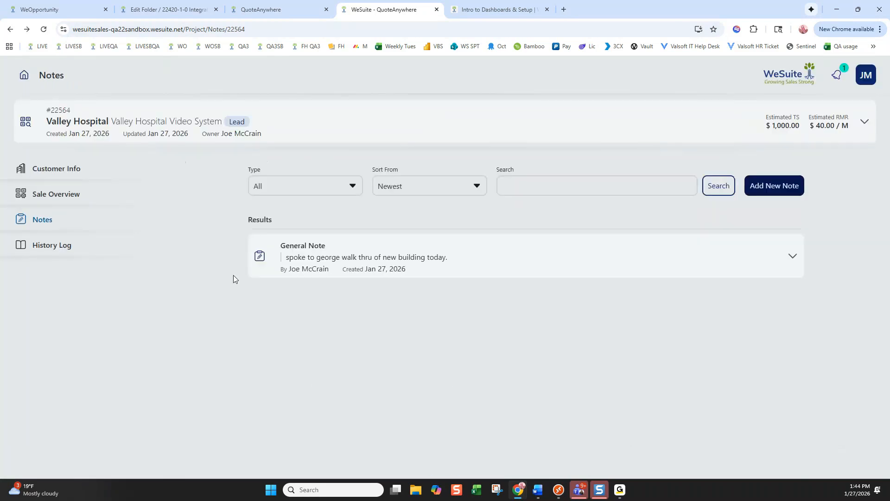
Review the project's history log, then return to Notes and the Sale Overview
{"action": "left_click", "coordinate": [49, 246]}
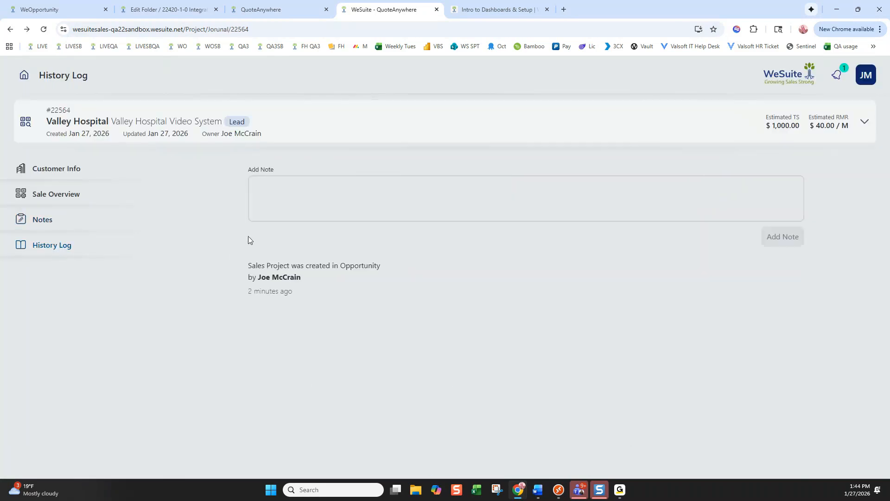
{"action": "left_click", "coordinate": [34, 219]}
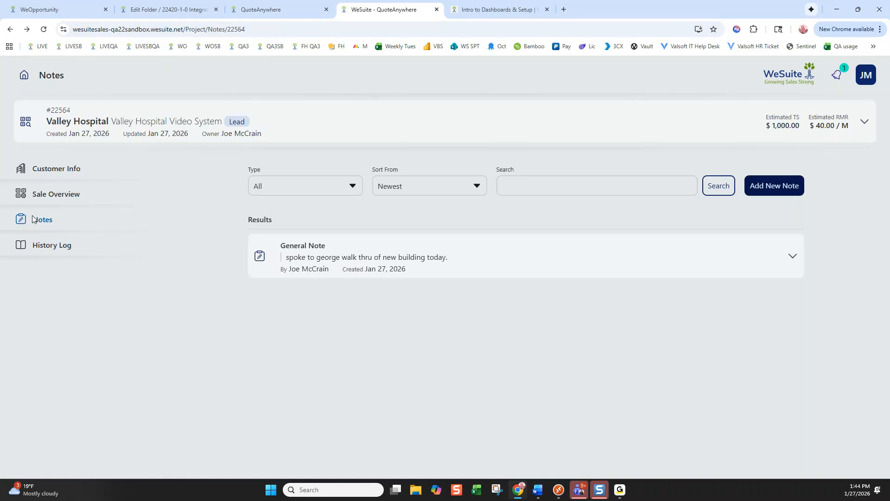
{"action": "left_click", "coordinate": [60, 193]}
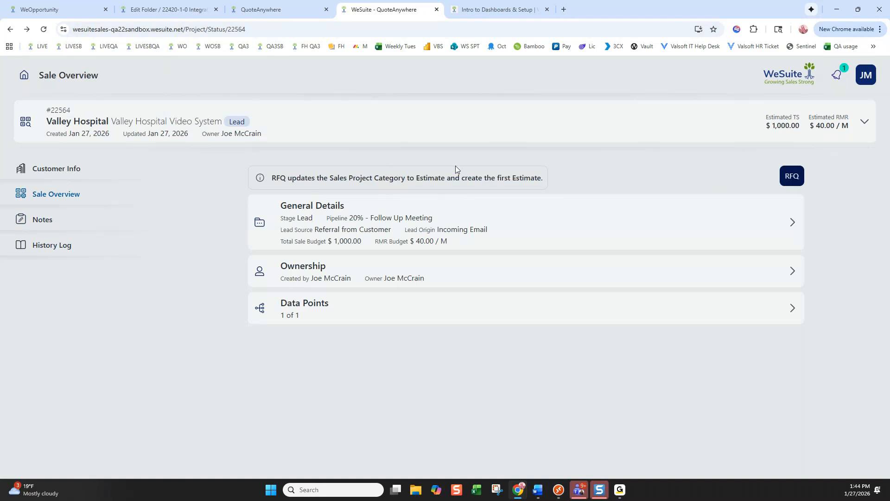
Start the estimate with Job Type New Commercial and System Type CCTV, leaving Engineer Name unset
{"action": "left_click", "coordinate": [795, 179]}
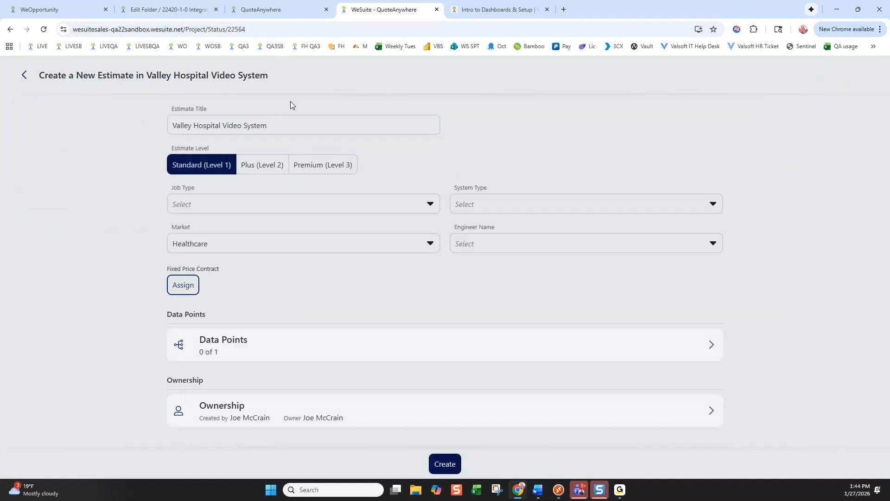
{"action": "left_click", "coordinate": [200, 202]}
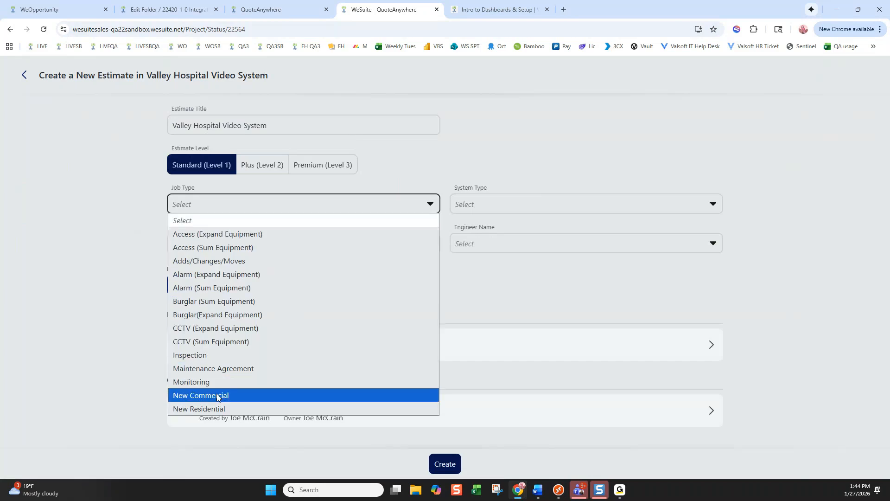
{"action": "left_click", "coordinate": [218, 395]}
{"action": "left_click", "coordinate": [510, 203]}
{"action": "left_click", "coordinate": [488, 244]}
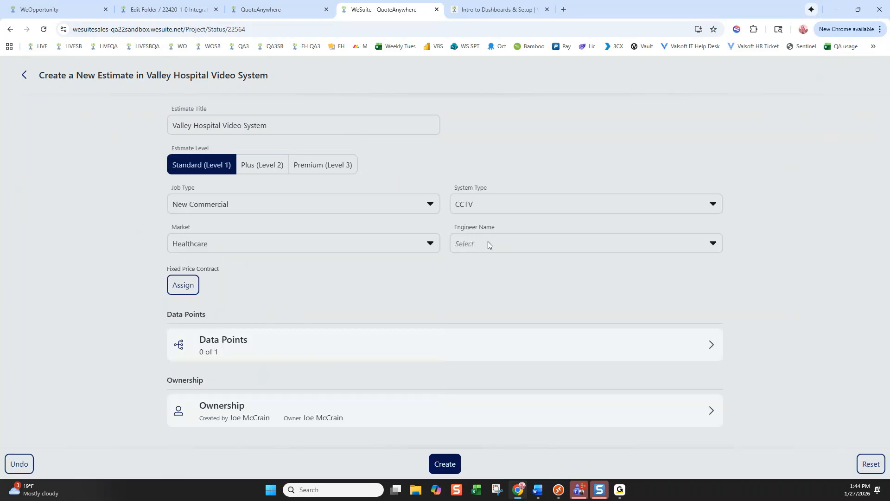
{"action": "left_click", "coordinate": [505, 242]}
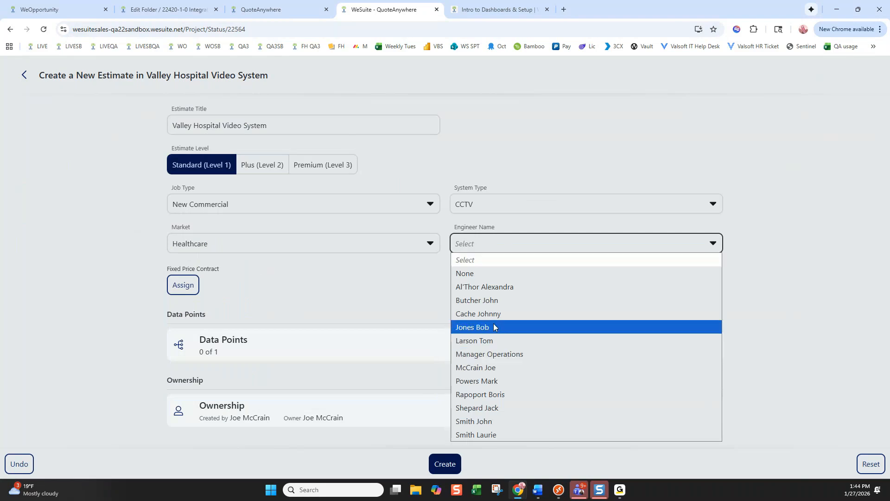
{"action": "left_click", "coordinate": [260, 281]}
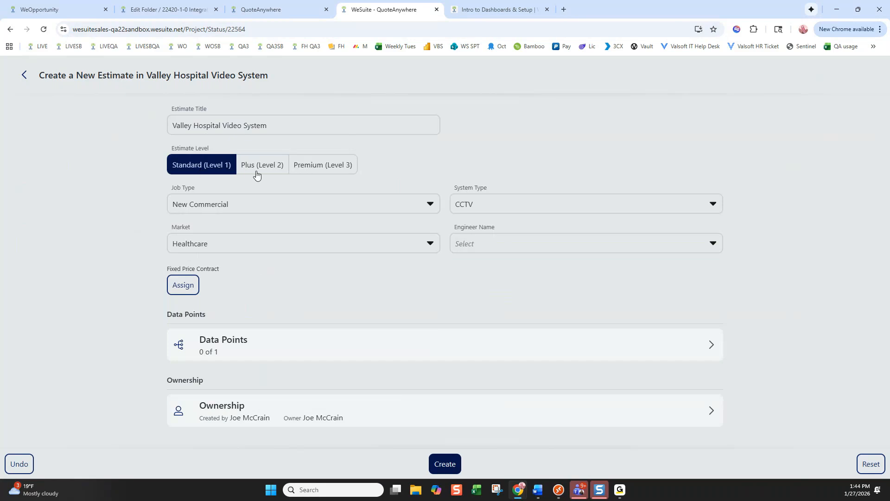
{"action": "left_click", "coordinate": [559, 491]}
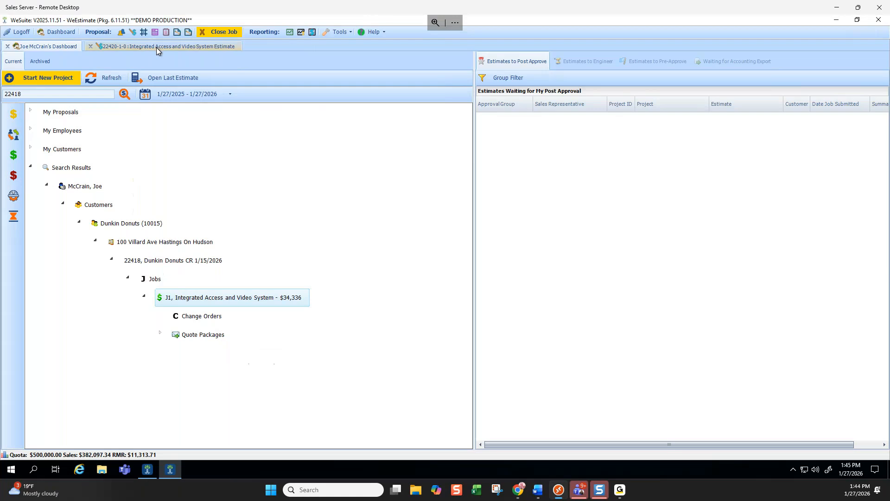
Rename the Estimate folder of estimate 22420-1-0 to Building
{"action": "left_click", "coordinate": [157, 48]}
{"action": "left_click", "coordinate": [456, 92]}
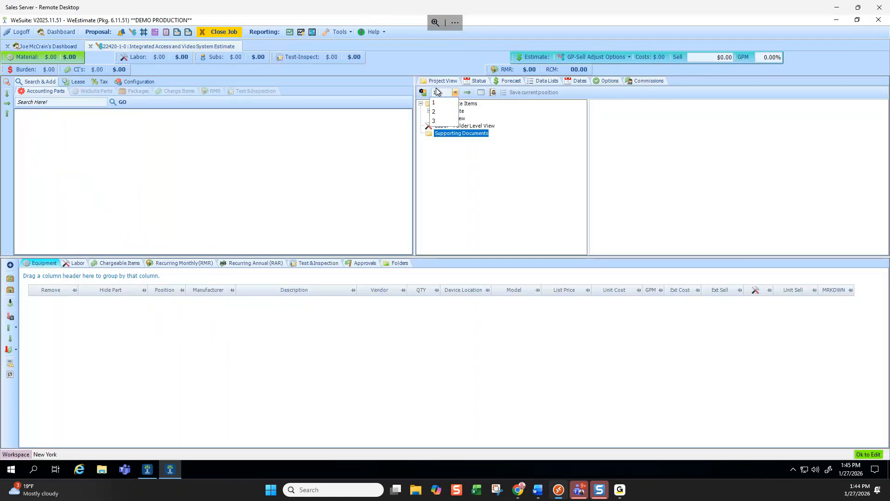
{"action": "left_click", "coordinate": [456, 93]}
{"action": "left_click", "coordinate": [453, 112]}
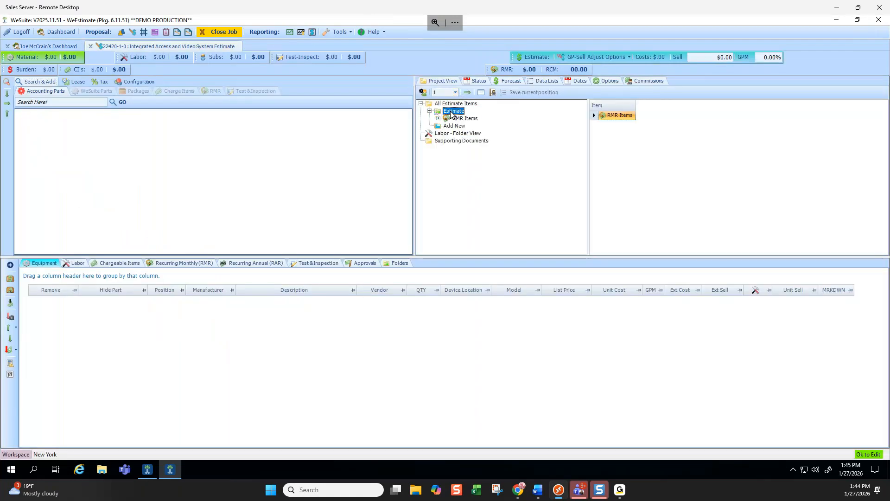
{"action": "right_click", "coordinate": [453, 112]}
{"action": "left_click", "coordinate": [477, 167]}
{"action": "type", "text": "Building"}
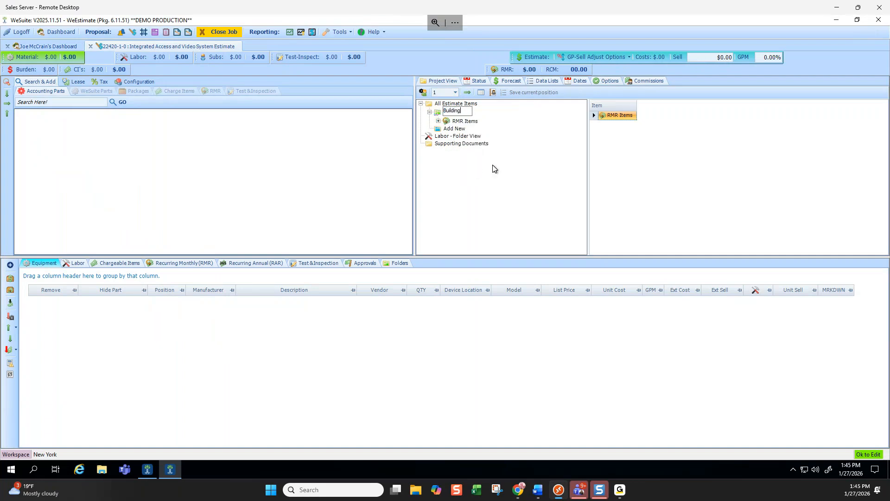
{"action": "key", "text": "Return"}
Switch the folder structure to level 2, accepting the level-change warning
{"action": "left_click", "coordinate": [456, 92]}
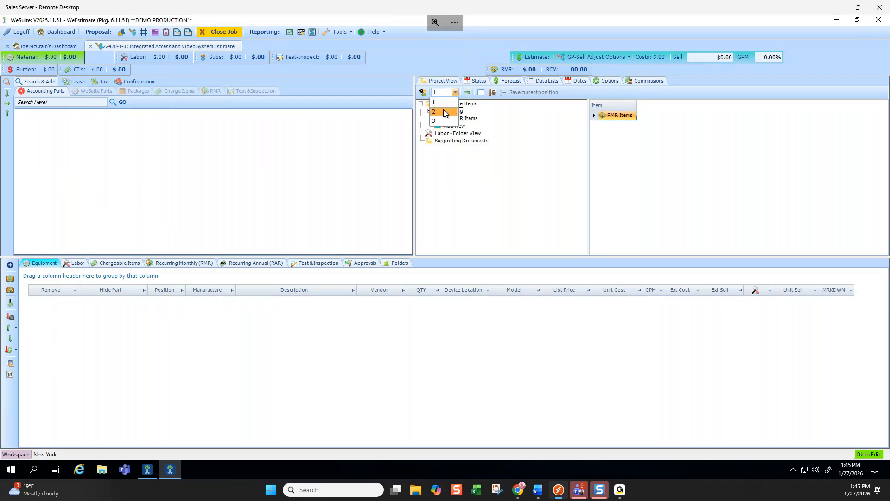
{"action": "left_click", "coordinate": [443, 110]}
{"action": "left_click", "coordinate": [481, 280]}
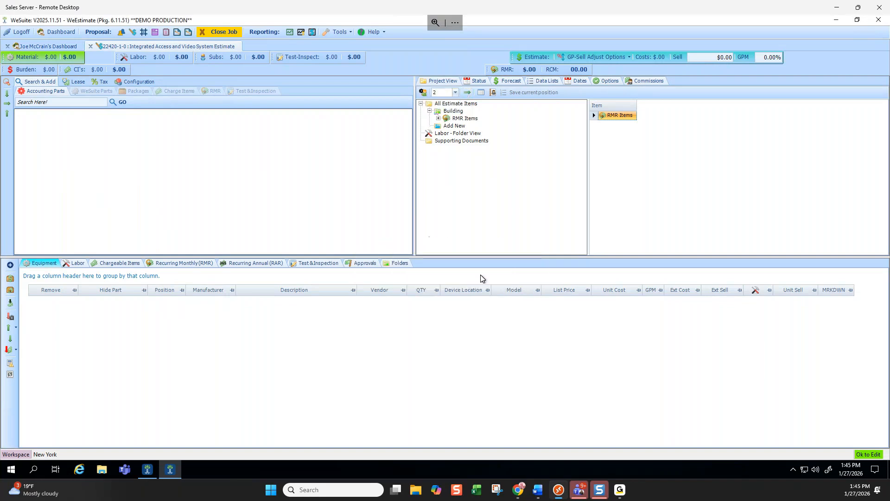
{"action": "left_click", "coordinate": [455, 93]}
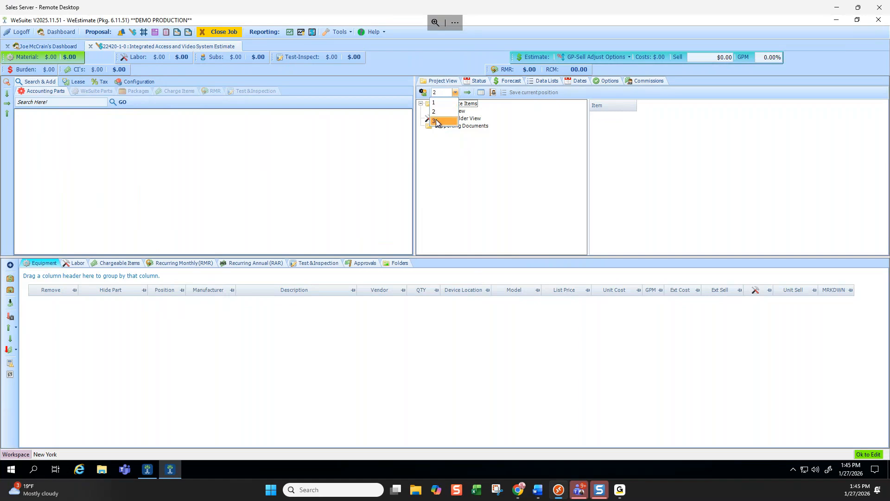
Create a top-level Building 1 folder with a Main Entrance subfolder inside it
{"action": "left_click", "coordinate": [525, 114]}
{"action": "double_click", "coordinate": [455, 110]}
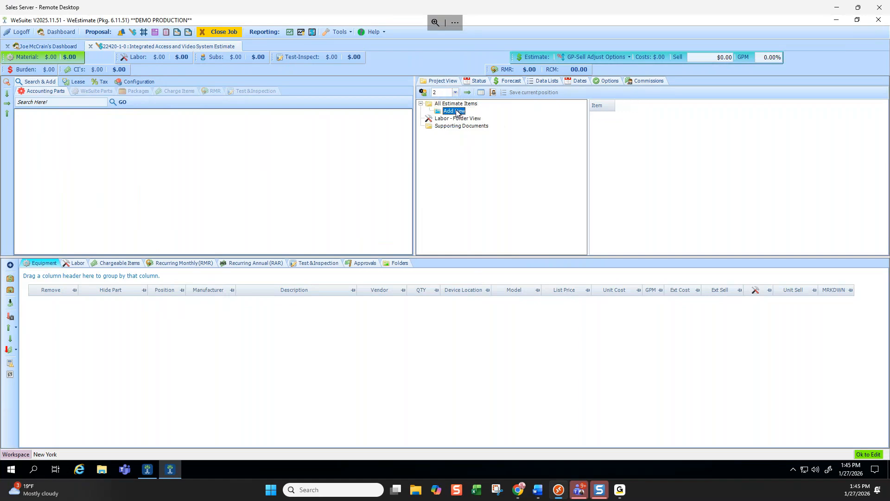
{"action": "type", "text": "Builg"}
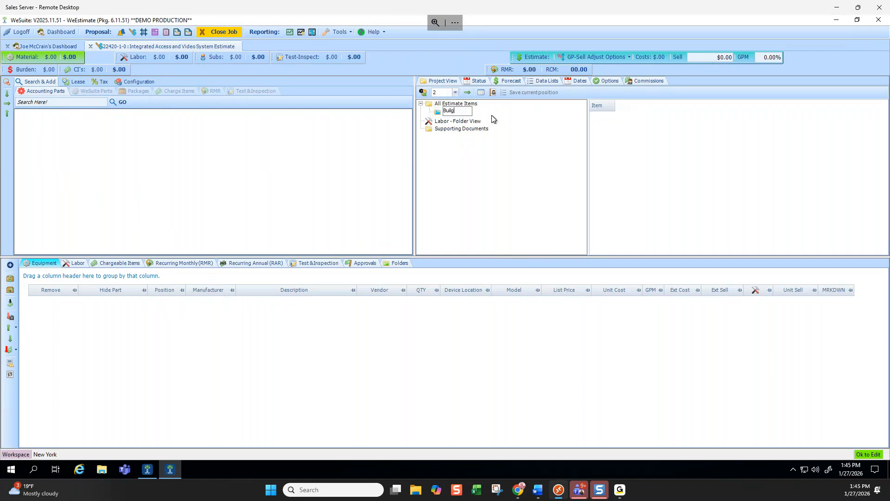
{"action": "key", "text": "BackSpace"}
{"action": "type", "text": "ding 1"}
{"action": "key", "text": "Return"}
{"action": "left_click", "coordinate": [462, 119]}
{"action": "double_click", "coordinate": [462, 120]}
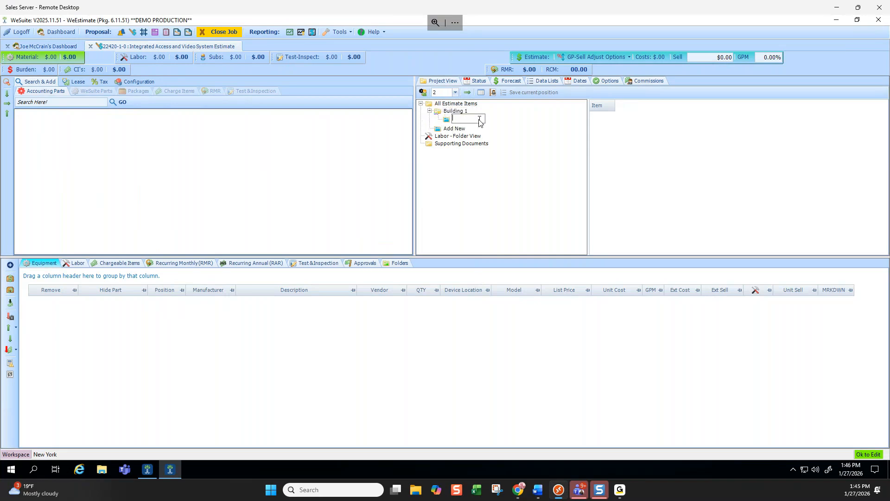
{"action": "type", "text": "Main Entrance"}
{"action": "left_click", "coordinate": [497, 134]}
{"action": "left_click", "coordinate": [464, 131]}
Add an Access Control subfolder under Building 1, then a top-level Building 2 folder
{"action": "left_click", "coordinate": [464, 141]}
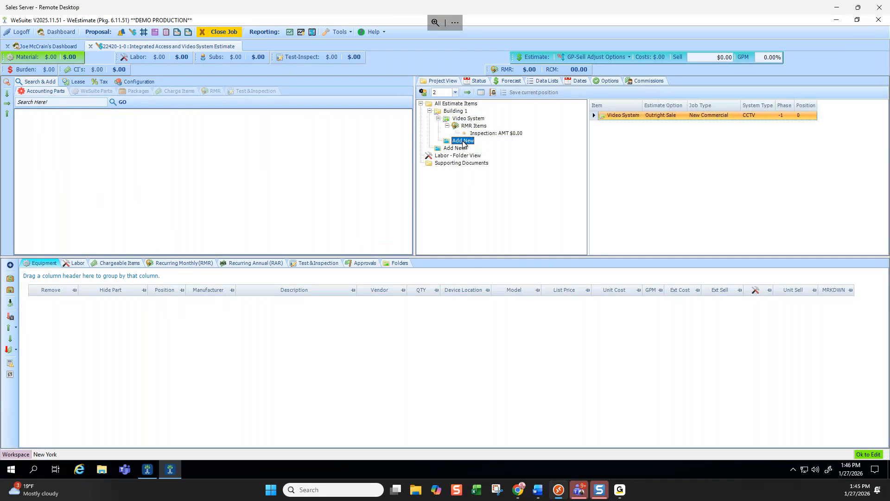
{"action": "left_click", "coordinate": [464, 142]}
{"action": "type", "text": "Access Control"}
{"action": "key", "text": "Return"}
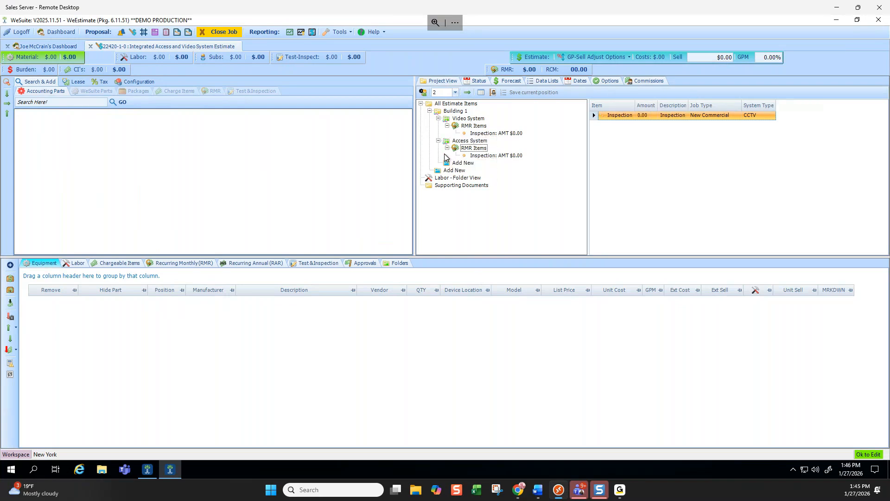
{"action": "left_click", "coordinate": [464, 171]}
{"action": "left_click", "coordinate": [465, 171]}
{"action": "type", "text": "Bul"}
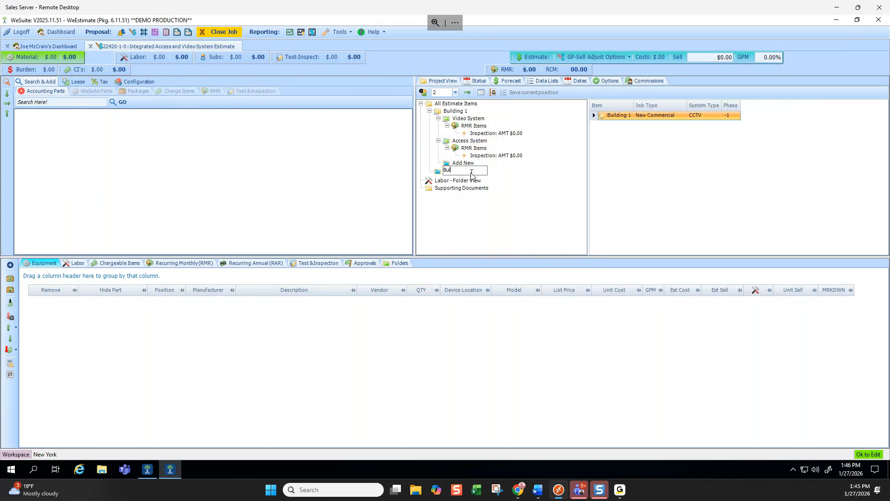
{"action": "type", "text": "ding 2"}
{"action": "key", "text": "Return"}
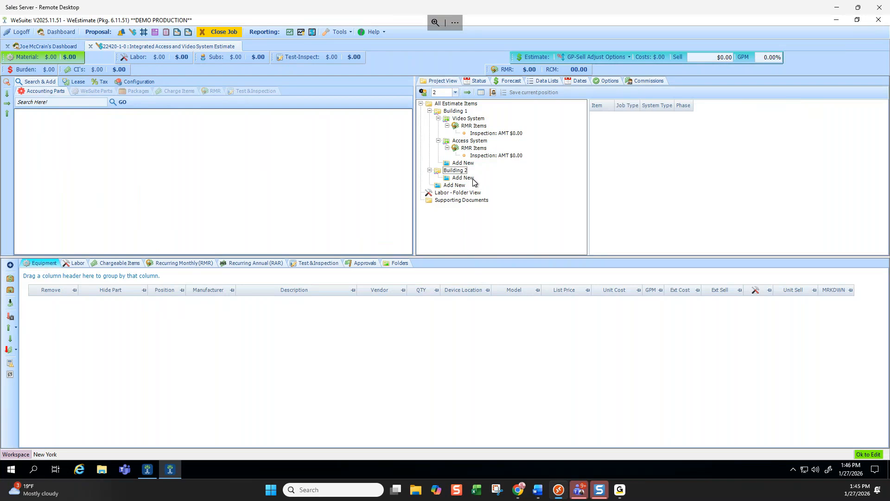
{"action": "left_click", "coordinate": [839, 10]}
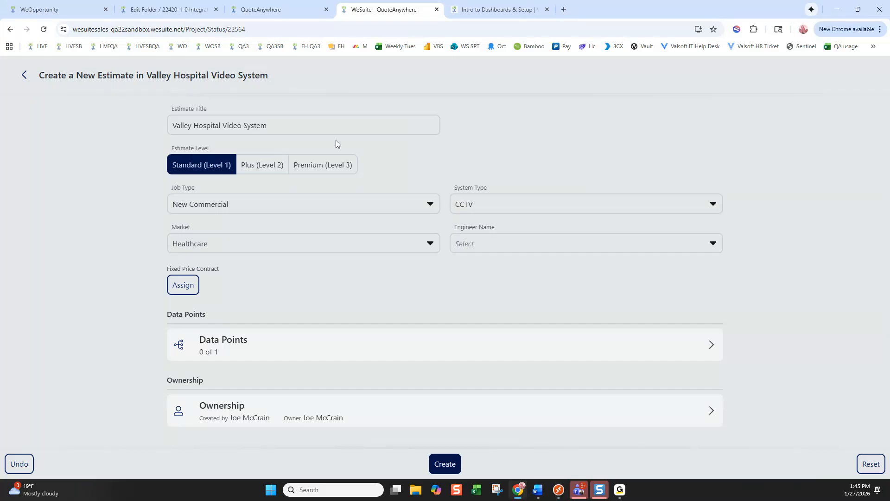
Create estimate 22564-1-0 Valley Hospital Video System and inspect its estimate number
{"action": "left_click", "coordinate": [443, 464]}
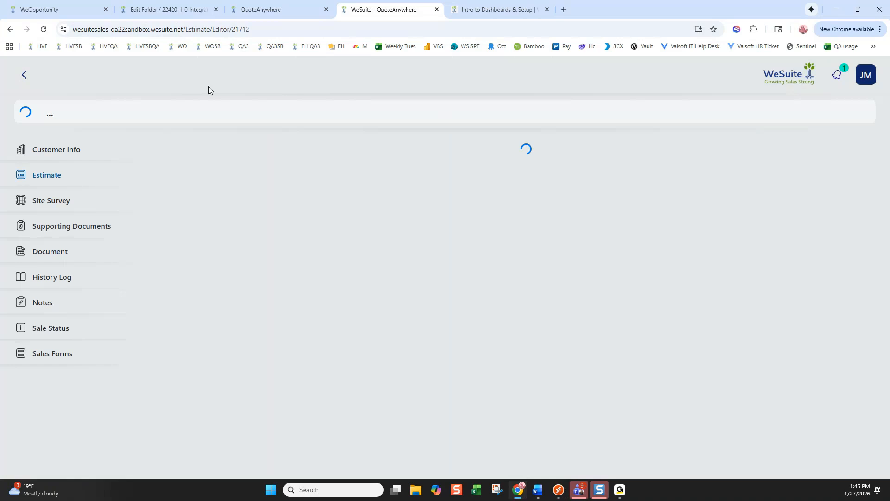
{"action": "double_click", "coordinate": [63, 87]}
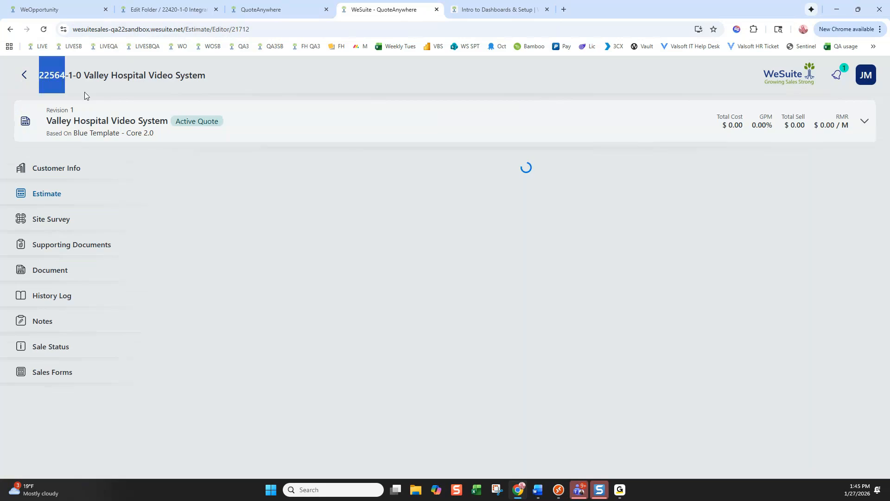
{"action": "left_click_drag", "start_coordinate": [69, 76], "coordinate": [81, 77]}
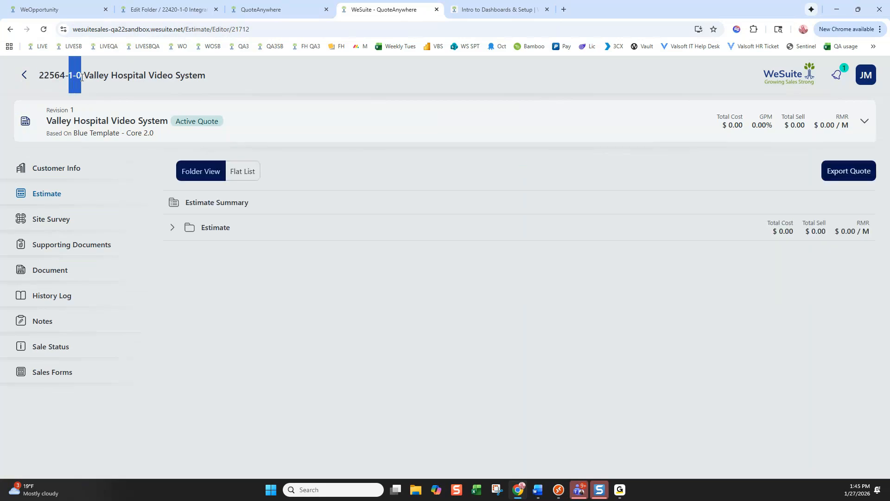
{"action": "left_click", "coordinate": [119, 88]}
{"action": "left_click_drag", "start_coordinate": [84, 77], "coordinate": [77, 78]}
{"action": "mouse_move", "coordinate": [69, 75]}
{"action": "left_mouse_down"}
{"action": "mouse_move", "coordinate": [56, 75]}
{"action": "mouse_move", "coordinate": [81, 76]}
{"action": "left_mouse_up"}
{"action": "left_click", "coordinate": [239, 201]}
Add a new folder named Video System to the estimate
{"action": "left_click", "coordinate": [632, 158]}
{"action": "left_click", "coordinate": [672, 126]}
{"action": "type", "text": "Video Systg"}
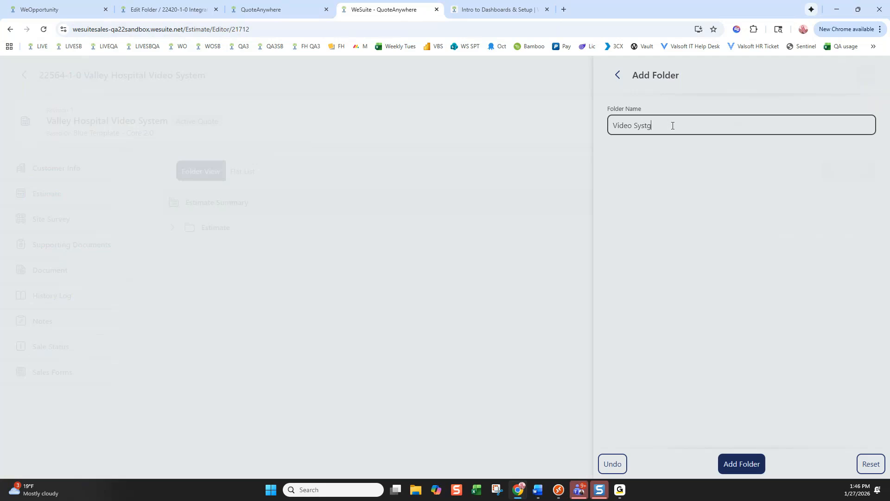
{"action": "key", "text": "BackSpace"}
{"action": "type", "text": "em"}
{"action": "left_click", "coordinate": [740, 461]}
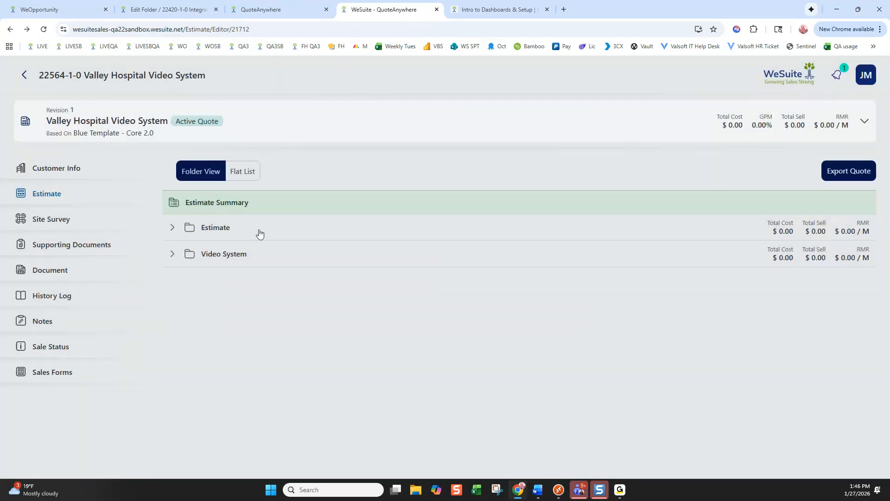
Rename the Estimate folder to Access Control and save it
{"action": "right_click", "coordinate": [224, 226]}
{"action": "left_click", "coordinate": [217, 232]}
{"action": "double_click", "coordinate": [627, 125]}
{"action": "type", "text": "Access c"}
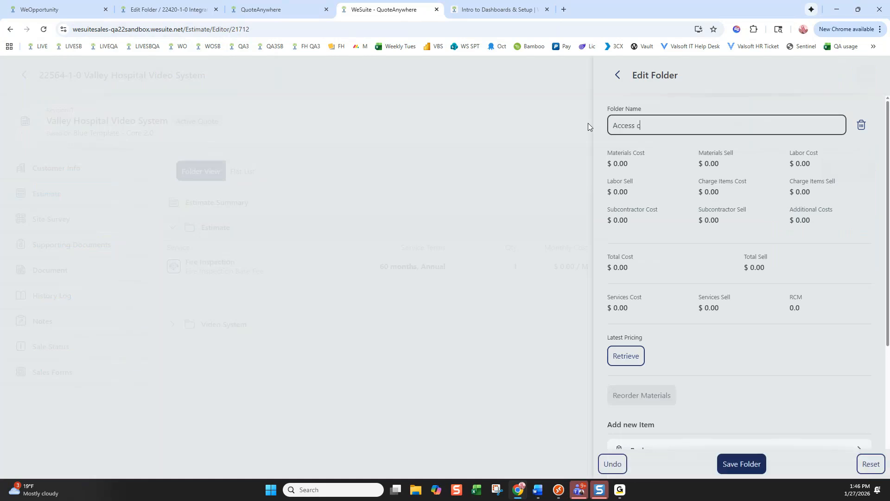
{"action": "key", "text": "BackSpace"}
{"action": "type", "text": "Conrt"}
{"action": "key", "text": "BackSpace"}
{"action": "key", "text": "BackSpace"}
{"action": "type", "text": "trol"}
{"action": "left_click", "coordinate": [745, 463]}
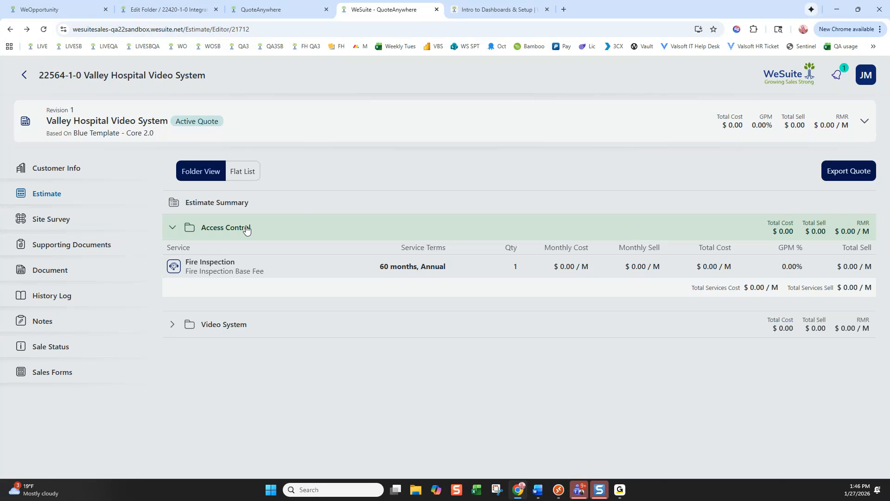
{"action": "left_click", "coordinate": [558, 491]}
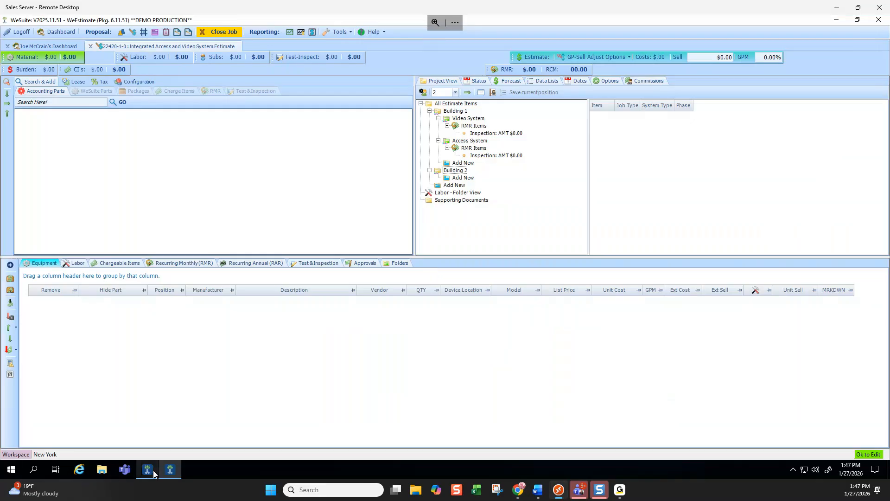
Maximize the other WeSuite window, log off and sign back in, dismissing the version warning
{"action": "left_click", "coordinate": [150, 464]}
{"action": "double_click", "coordinate": [226, 24]}
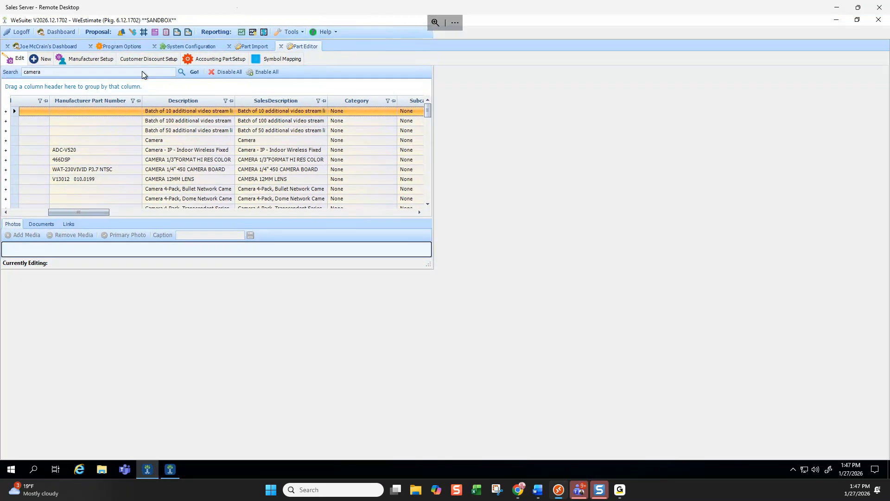
{"action": "left_click", "coordinate": [58, 31]}
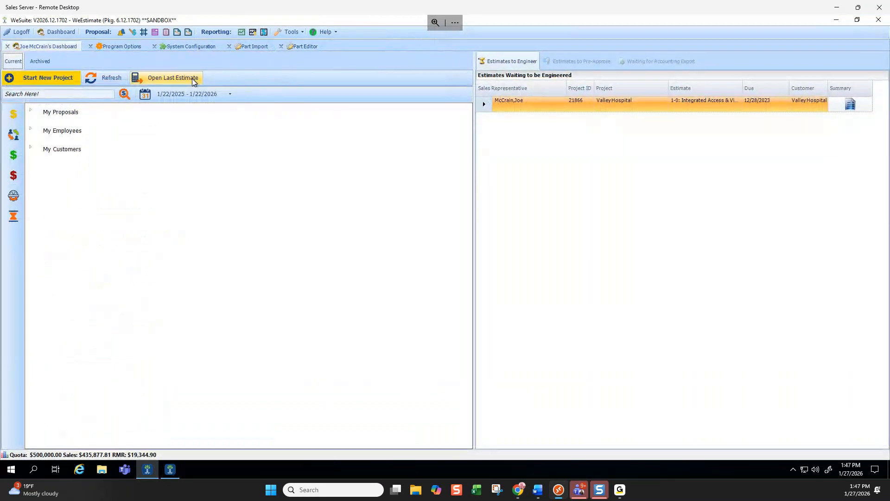
{"action": "left_click", "coordinate": [30, 110]}
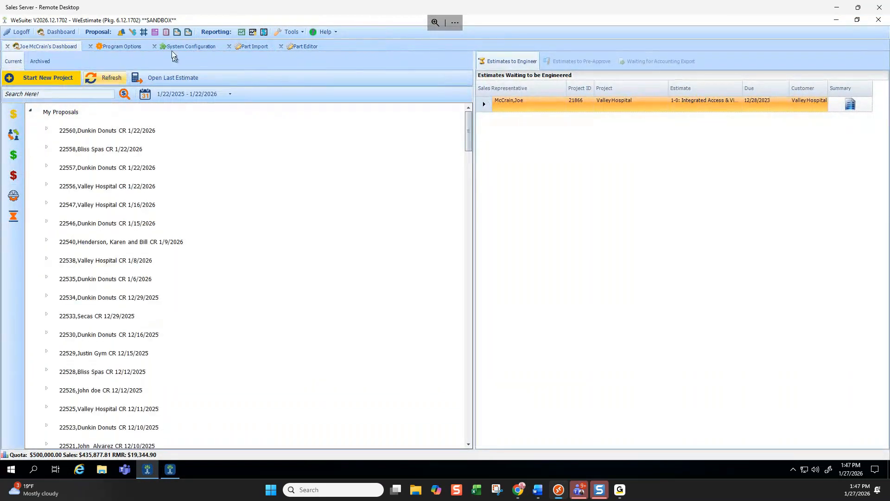
{"action": "left_click", "coordinate": [6, 34]}
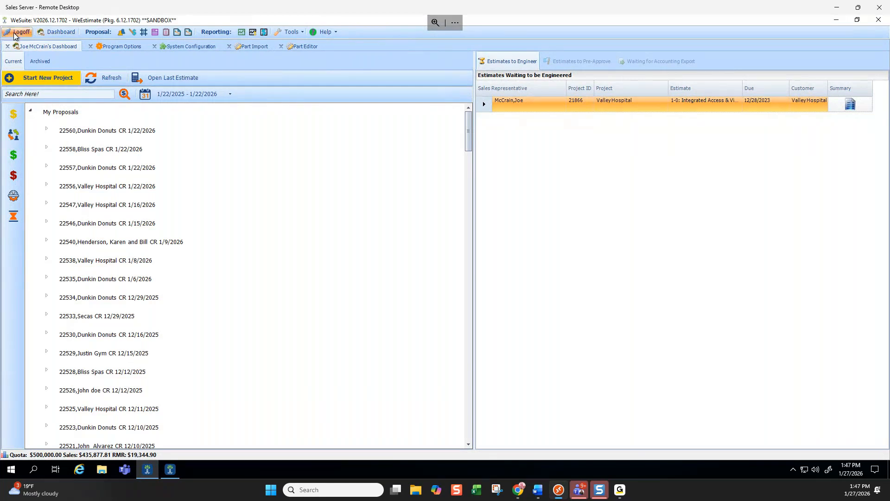
{"action": "type", "text": "***"}
{"action": "key", "text": "Return"}
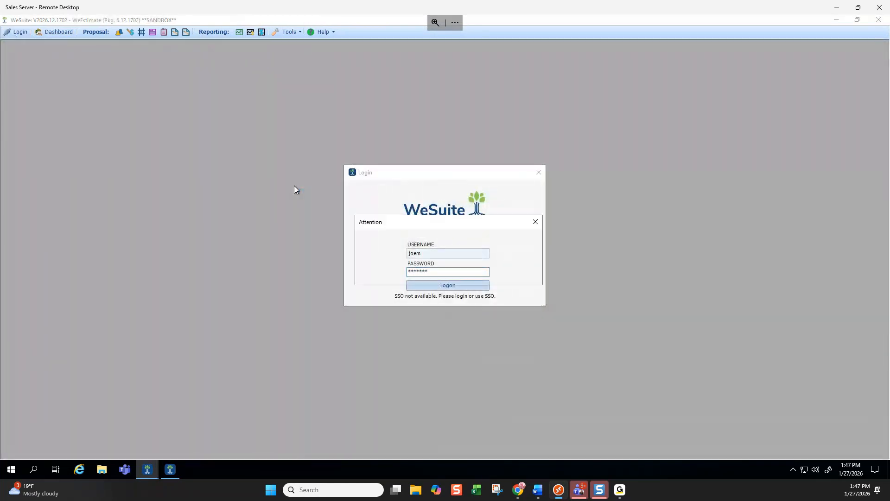
{"action": "left_click", "coordinate": [522, 274]}
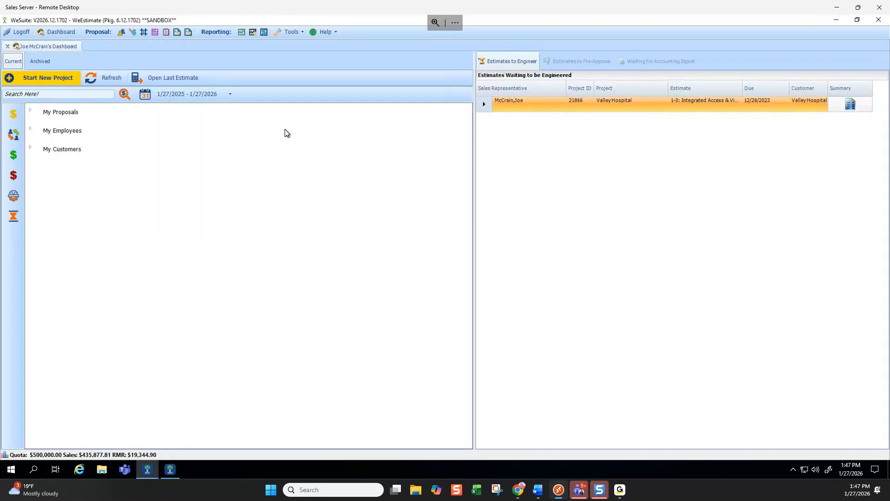
Expand My Proposals and open the Valley Hospital Video System job estimate
{"action": "left_click", "coordinate": [31, 110]}
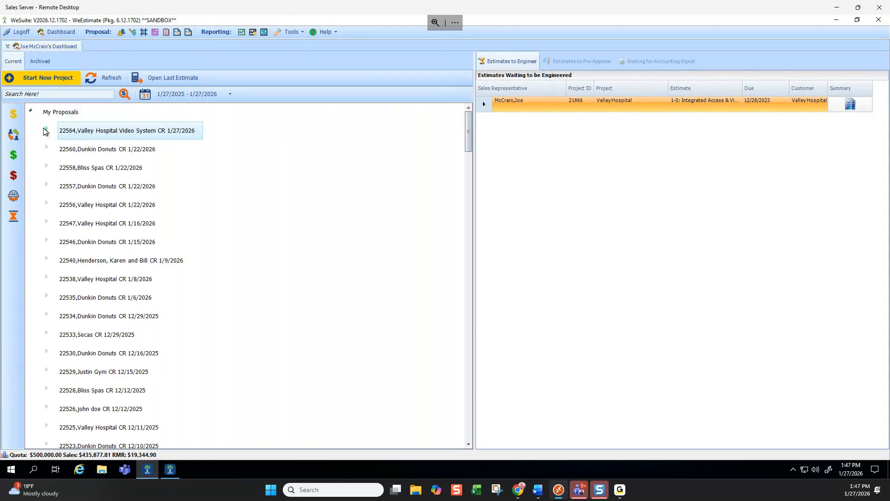
{"action": "left_click", "coordinate": [47, 131]}
{"action": "double_click", "coordinate": [116, 169]}
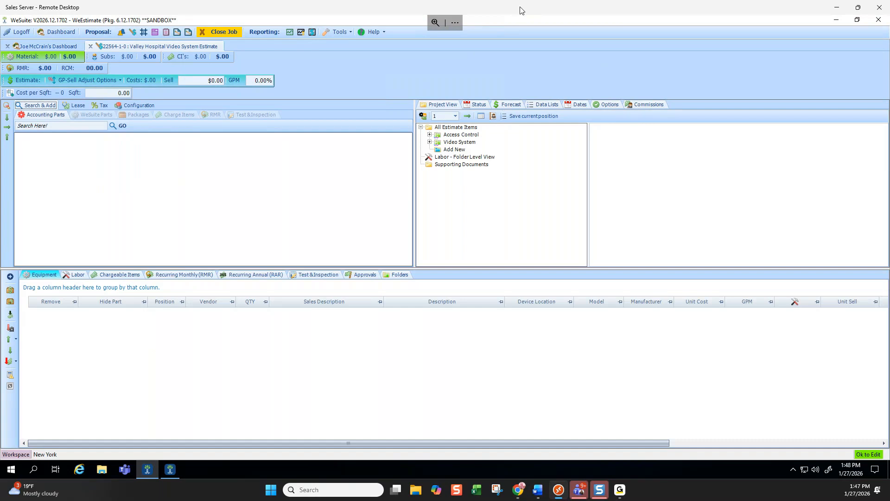
{"action": "left_click_drag", "start_coordinate": [522, 11], "coordinate": [889, 93]}
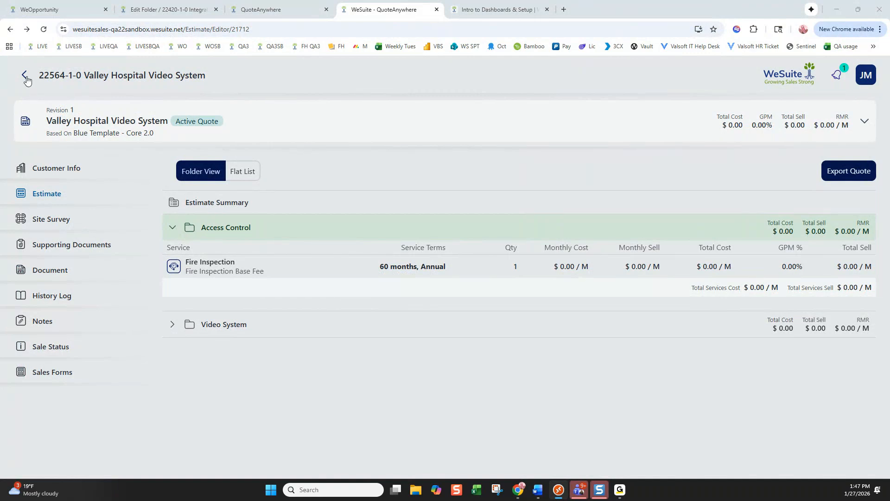
Review project #22564's General Details: Estimate In Progress, 0% - Prospect, sell budget 5,000.00
{"action": "left_click", "coordinate": [25, 75]}
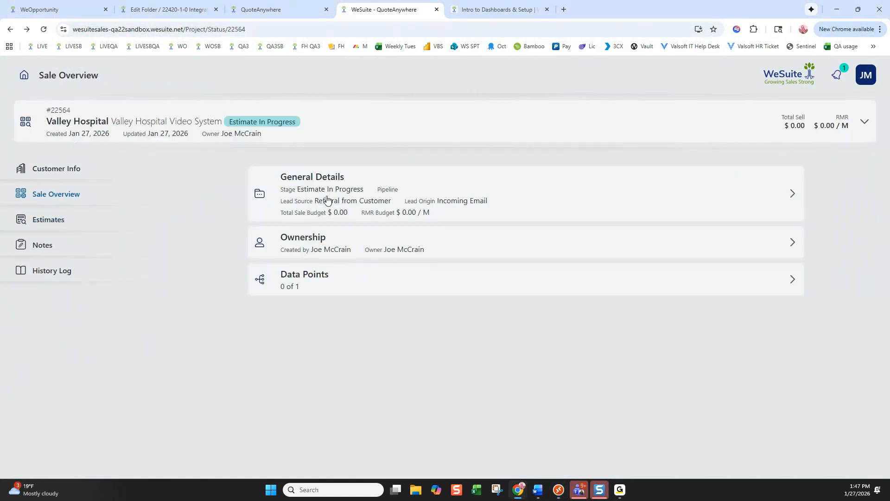
{"action": "left_click", "coordinate": [425, 197]}
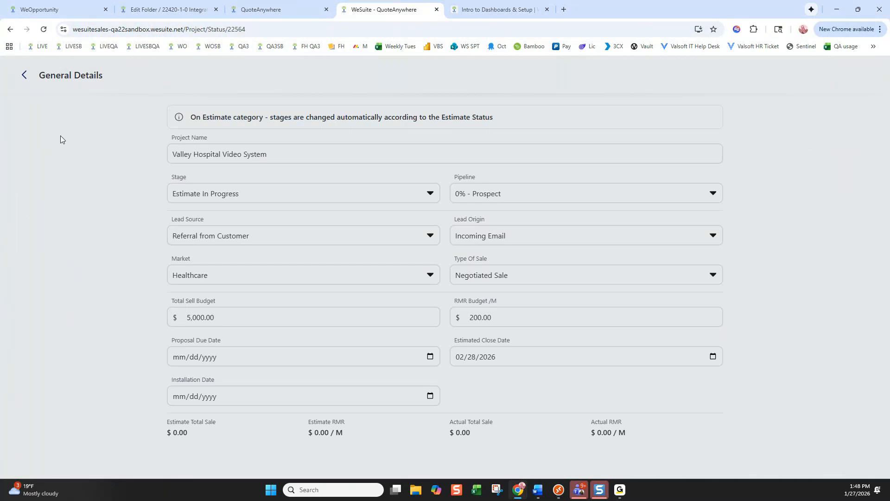
{"action": "left_click", "coordinate": [22, 75]}
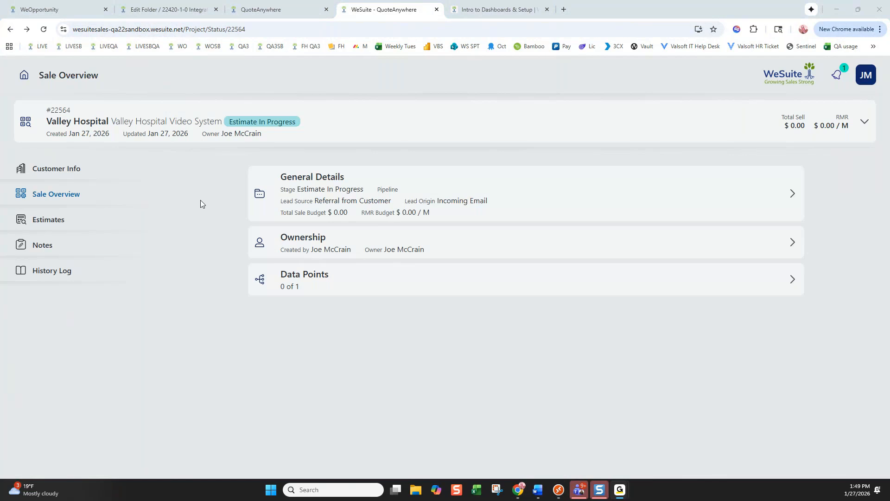
{"action": "left_click", "coordinate": [413, 194]}
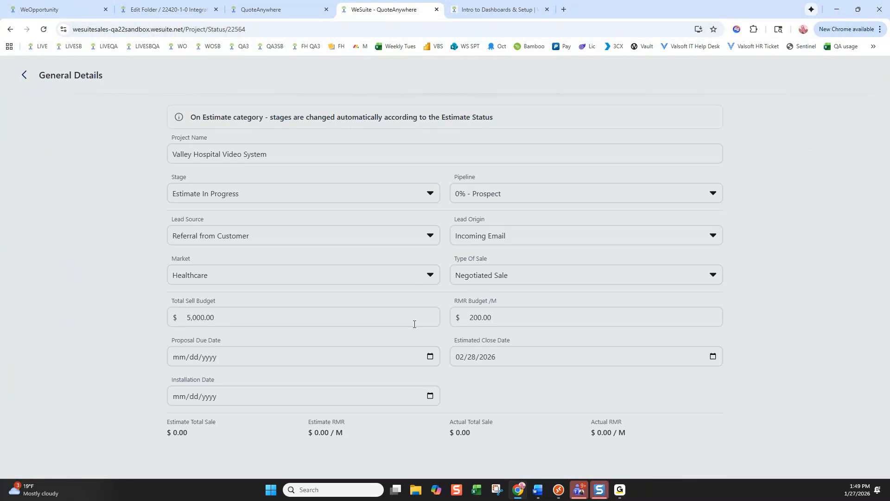
Go back to the sale overview and open the Universal Reports list
{"action": "left_click", "coordinate": [24, 75]}
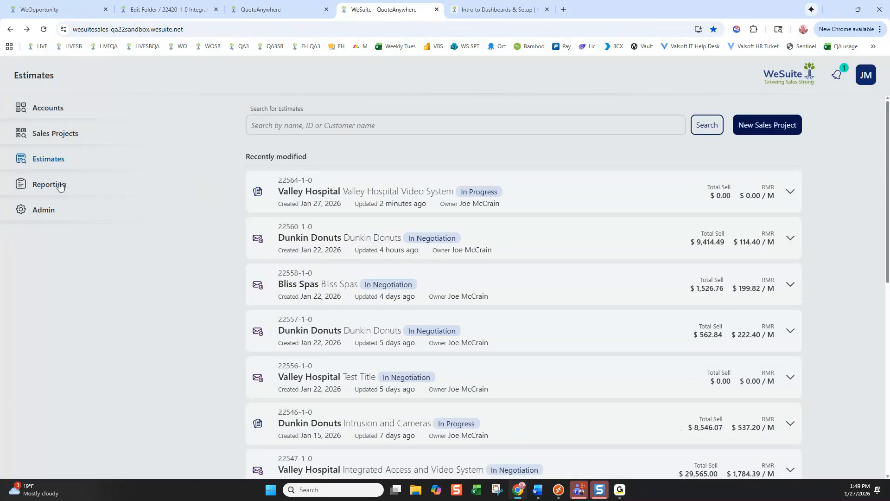
{"action": "left_click", "coordinate": [54, 184]}
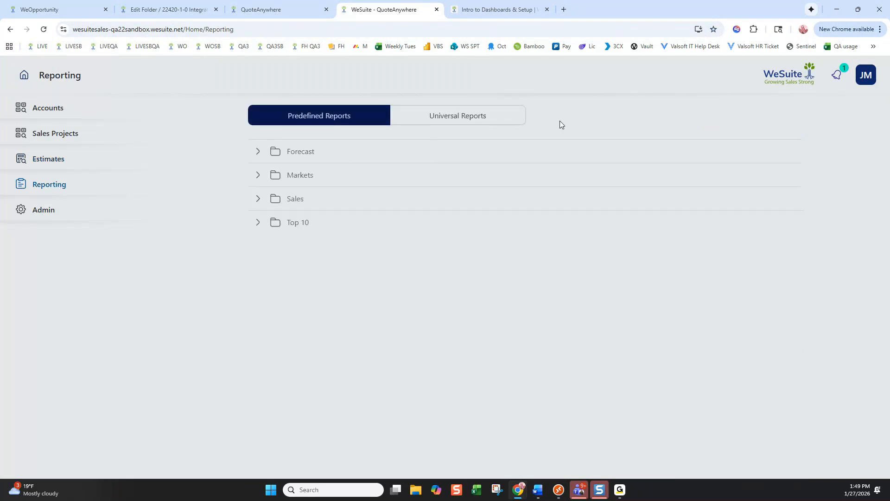
{"action": "left_click", "coordinate": [466, 114]}
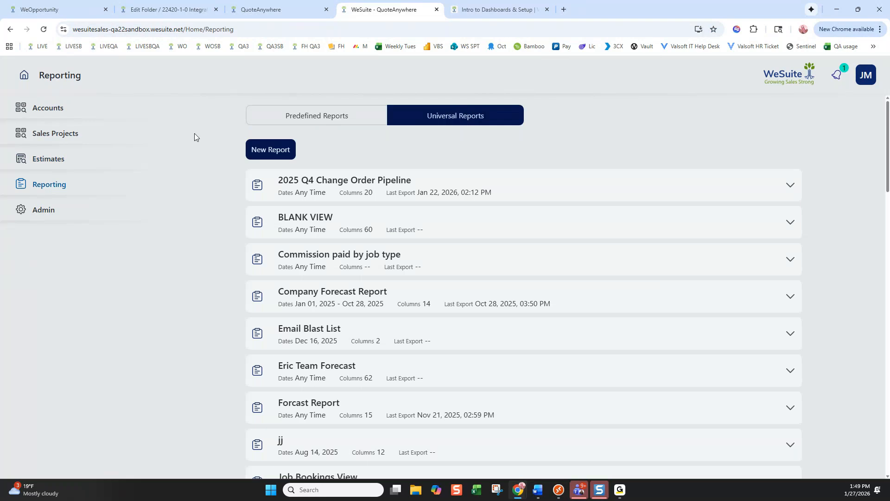
Review the 2025 Q4 Change Order Pipeline report's addable columns, then return to the reports list
{"action": "left_click", "coordinate": [405, 182]}
{"action": "left_click", "coordinate": [715, 240]}
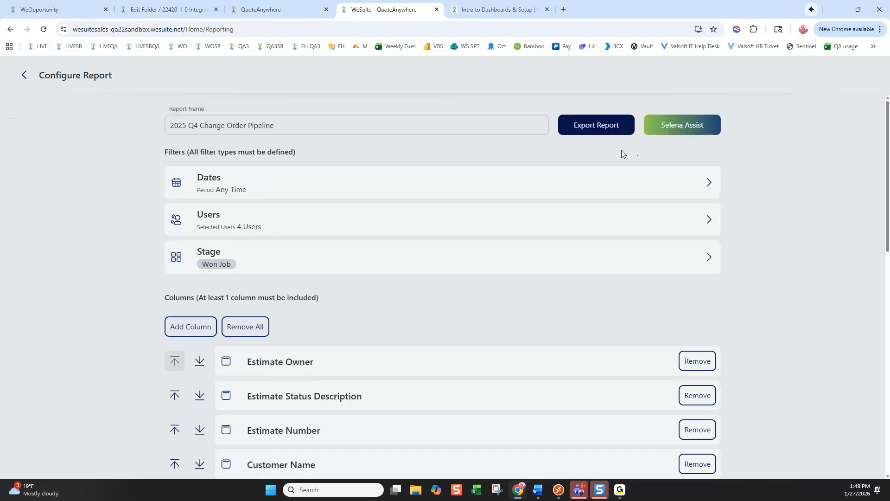
{"action": "left_click", "coordinate": [190, 328]}
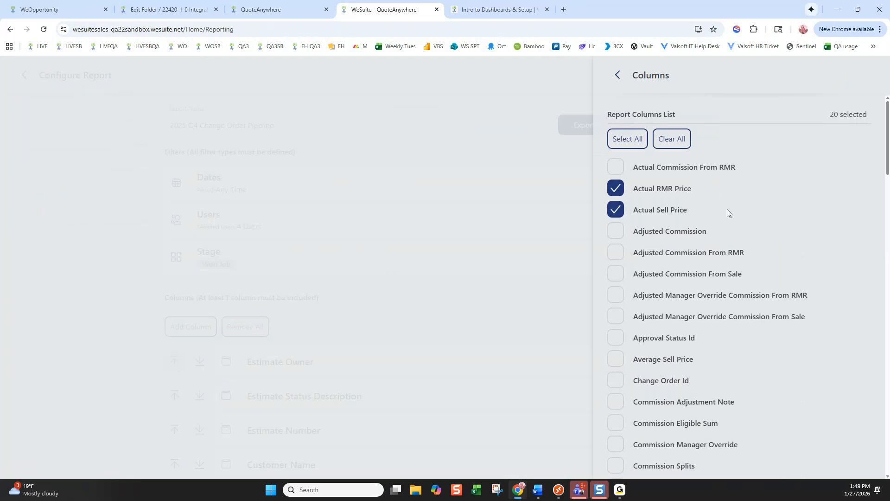
{"action": "scroll", "coordinate": [727, 211], "scroll_direction": "down", "scroll_amount": 2}
{"action": "scroll", "coordinate": [727, 210], "scroll_direction": "up", "scroll_amount": 2}
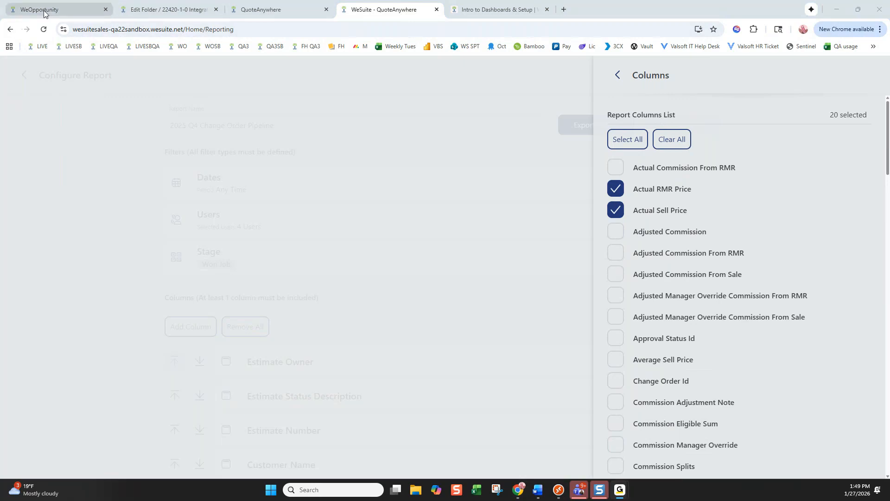
{"action": "left_click", "coordinate": [618, 74]}
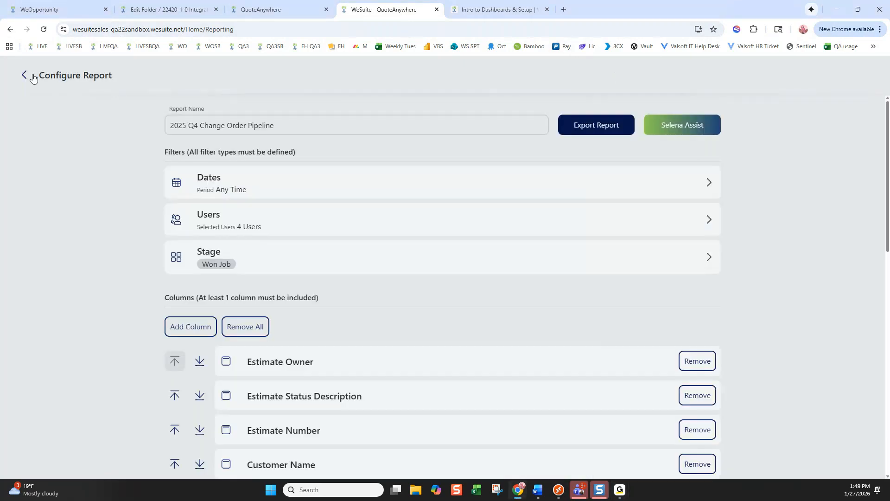
{"action": "left_click", "coordinate": [27, 76]}
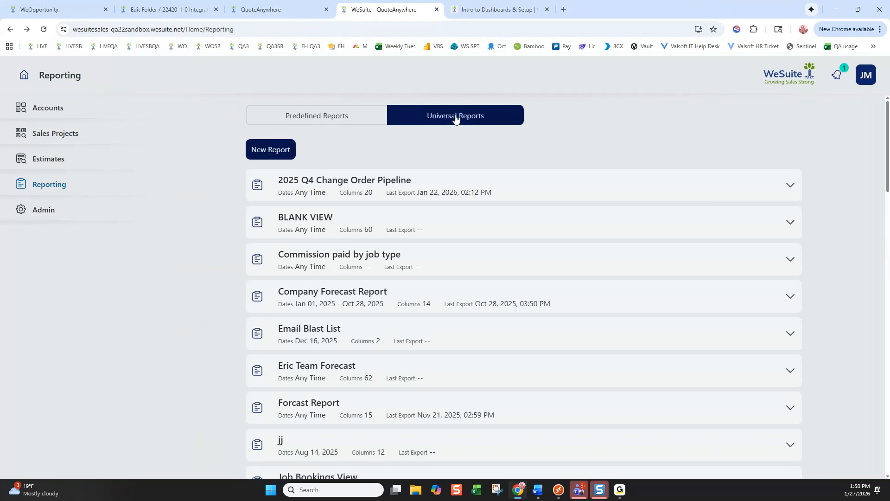
{"action": "scroll", "coordinate": [449, 234], "scroll_direction": "down", "scroll_amount": 4}
Open the Forcast Report configuration and review its addable columns
{"action": "left_click", "coordinate": [356, 219]}
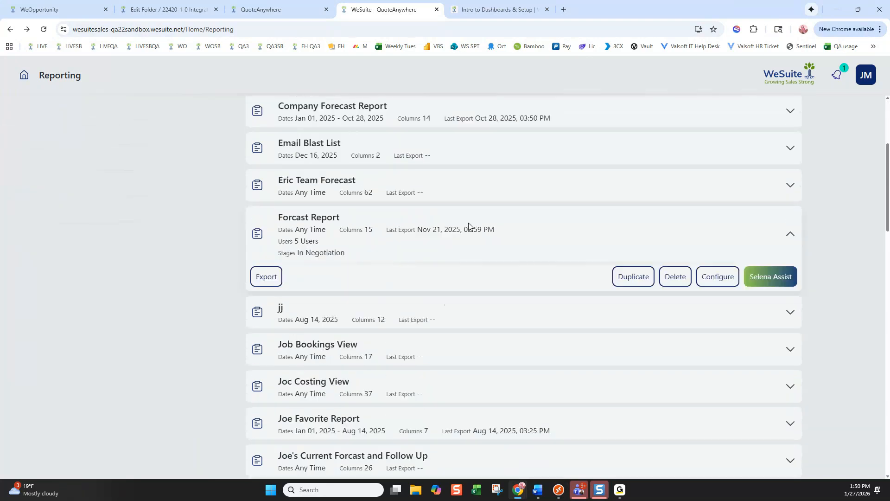
{"action": "left_click", "coordinate": [720, 277]}
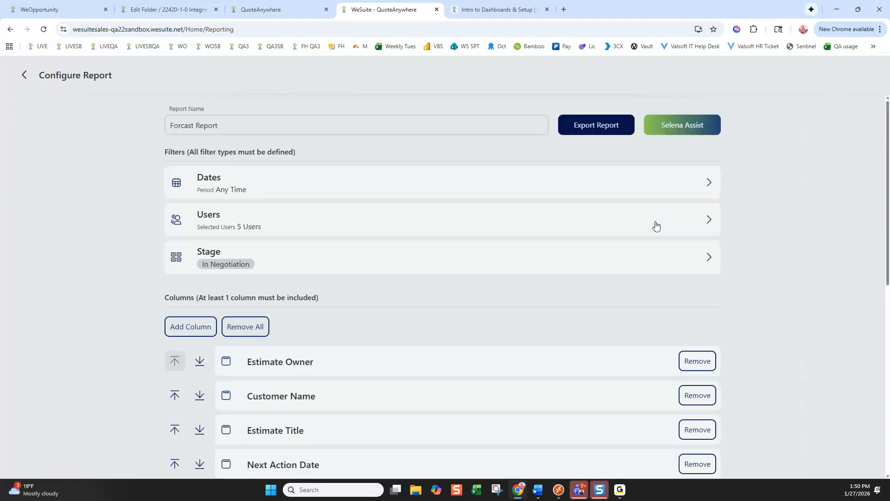
{"action": "left_click", "coordinate": [193, 325]}
{"action": "scroll", "coordinate": [712, 203], "scroll_direction": "down", "scroll_amount": 6}
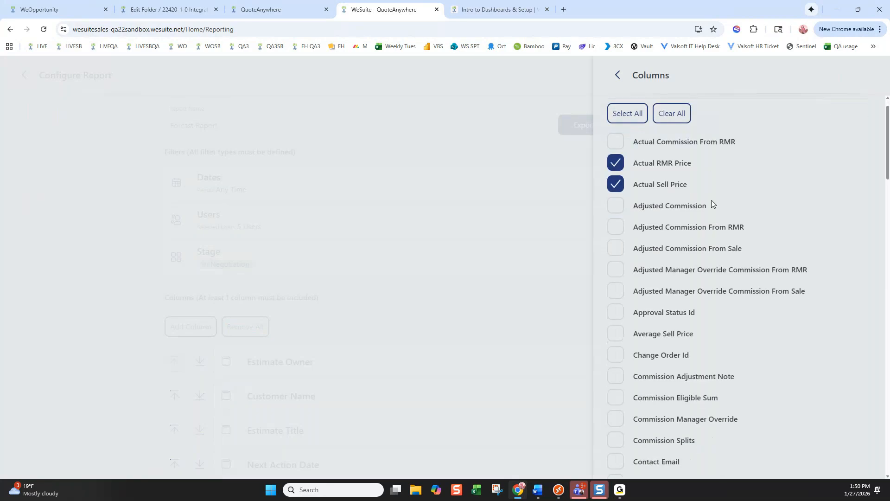
{"action": "scroll", "coordinate": [712, 203], "scroll_direction": "up", "scroll_amount": 6}
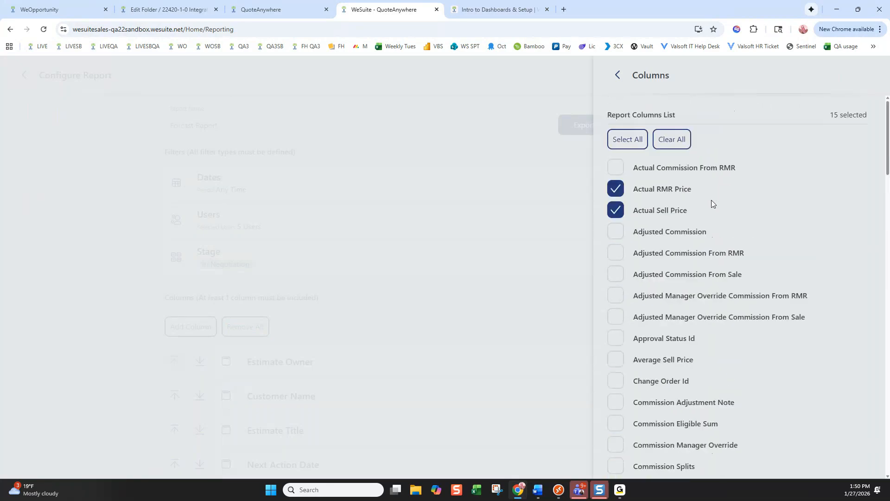
{"action": "left_click", "coordinate": [619, 74]}
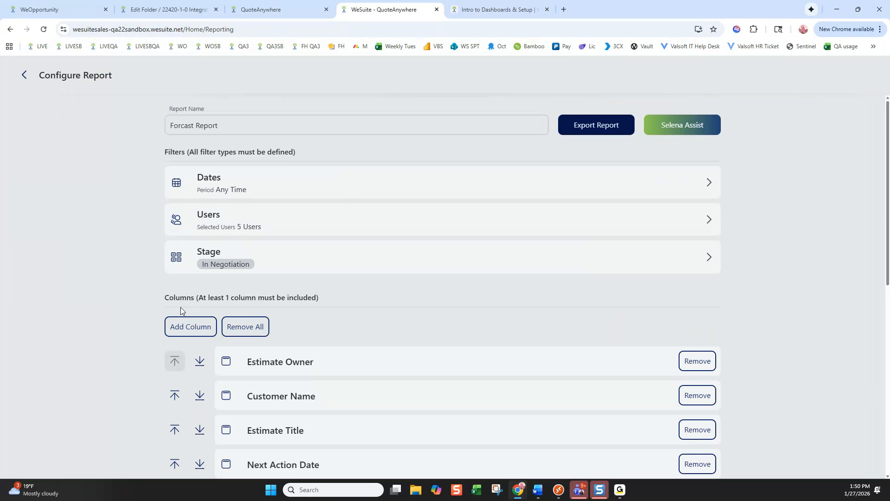
Export the Forcast Report to Excel as Exported_Report_On_01-27-2026 and view it
{"action": "left_click", "coordinate": [580, 121]}
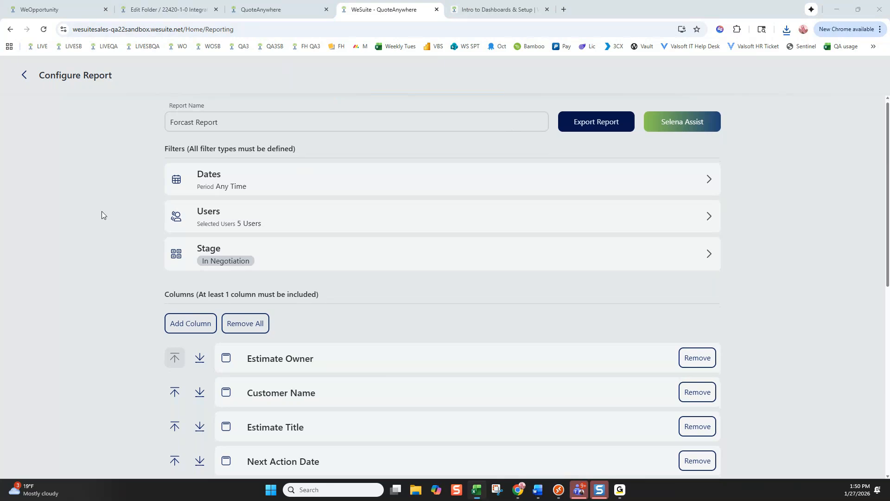
{"action": "scroll", "coordinate": [240, 187], "scroll_direction": "down", "scroll_amount": 1}
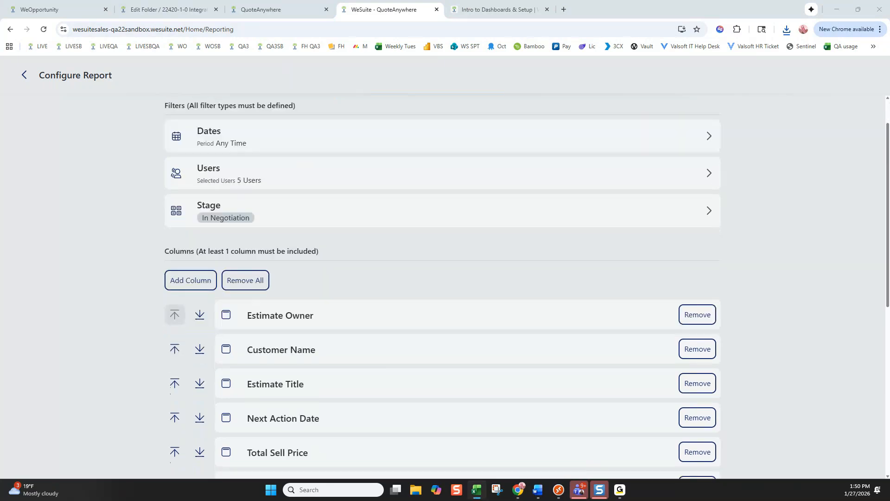
{"action": "left_click_drag", "start_coordinate": [889, 52], "coordinate": [326, 12]}
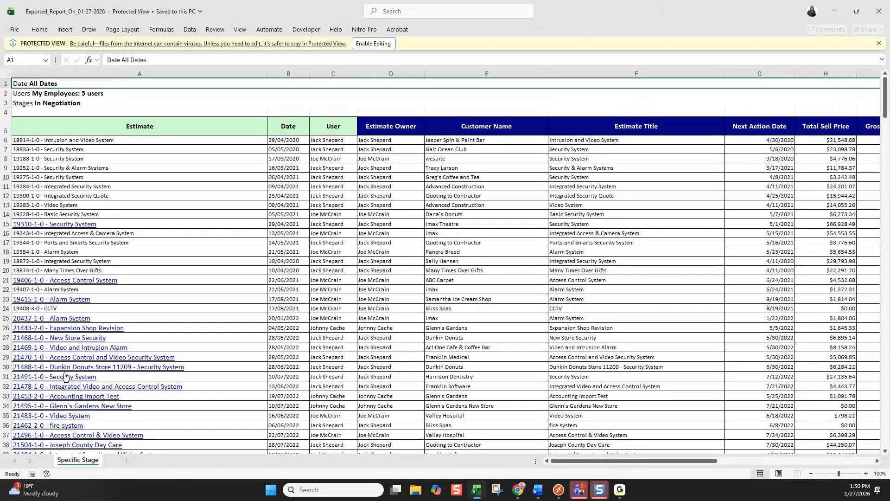
Minimize the exported Excel report and scroll through the Forcast Report's configured columns
{"action": "left_click", "coordinate": [835, 11]}
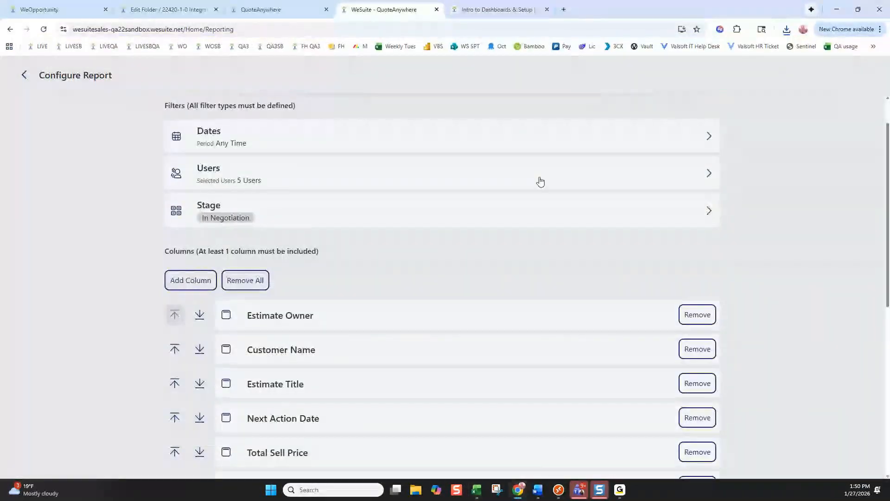
{"action": "scroll", "coordinate": [540, 181], "scroll_direction": "up", "scroll_amount": 1}
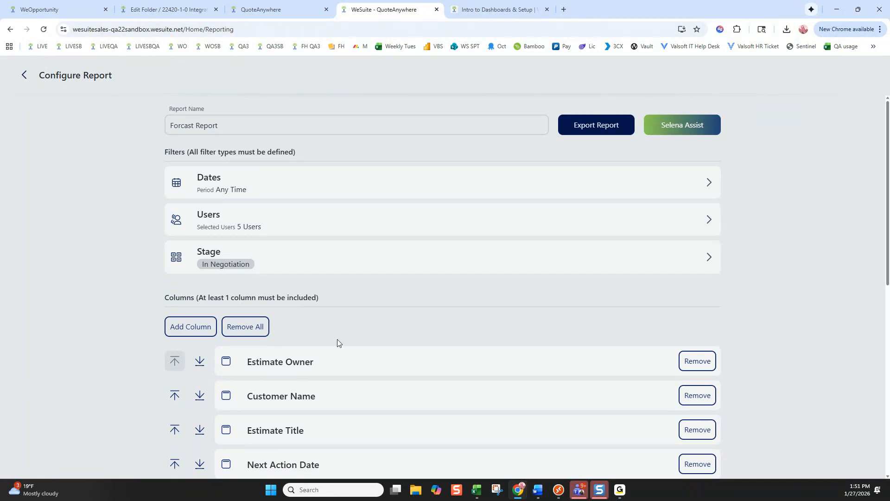
{"action": "scroll", "coordinate": [338, 343], "scroll_direction": "down", "scroll_amount": 7}
{"action": "scroll", "coordinate": [318, 381], "scroll_direction": "up", "scroll_amount": 5}
{"action": "left_click", "coordinate": [204, 232]}
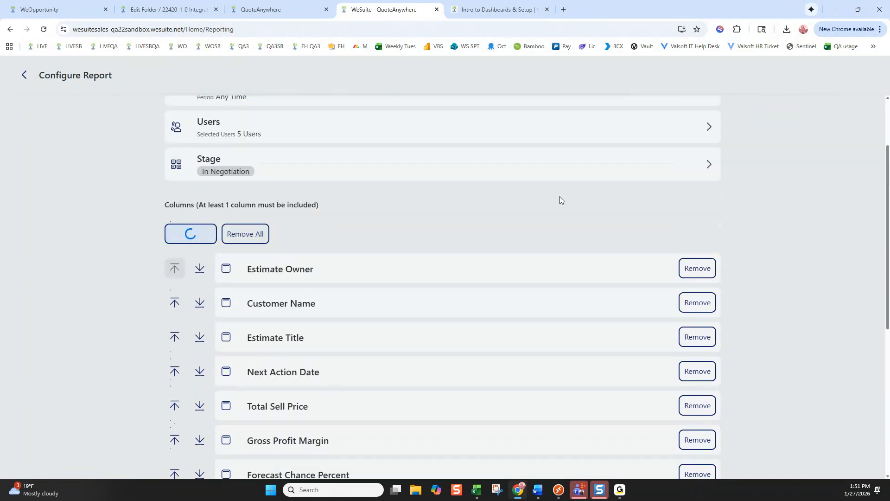
{"action": "scroll", "coordinate": [662, 240], "scroll_direction": "down", "scroll_amount": 8}
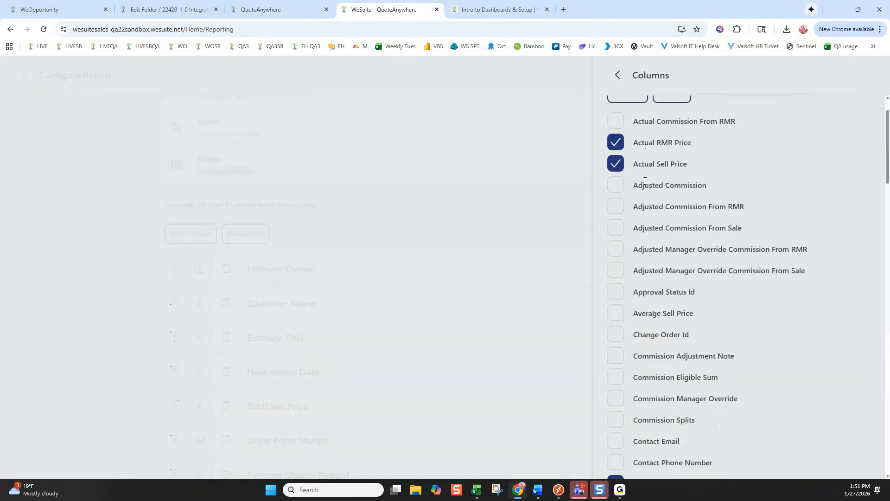
{"action": "scroll", "coordinate": [662, 240], "scroll_direction": "down", "scroll_amount": 15}
{"action": "left_click", "coordinate": [617, 75]}
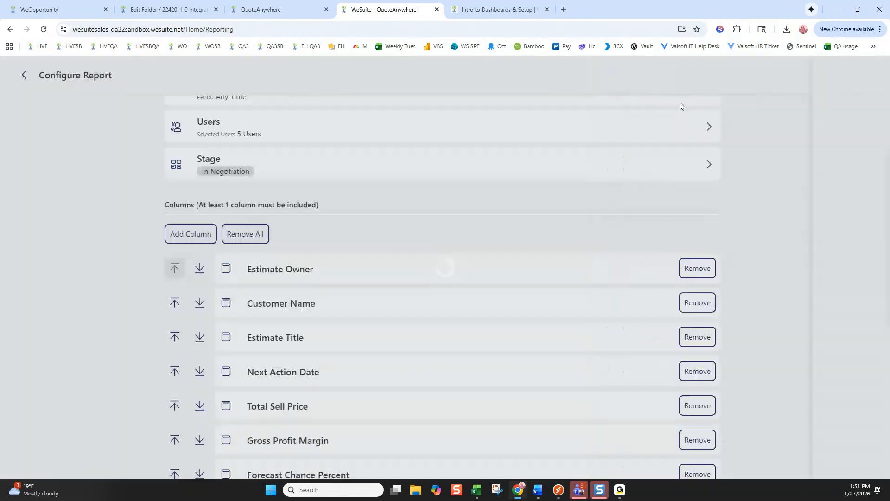
{"action": "scroll", "coordinate": [686, 139], "scroll_direction": "up", "scroll_amount": 2}
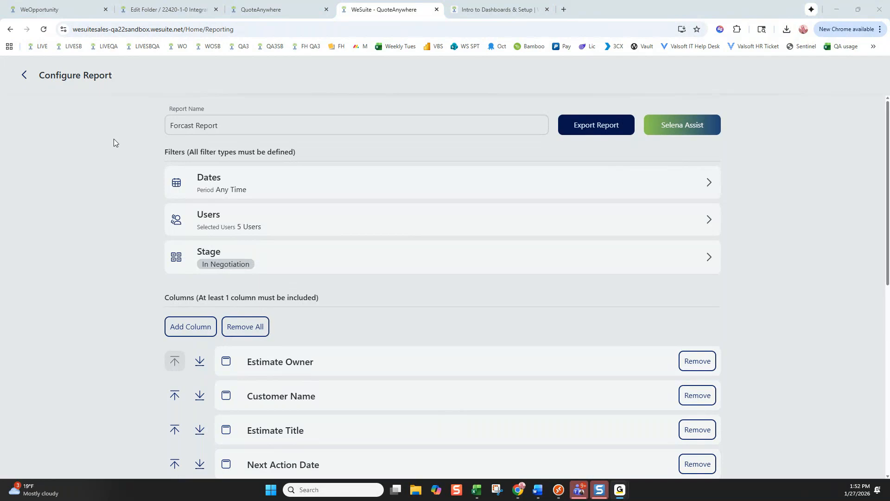
Go to Sales Projects and briefly view the Golds Gym project overview
{"action": "left_click", "coordinate": [23, 78]}
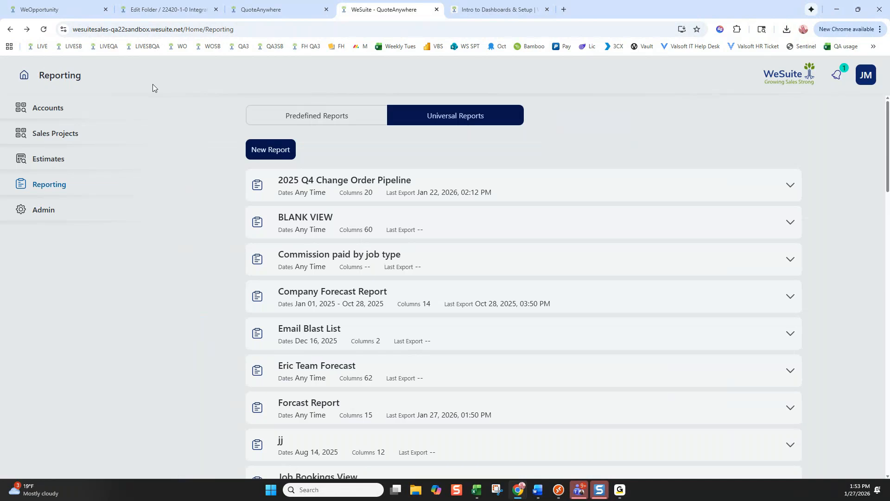
{"action": "left_click", "coordinate": [61, 136]}
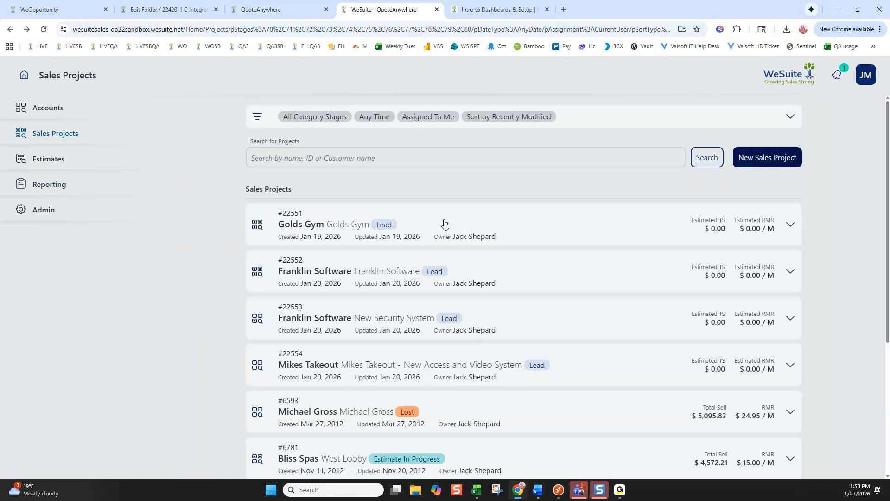
{"action": "left_click", "coordinate": [444, 224]}
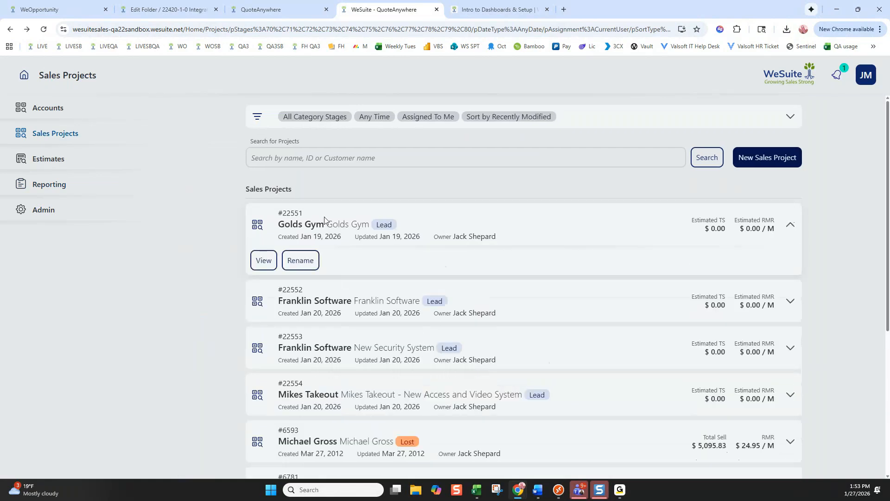
{"action": "left_click", "coordinate": [261, 260]}
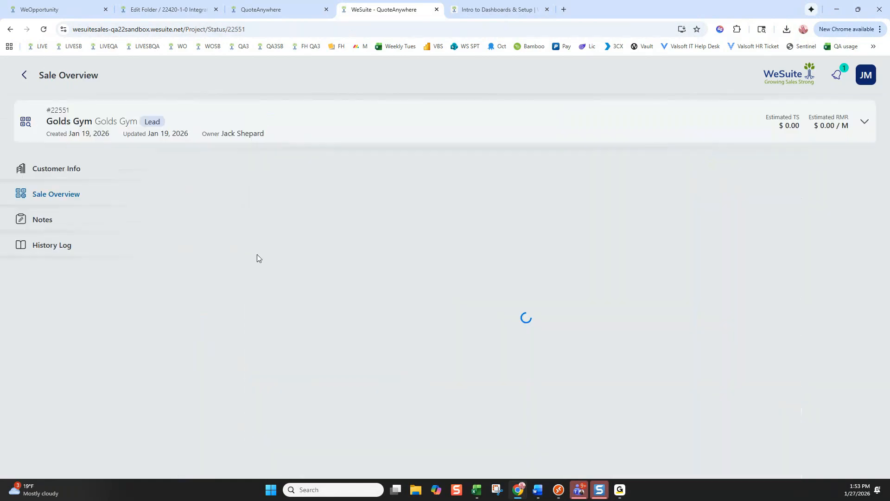
{"action": "left_click", "coordinate": [25, 75]}
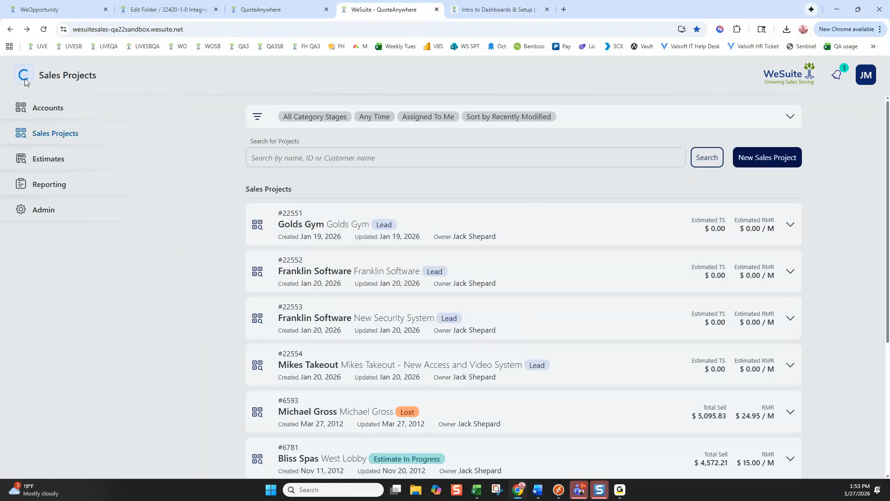
Open estimate 22564-1-0 Valley Hospital Video System from Estimates and view its Supporting Documents
{"action": "left_click", "coordinate": [48, 159]}
{"action": "left_click", "coordinate": [370, 185]}
{"action": "left_click", "coordinate": [278, 244]}
{"action": "left_click", "coordinate": [51, 245]}
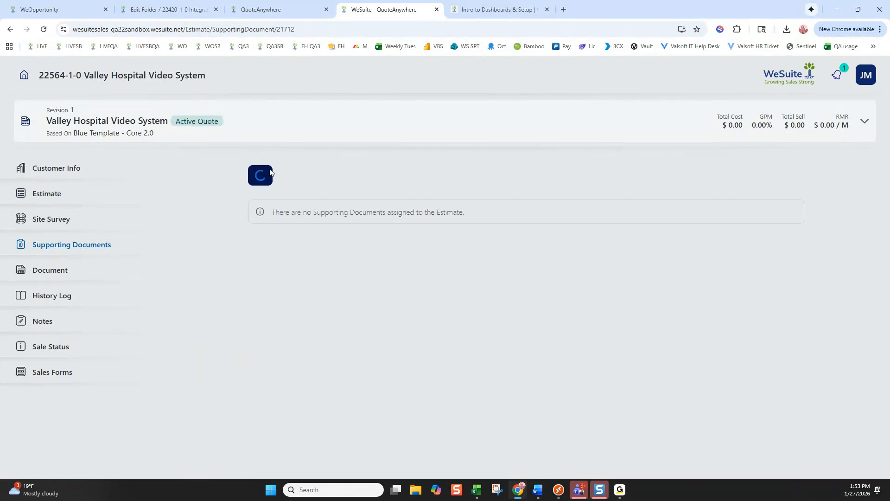
Begin adding a supporting document, dismiss the Type dropdown unchanged, and return to Supporting Documents
{"action": "left_click", "coordinate": [263, 176]}
{"action": "left_click", "coordinate": [202, 179]}
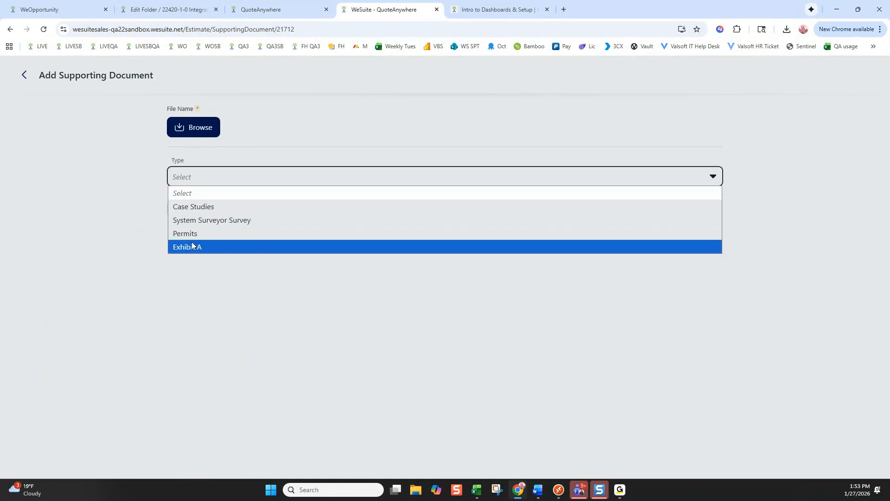
{"action": "left_click", "coordinate": [167, 157]}
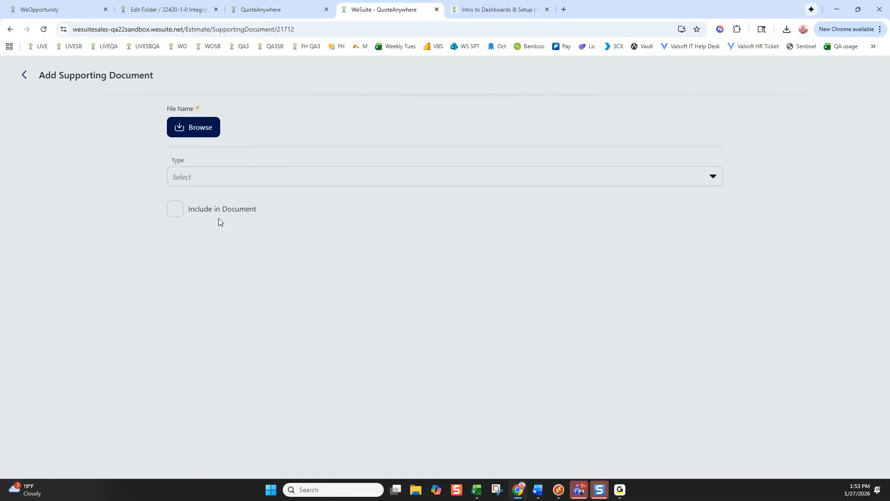
{"action": "left_click_drag", "start_coordinate": [261, 213], "coordinate": [175, 219]}
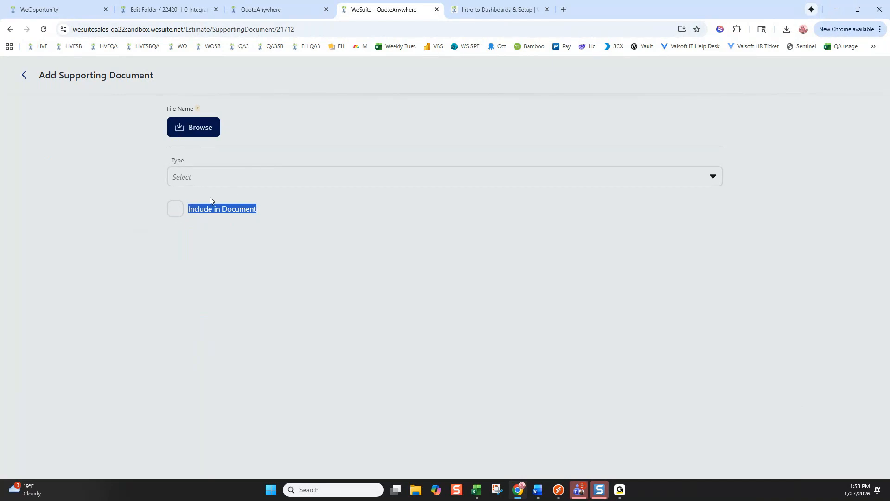
{"action": "left_click", "coordinate": [207, 177]}
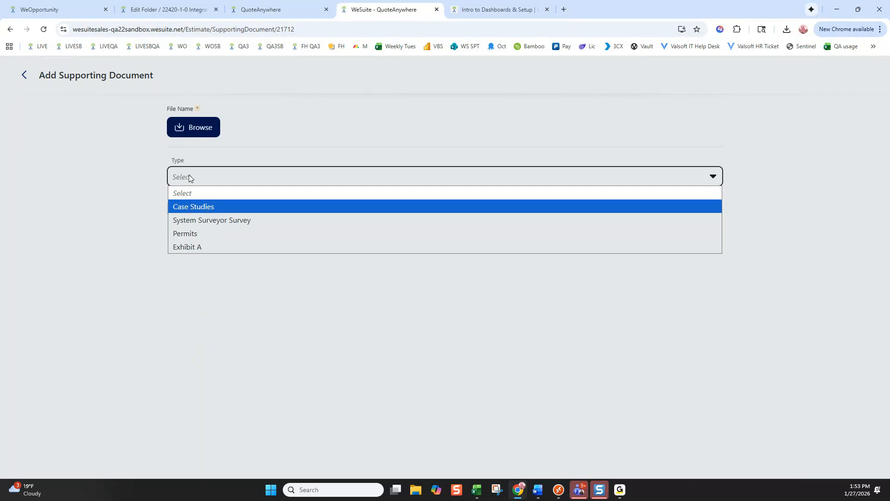
{"action": "triple_click", "coordinate": [186, 162]}
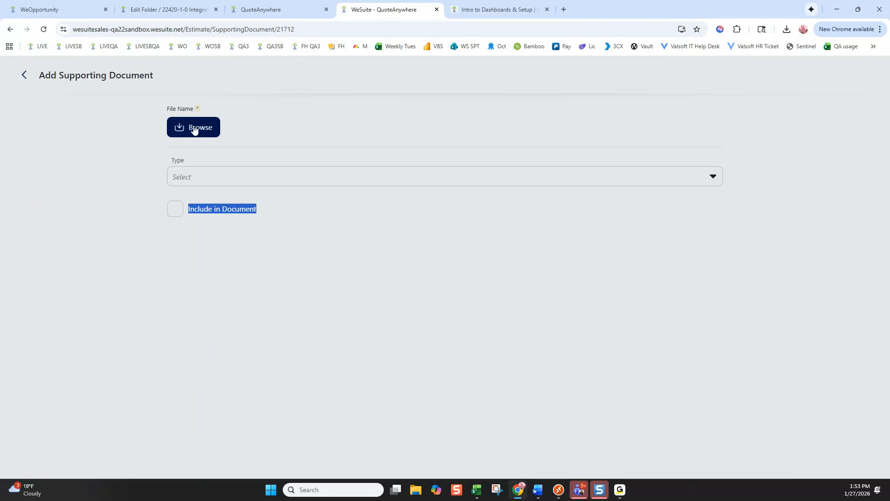
{"action": "left_click", "coordinate": [25, 76]}
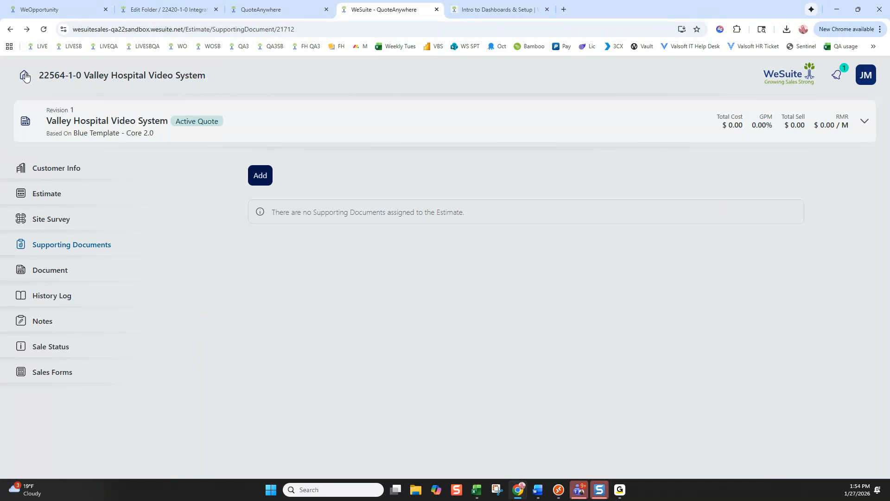
Return to the Estimates list, then open WeOpportunity's Settings > User Settings
{"action": "left_click", "coordinate": [24, 76]}
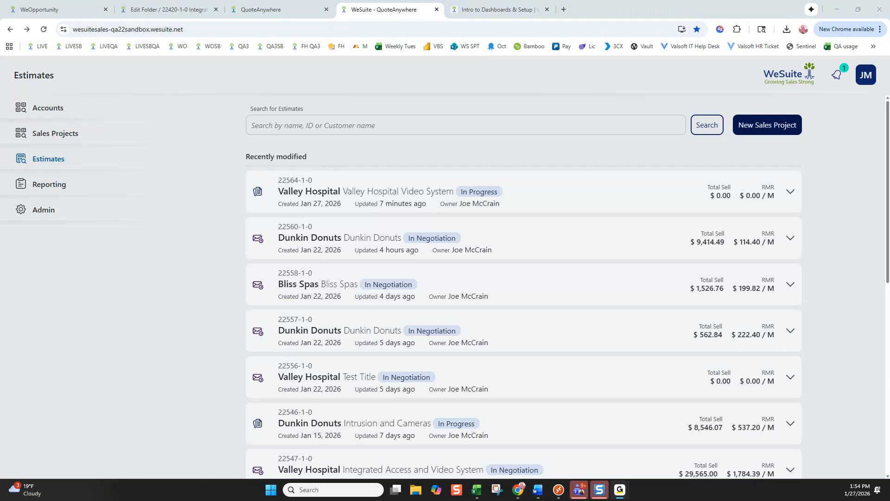
{"action": "left_click", "coordinate": [53, 12]}
{"action": "left_click", "coordinate": [28, 338]}
{"action": "scroll", "coordinate": [77, 408], "scroll_direction": "down", "scroll_amount": 1}
{"action": "left_click", "coordinate": [29, 454]}
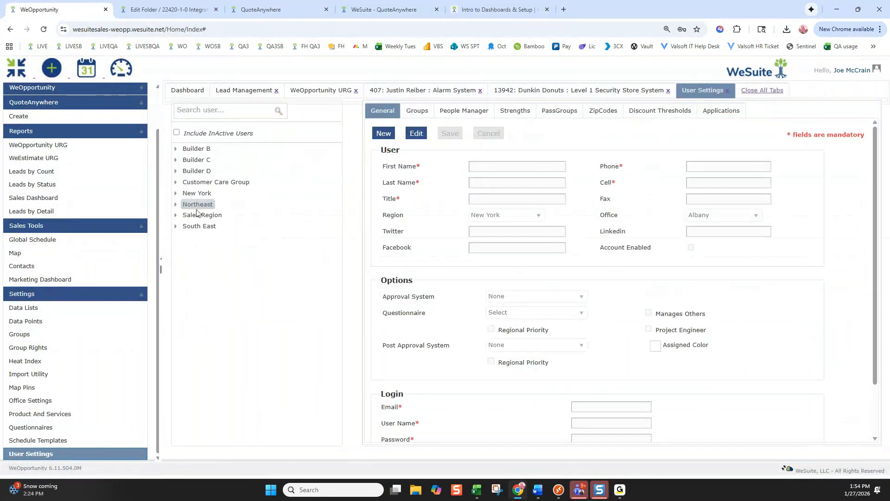
Review users' application access in edit mode, switching between the Applications and General tabs
{"action": "left_click", "coordinate": [715, 113]}
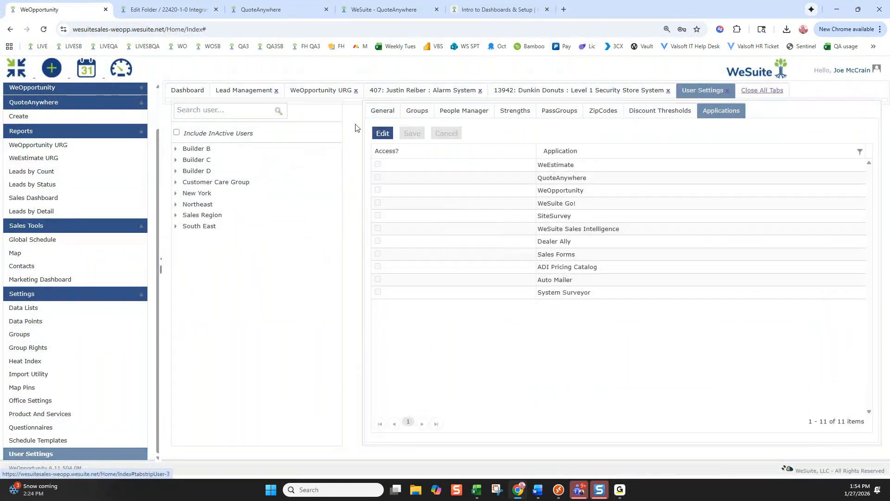
{"action": "left_click", "coordinate": [387, 134]}
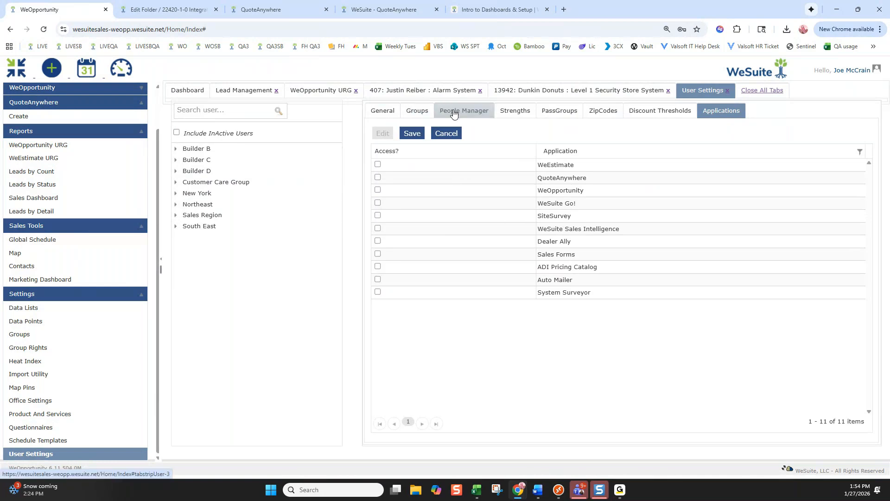
{"action": "left_click", "coordinate": [383, 111]}
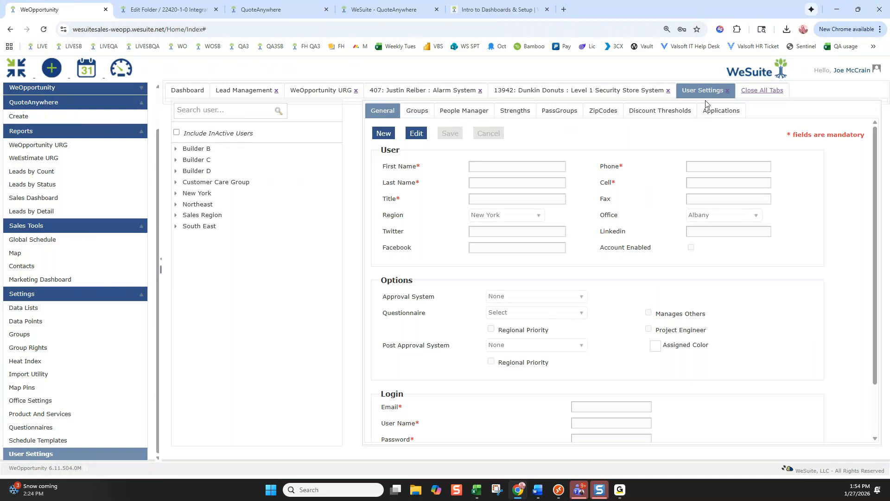
{"action": "left_click", "coordinate": [722, 111]}
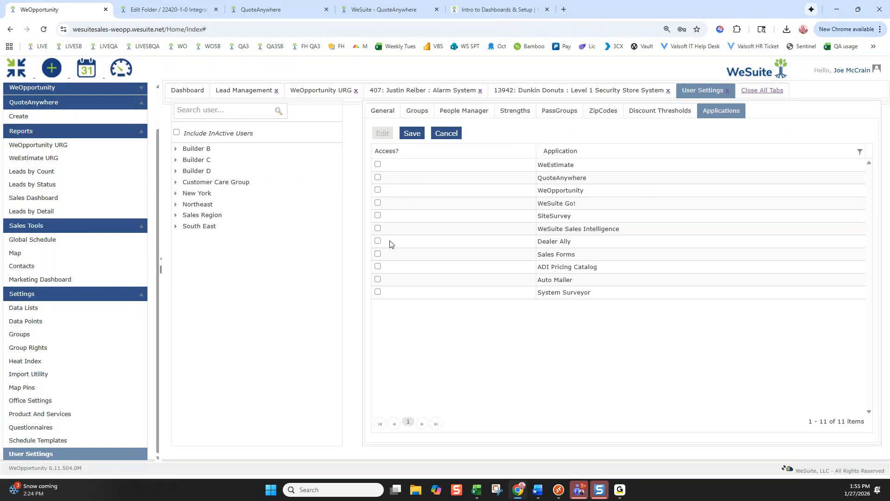
{"action": "left_click", "coordinate": [383, 110]}
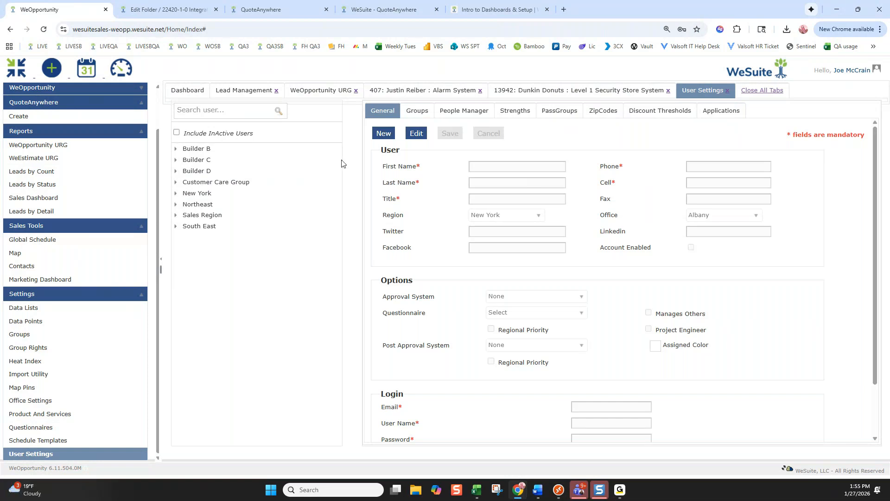
Turn on Include InActive Users for the user tree
{"action": "left_click", "coordinate": [176, 133]}
{"action": "left_click_drag", "start_coordinate": [229, 131], "coordinate": [252, 134]}
{"action": "left_click", "coordinate": [283, 136]}
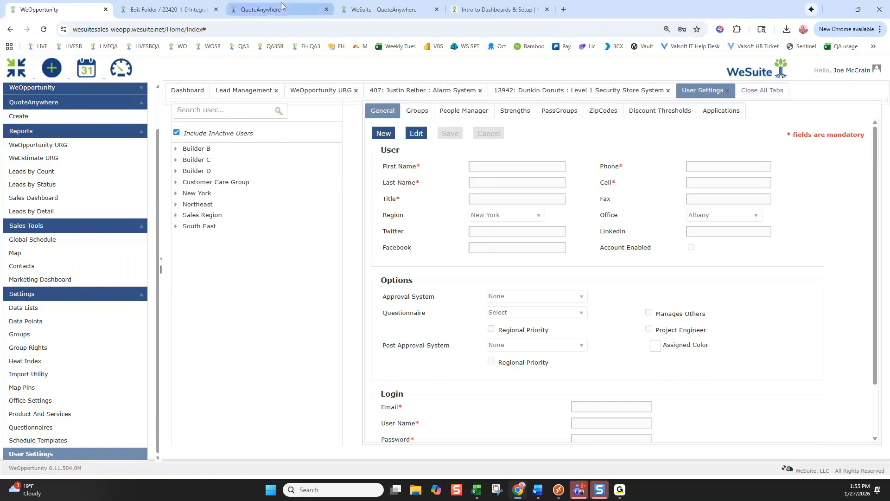
Acknowledge the unexpected error on the Integrated Access and Video System estimate and close its tab
{"action": "left_click", "coordinate": [272, 9]}
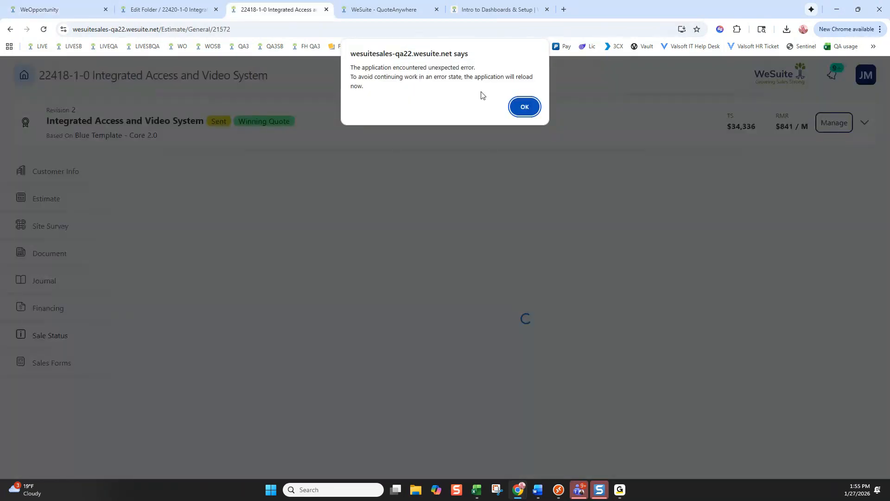
{"action": "left_click", "coordinate": [524, 103]}
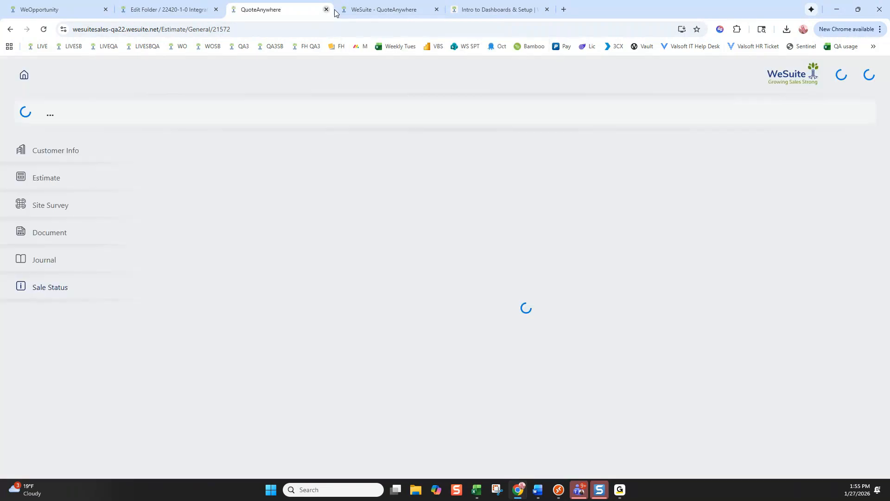
{"action": "left_click", "coordinate": [326, 9]}
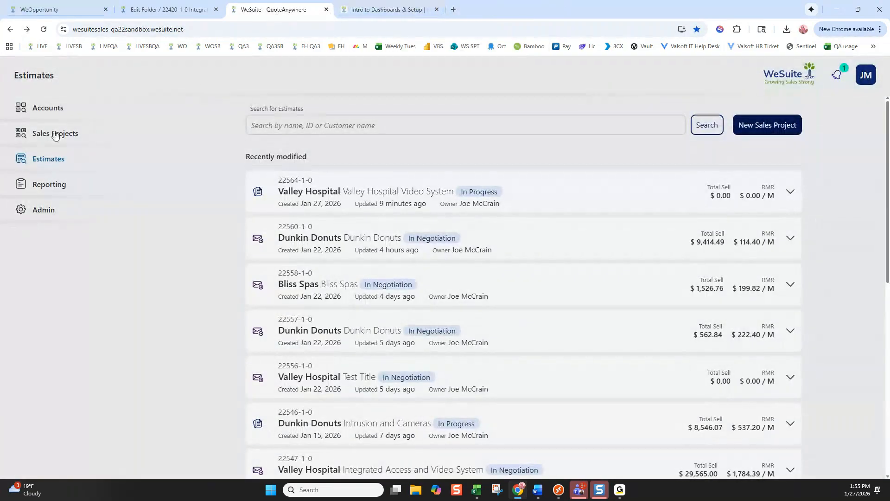
Search System Configuration's users for the sales manager and open their full profile with Licensing dates
{"action": "left_click", "coordinate": [47, 212]}
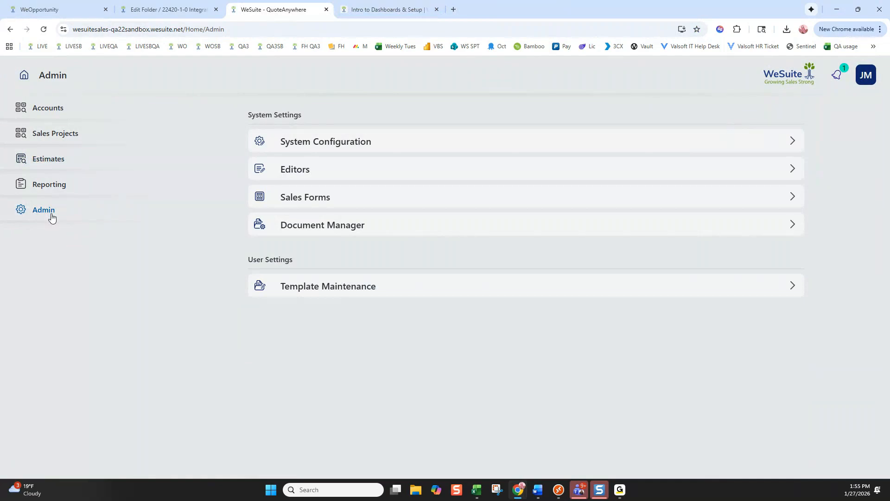
{"action": "left_click", "coordinate": [328, 145]}
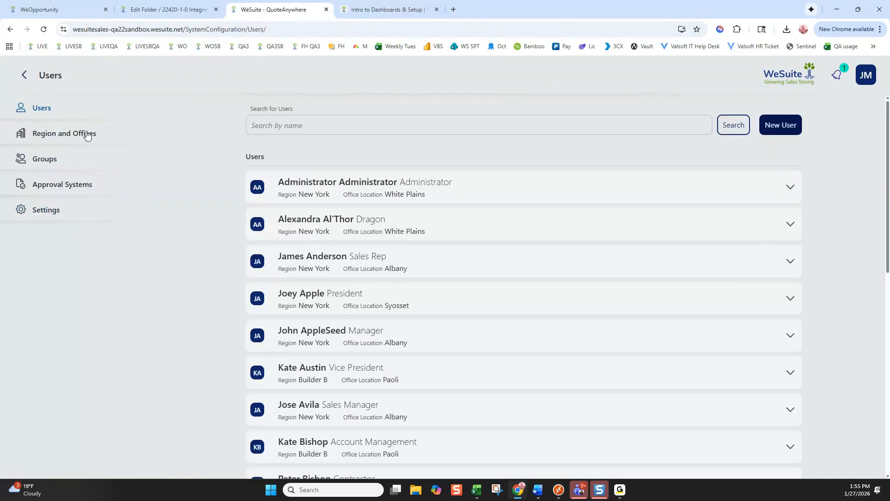
{"action": "left_click", "coordinate": [60, 134]}
{"action": "left_click", "coordinate": [58, 112]}
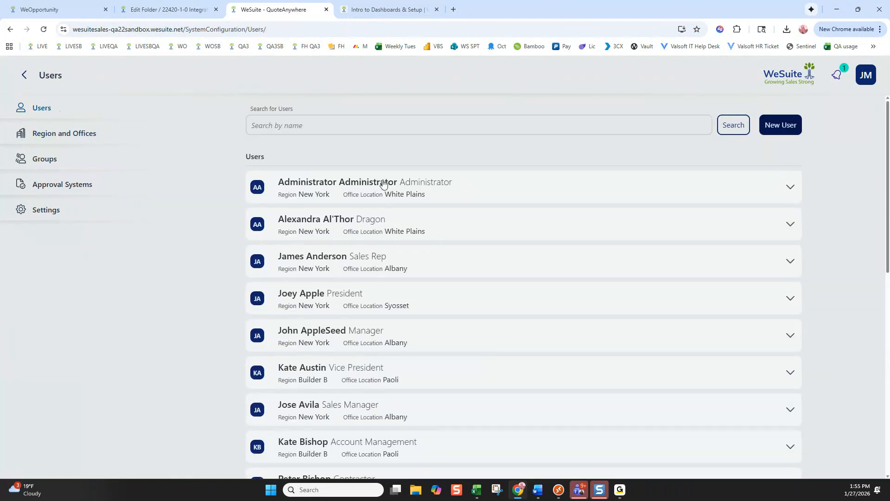
{"action": "left_click", "coordinate": [372, 125]}
{"action": "type", "text": "joe"}
{"action": "key", "text": "Return"}
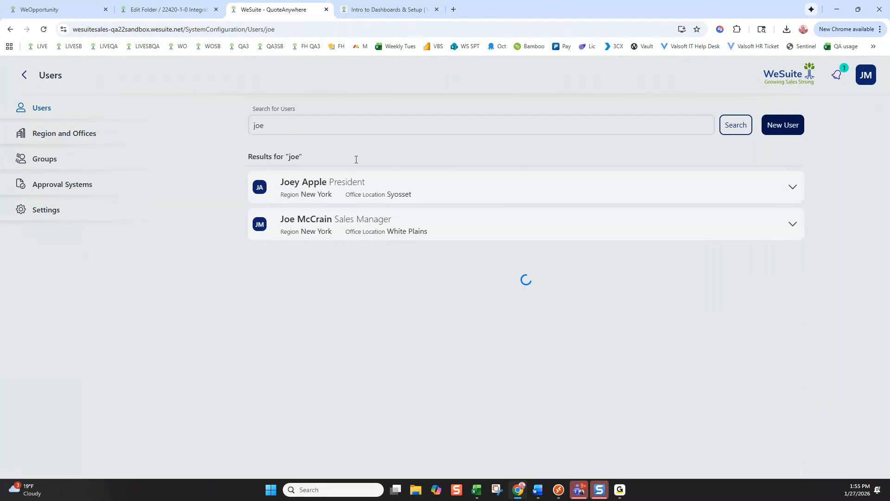
{"action": "left_click", "coordinate": [345, 218]}
{"action": "left_click", "coordinate": [267, 278]}
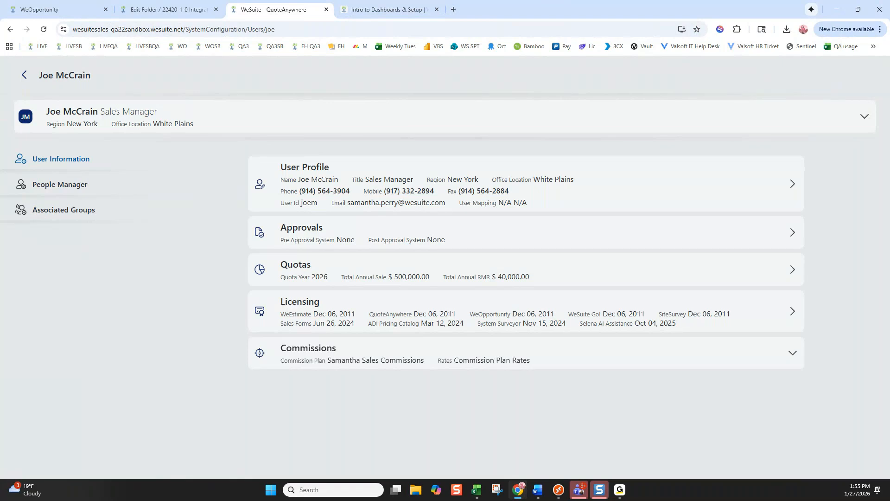
{"action": "key", "text": "alt+Tab"}
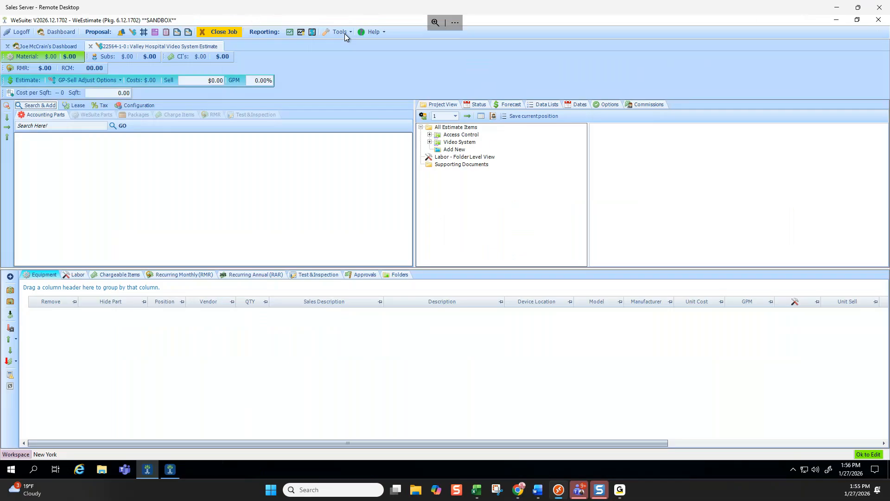
{"action": "left_click", "coordinate": [344, 33]}
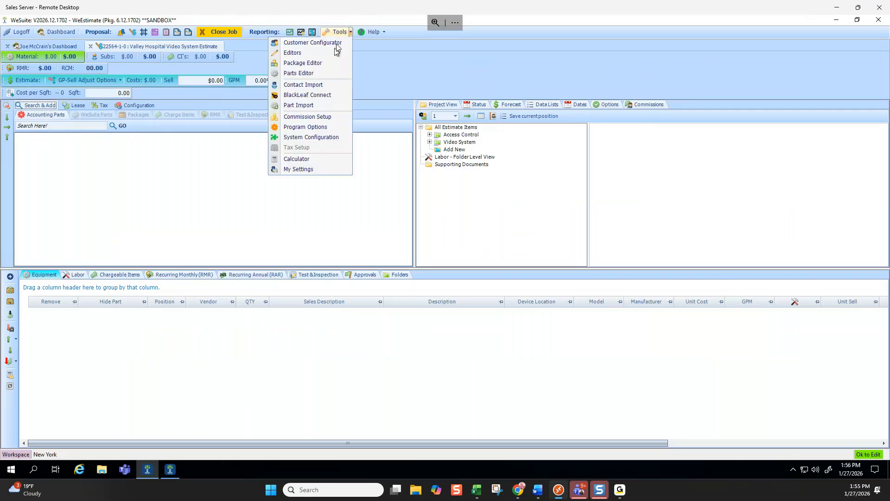
{"action": "left_click_drag", "start_coordinate": [329, 7], "coordinate": [889, 10]}
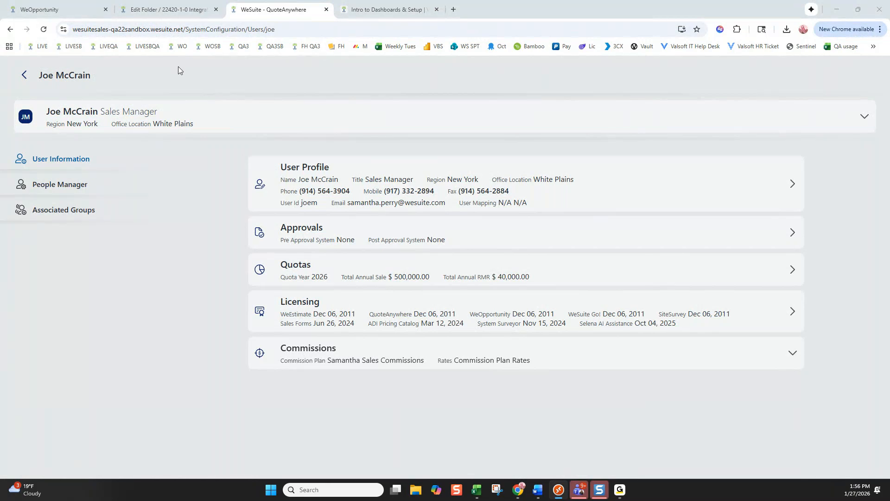
Back out of the user profile and the Users list to the QuoteAnywhere Admin page
{"action": "left_click", "coordinate": [24, 75]}
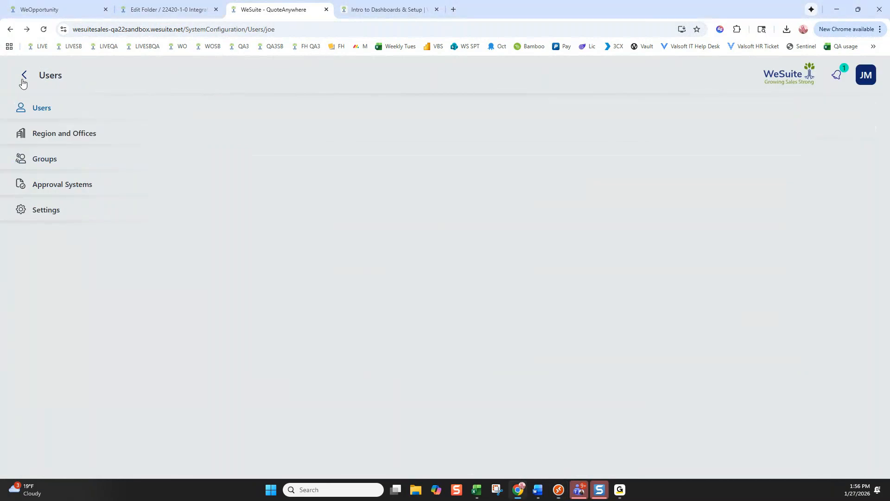
{"action": "left_click", "coordinate": [24, 74]}
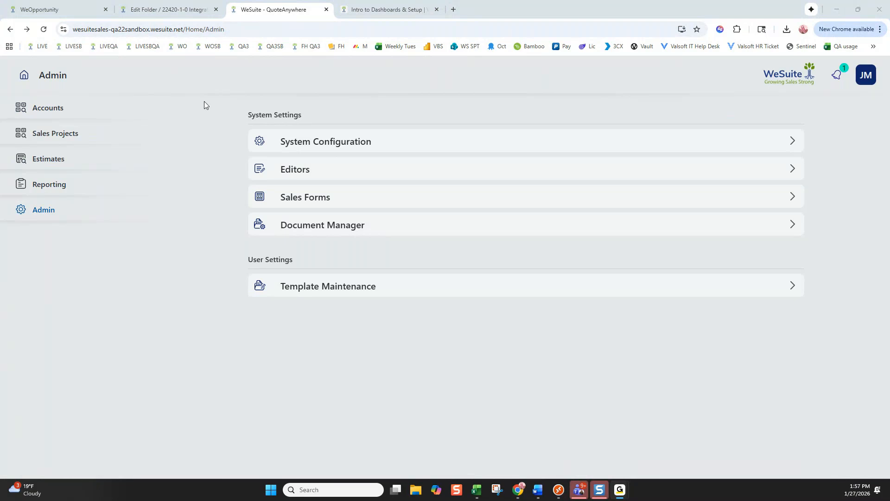
Go to the Estimates home page with the recently modified estimates list
{"action": "left_click", "coordinate": [91, 151]}
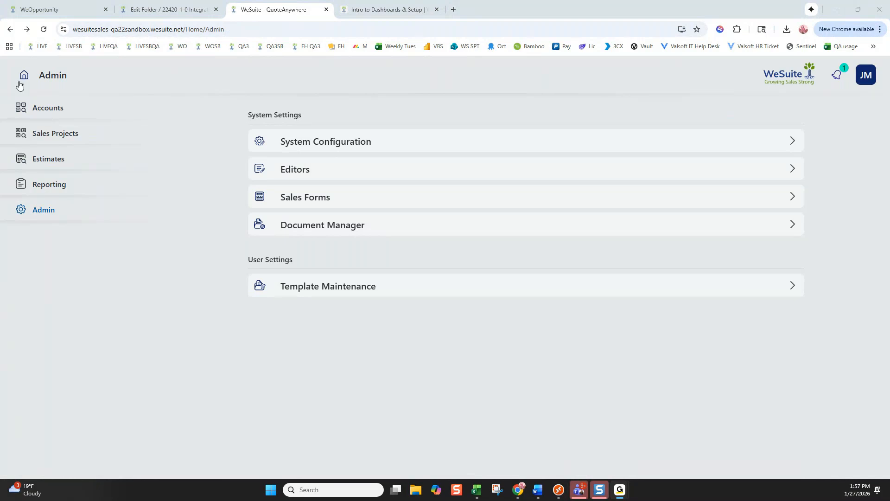